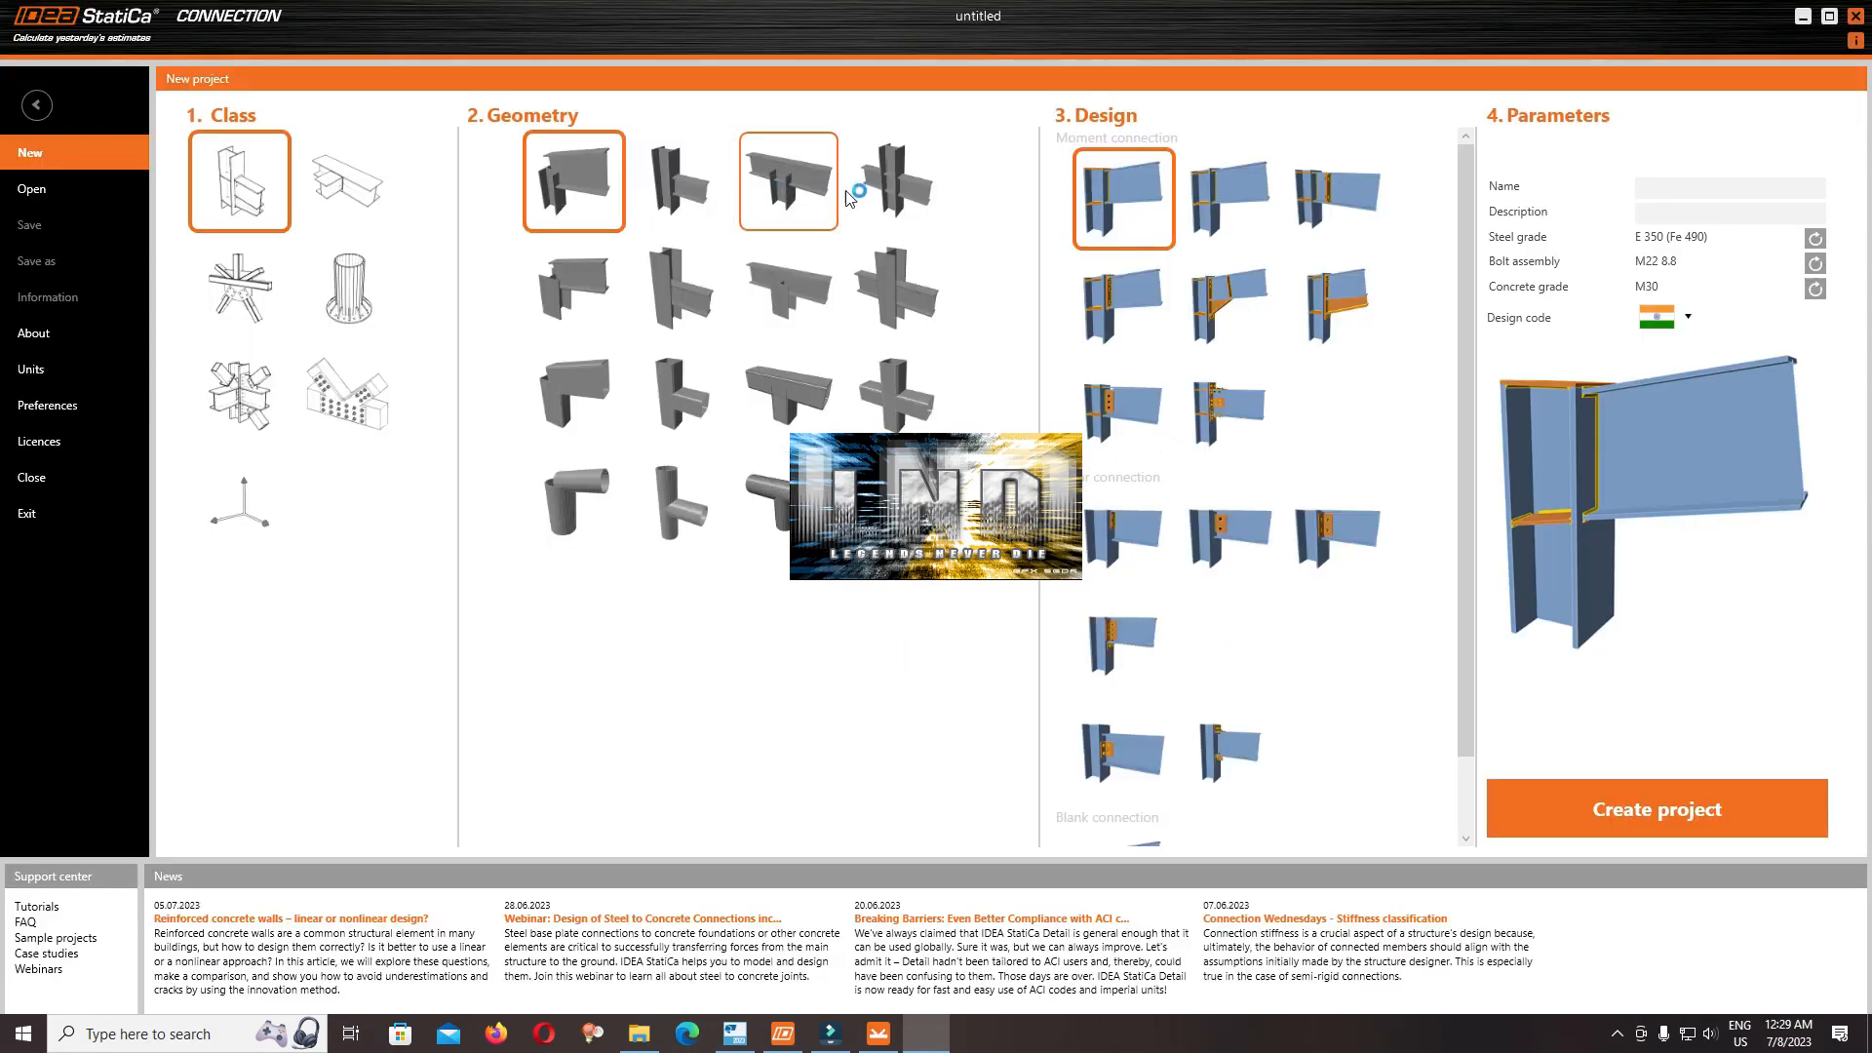
# Create a beam splice project using the end-plate moment connection with triangular wideners and steel grade E 300 (Fe 440)
pyautogui.click(810, 196)
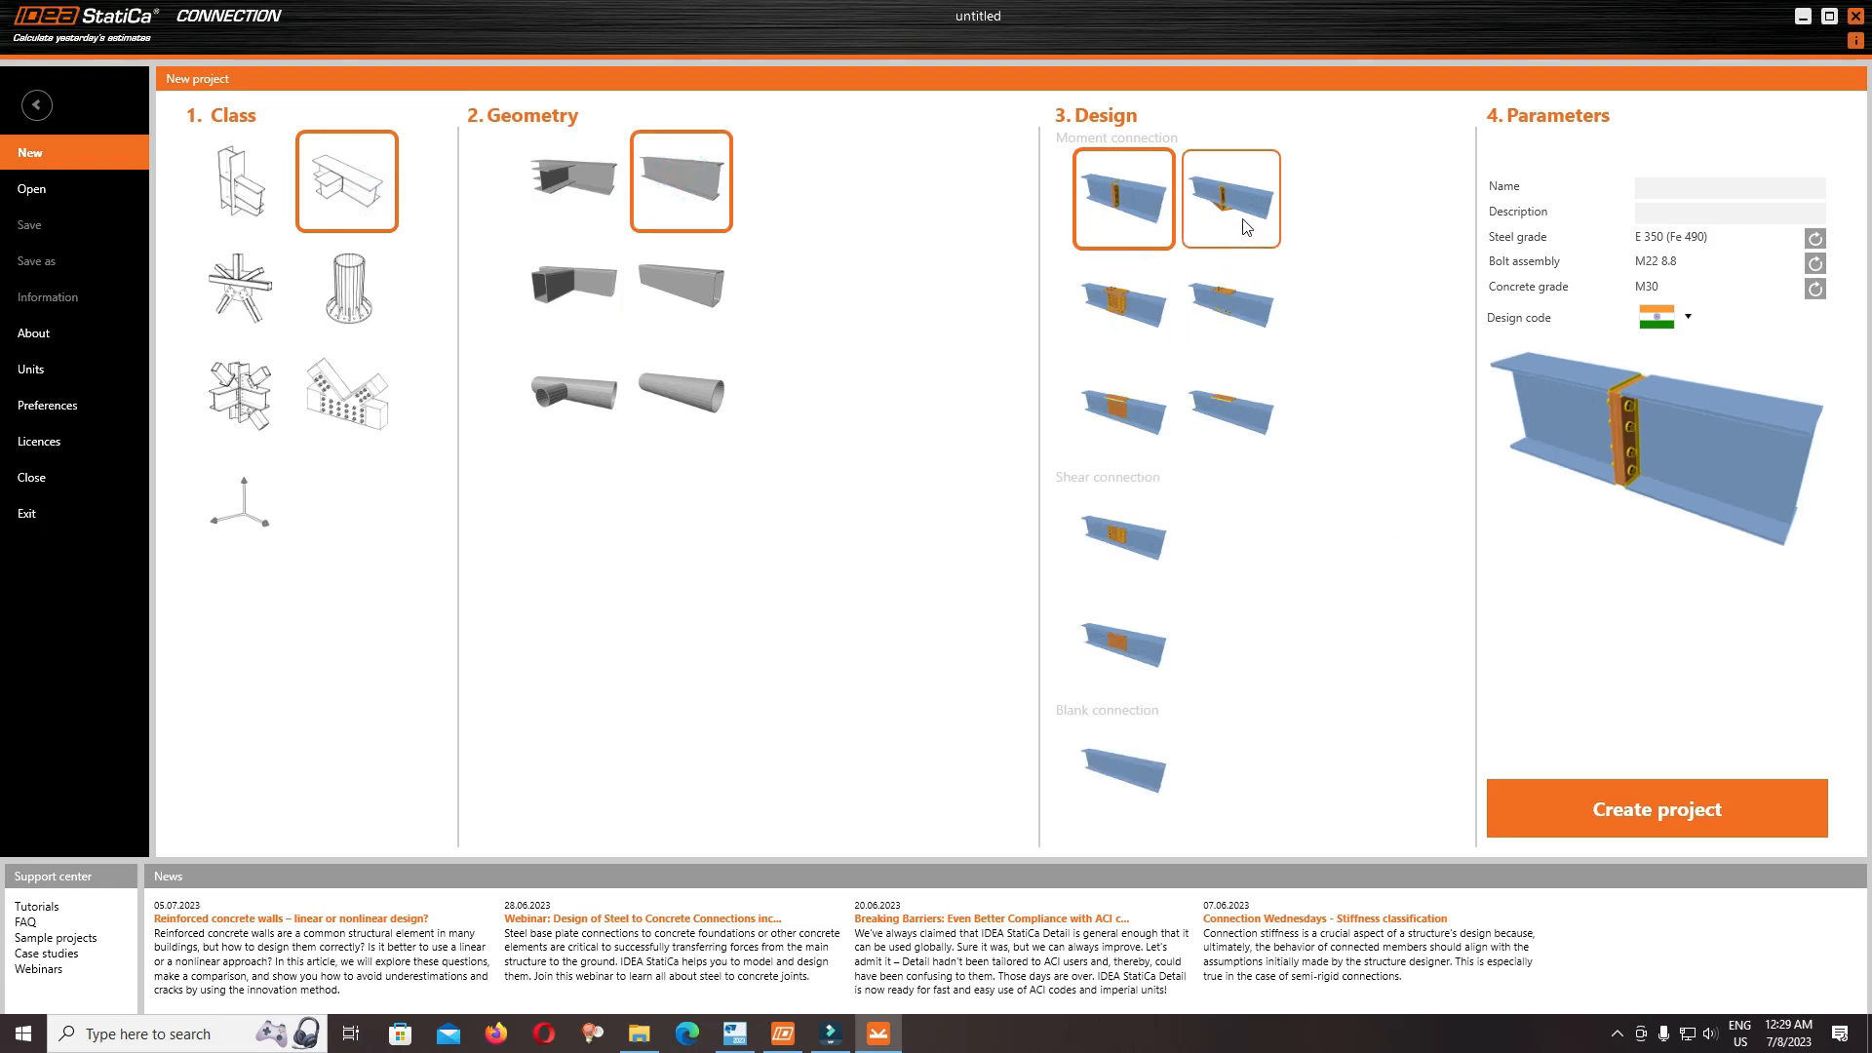
pyautogui.click(1245, 226)
pyautogui.click(1814, 238)
pyautogui.click(1045, 336)
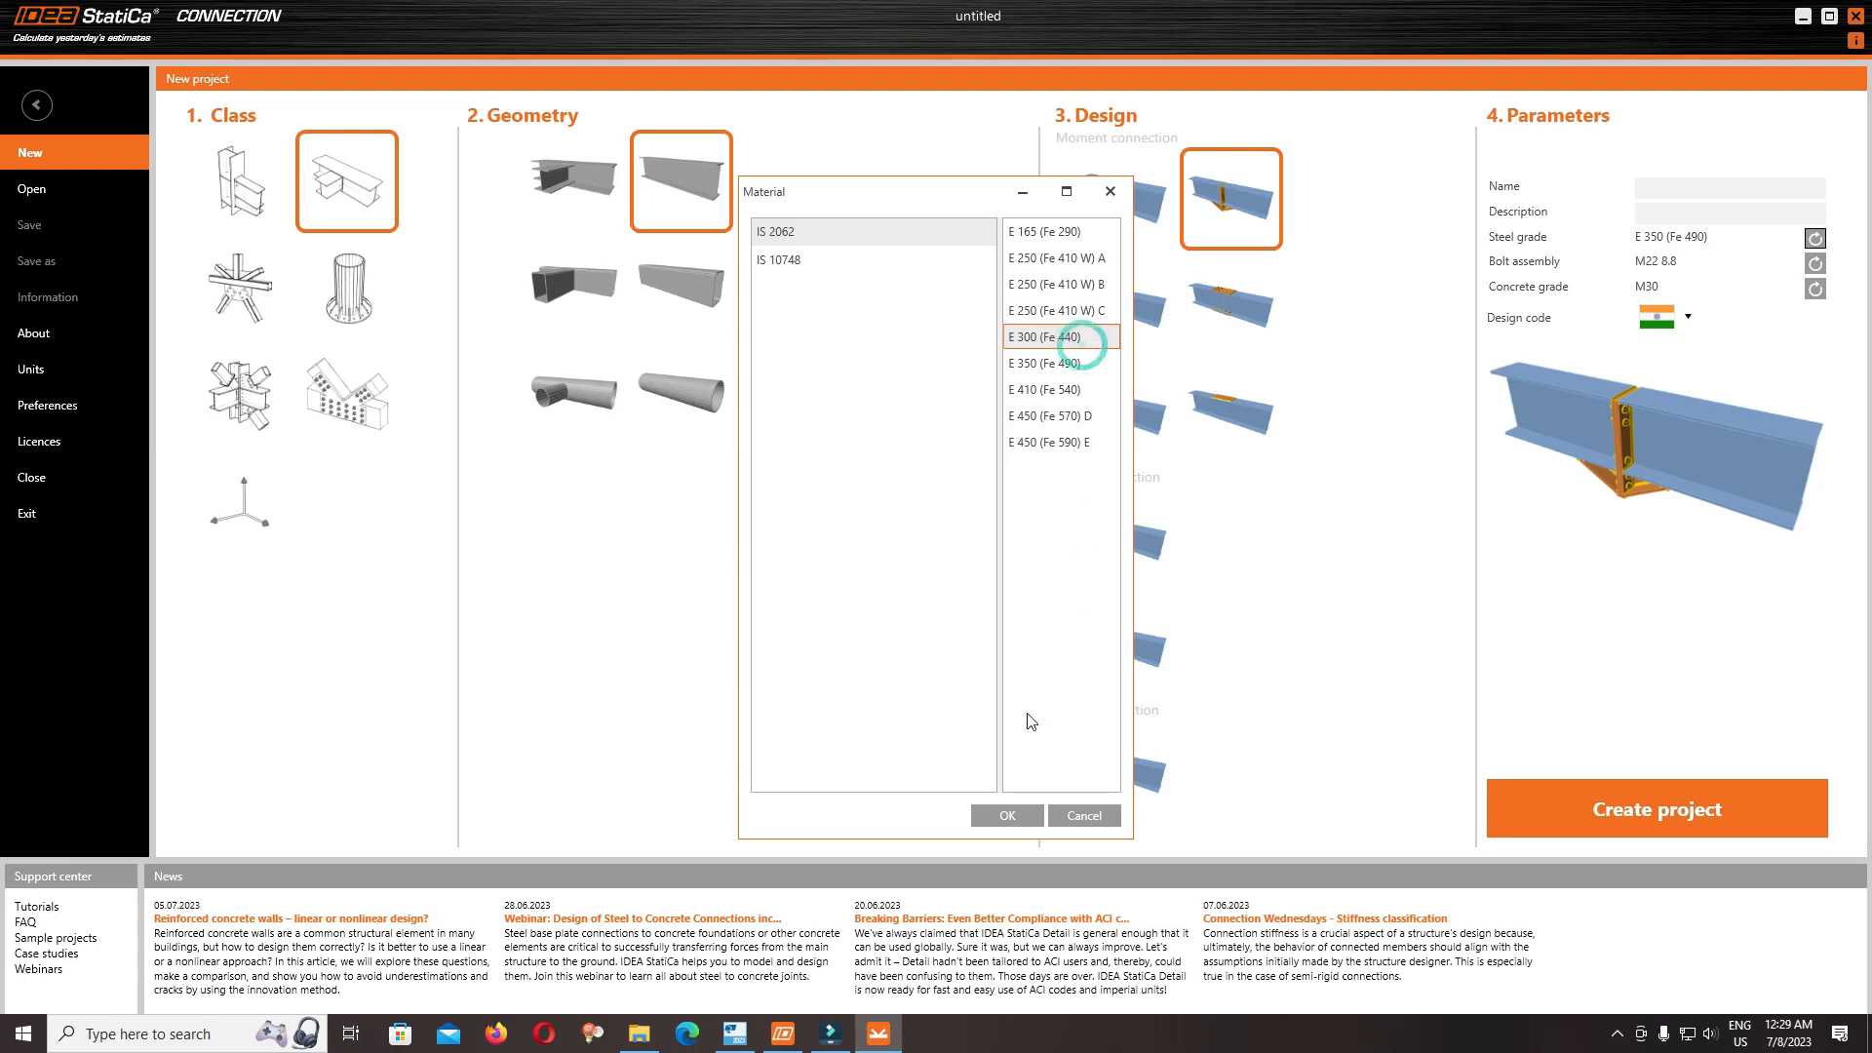
pyautogui.click(1004, 817)
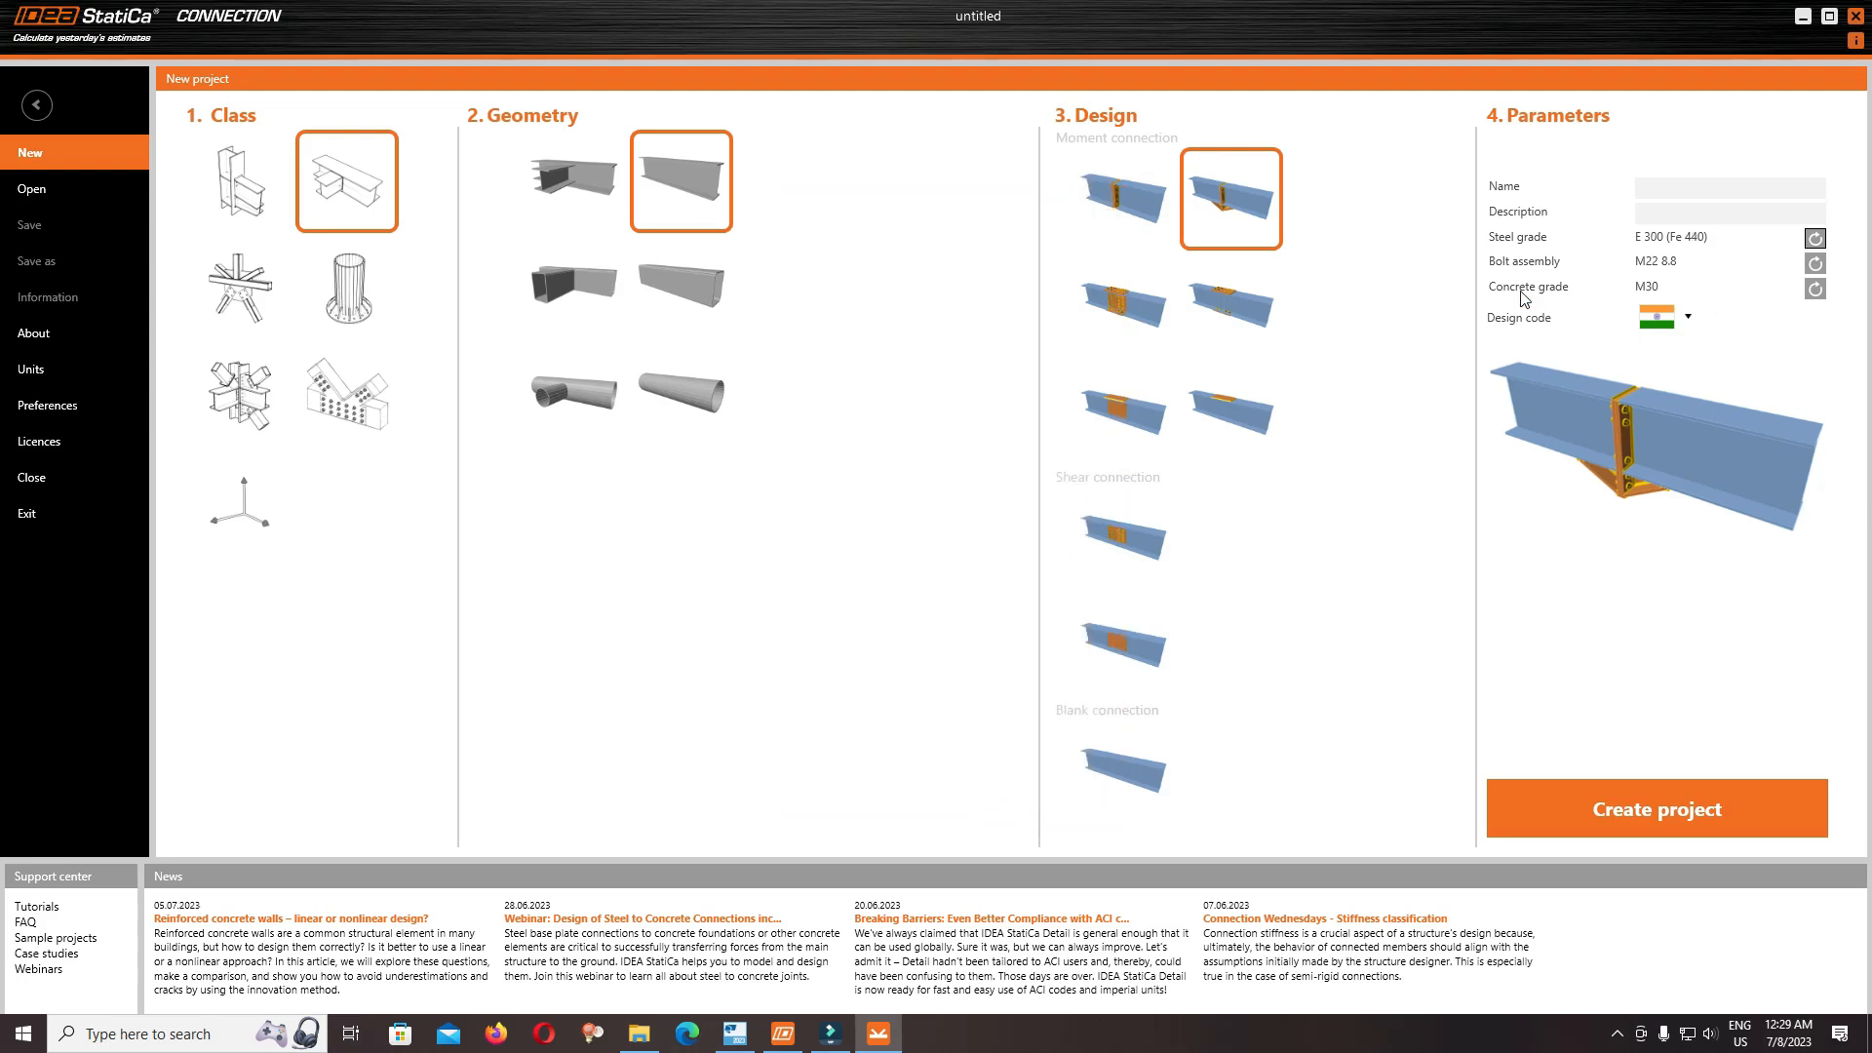
pyautogui.click(1637, 805)
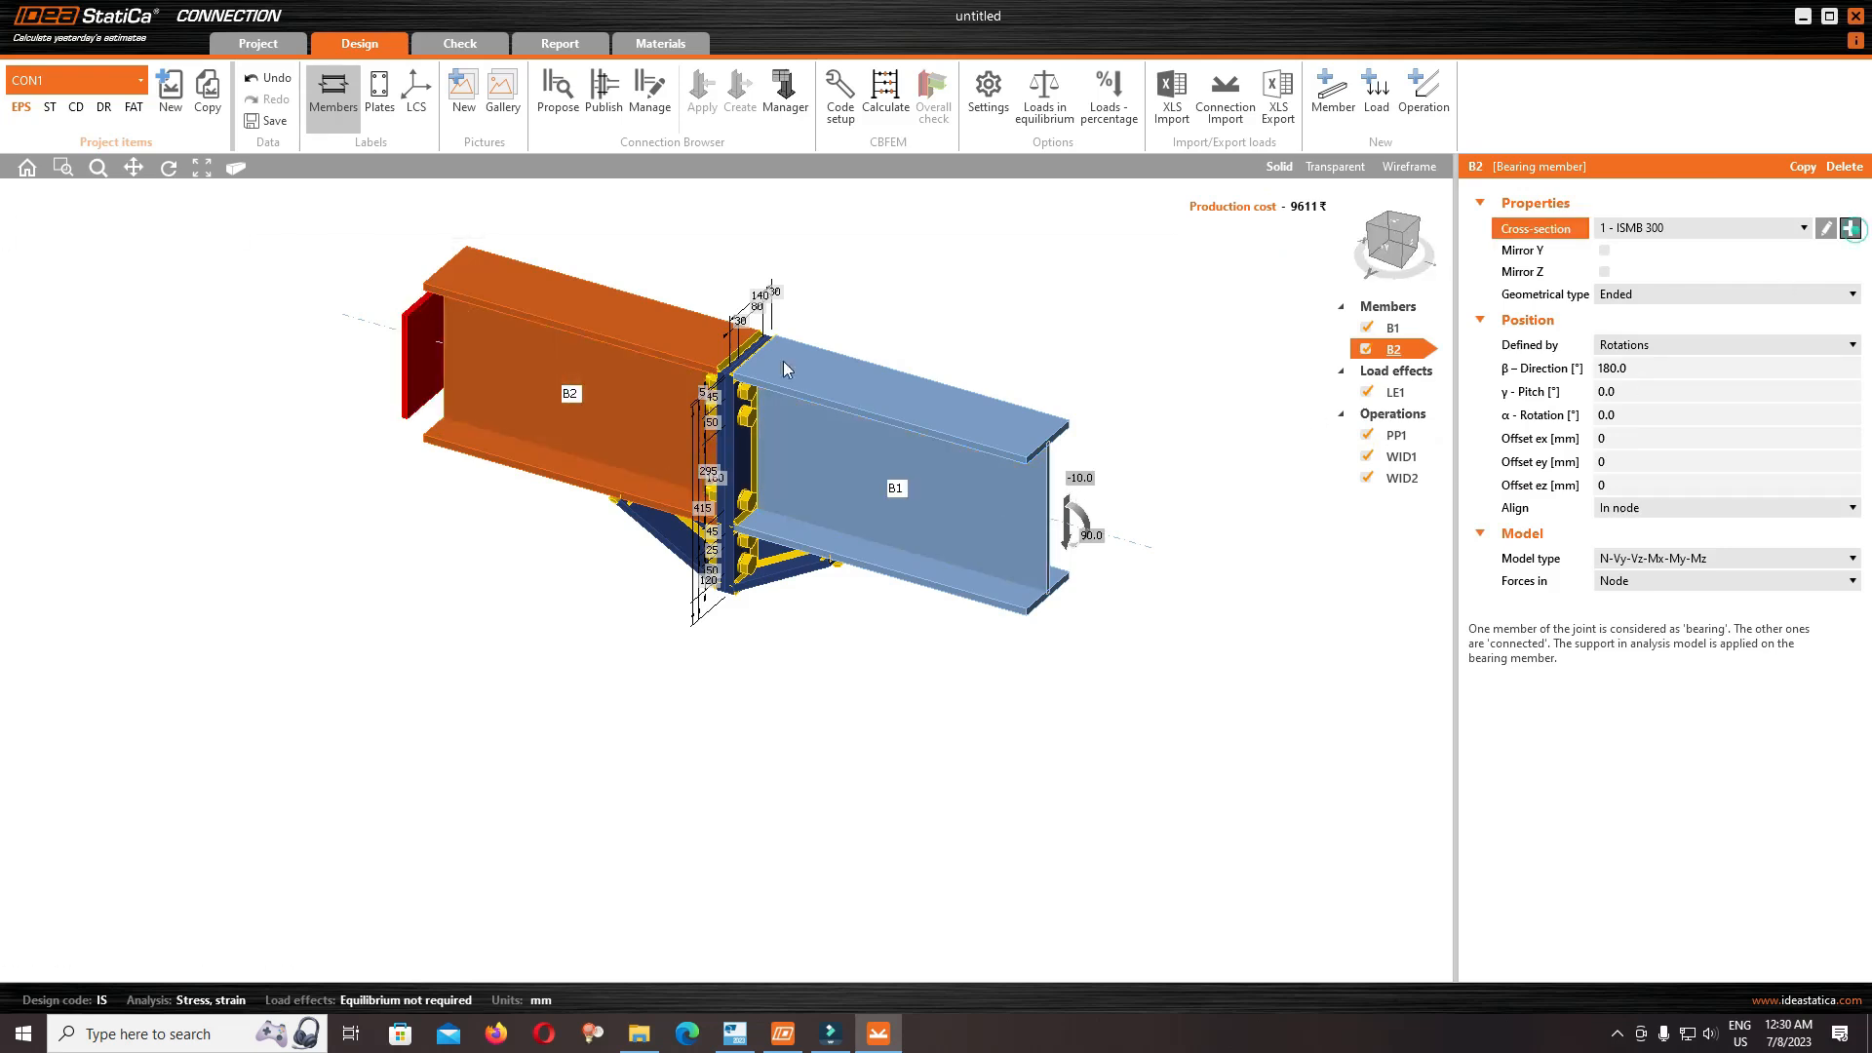
# Start a new welded I cross-section for member B2 and set its height to 500 mm
pyautogui.click(1850, 228)
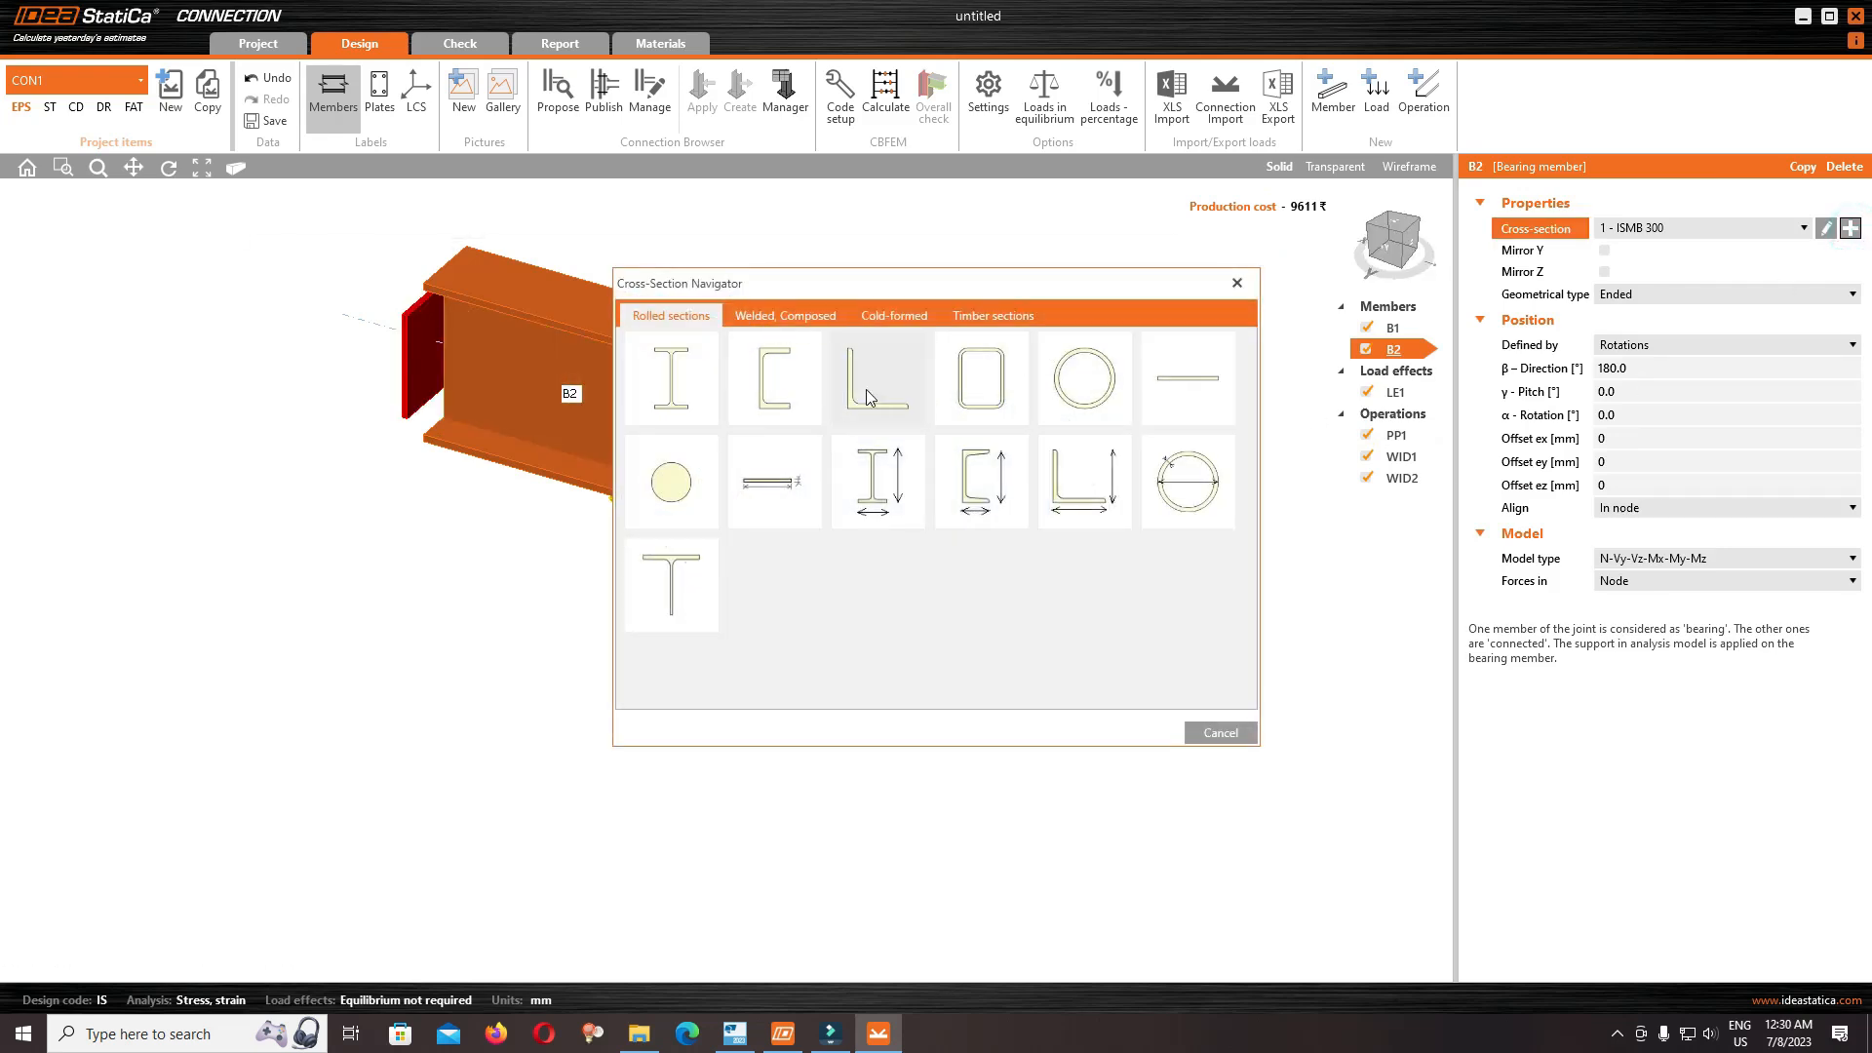
pyautogui.click(777, 316)
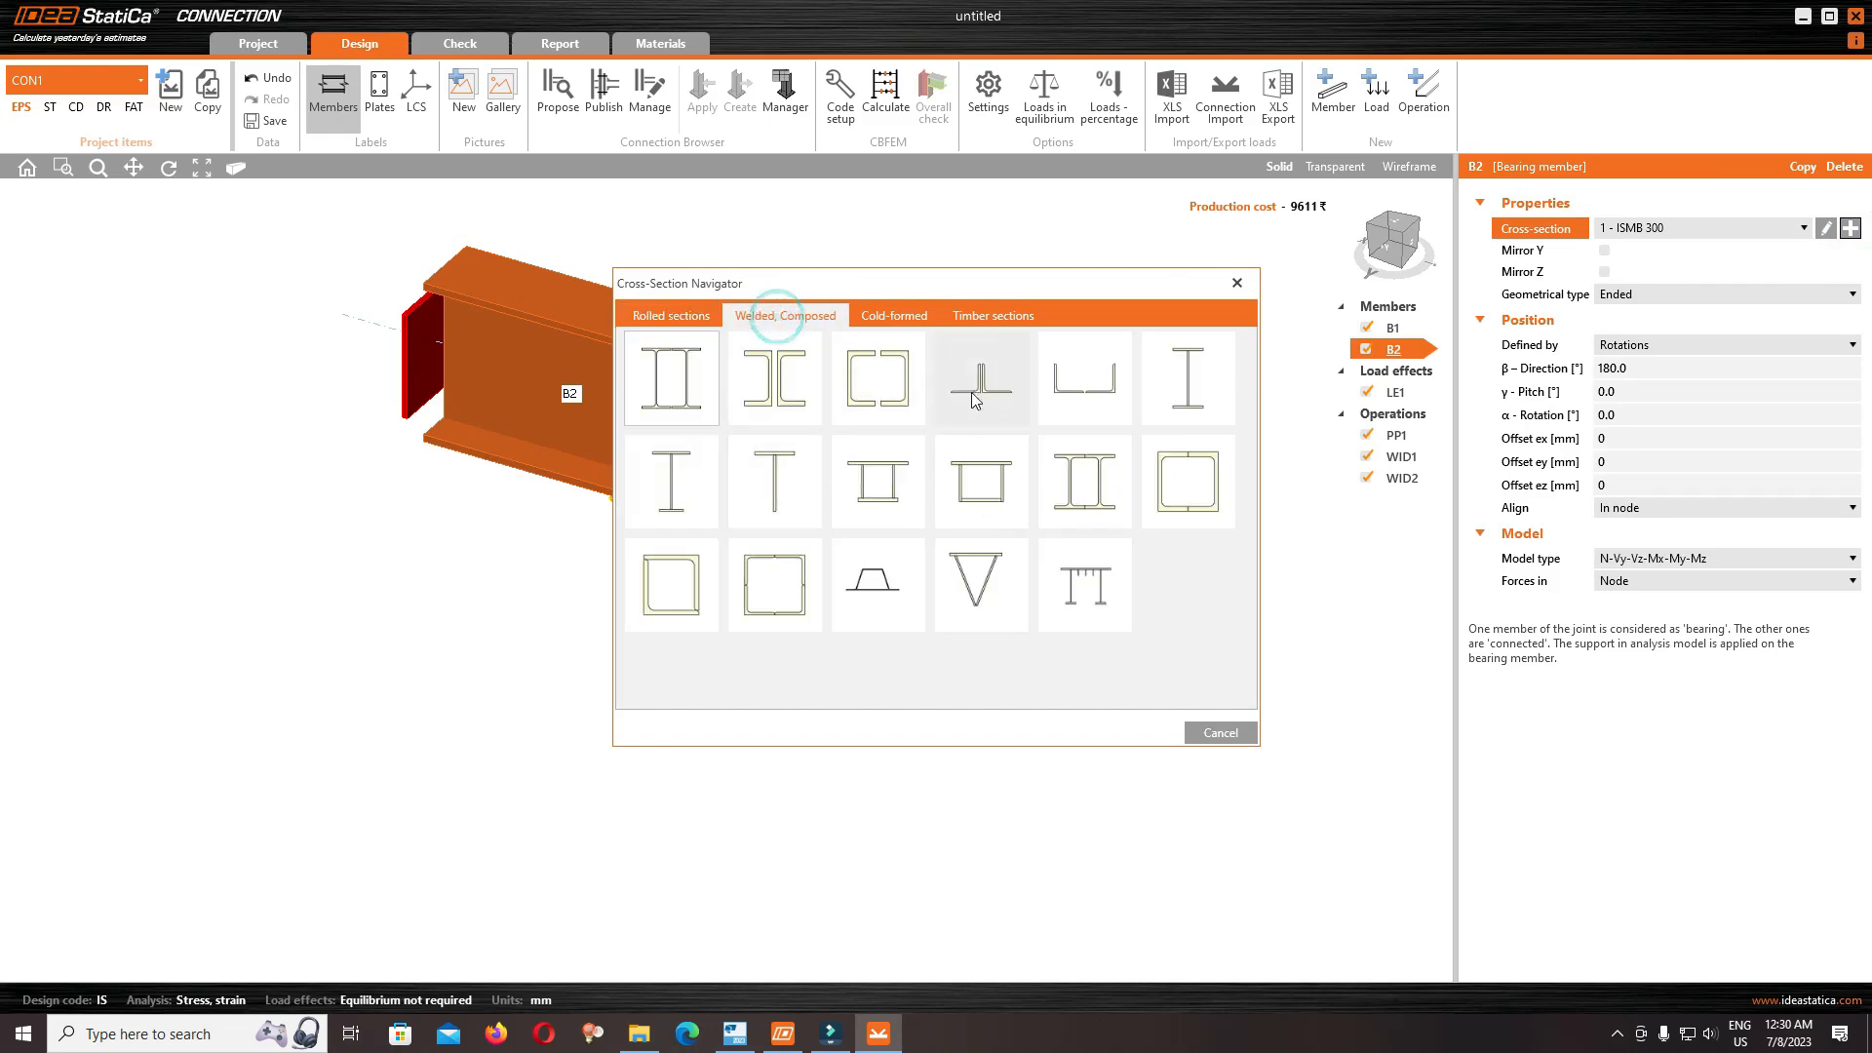
pyautogui.click(1165, 380)
pyautogui.click(684, 335)
pyautogui.doubleClick(683, 334)
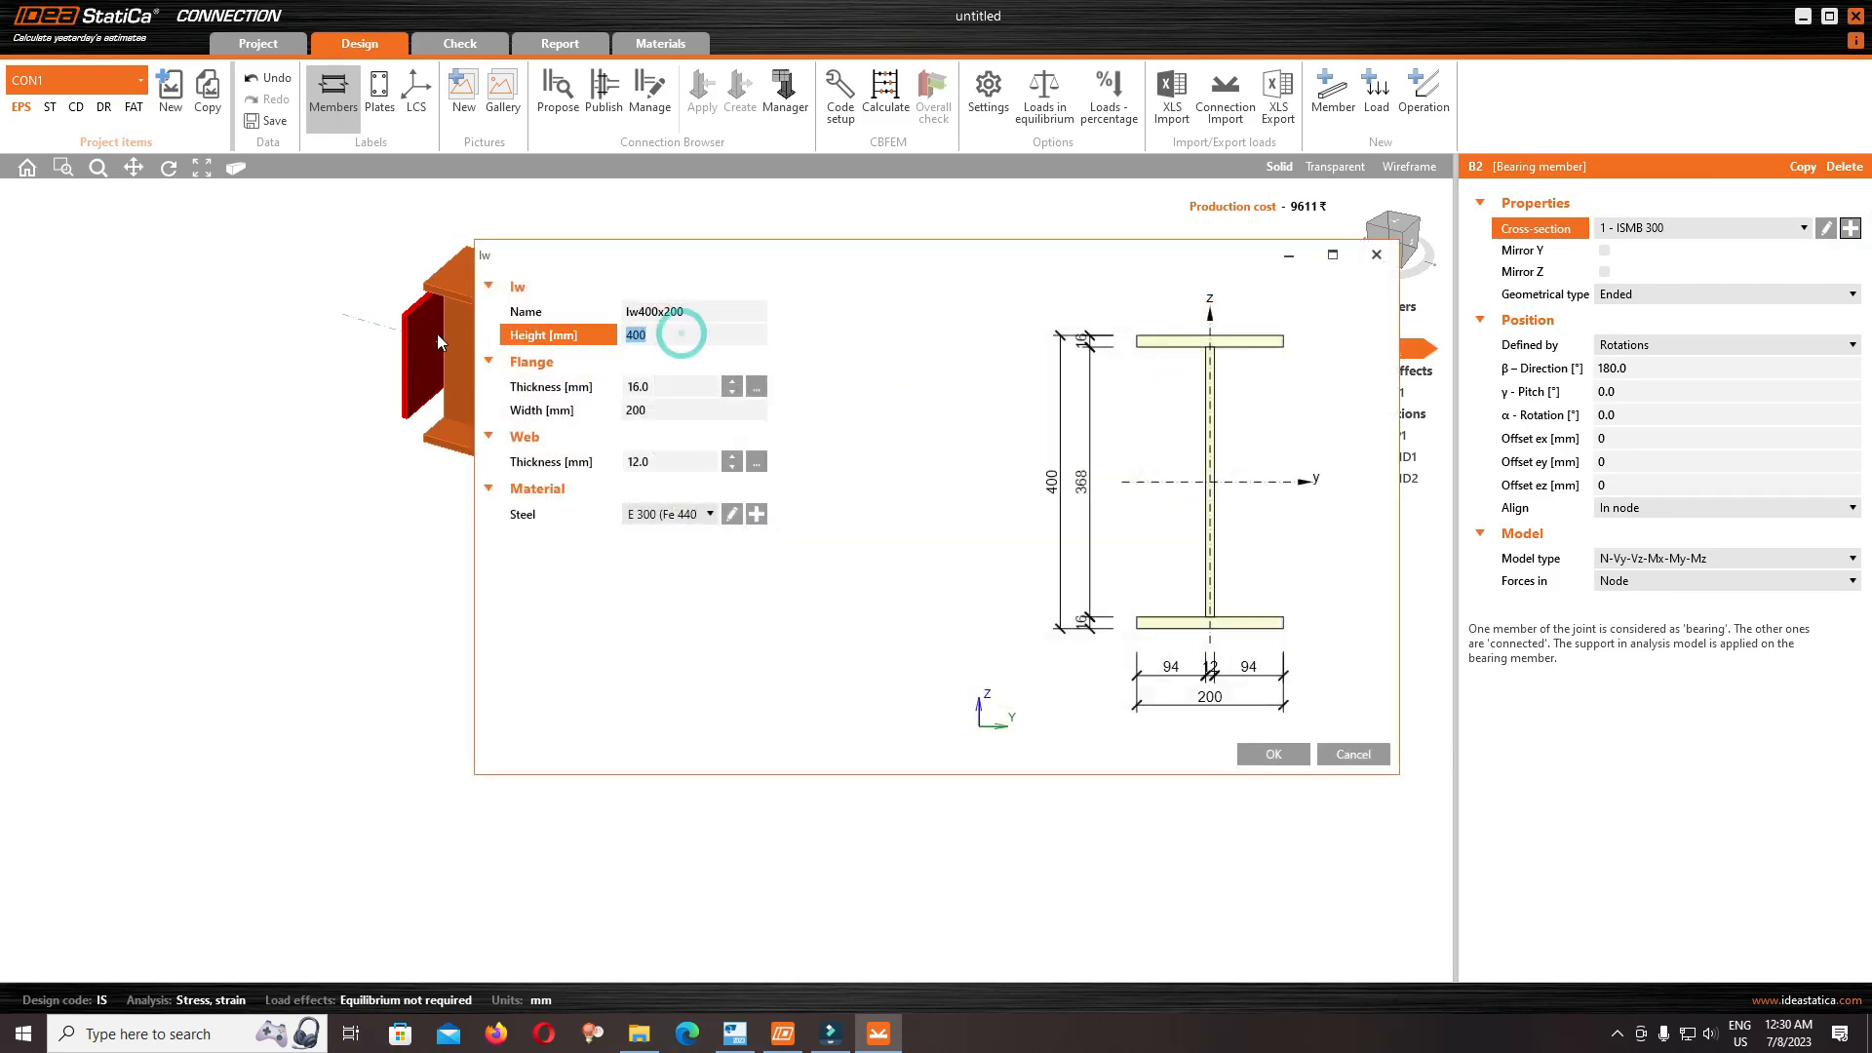
pyautogui.write('500')
# Set the cross-section's flange thickness to 14.5 mm and web thickness to 8.4 mm, and confirm it
pyautogui.click(679, 388)
pyautogui.write('14')
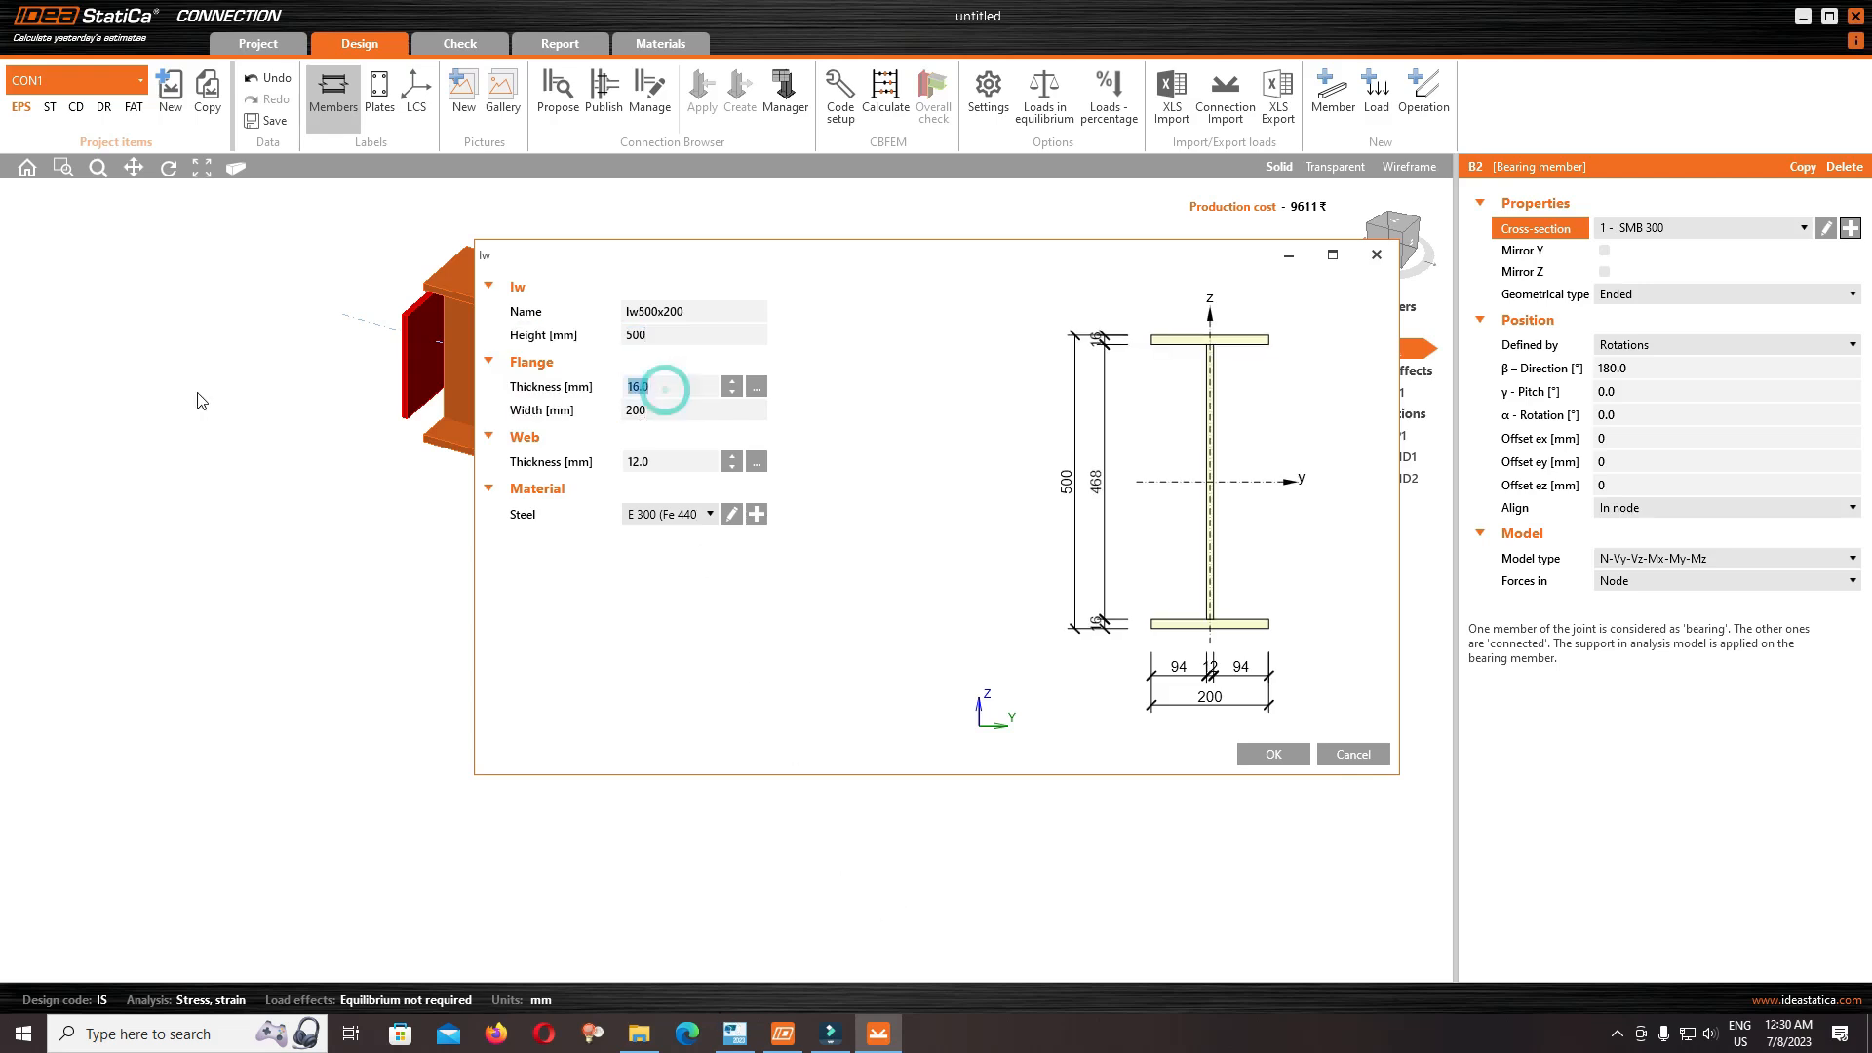
pyautogui.write('.5')
pyautogui.click(652, 462)
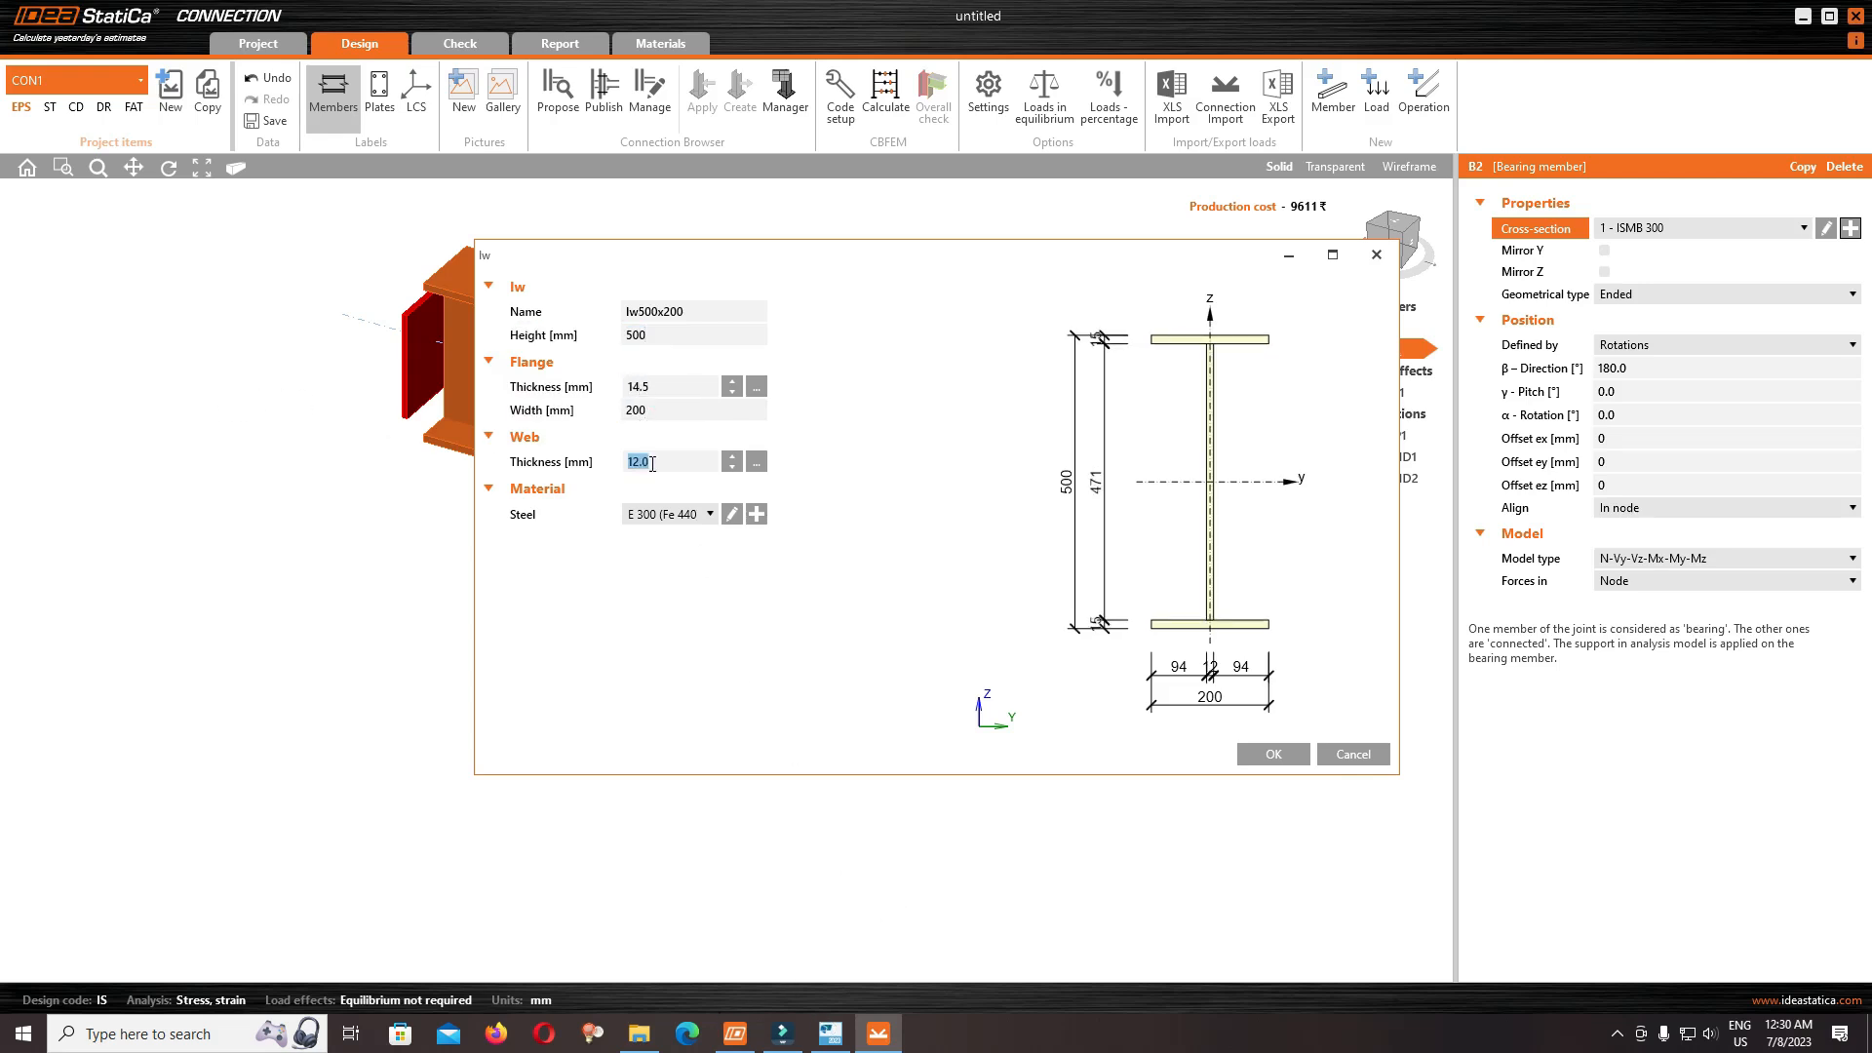
pyautogui.write('8')
pyautogui.click(1273, 754)
# Assign the welded cross-section Iw500x200 to member B1
pyautogui.scroll(3, 940, 490)
pyautogui.scroll(-5, 858, 474)
pyautogui.click(912, 477)
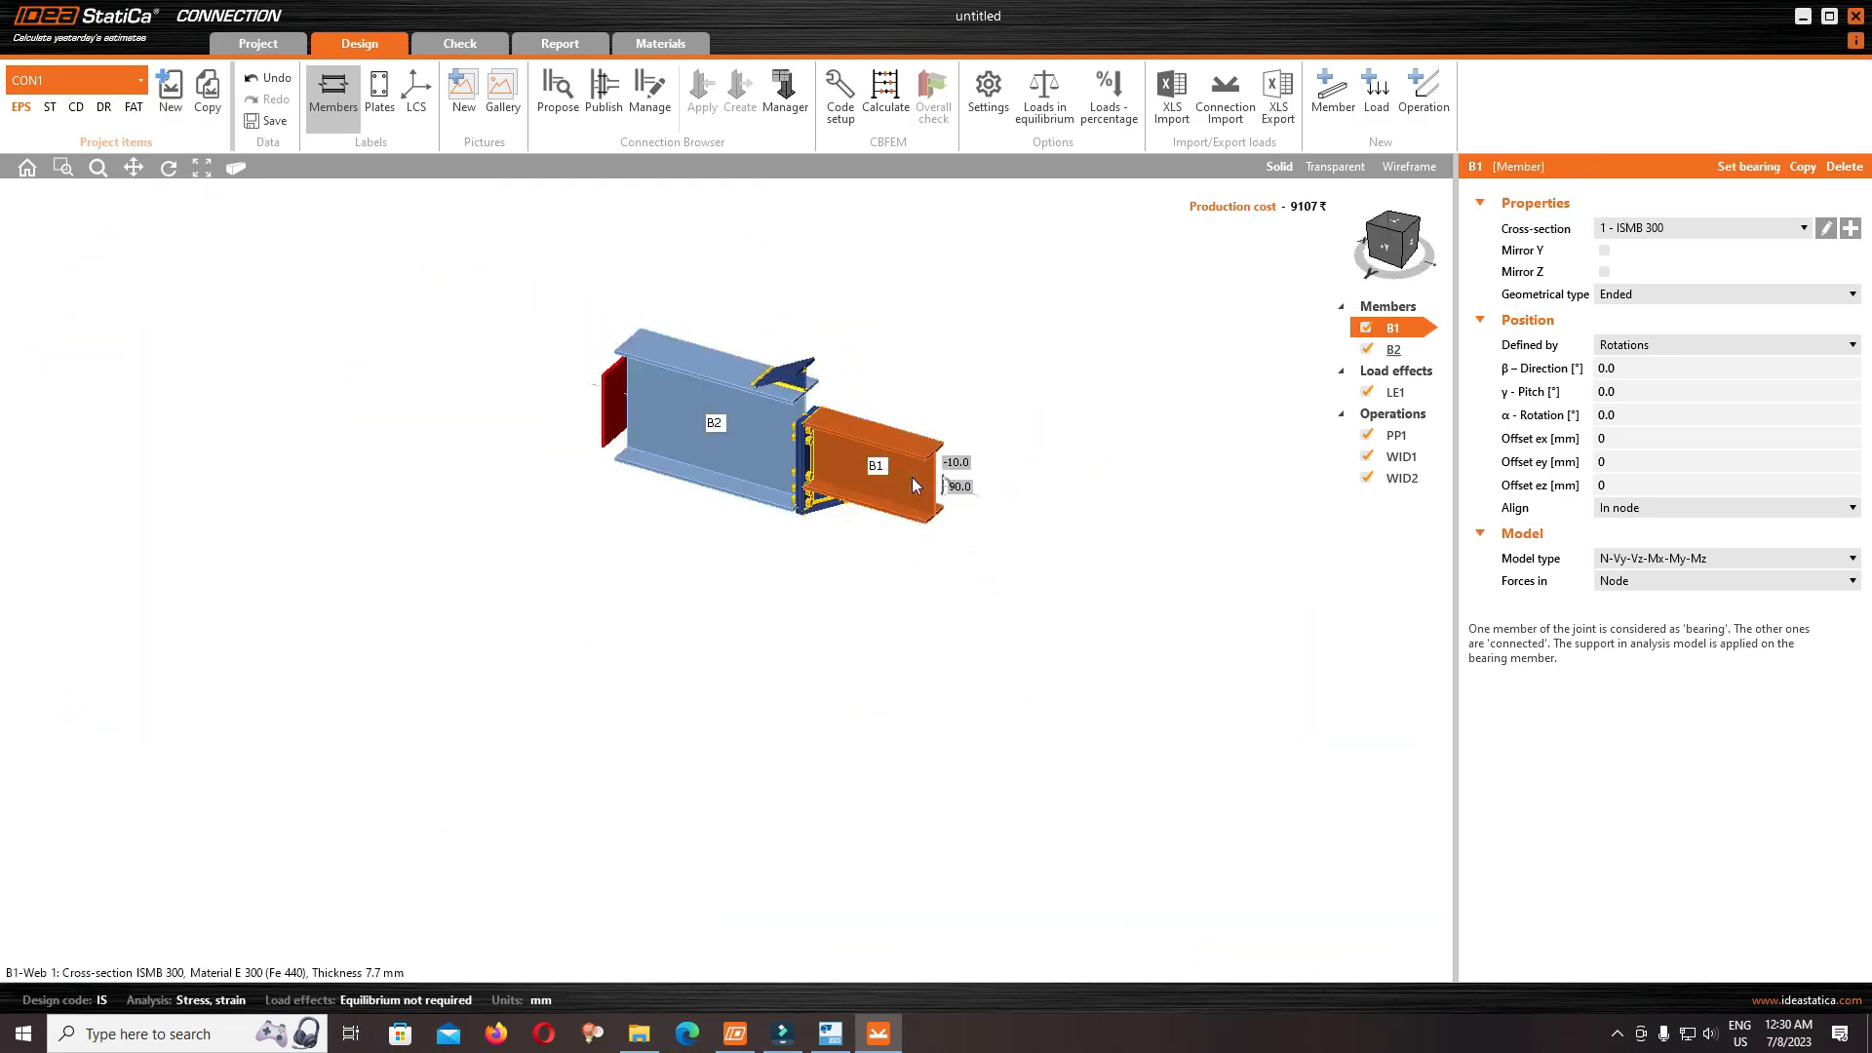
pyautogui.click(1689, 230)
pyautogui.click(1671, 261)
# Set the location of both wideners, WID2 and WID1, to Rear
pyautogui.click(1394, 251)
pyautogui.scroll(-1, 902, 330)
pyautogui.click(717, 365)
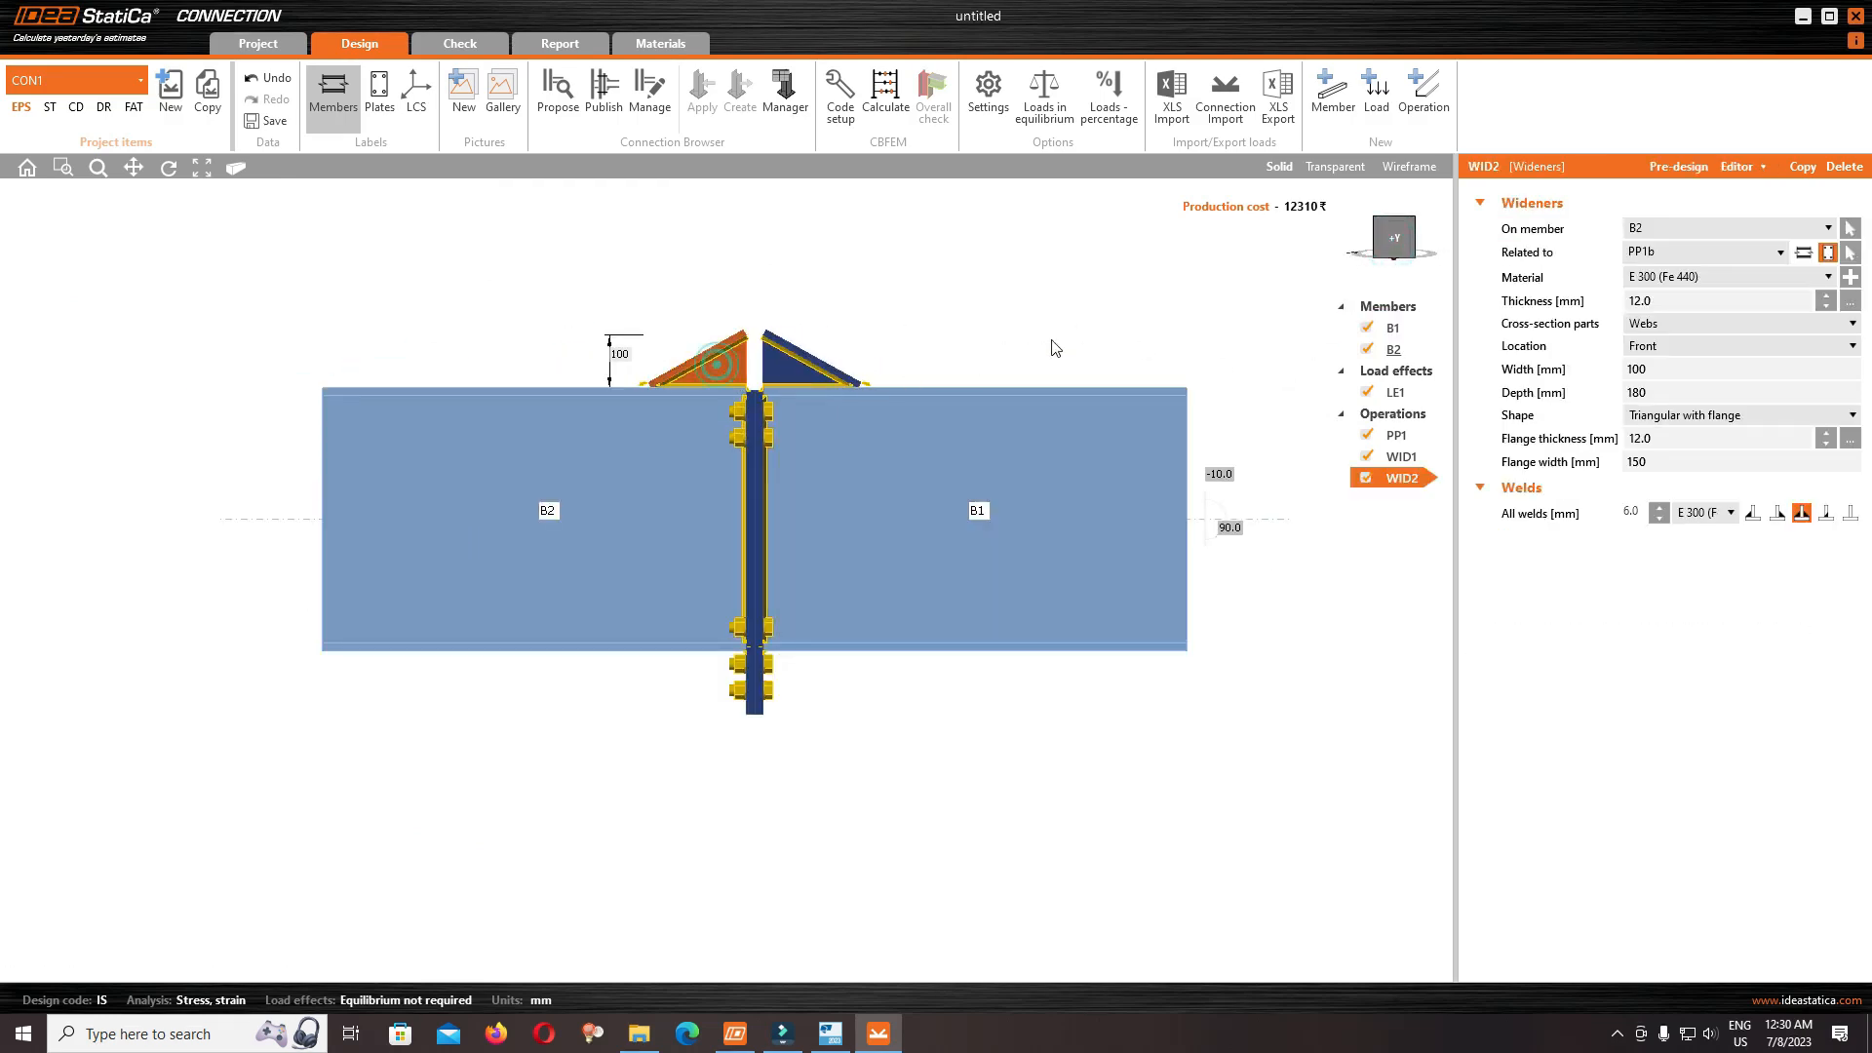
pyautogui.click(1712, 347)
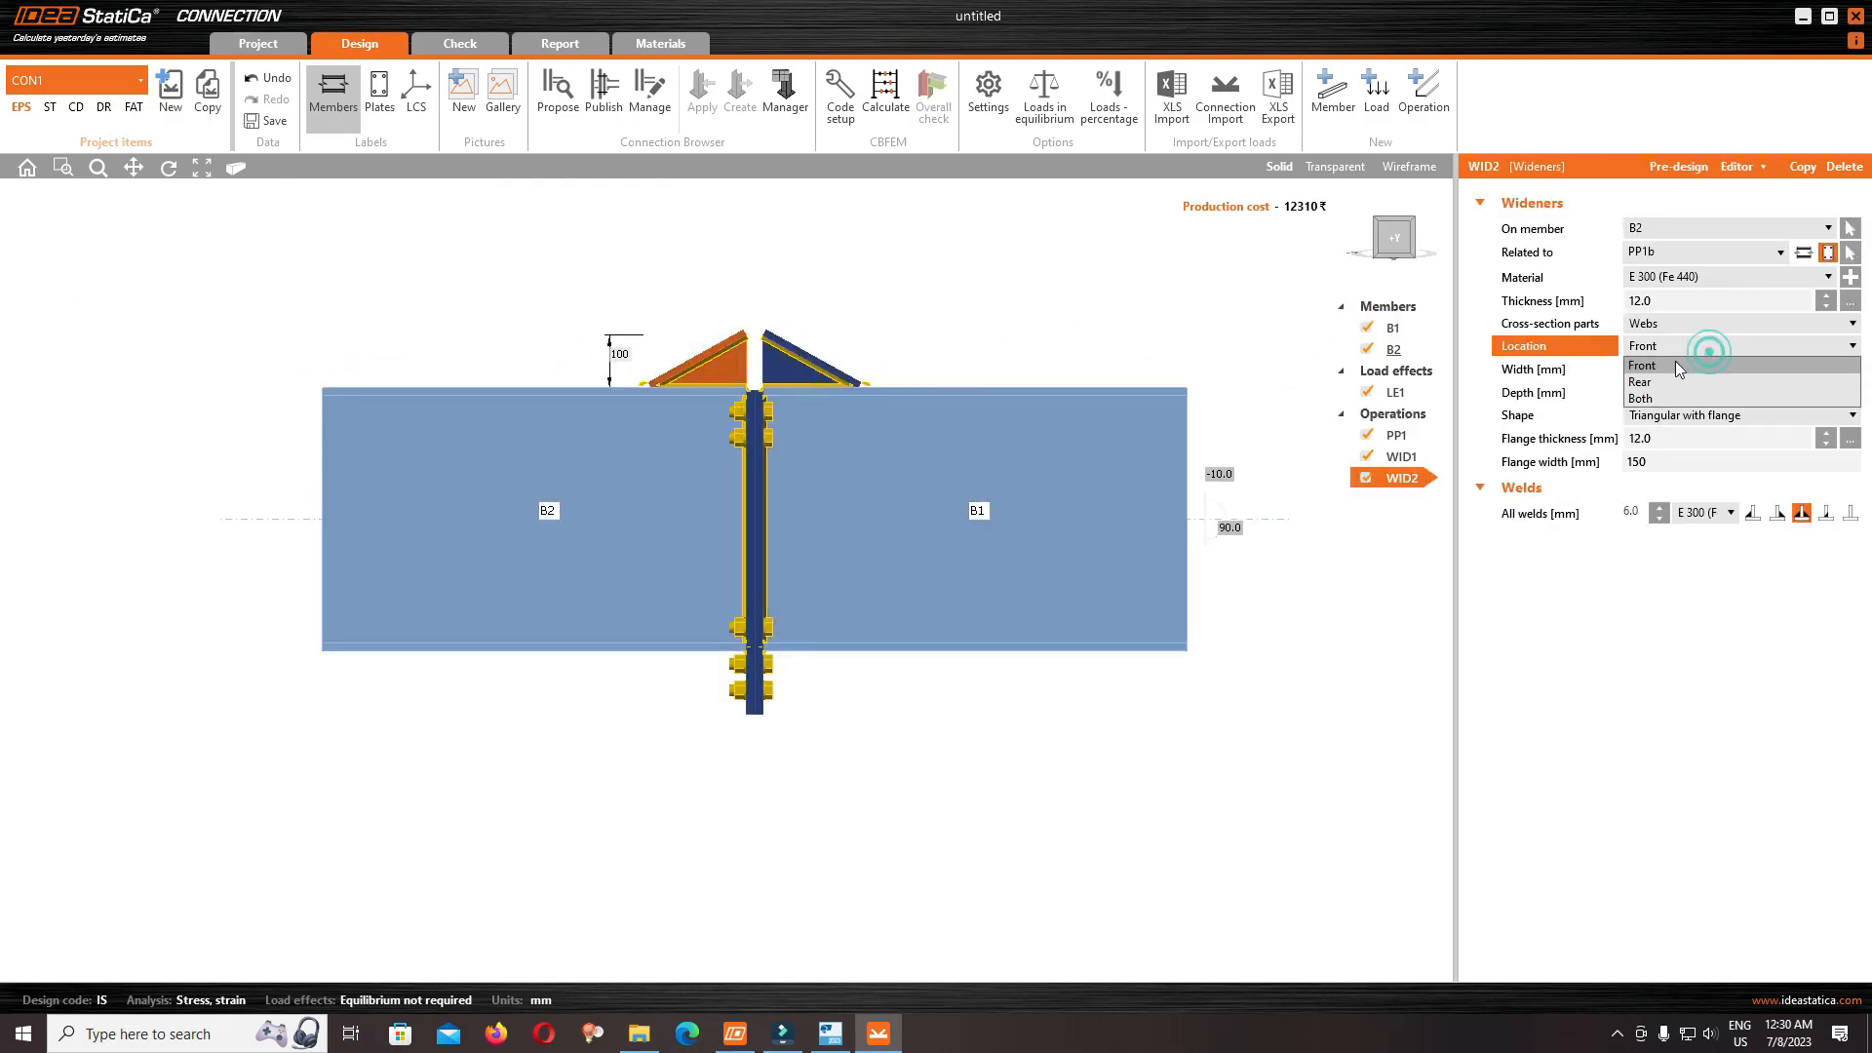
pyautogui.click(1655, 395)
pyautogui.click(1401, 456)
pyautogui.click(1679, 343)
pyautogui.click(1646, 382)
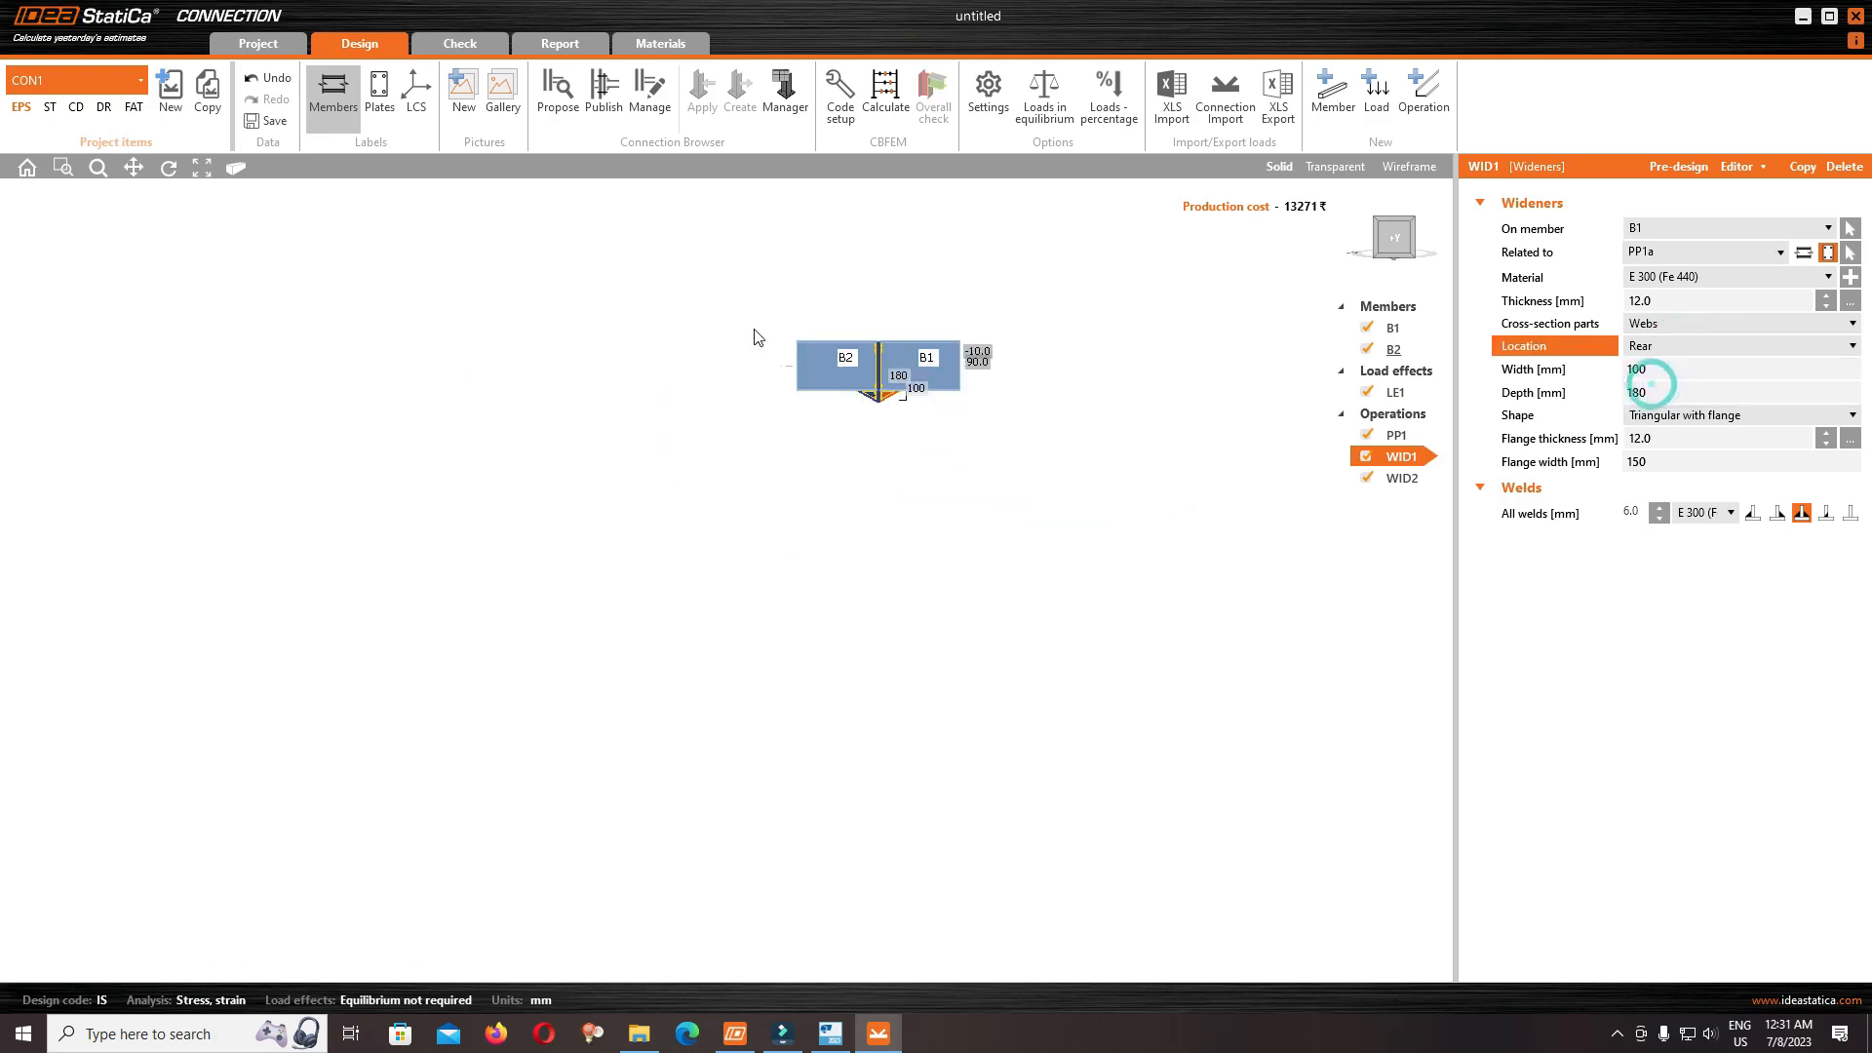
# Set the α-Rotation of member B2 to -7.6°
pyautogui.click(853, 391)
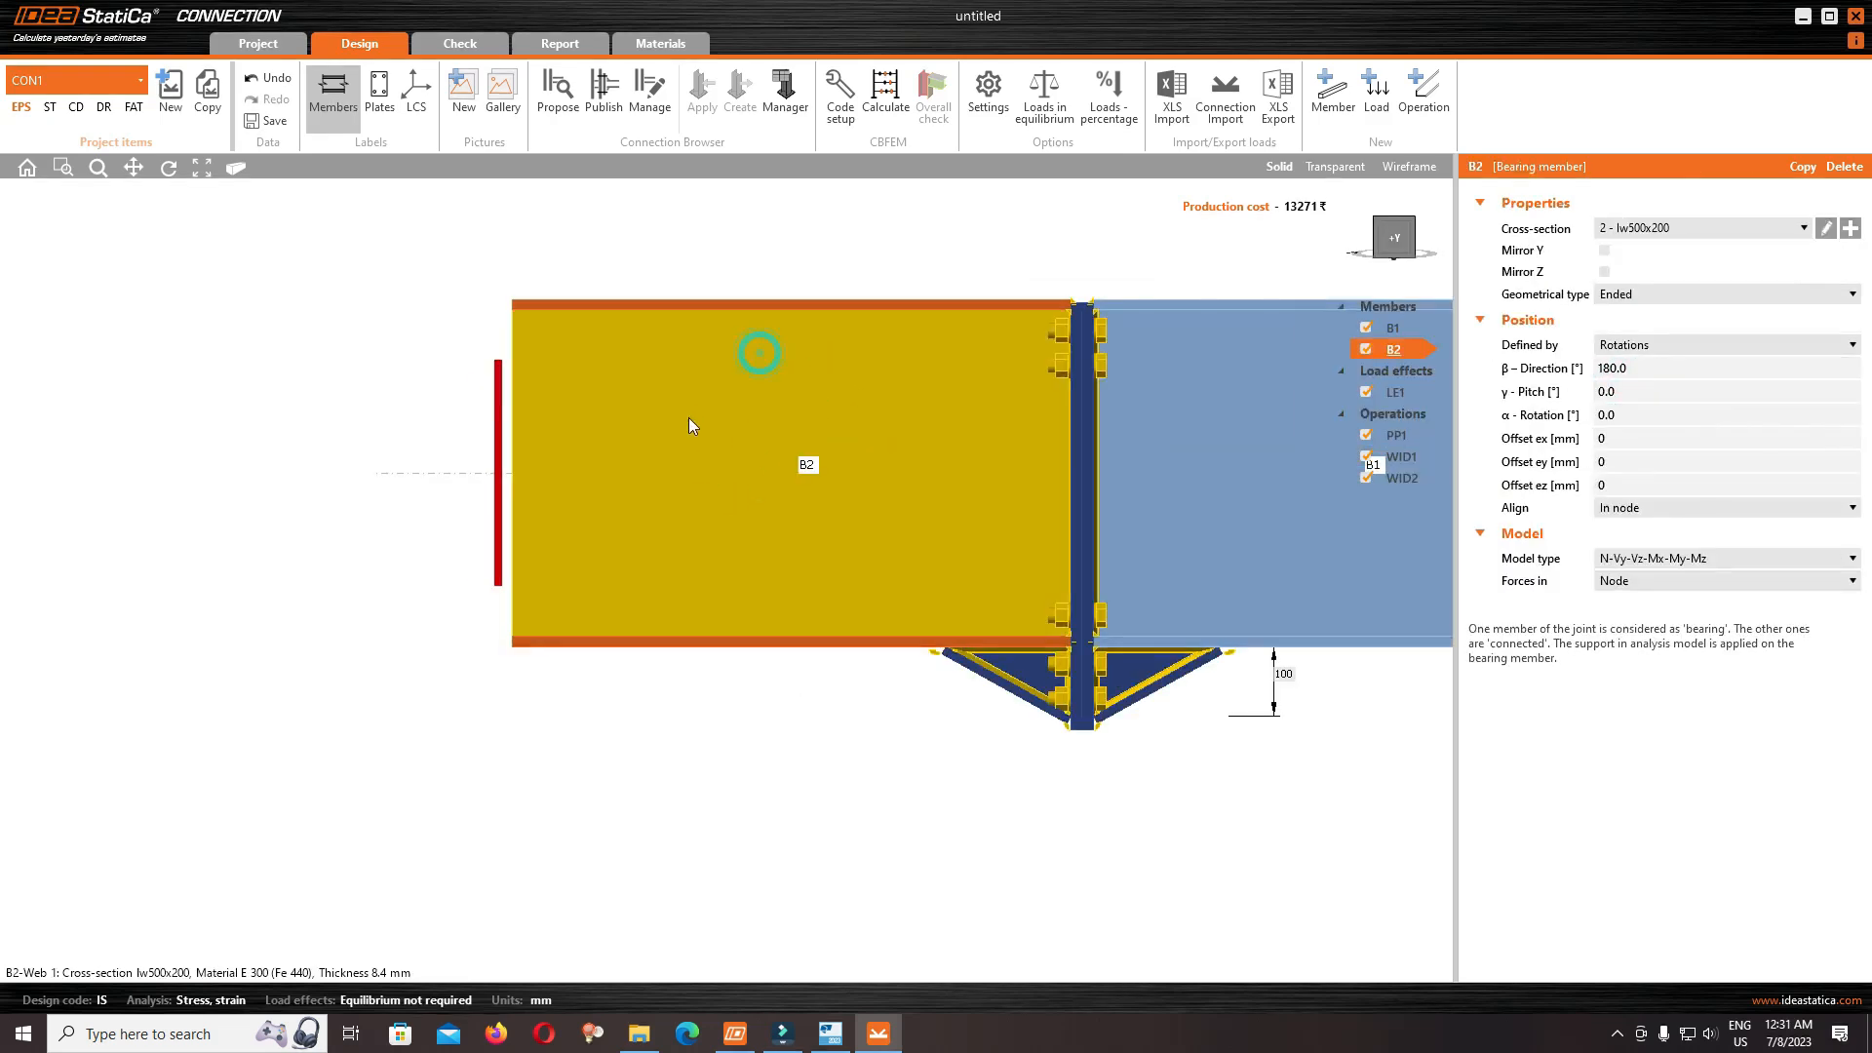
pyautogui.moveTo(777, 1044)
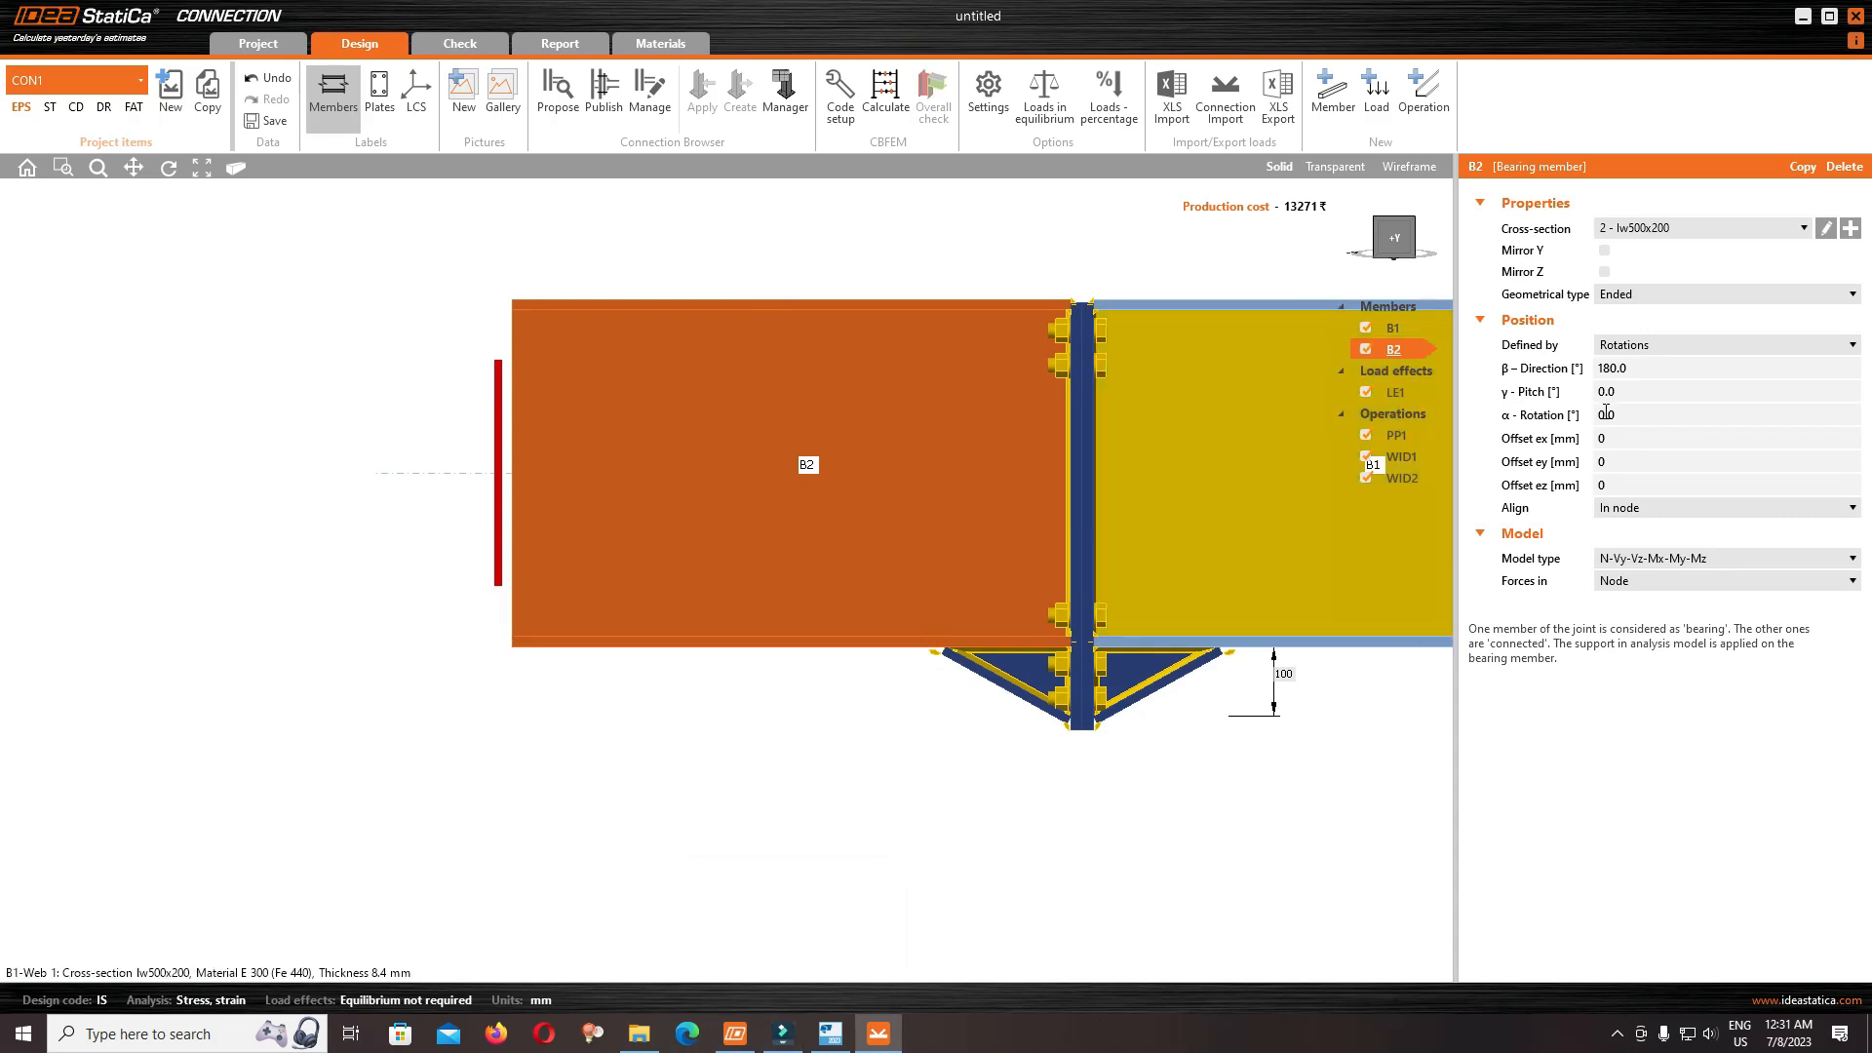
pyautogui.click(1633, 391)
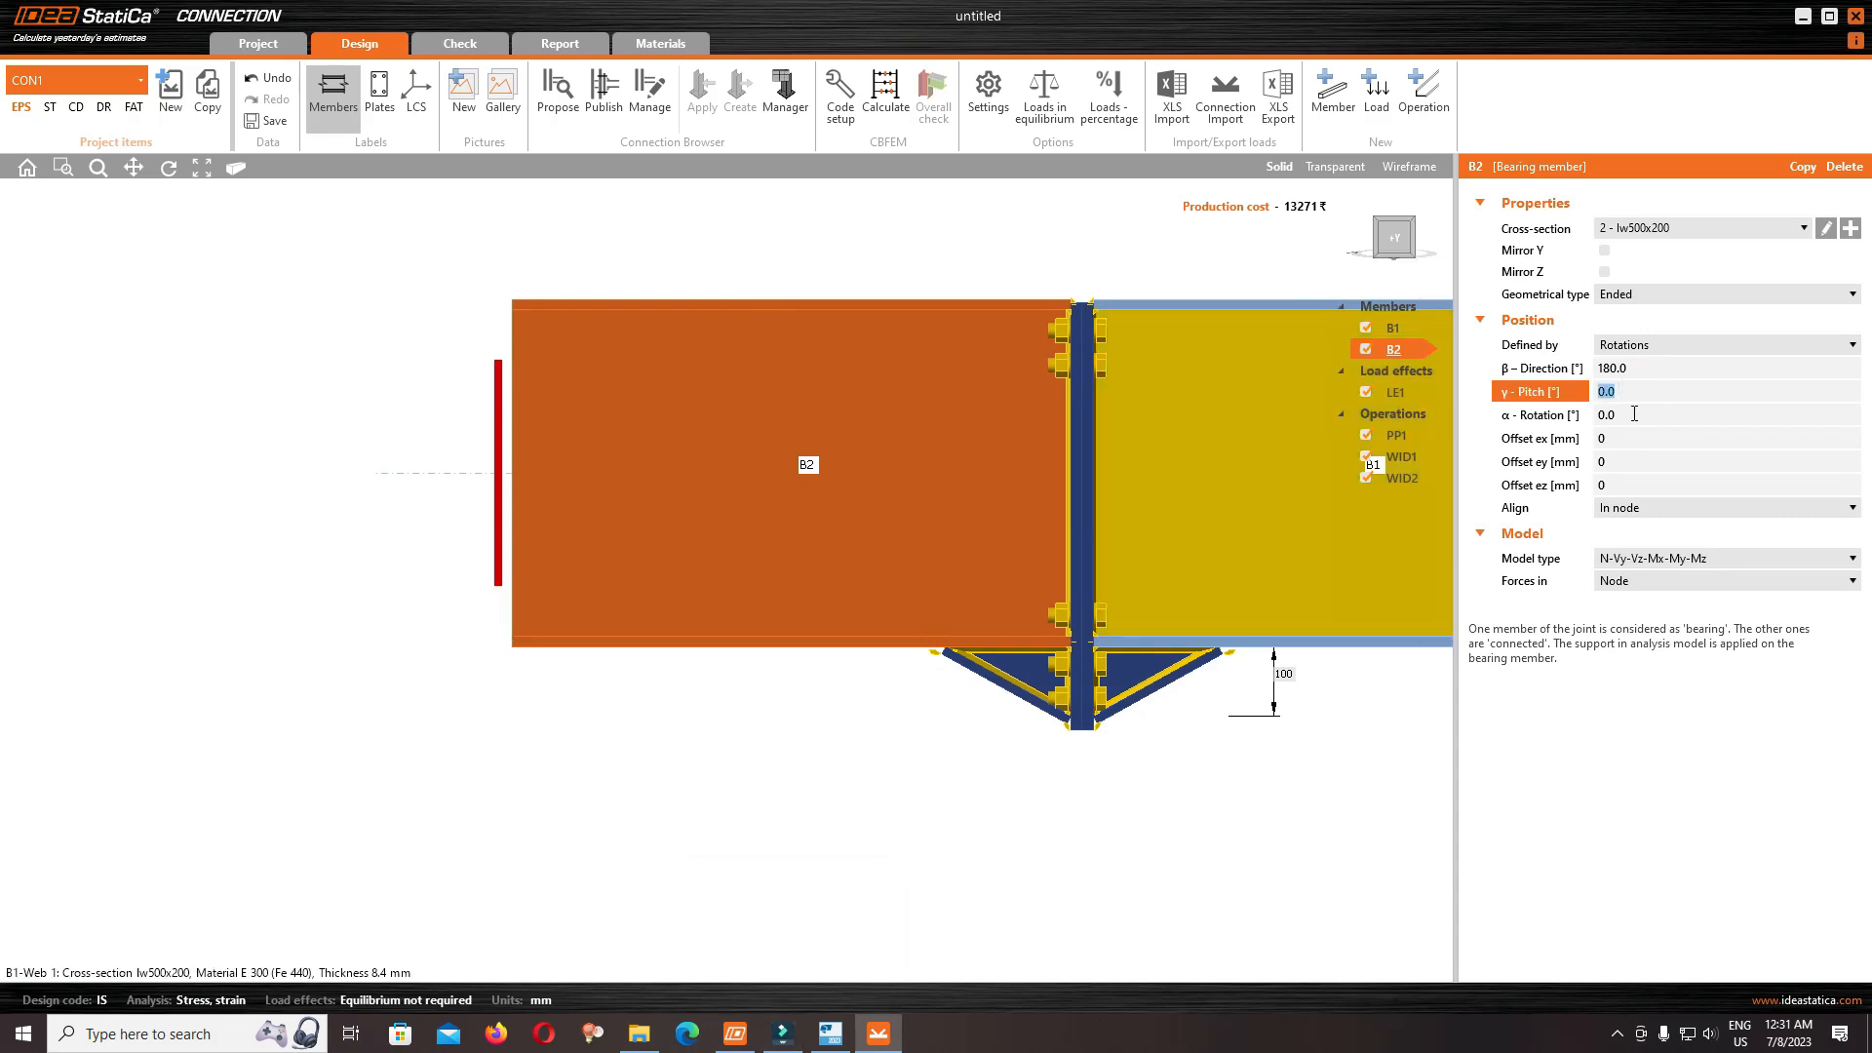
pyautogui.click(1655, 417)
pyautogui.write('-7.6')
pyautogui.press('Return')
# Set member B2's pitch to -7.59° and its α-Rotation to 0°
pyautogui.write('7')
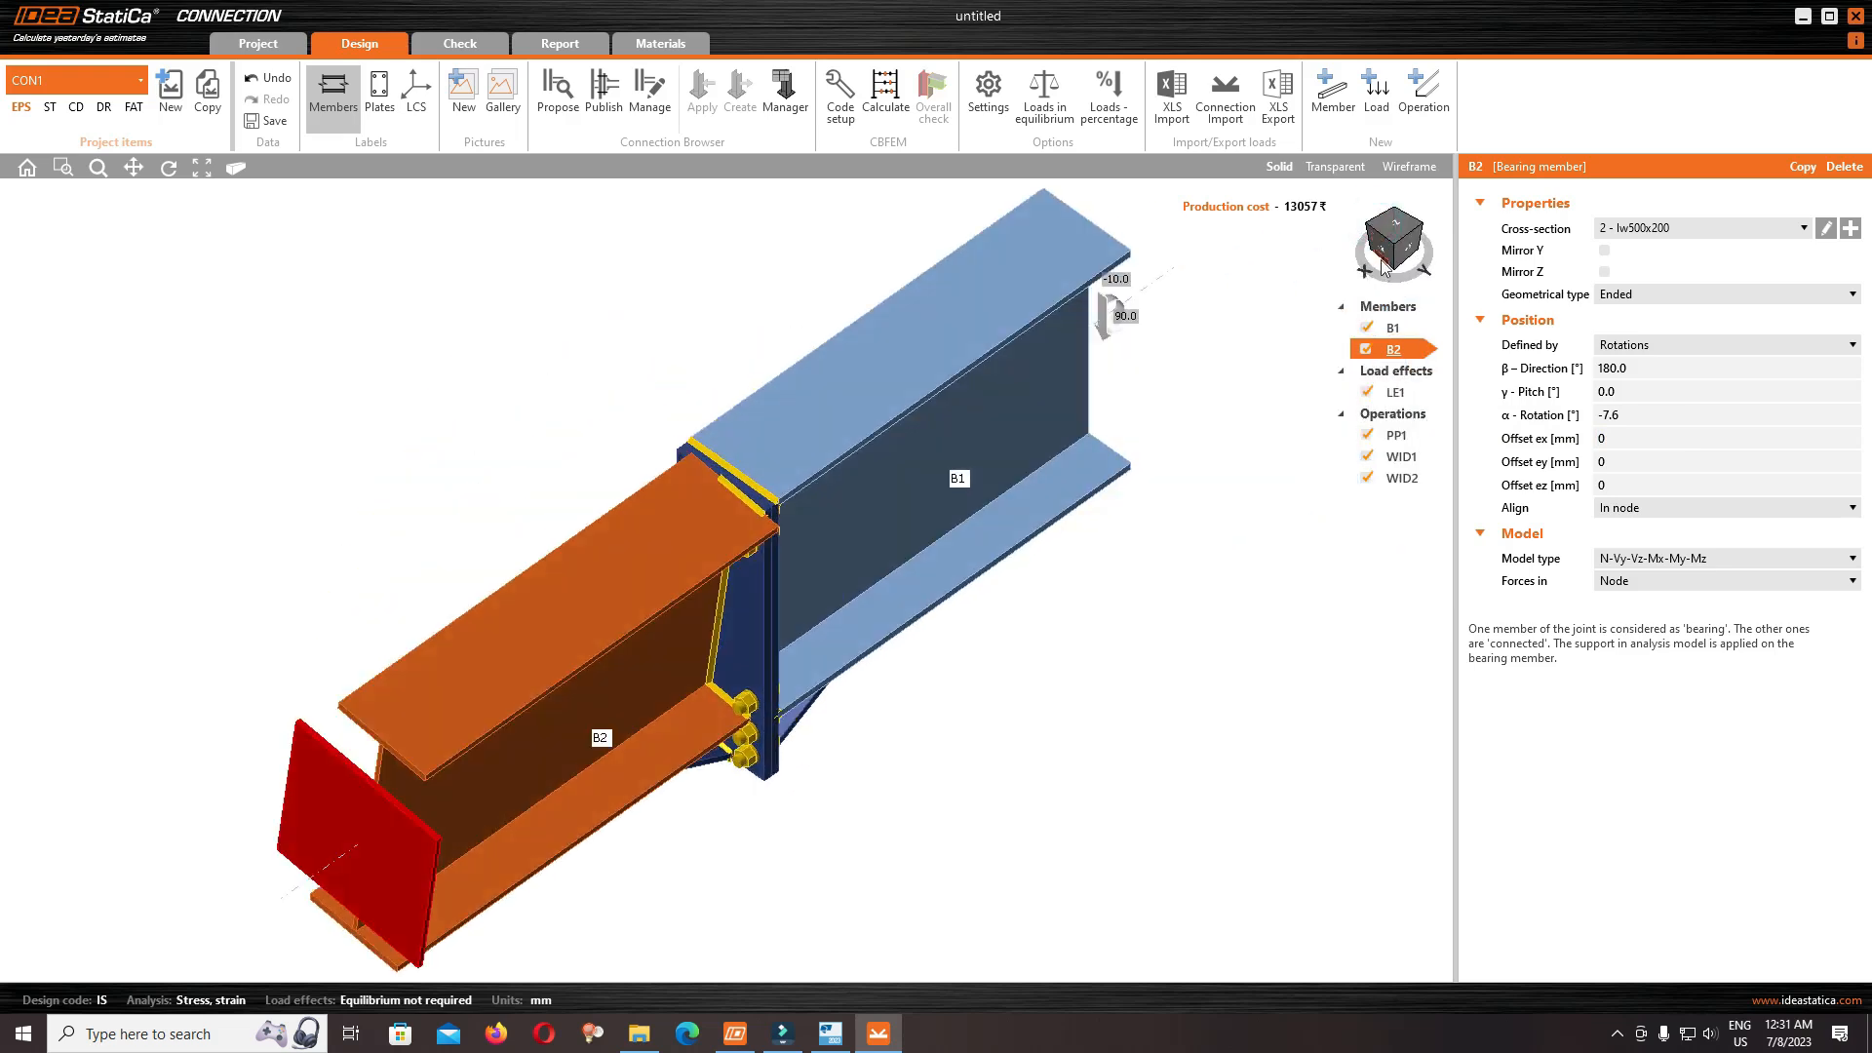
pyautogui.click(1679, 391)
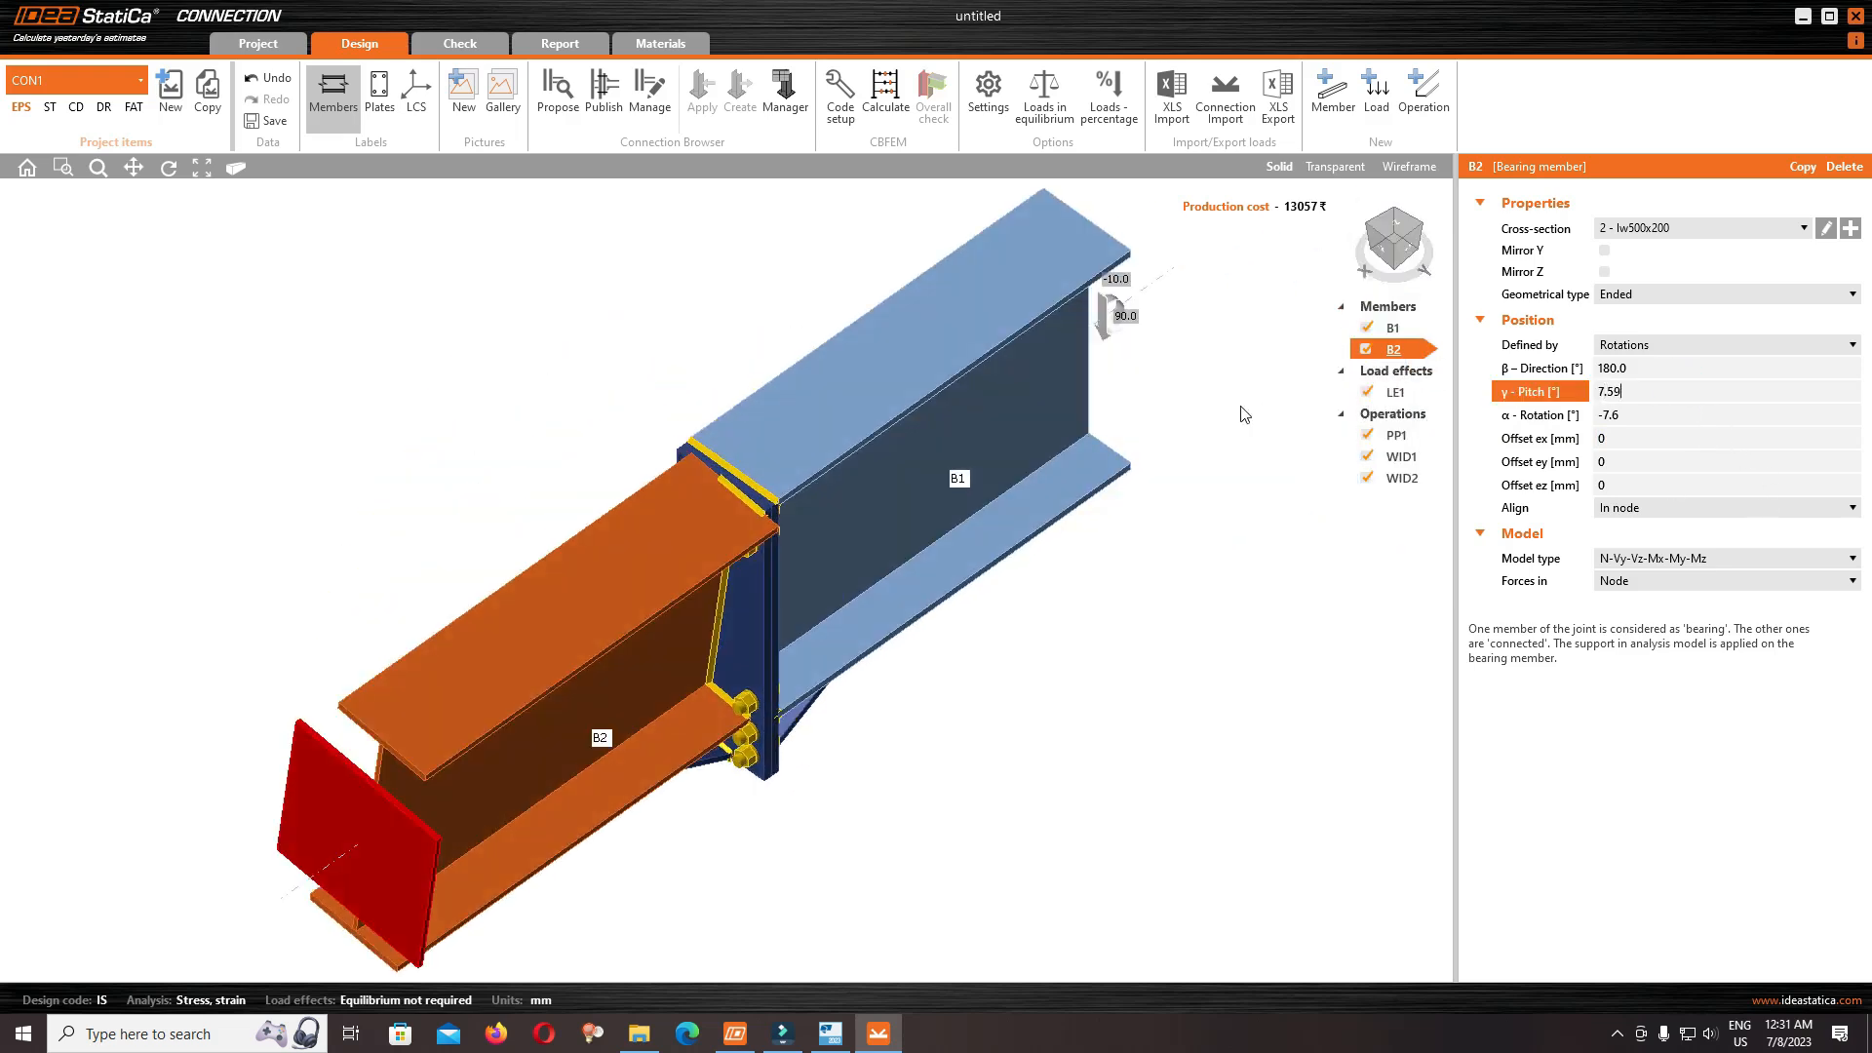
pyautogui.click(1600, 390)
pyautogui.write('-')
pyautogui.press('Tab')
pyautogui.write('0')
pyautogui.press('Tab')
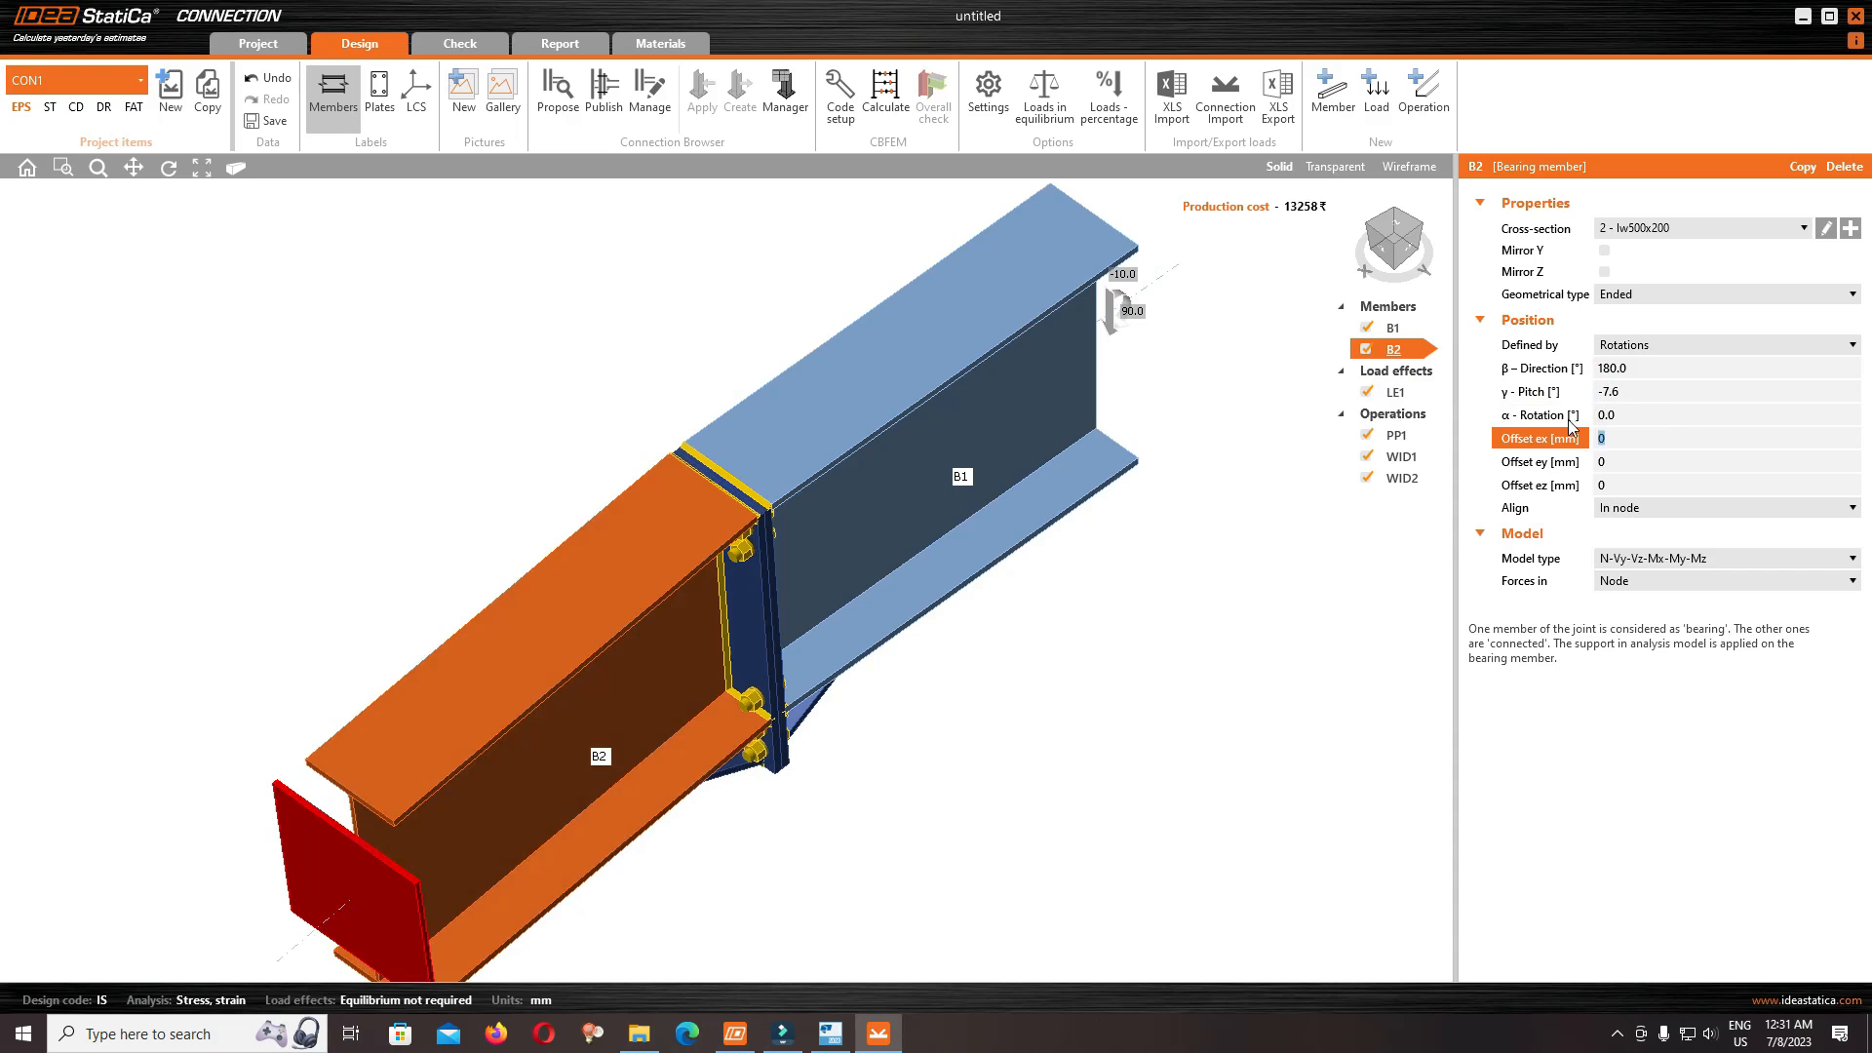
# Set the pitch of member B1 to -7.59°
pyautogui.moveTo(1399, 240); pyautogui.dragTo(1369, 210)
pyautogui.click(1057, 547)
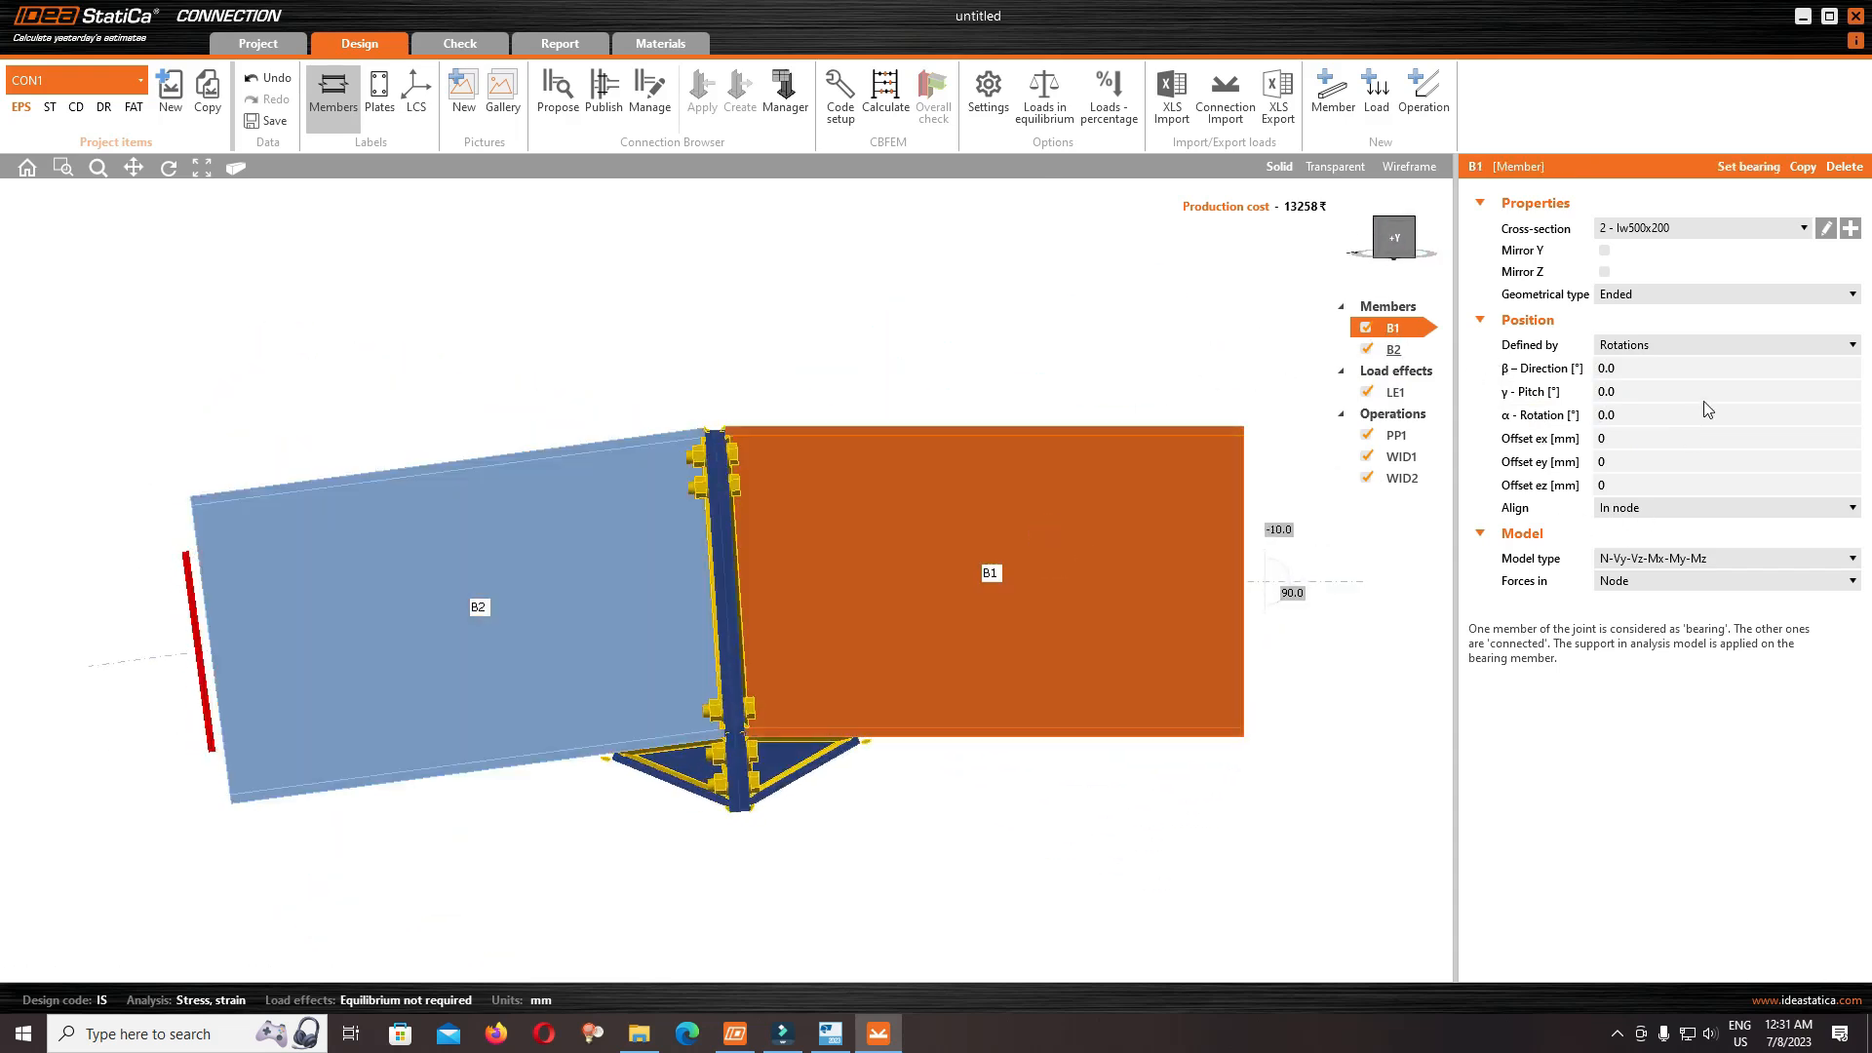
pyautogui.click(488, 512)
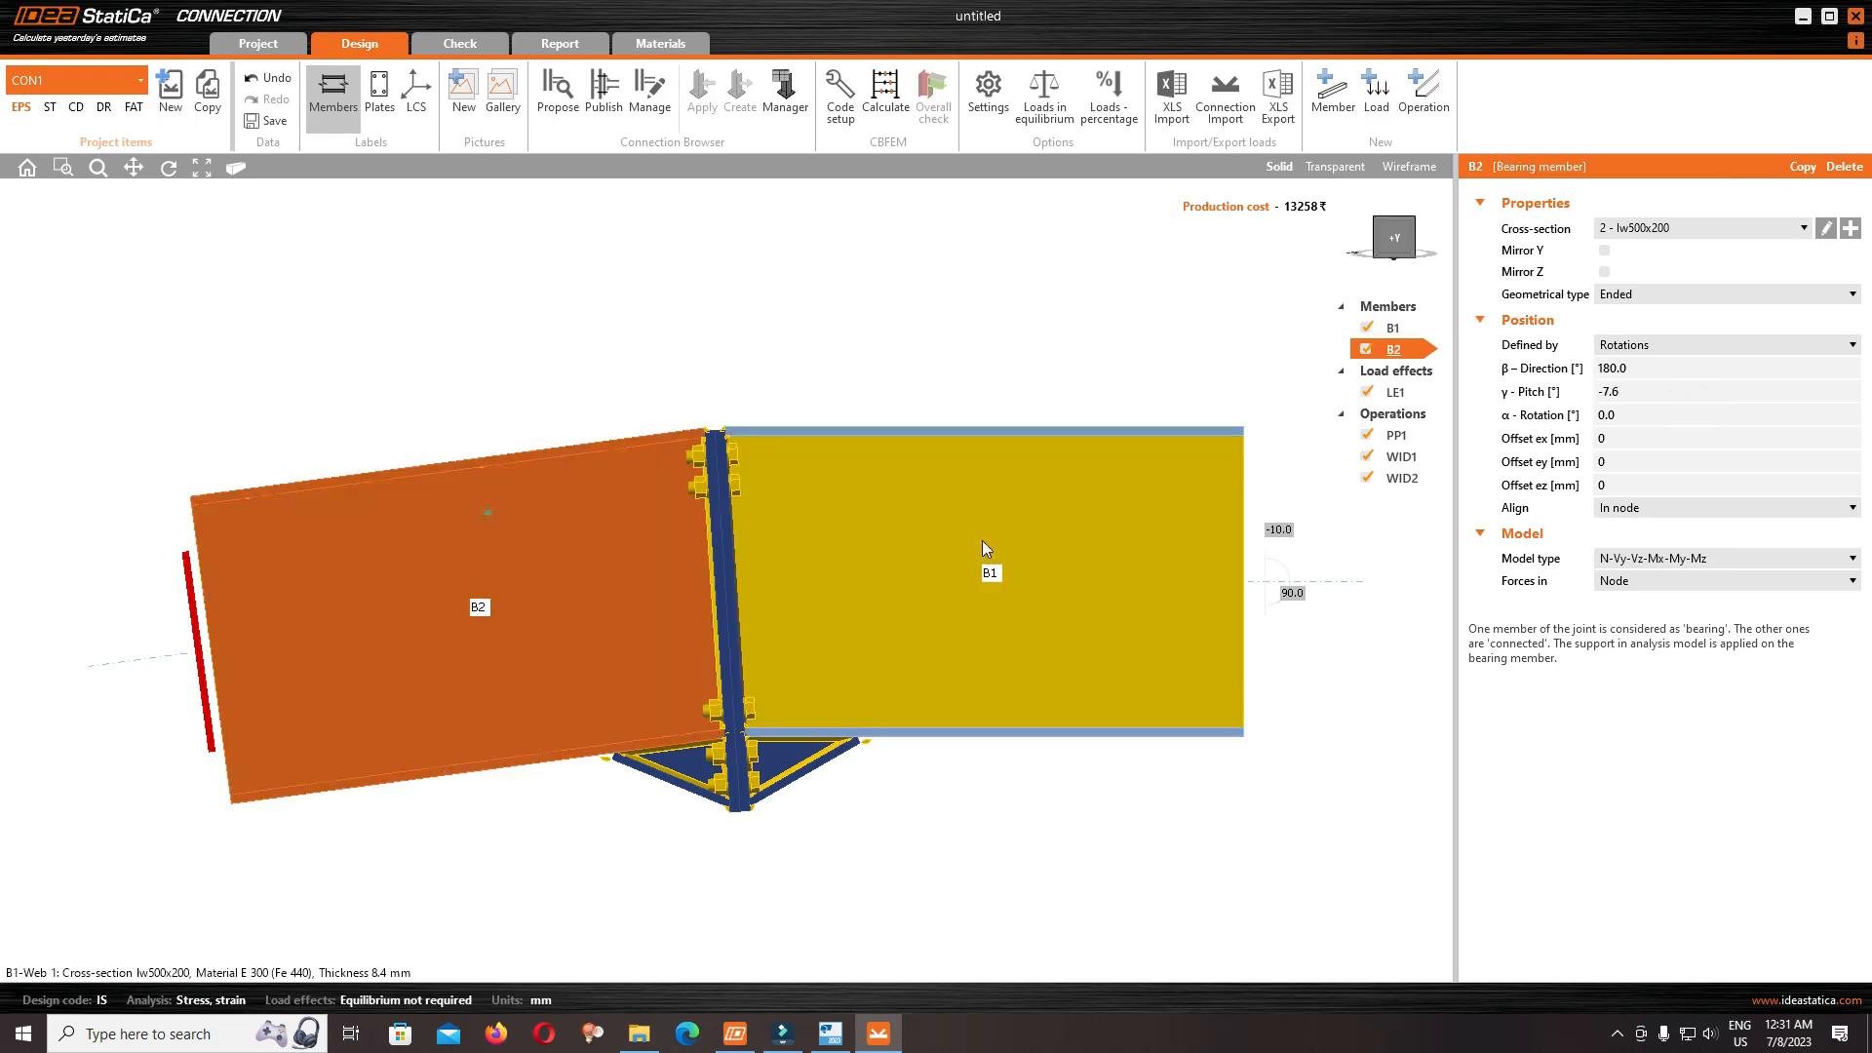
pyautogui.click(1095, 588)
pyautogui.click(1682, 393)
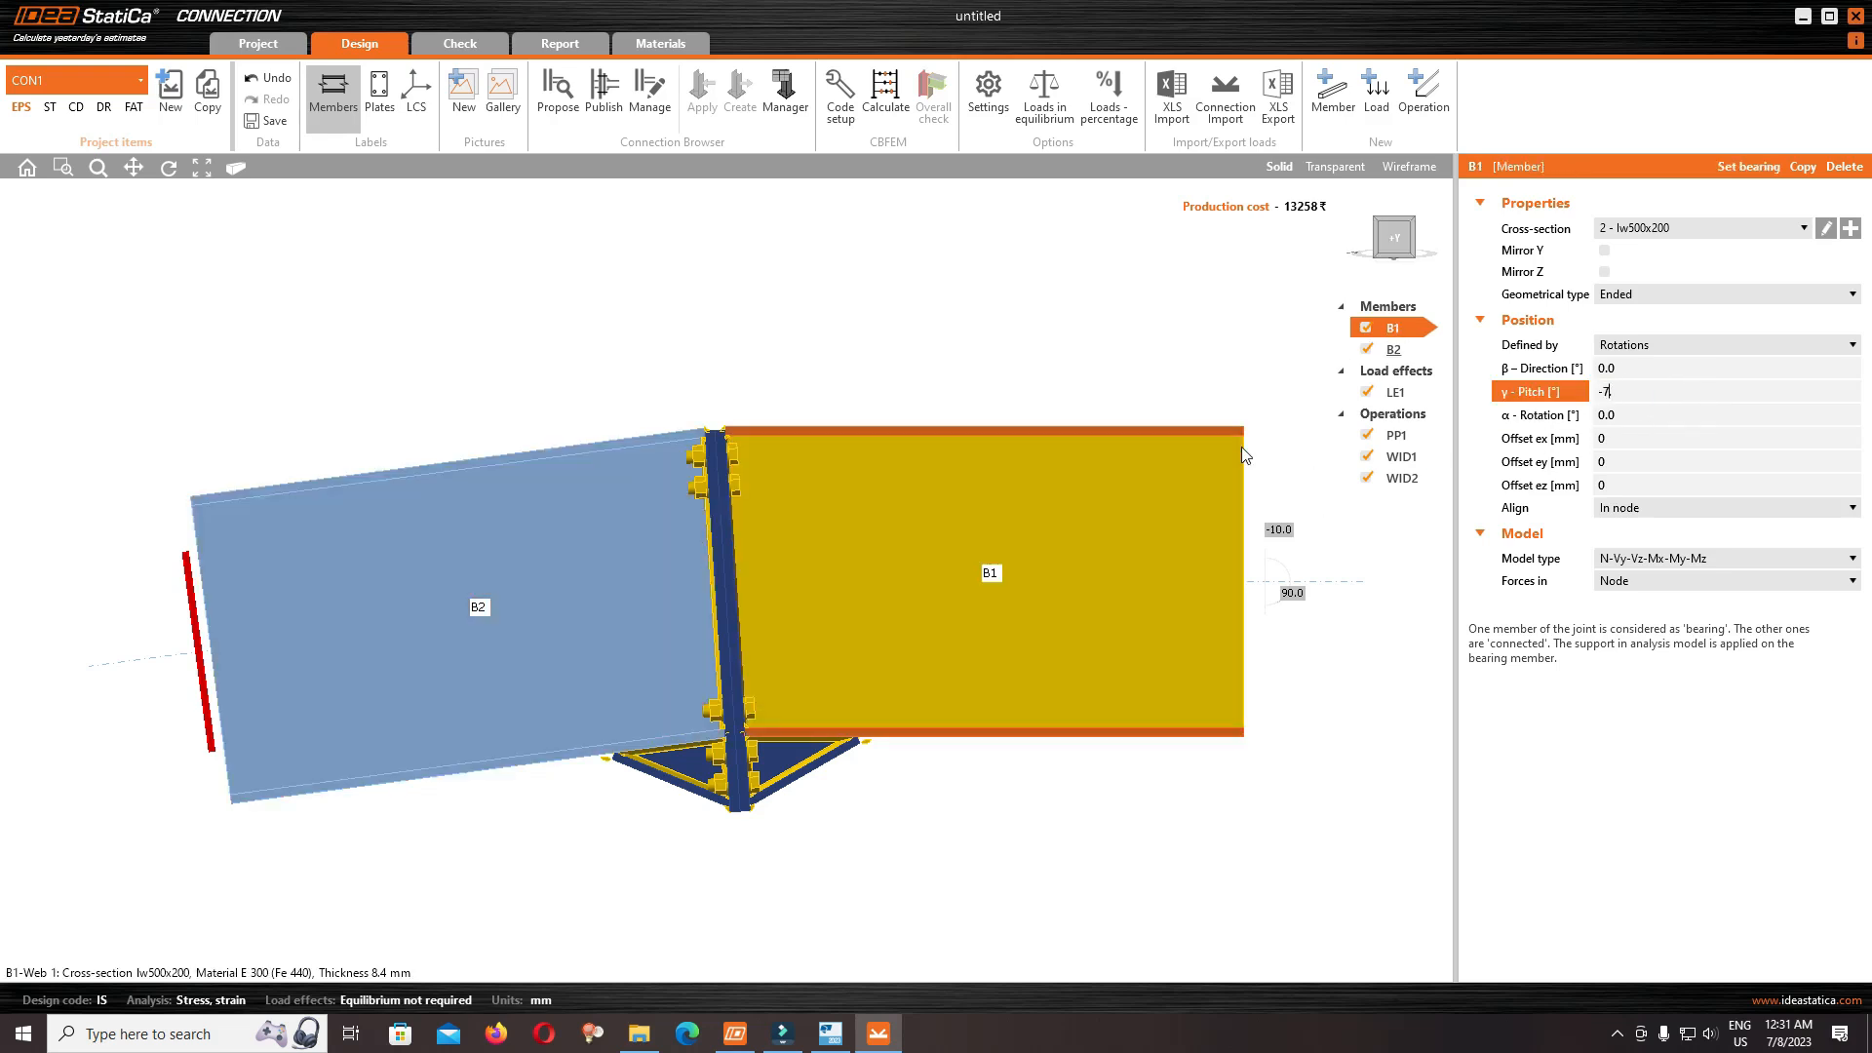
pyautogui.write('-7.59')
pyautogui.press('Tab')
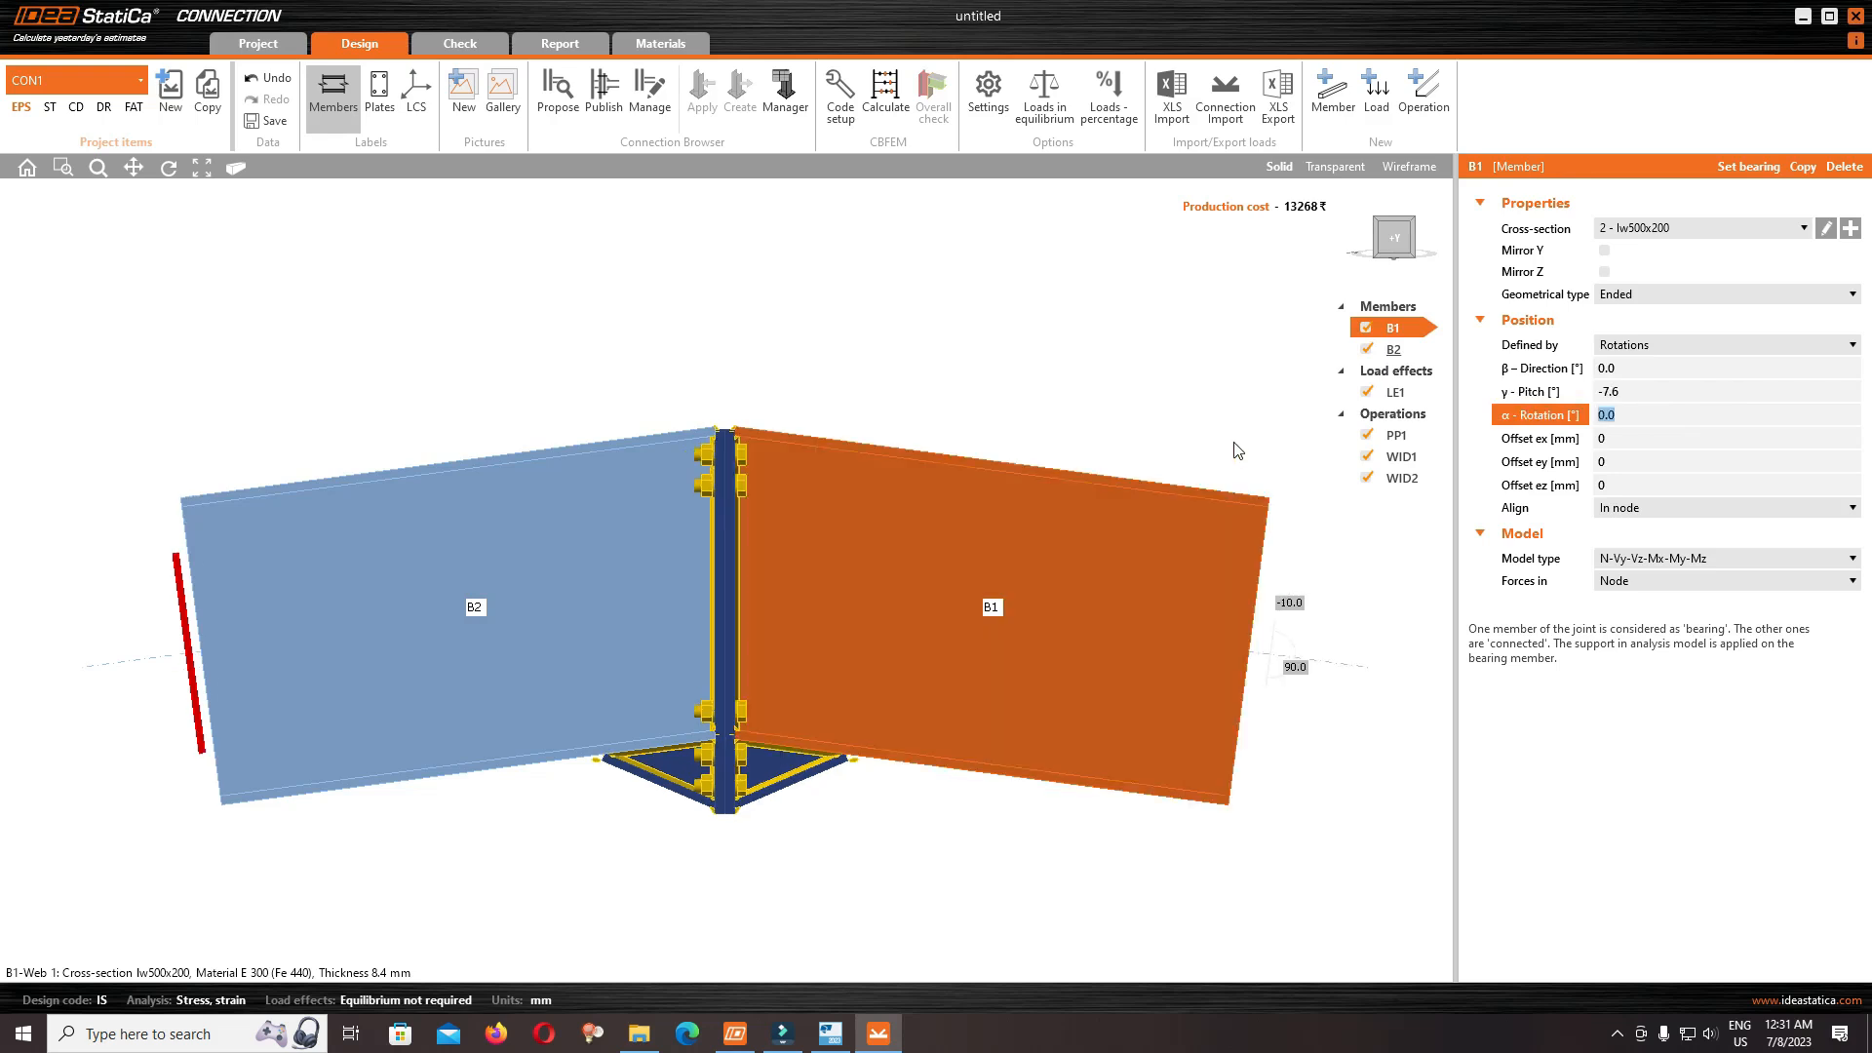
pyautogui.scroll(-3, 836, 407)
pyautogui.scroll(4, 827, 552)
pyautogui.write('`')
pyautogui.scroll(-2, 863, 499)
pyautogui.scroll(-1, 876, 492)
pyautogui.scroll(2, 886, 475)
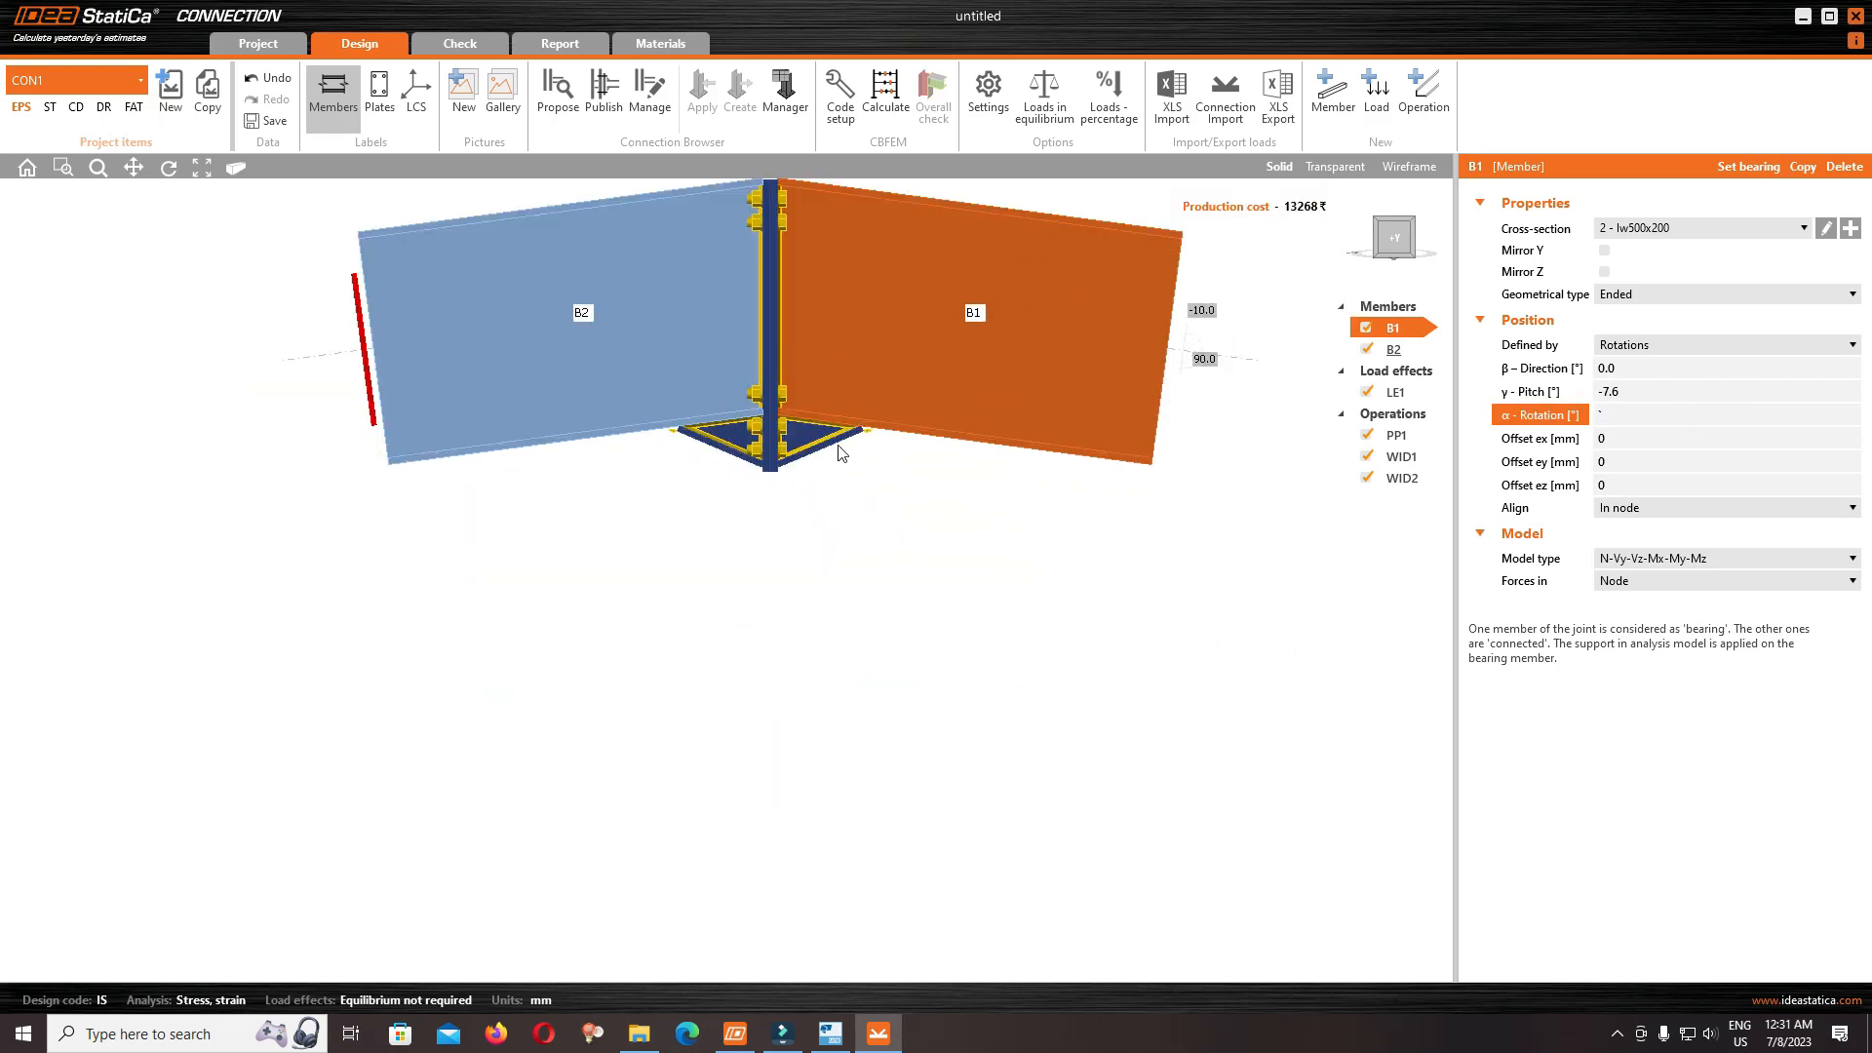
pyautogui.click(817, 440)
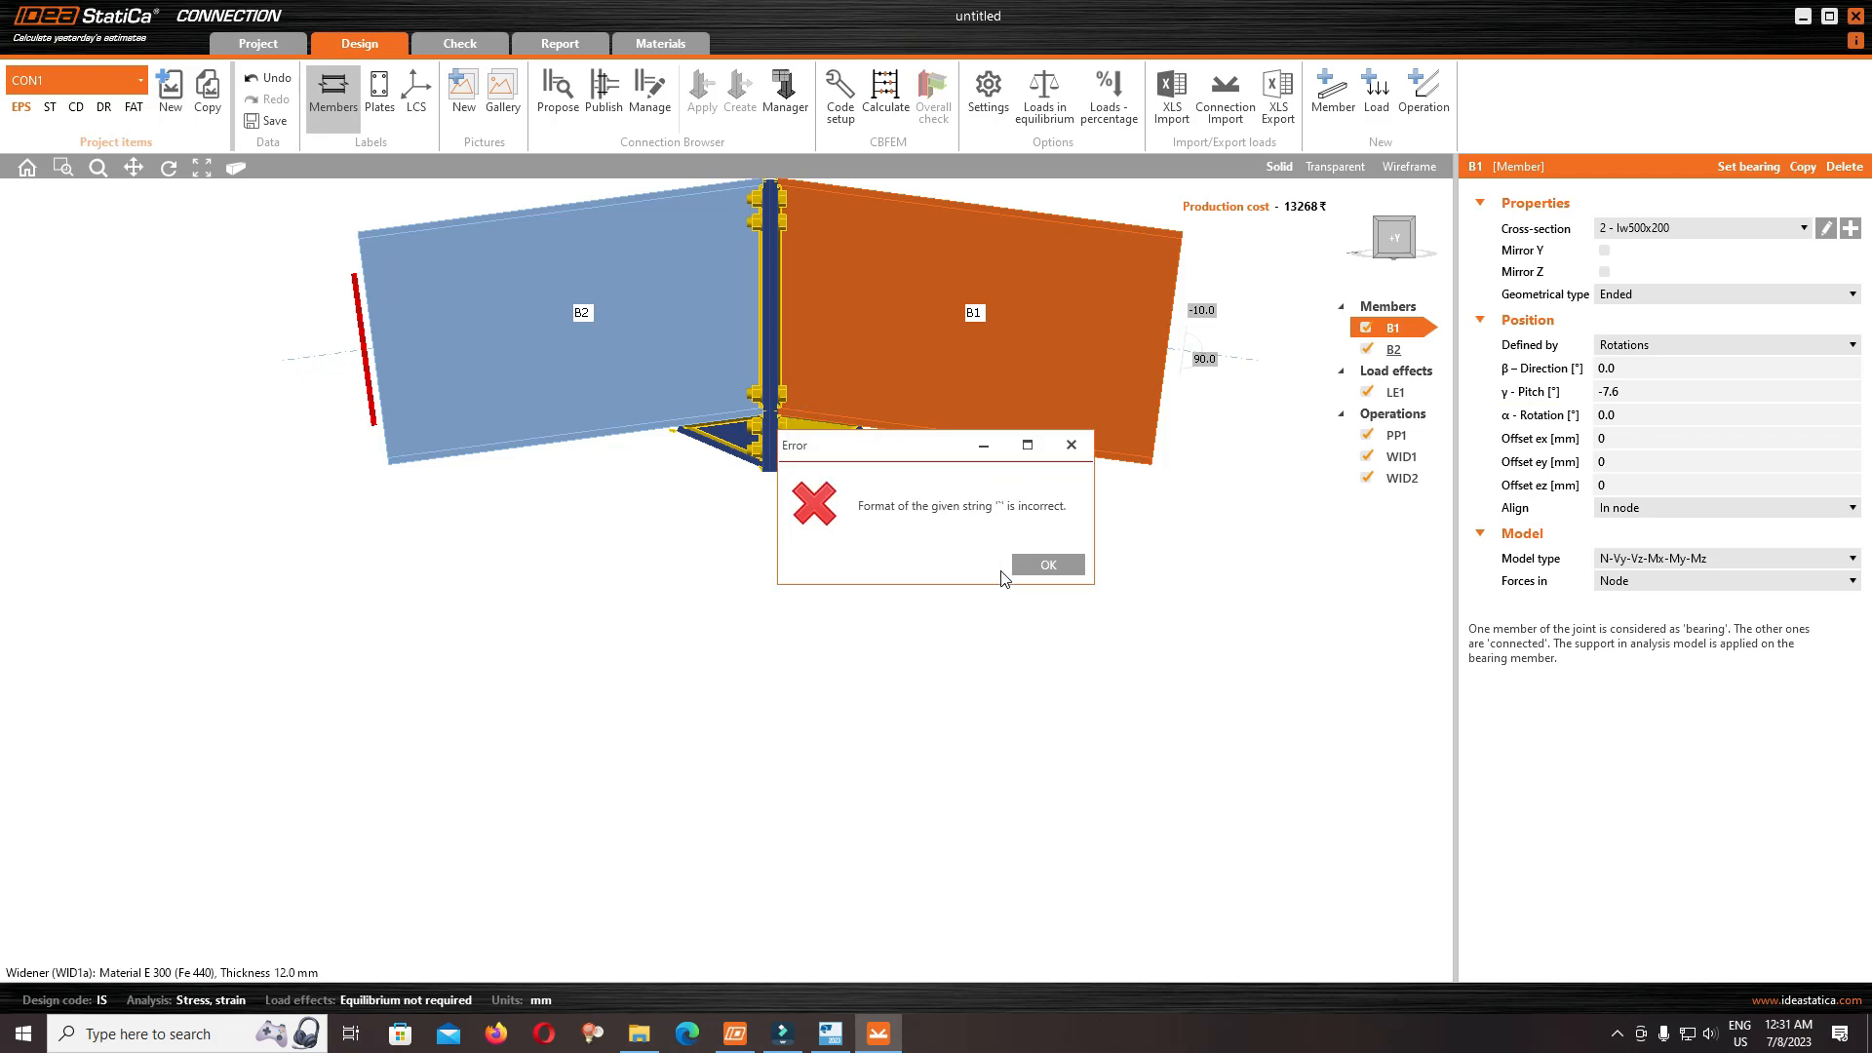
pyautogui.click(1046, 566)
pyautogui.click(974, 330)
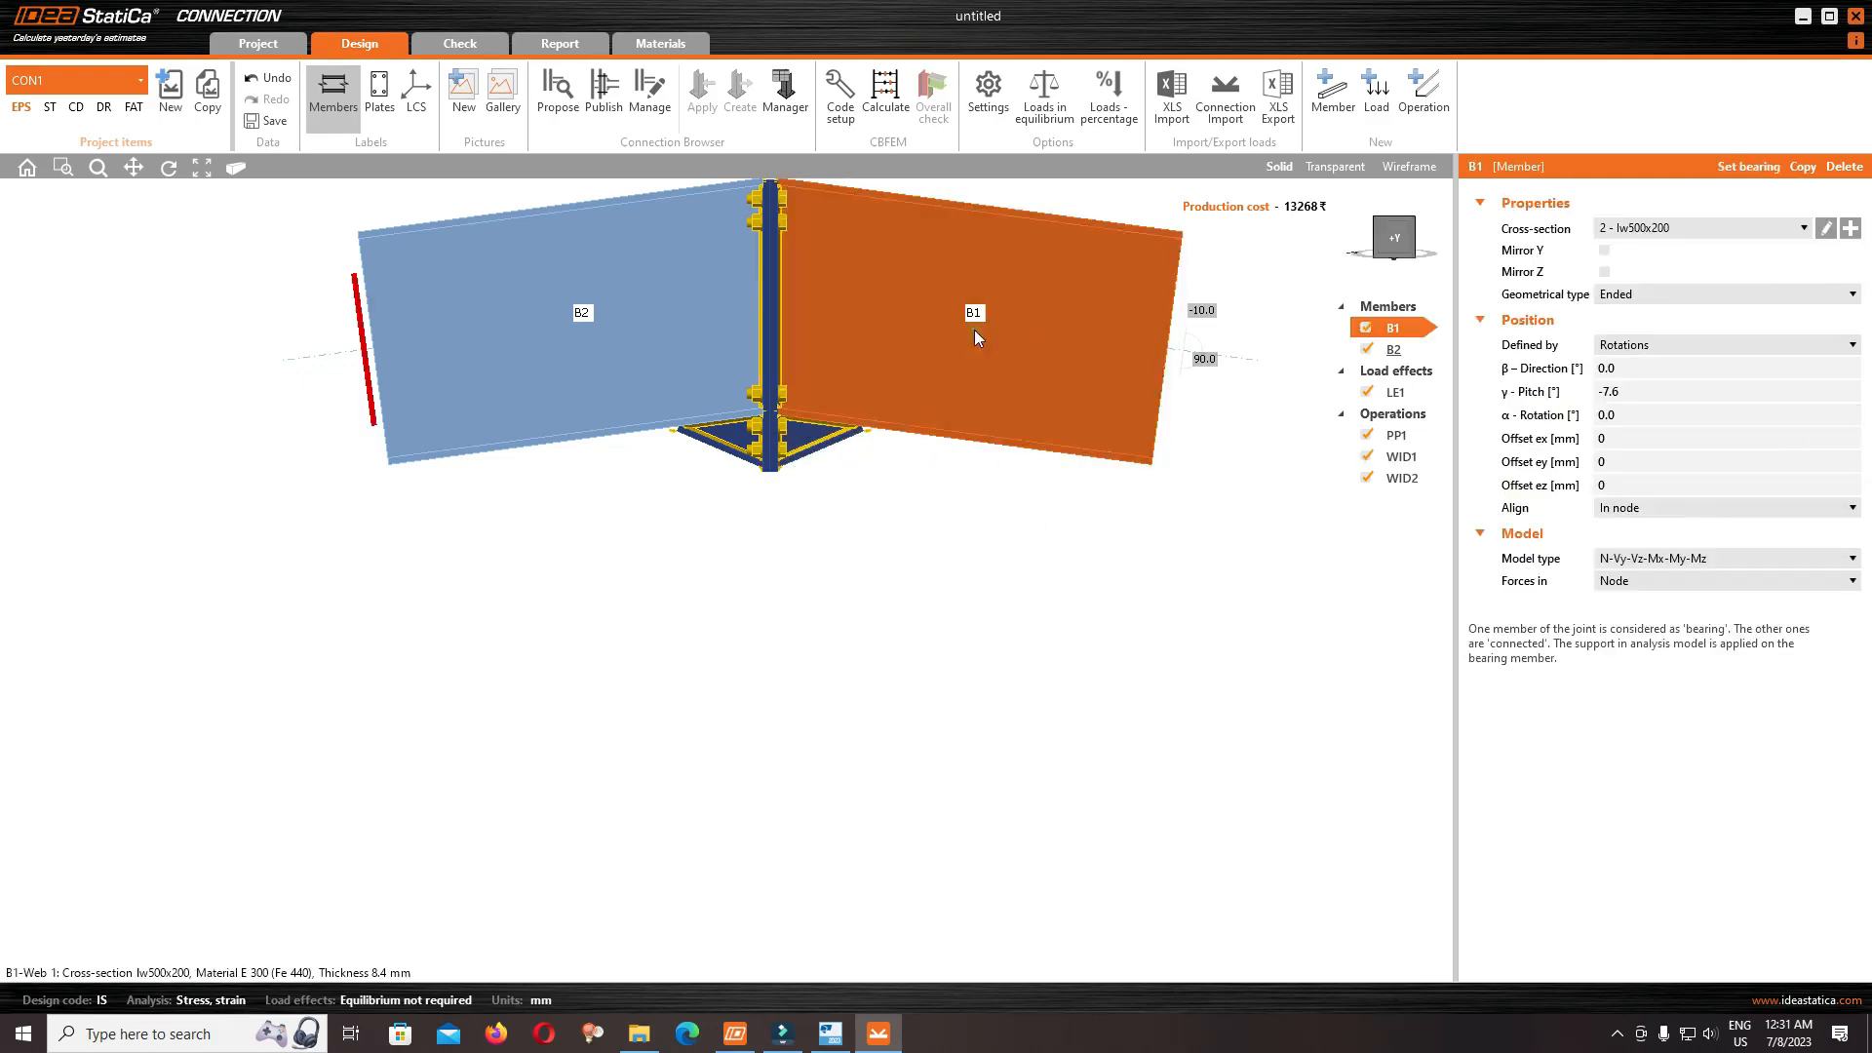
pyautogui.click(1655, 390)
# Set widener WID1's depth to 1000 mm and its width to 300 mm
pyautogui.click(809, 434)
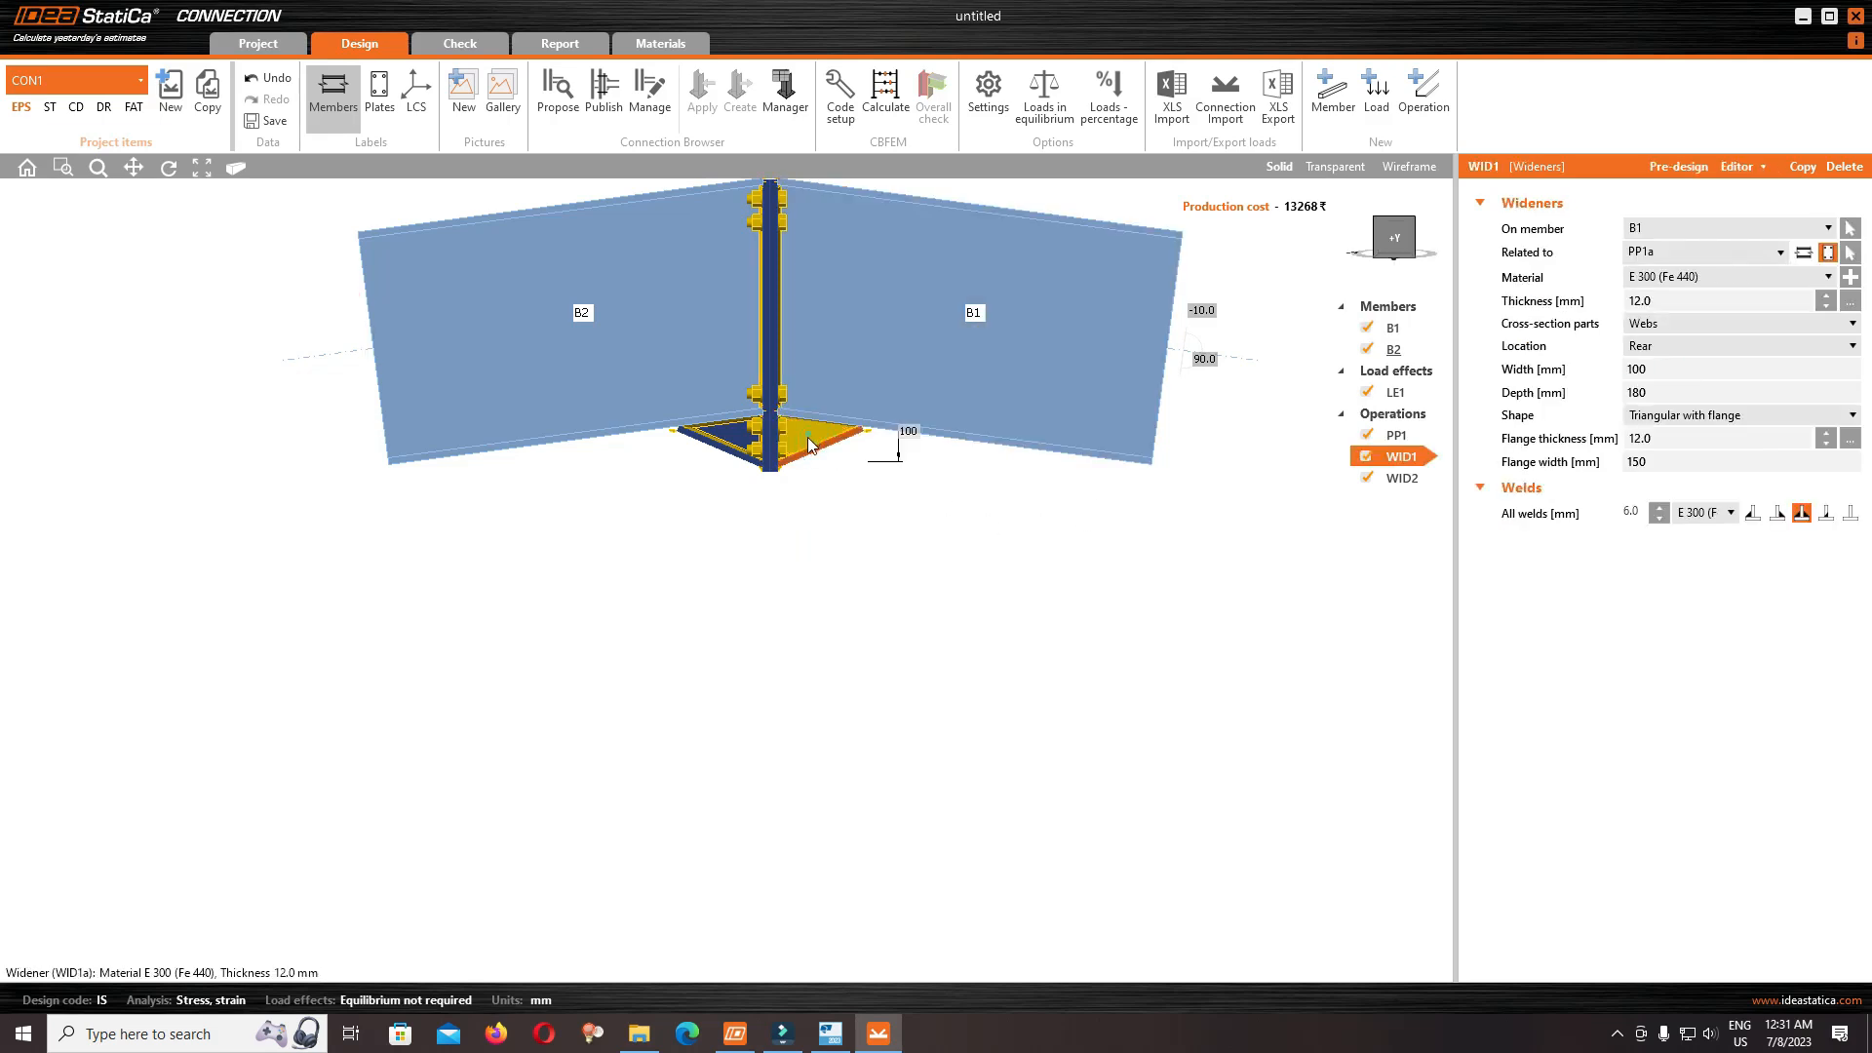
pyautogui.click(1677, 393)
pyautogui.moveTo(1146, 501); pyautogui.dragTo(1084, 517, button='middle')
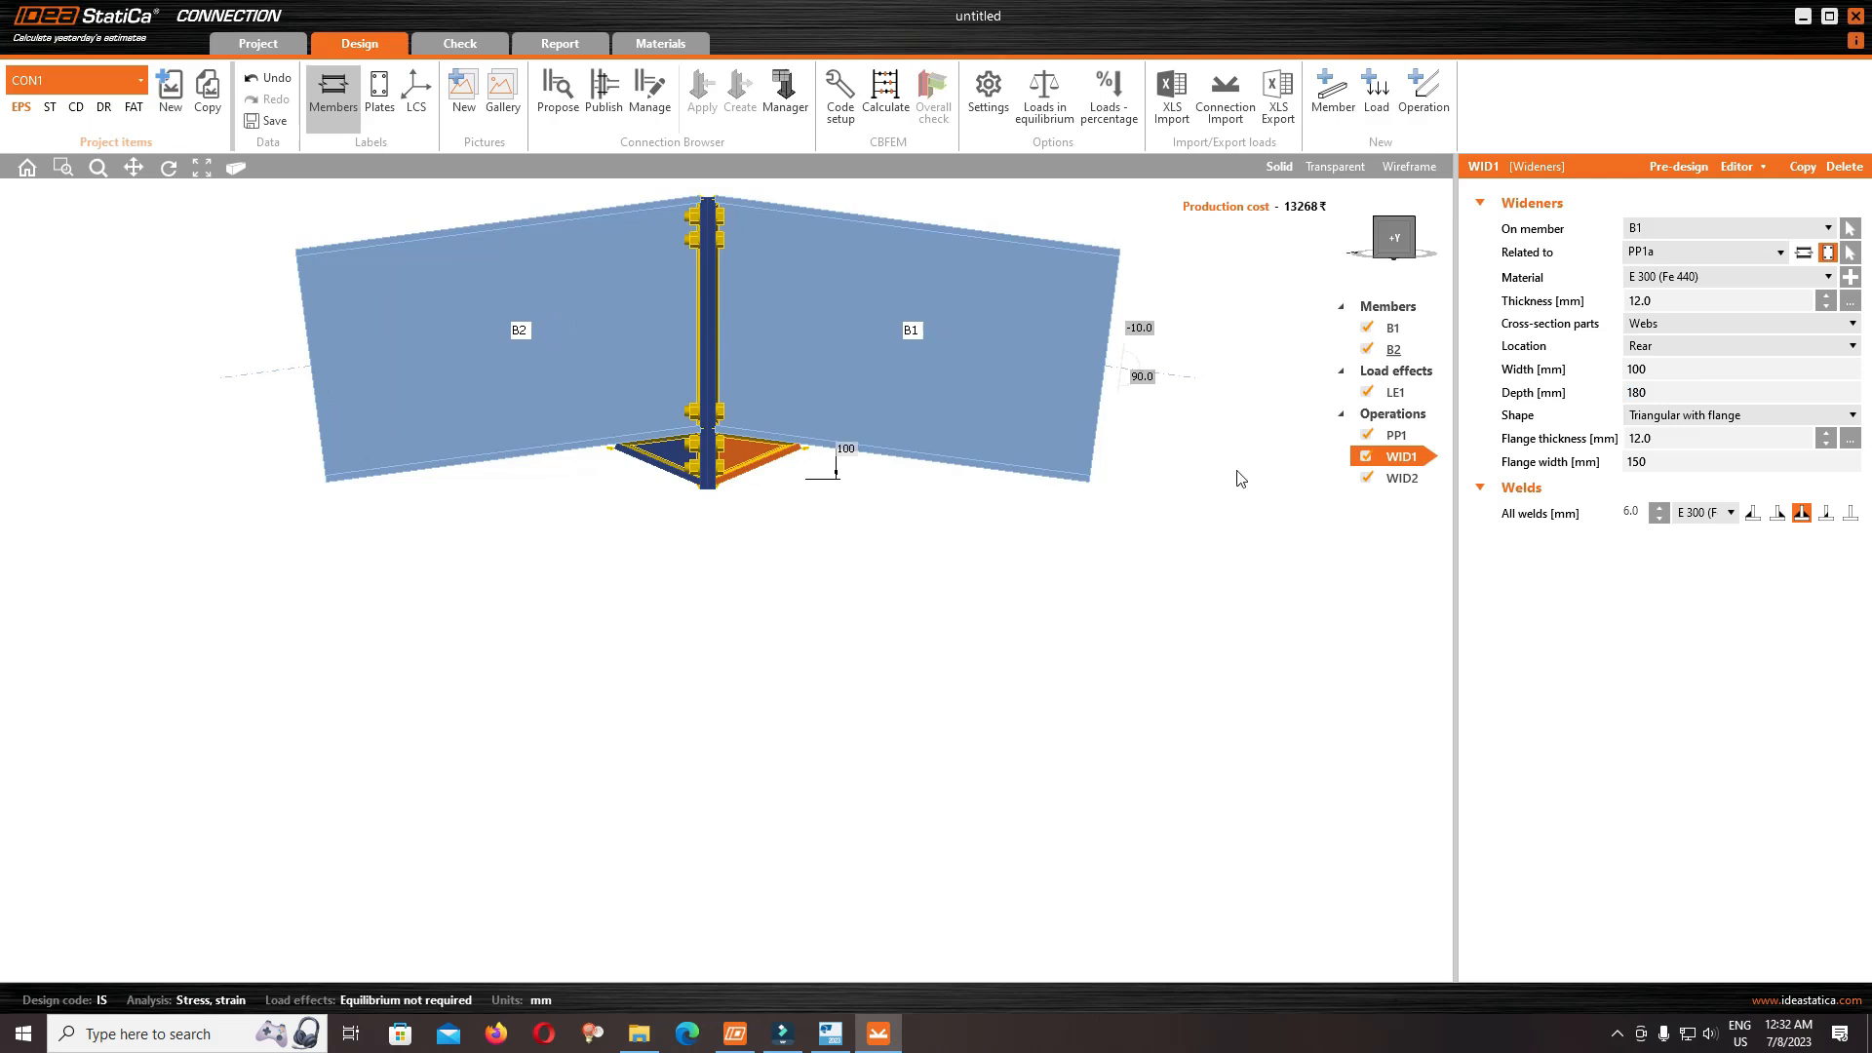
pyautogui.click(1694, 388)
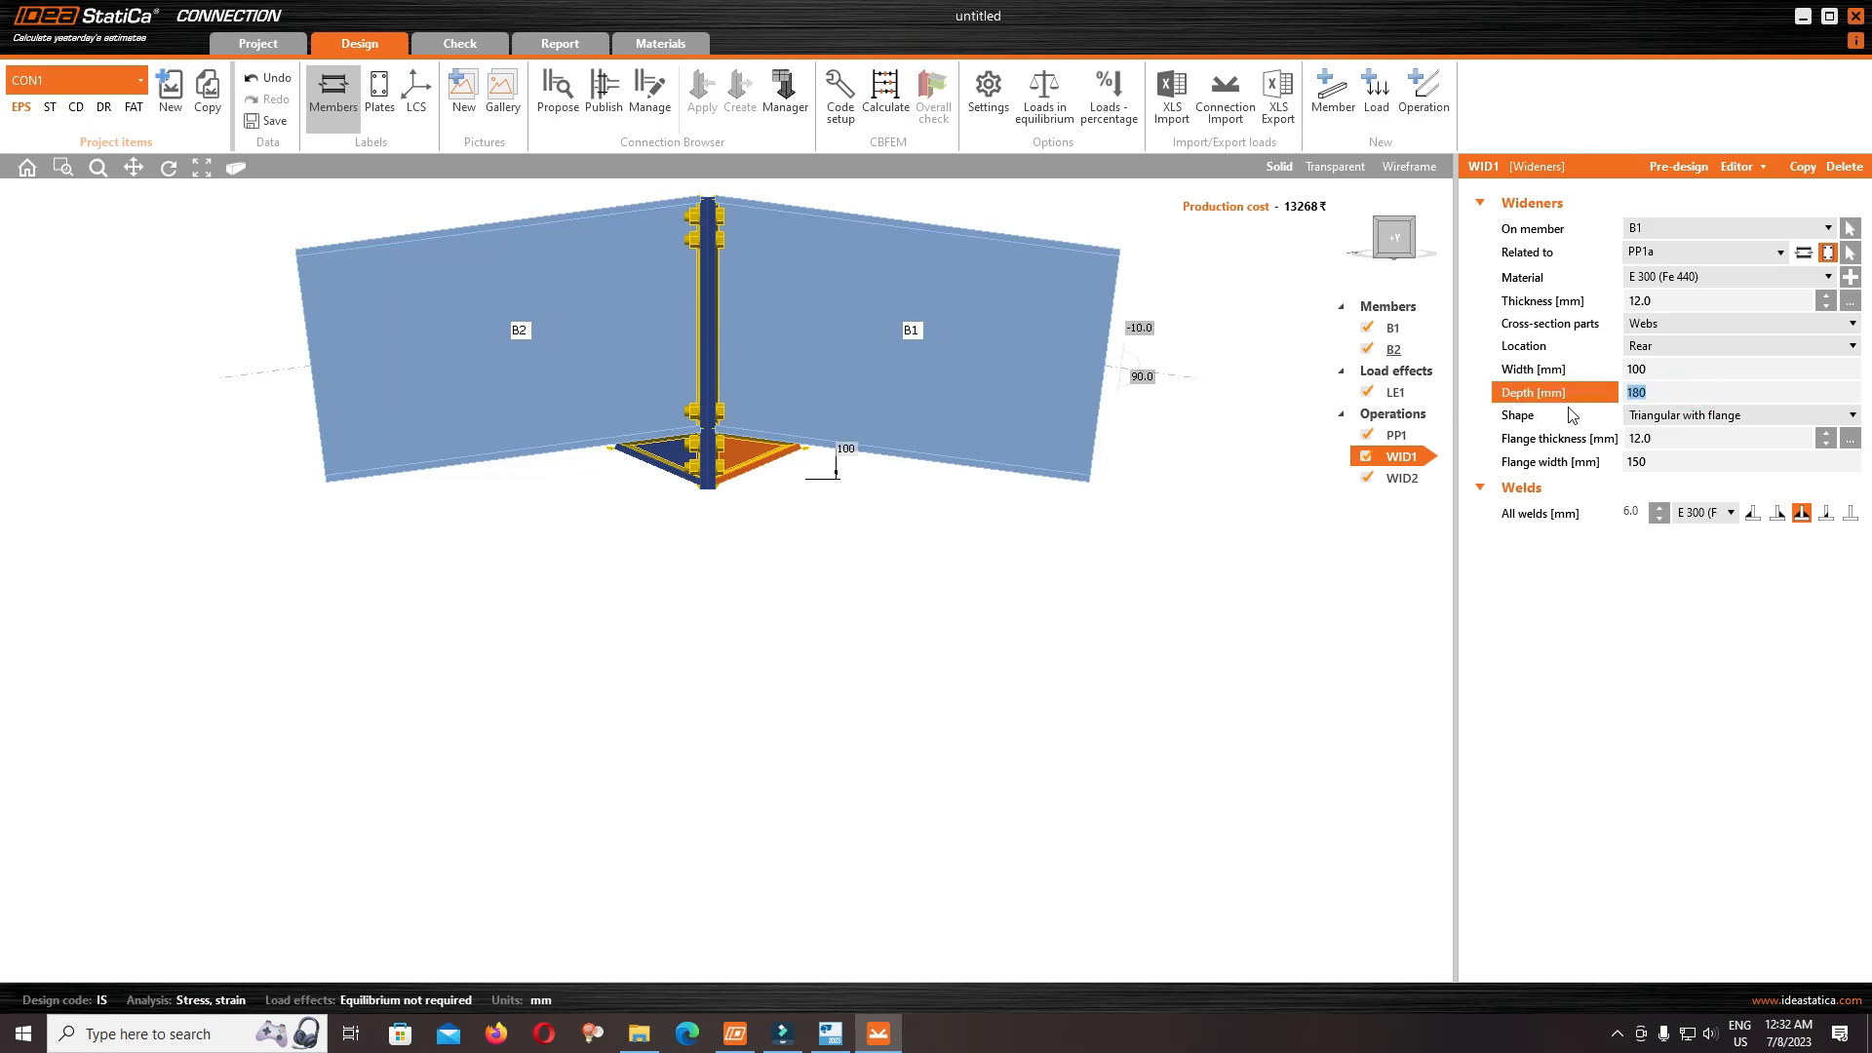
pyautogui.write('1')
pyautogui.click(1693, 370)
pyautogui.moveTo(1622, 392); pyautogui.dragTo(1372, 392)
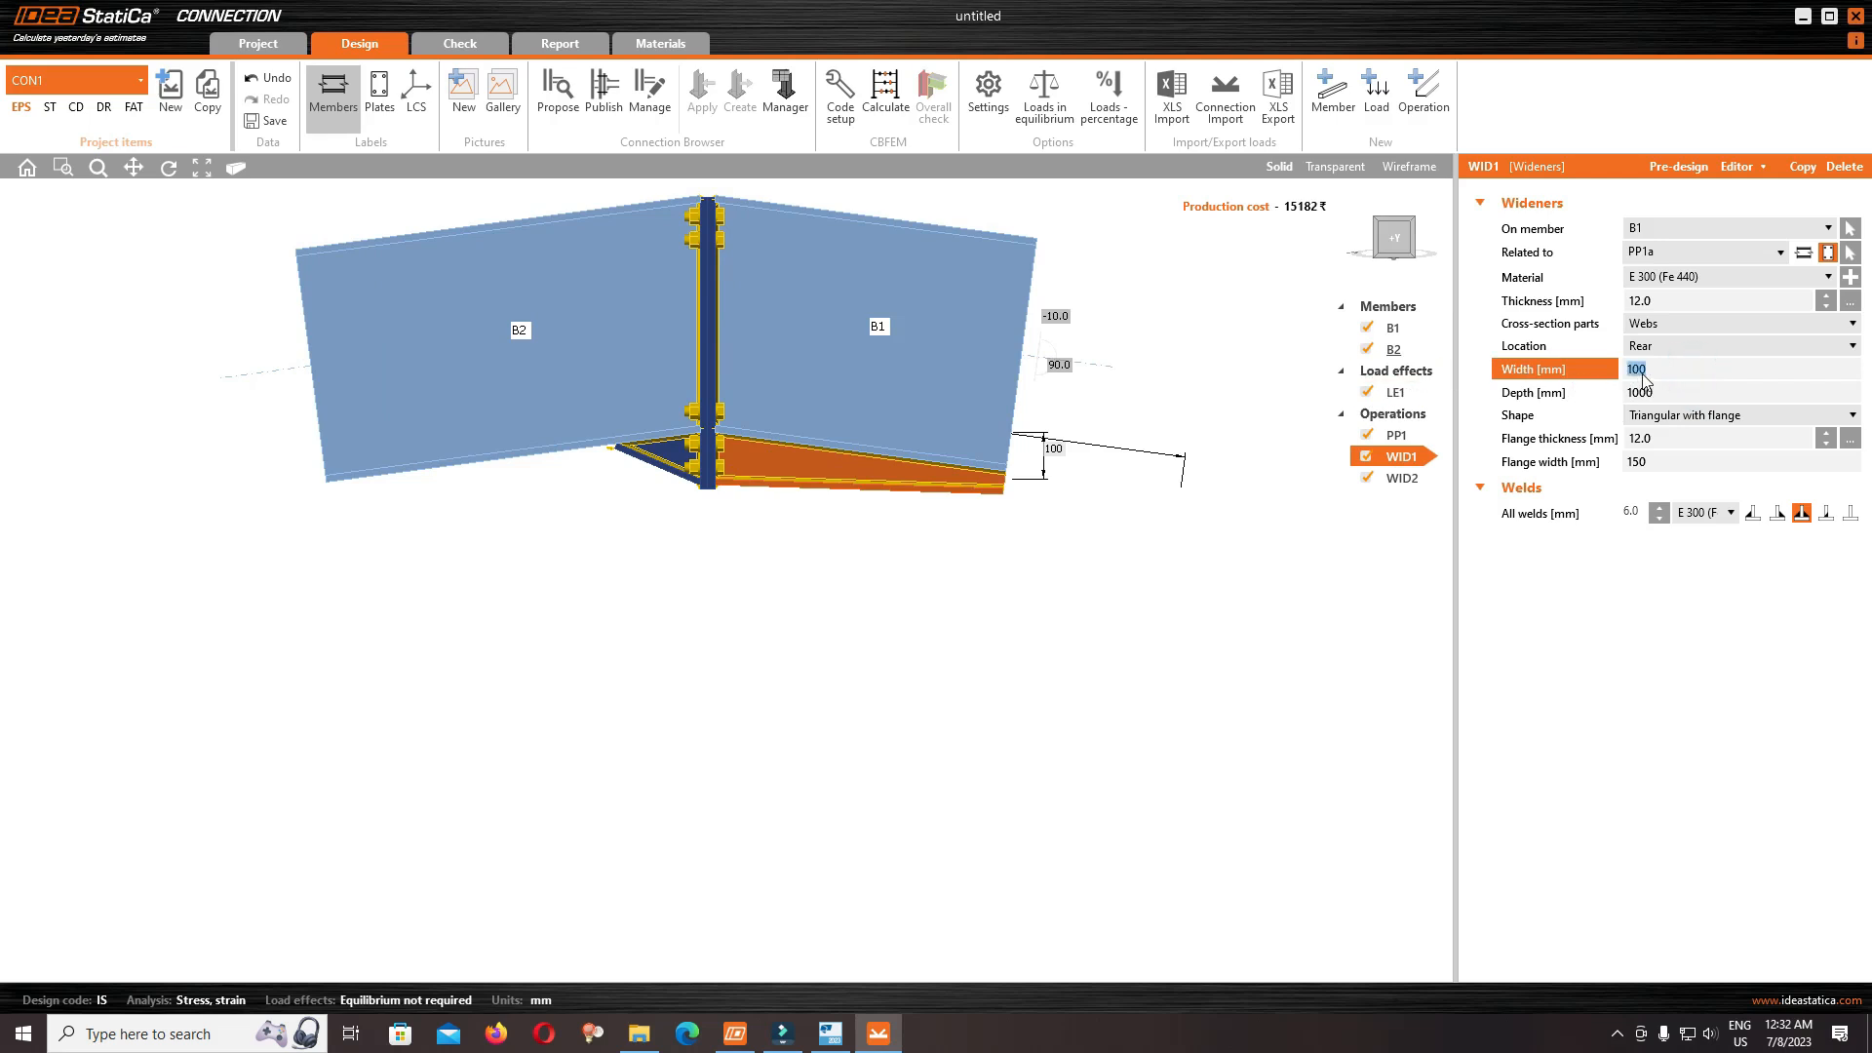
pyautogui.write('300')
pyautogui.click(1669, 392)
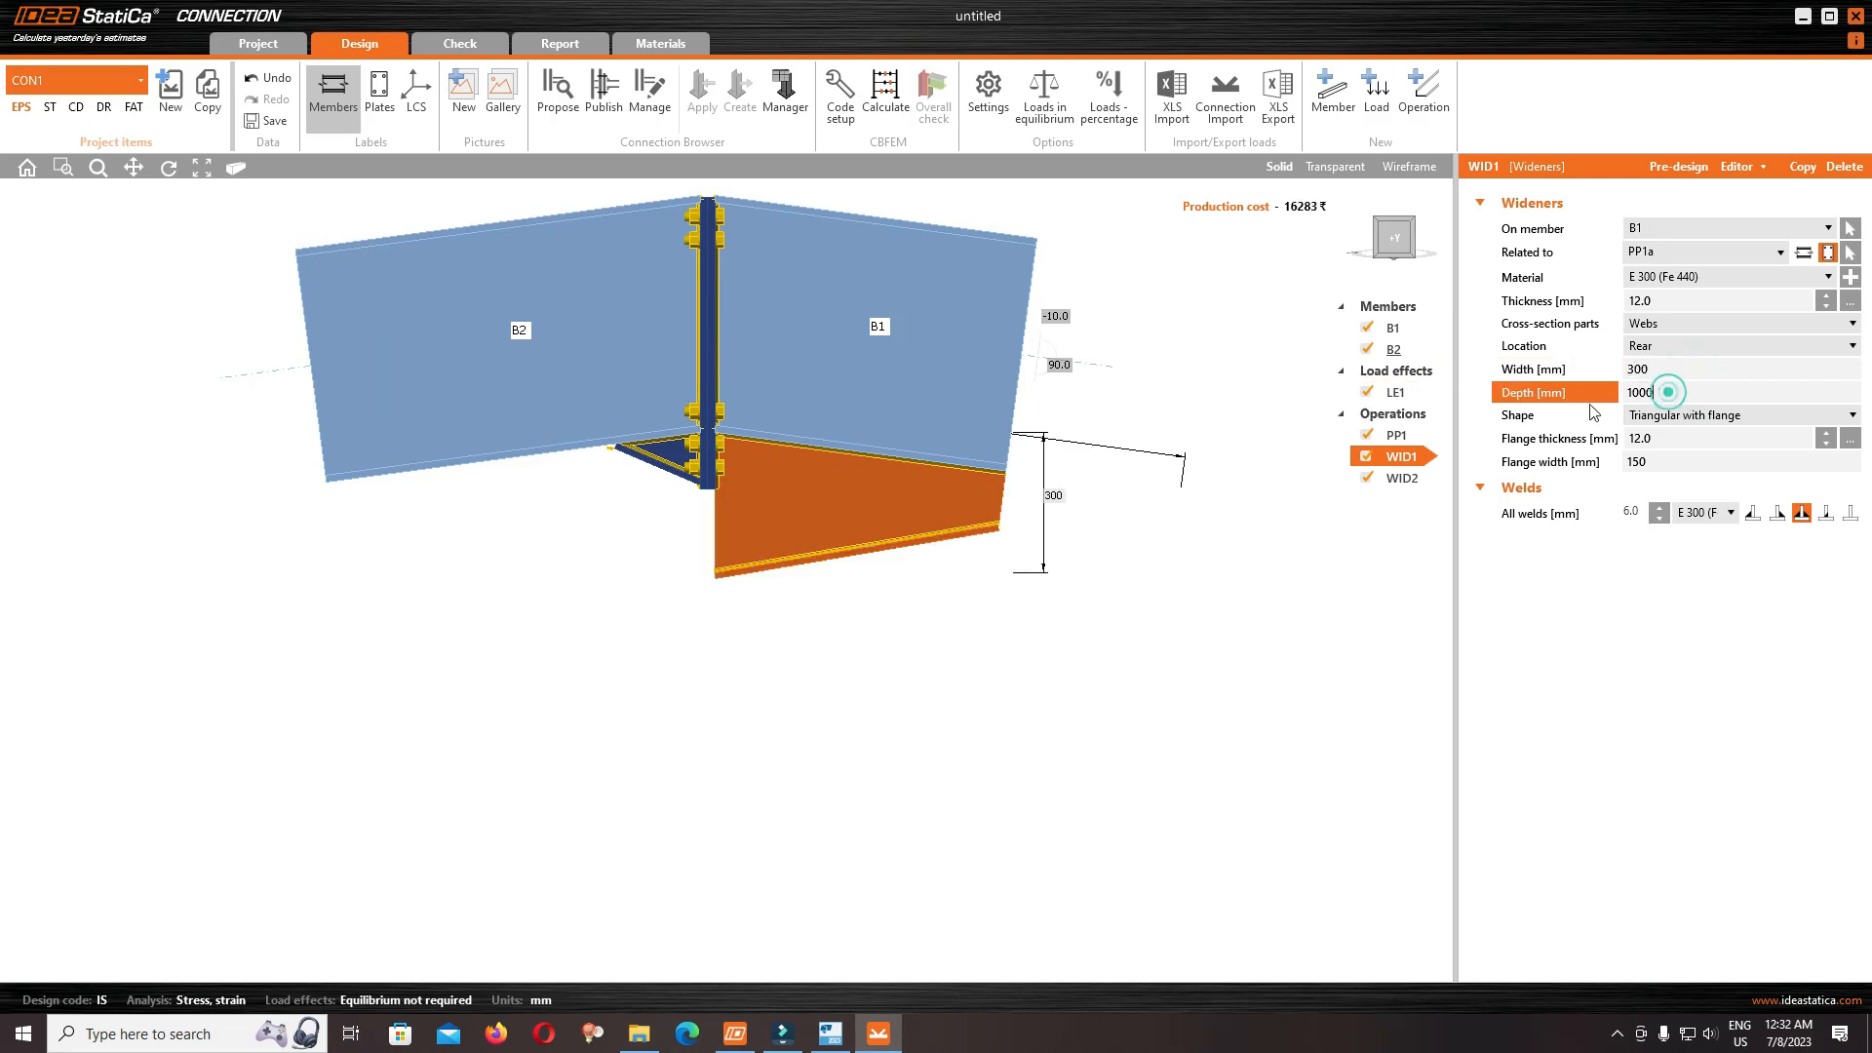
# Set widener WID2's width to 300 mm and enlarge its depth
pyautogui.click(662, 473)
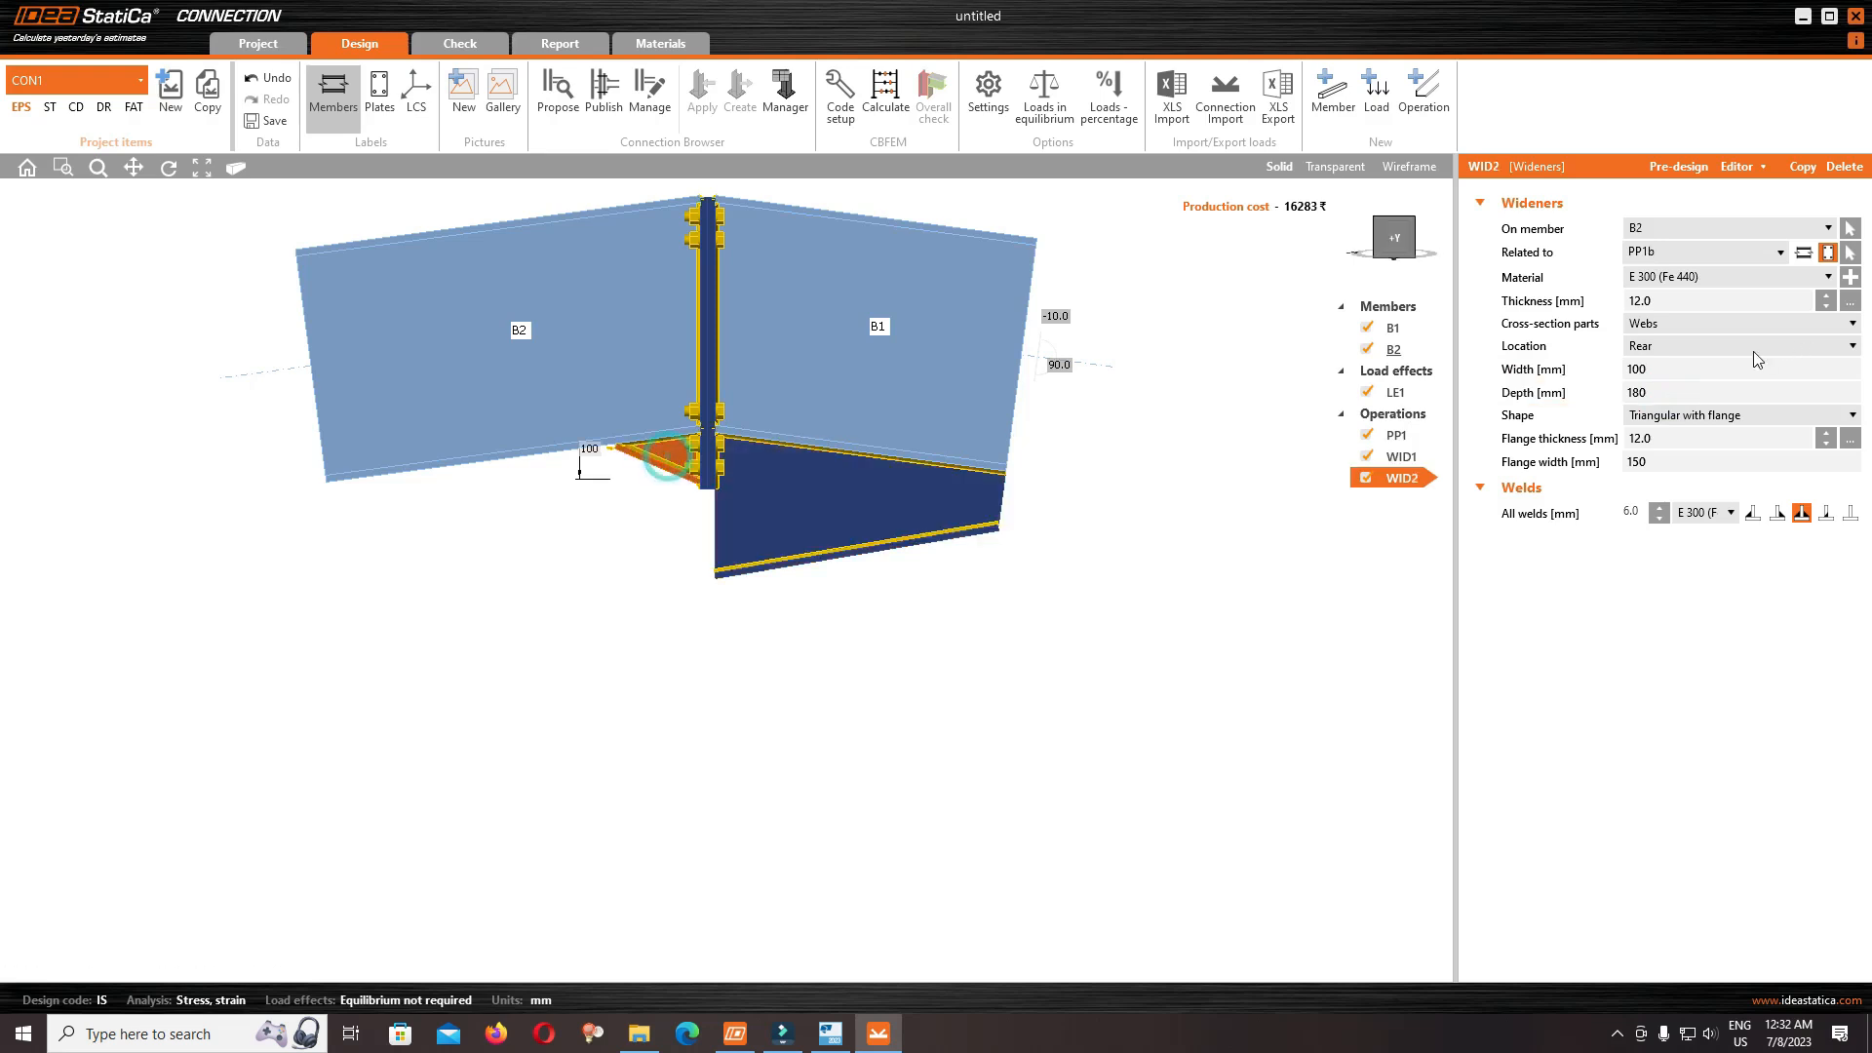
pyautogui.click(1716, 369)
pyautogui.write('300')
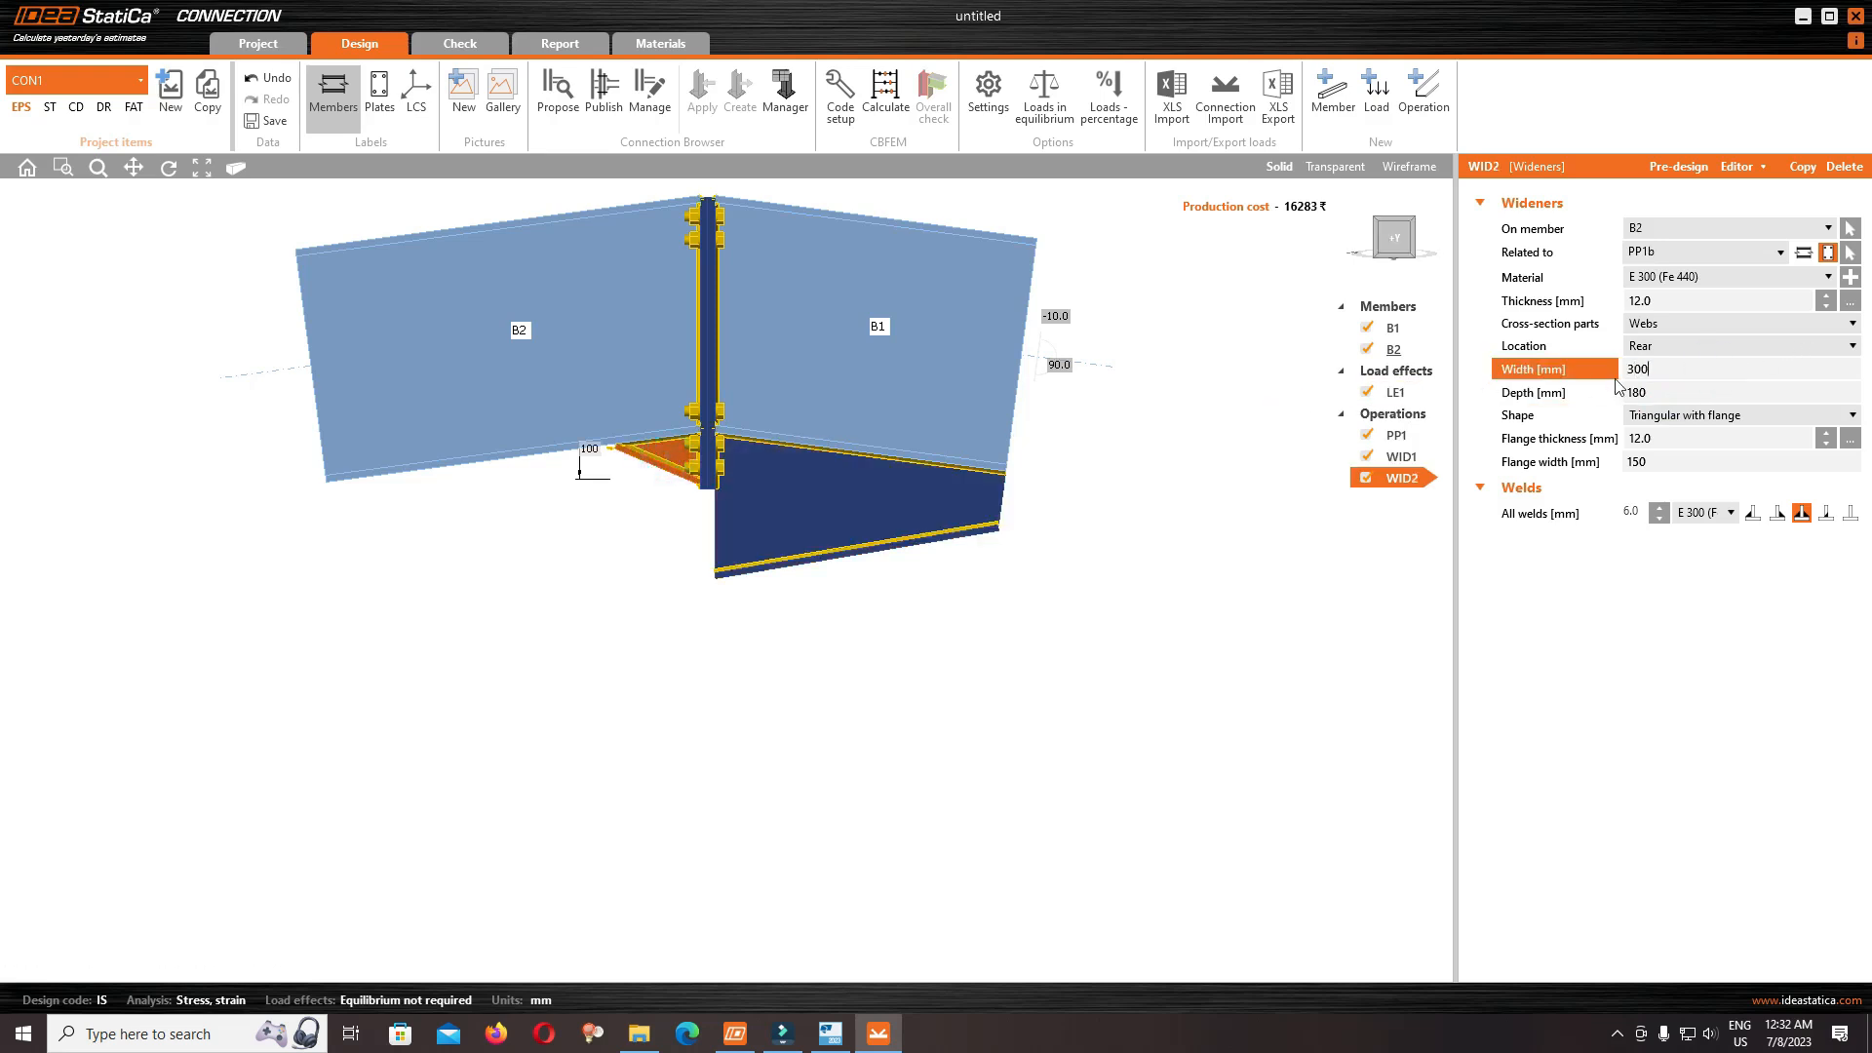
pyautogui.click(1662, 390)
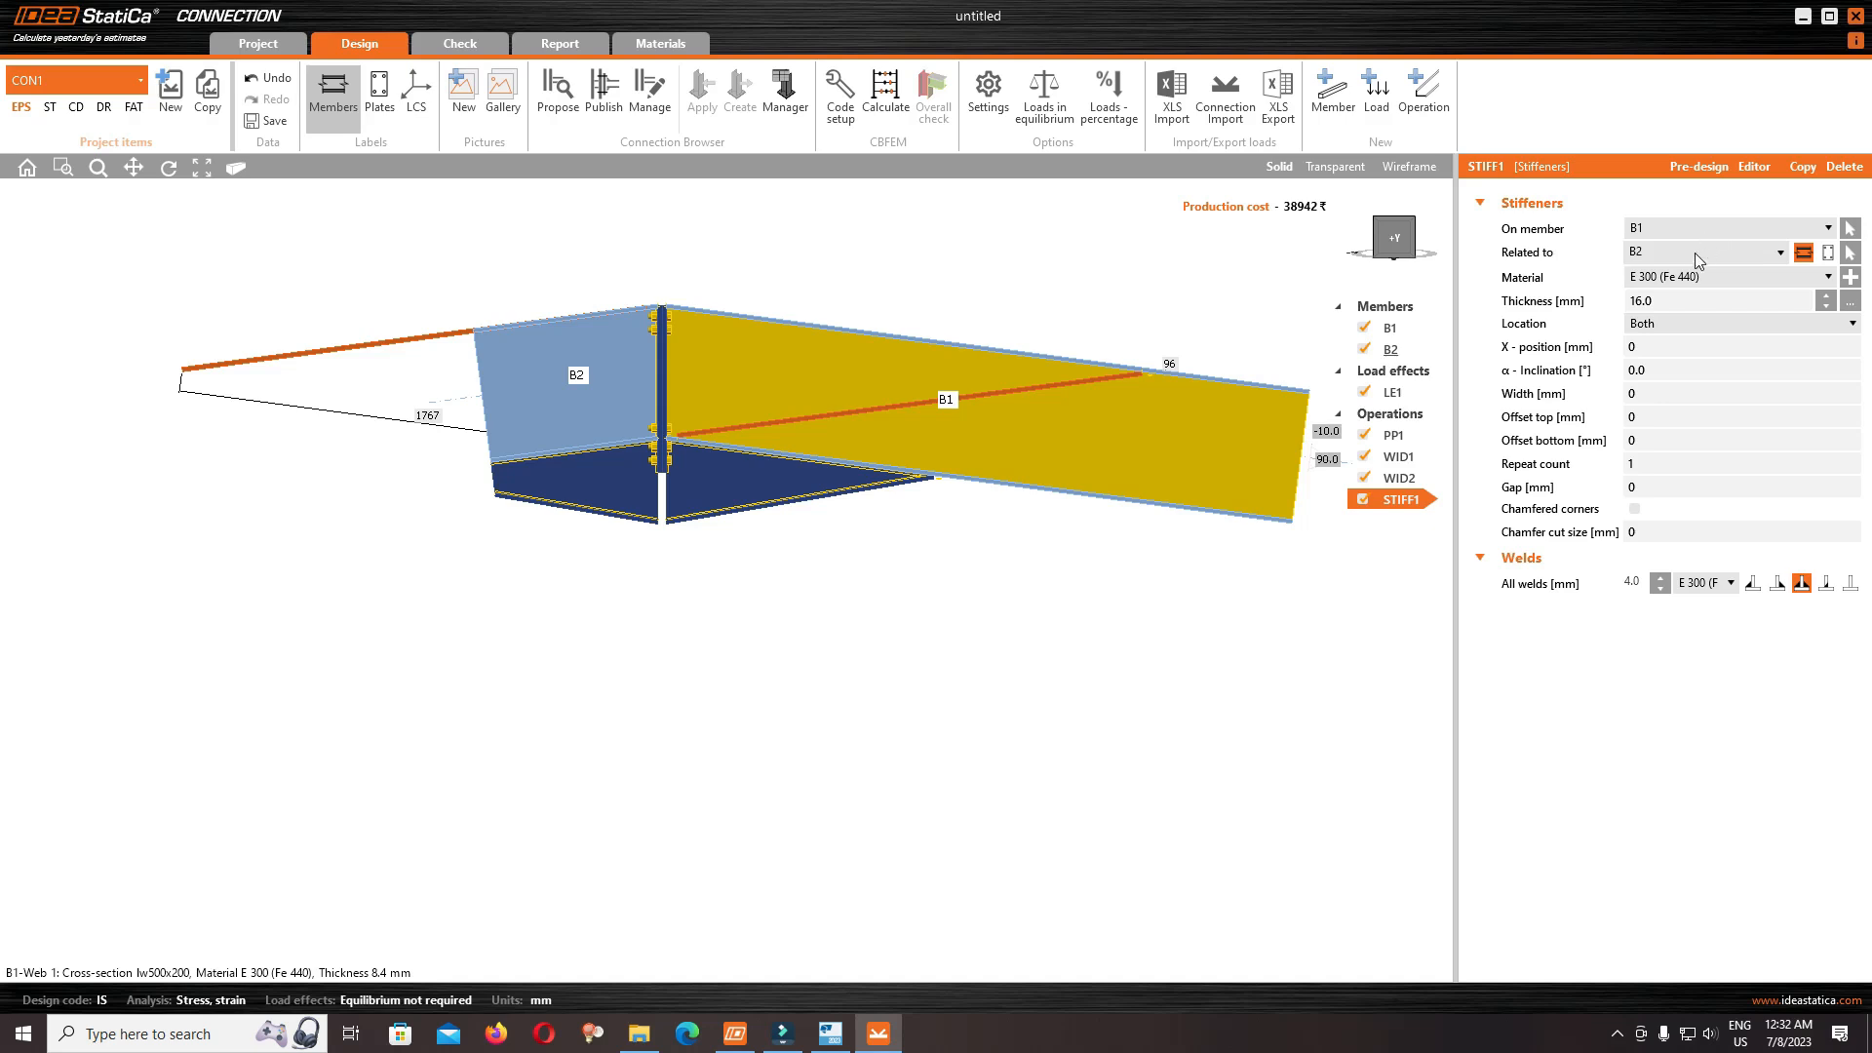
# Place stiffener STIFF1 on member B1 with no related member specified, at an X-position of 1000 mm
pyautogui.click(1701, 226)
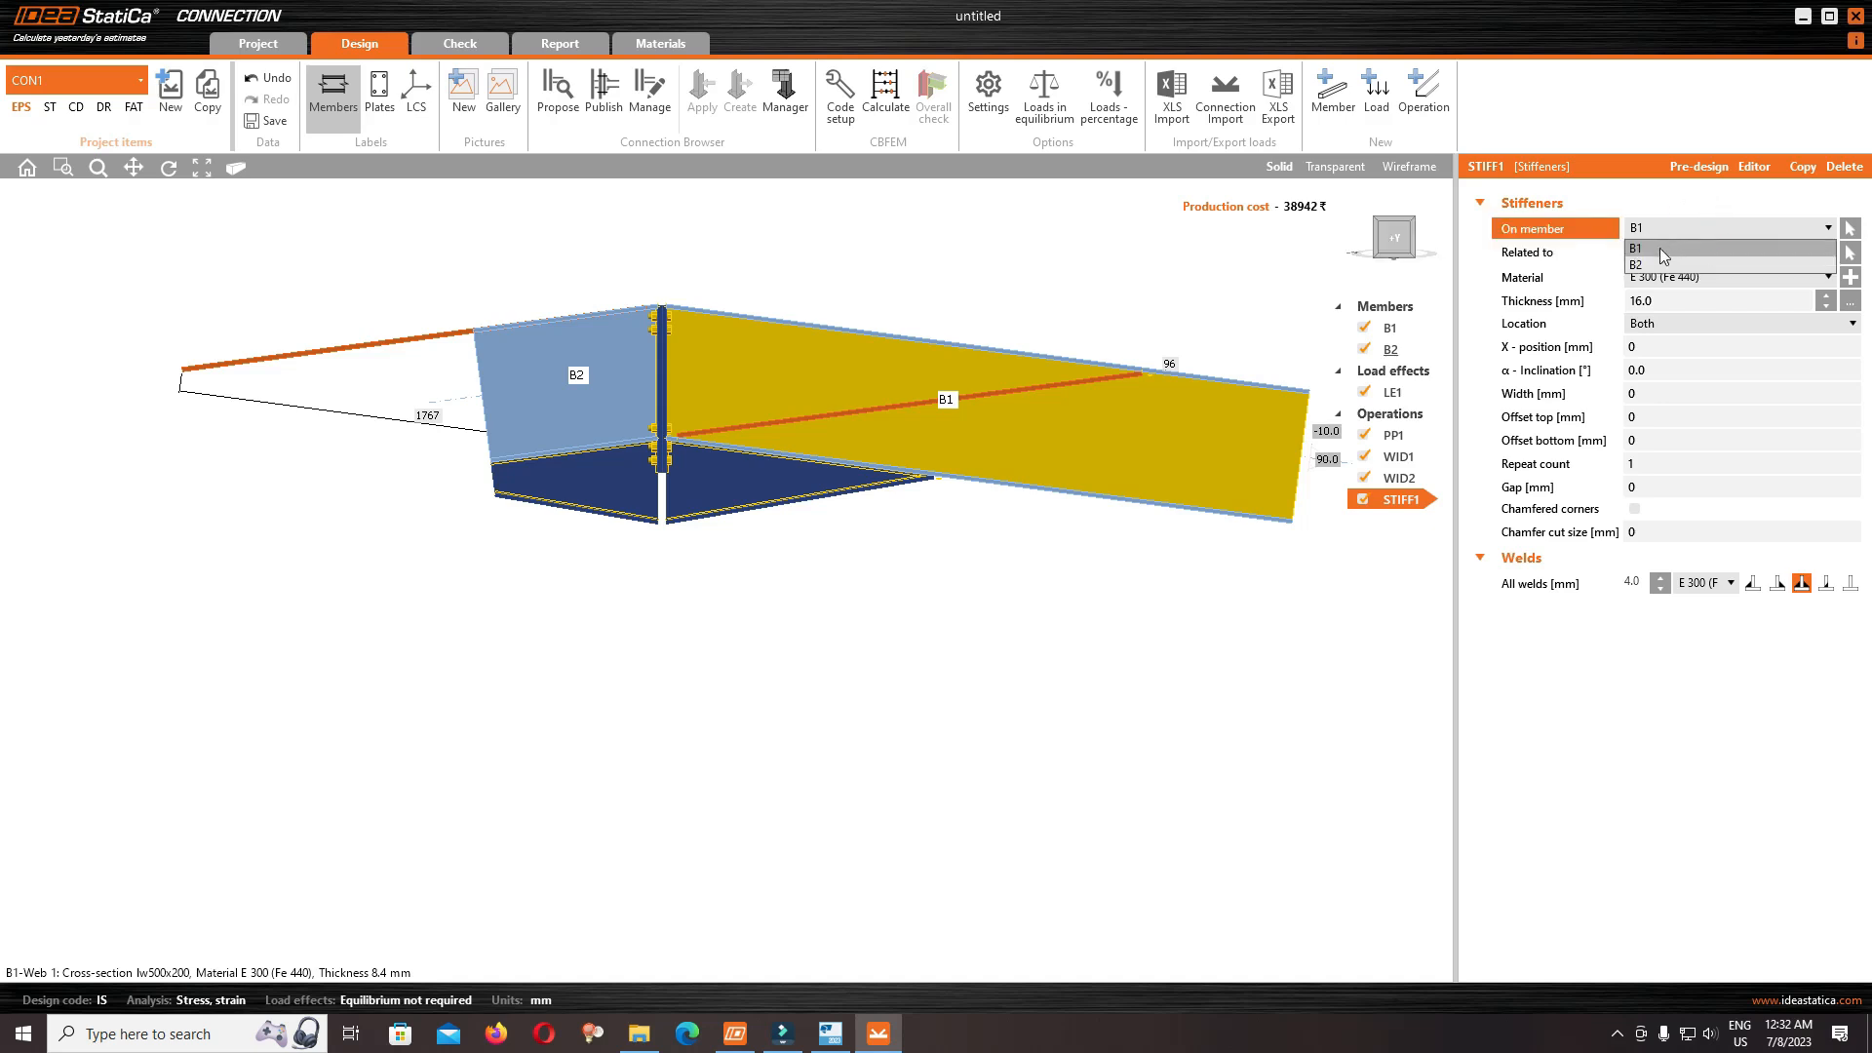
pyautogui.click(1659, 248)
pyautogui.click(1827, 251)
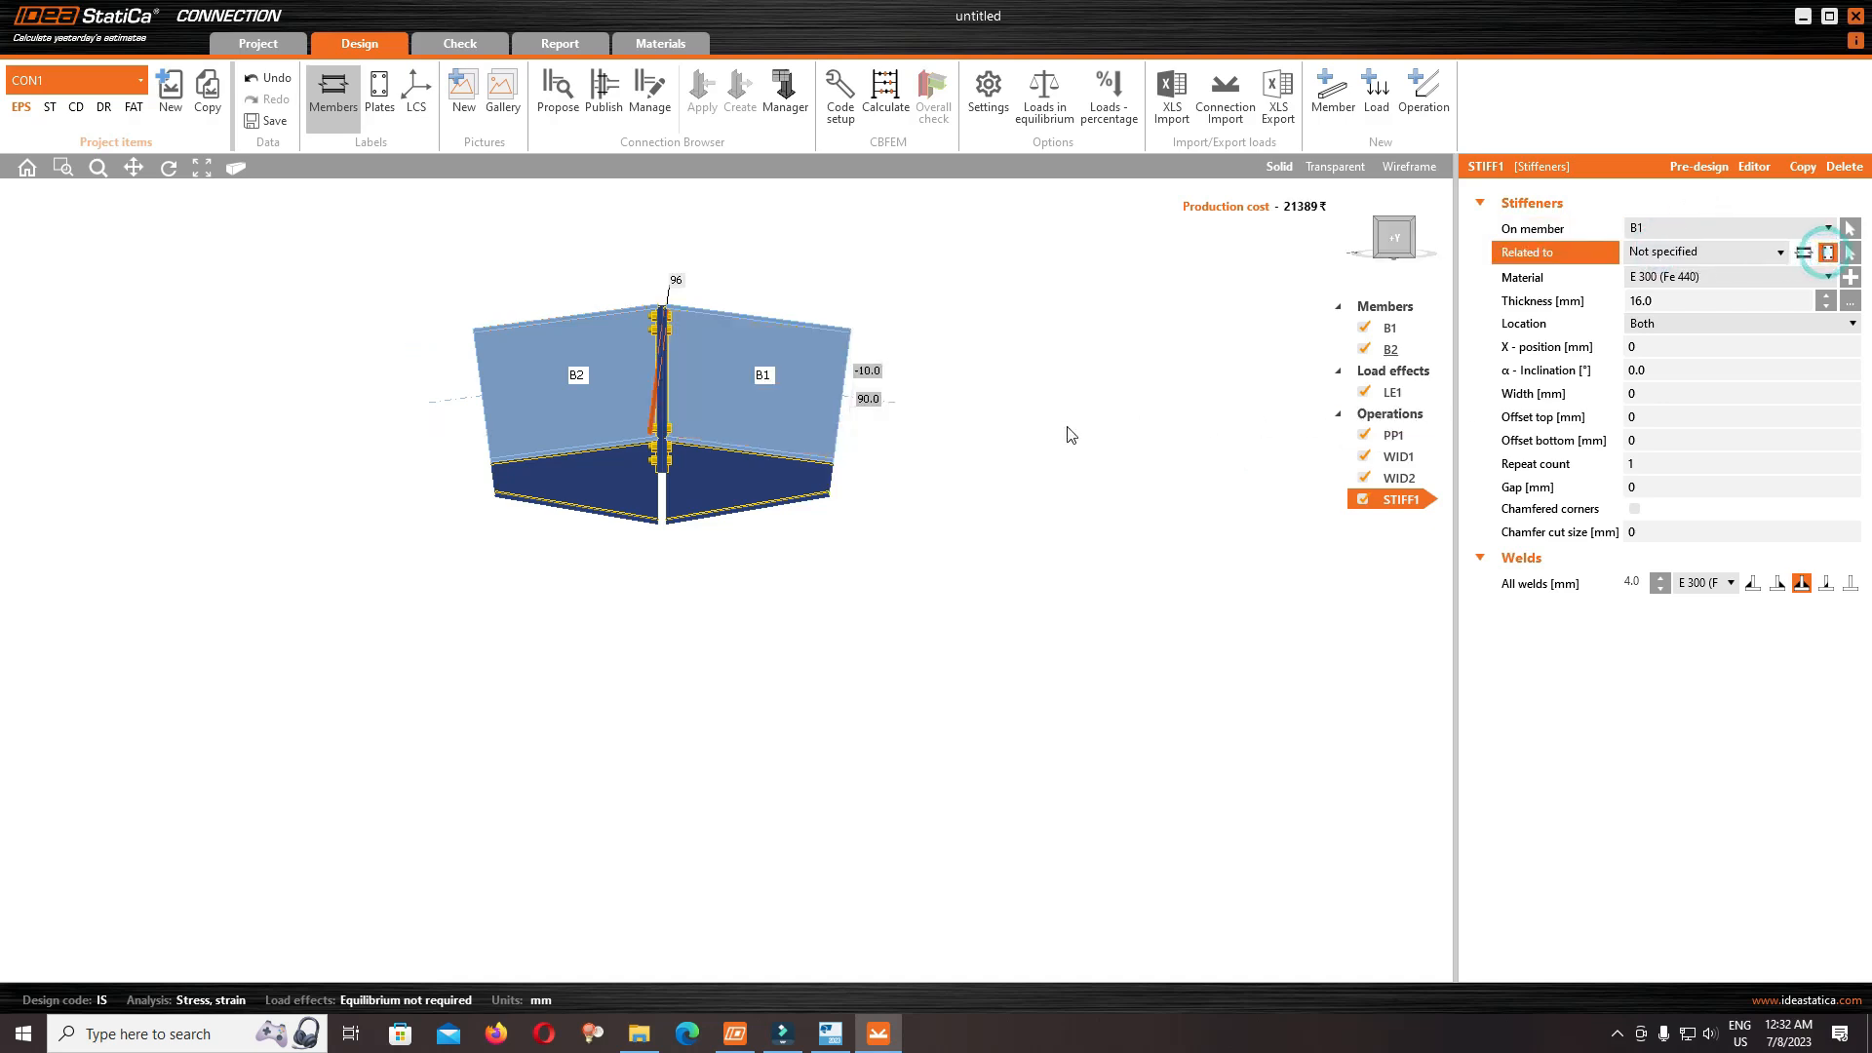
pyautogui.click(1648, 346)
pyautogui.write('1000')
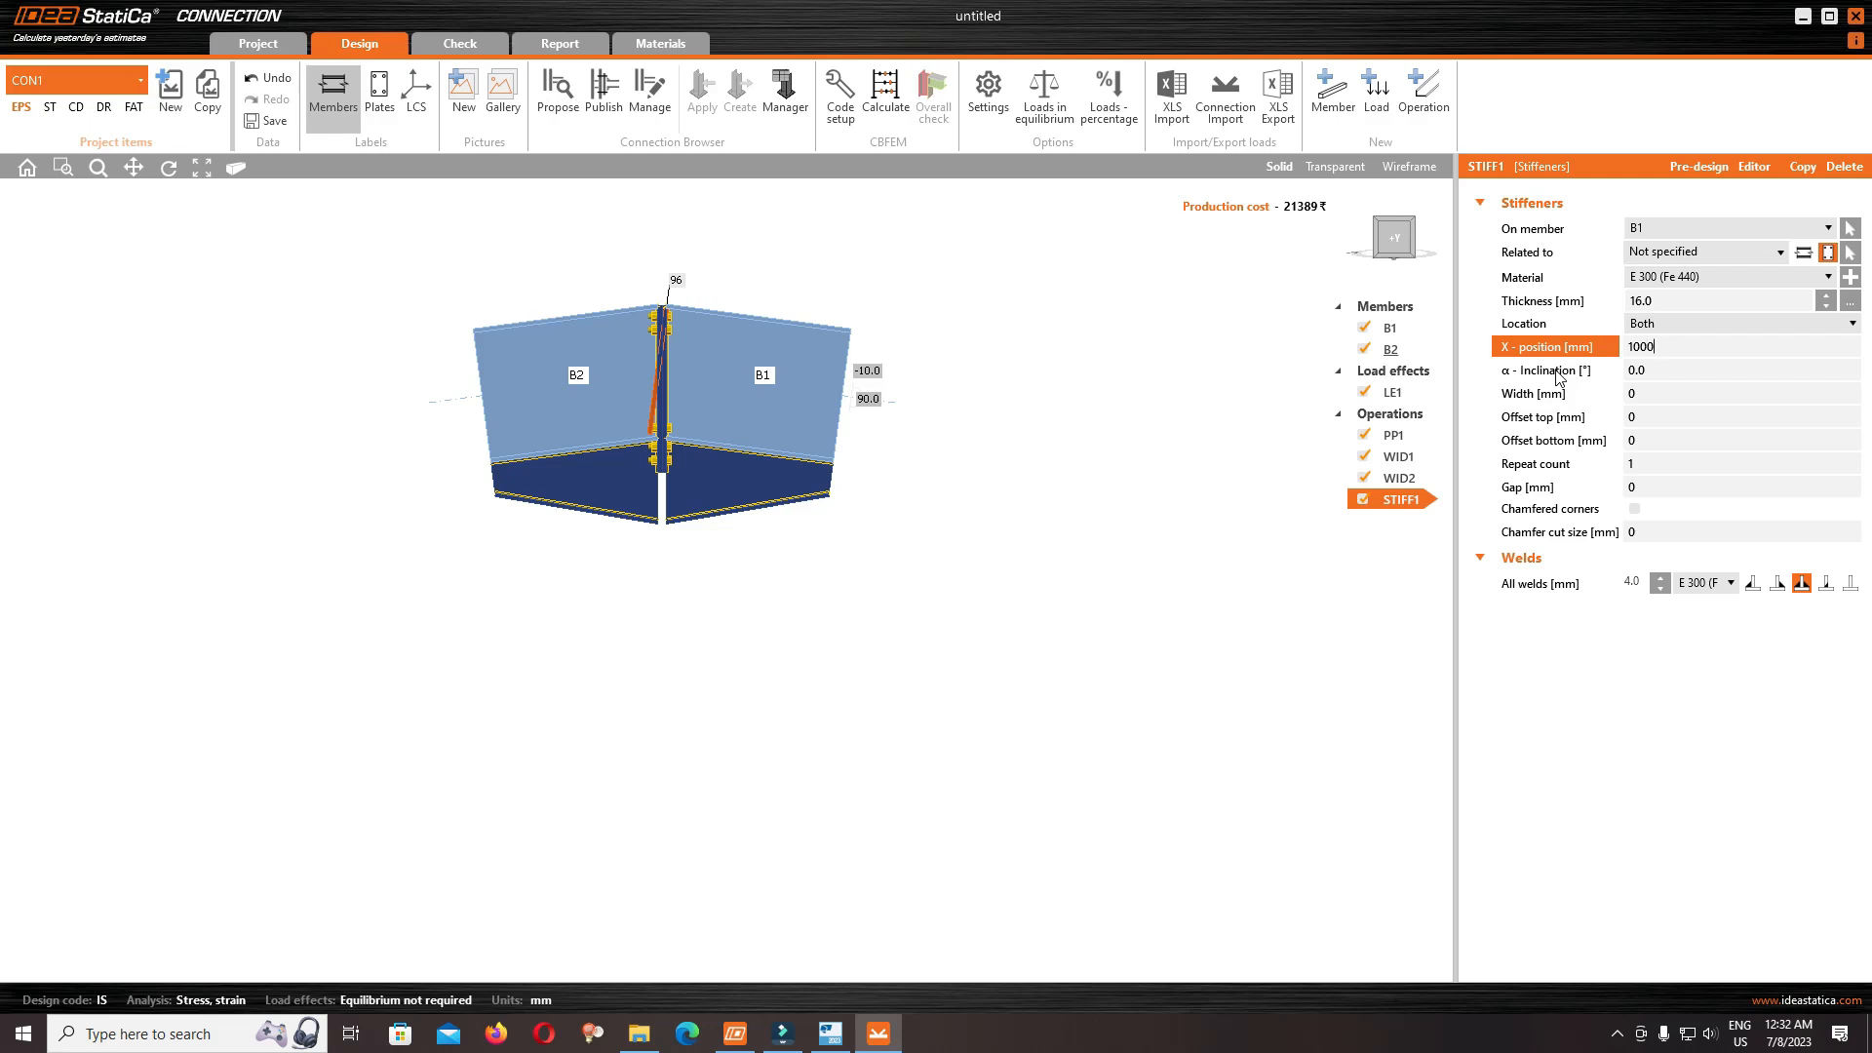
pyautogui.press('Tab')
# Set stiffener STIFF1's X-position to 1100 mm
pyautogui.scroll(5, 961, 472)
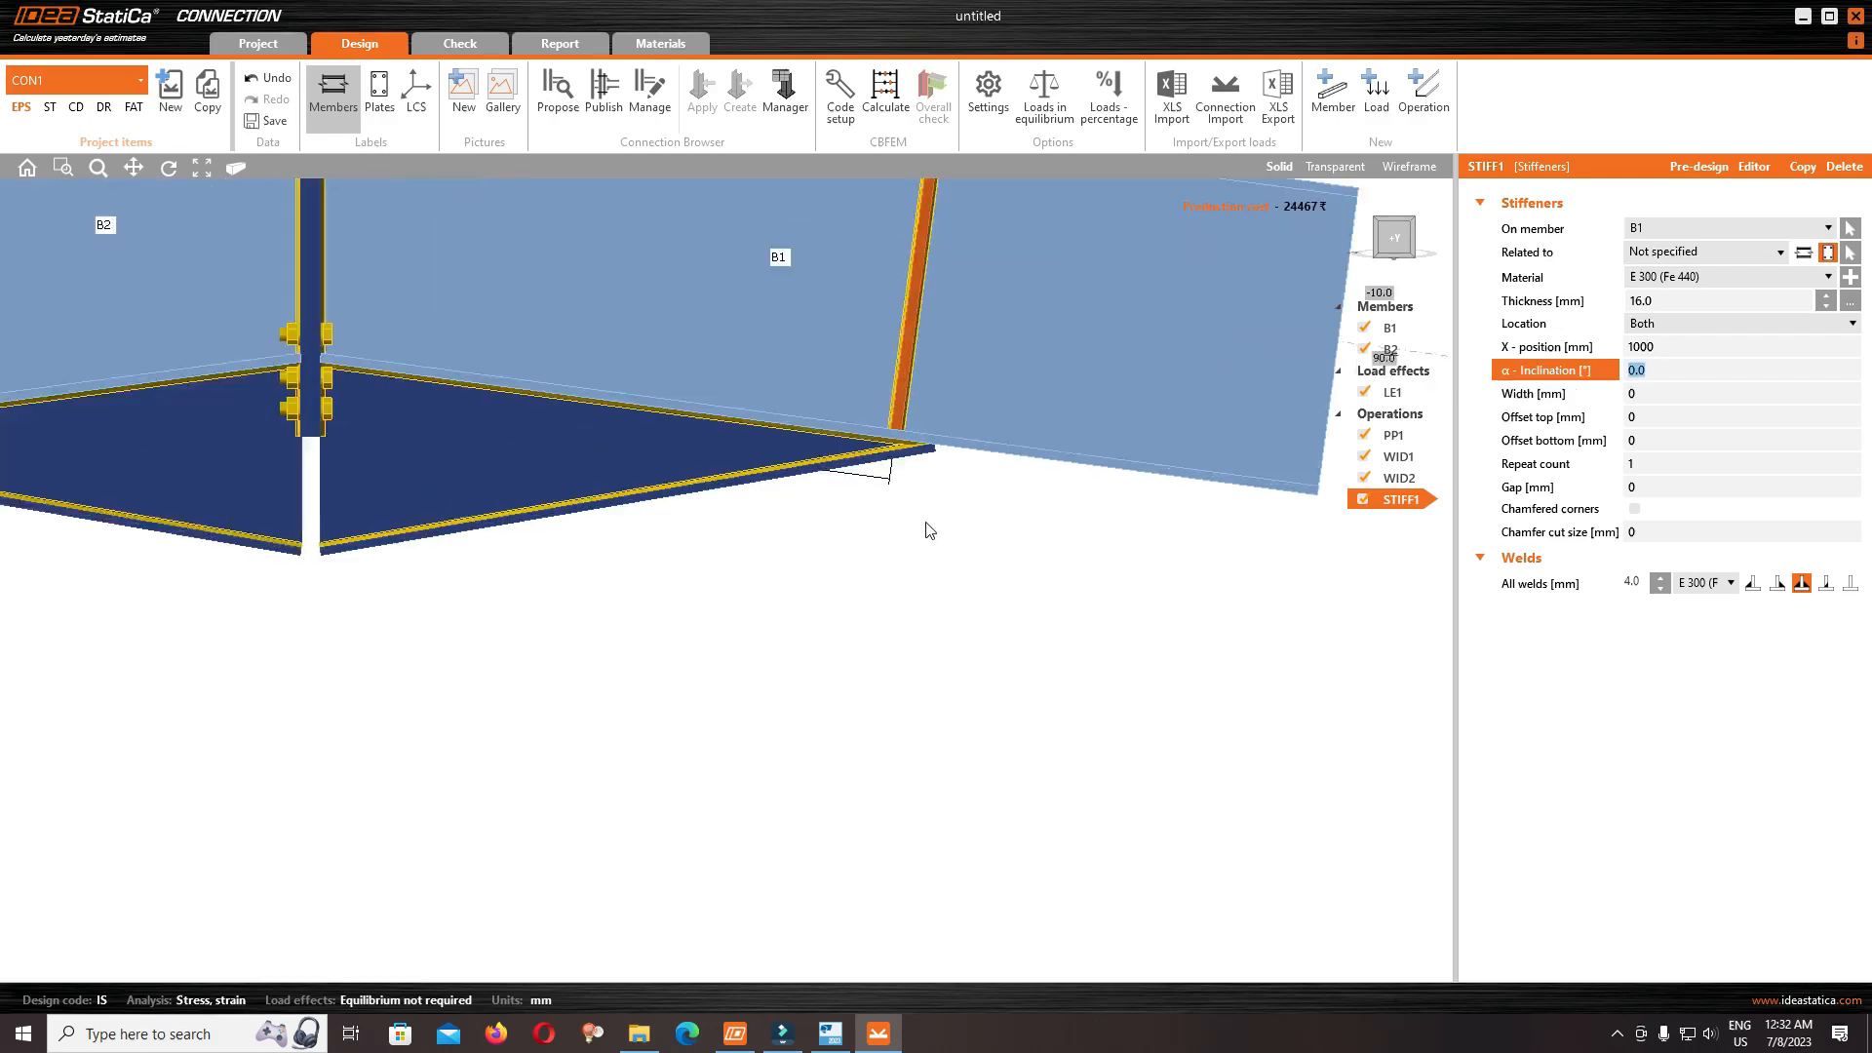
pyautogui.moveTo(1676, 344); pyautogui.dragTo(1634, 352)
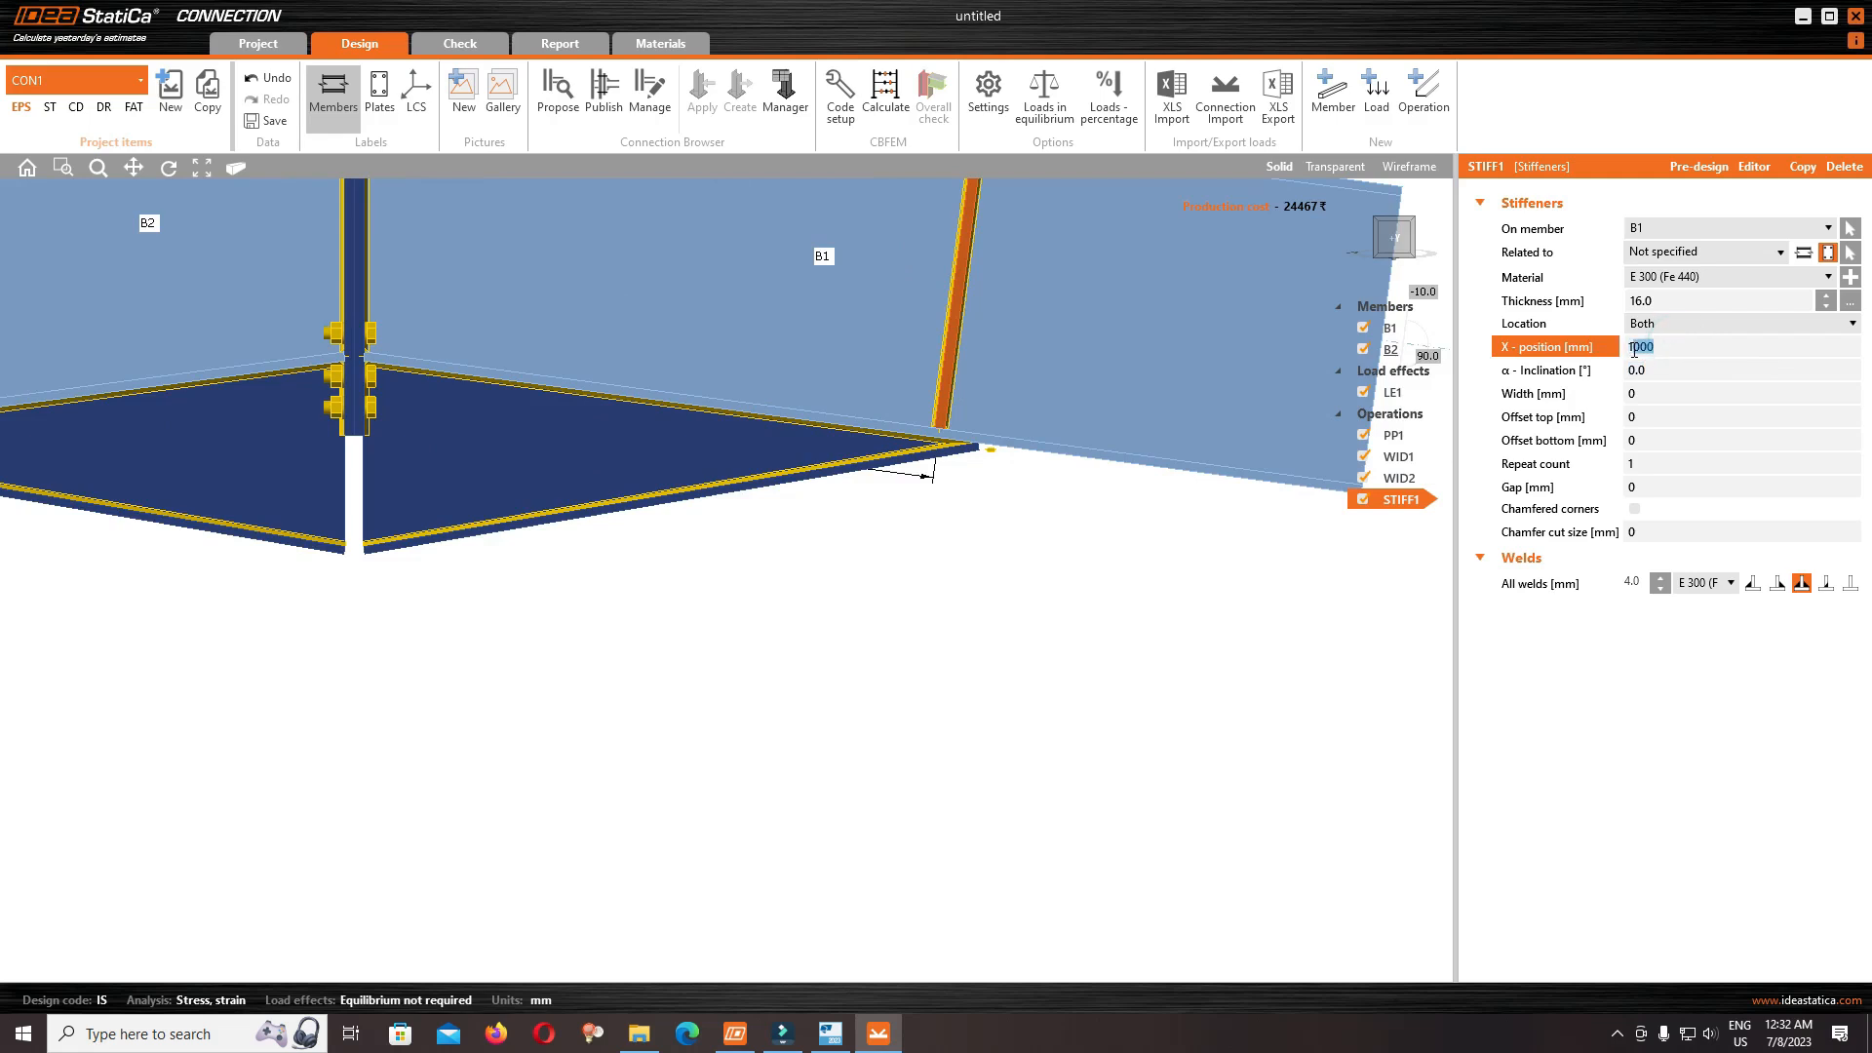
pyautogui.write('100')
pyautogui.press('Tab')
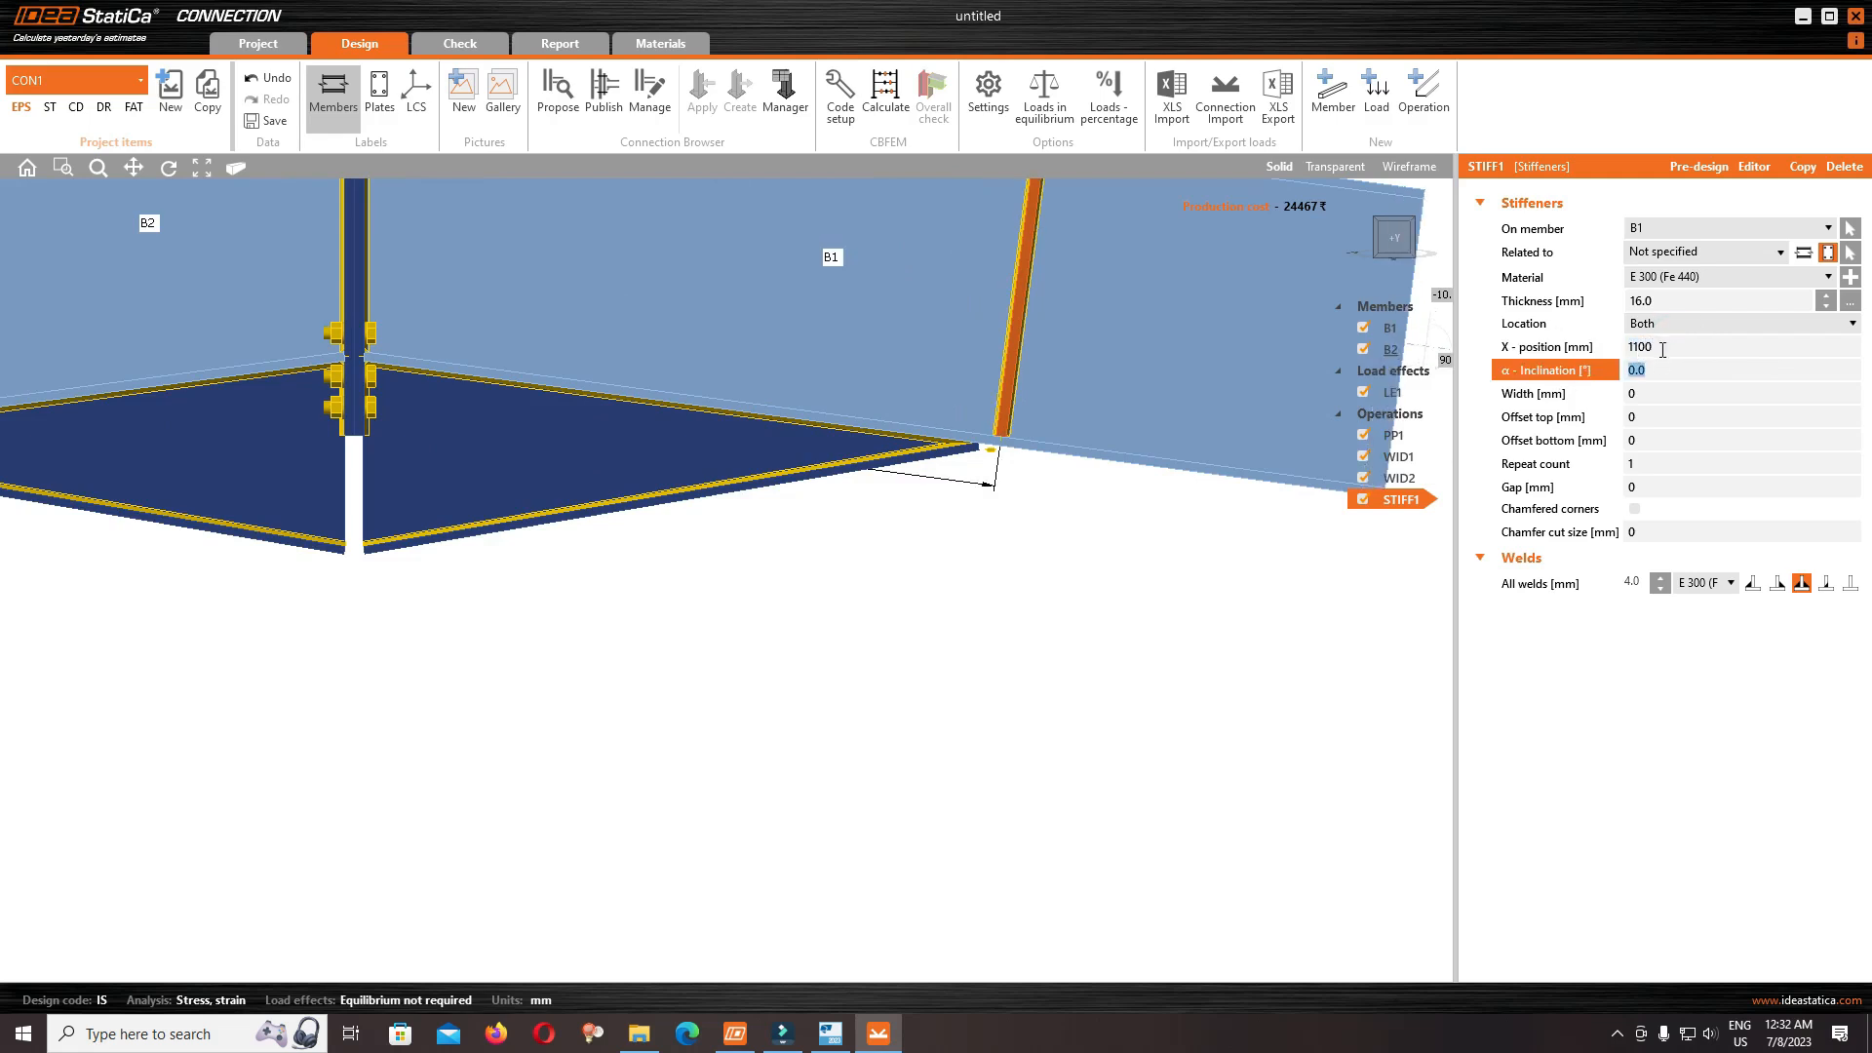
pyautogui.click(1662, 346)
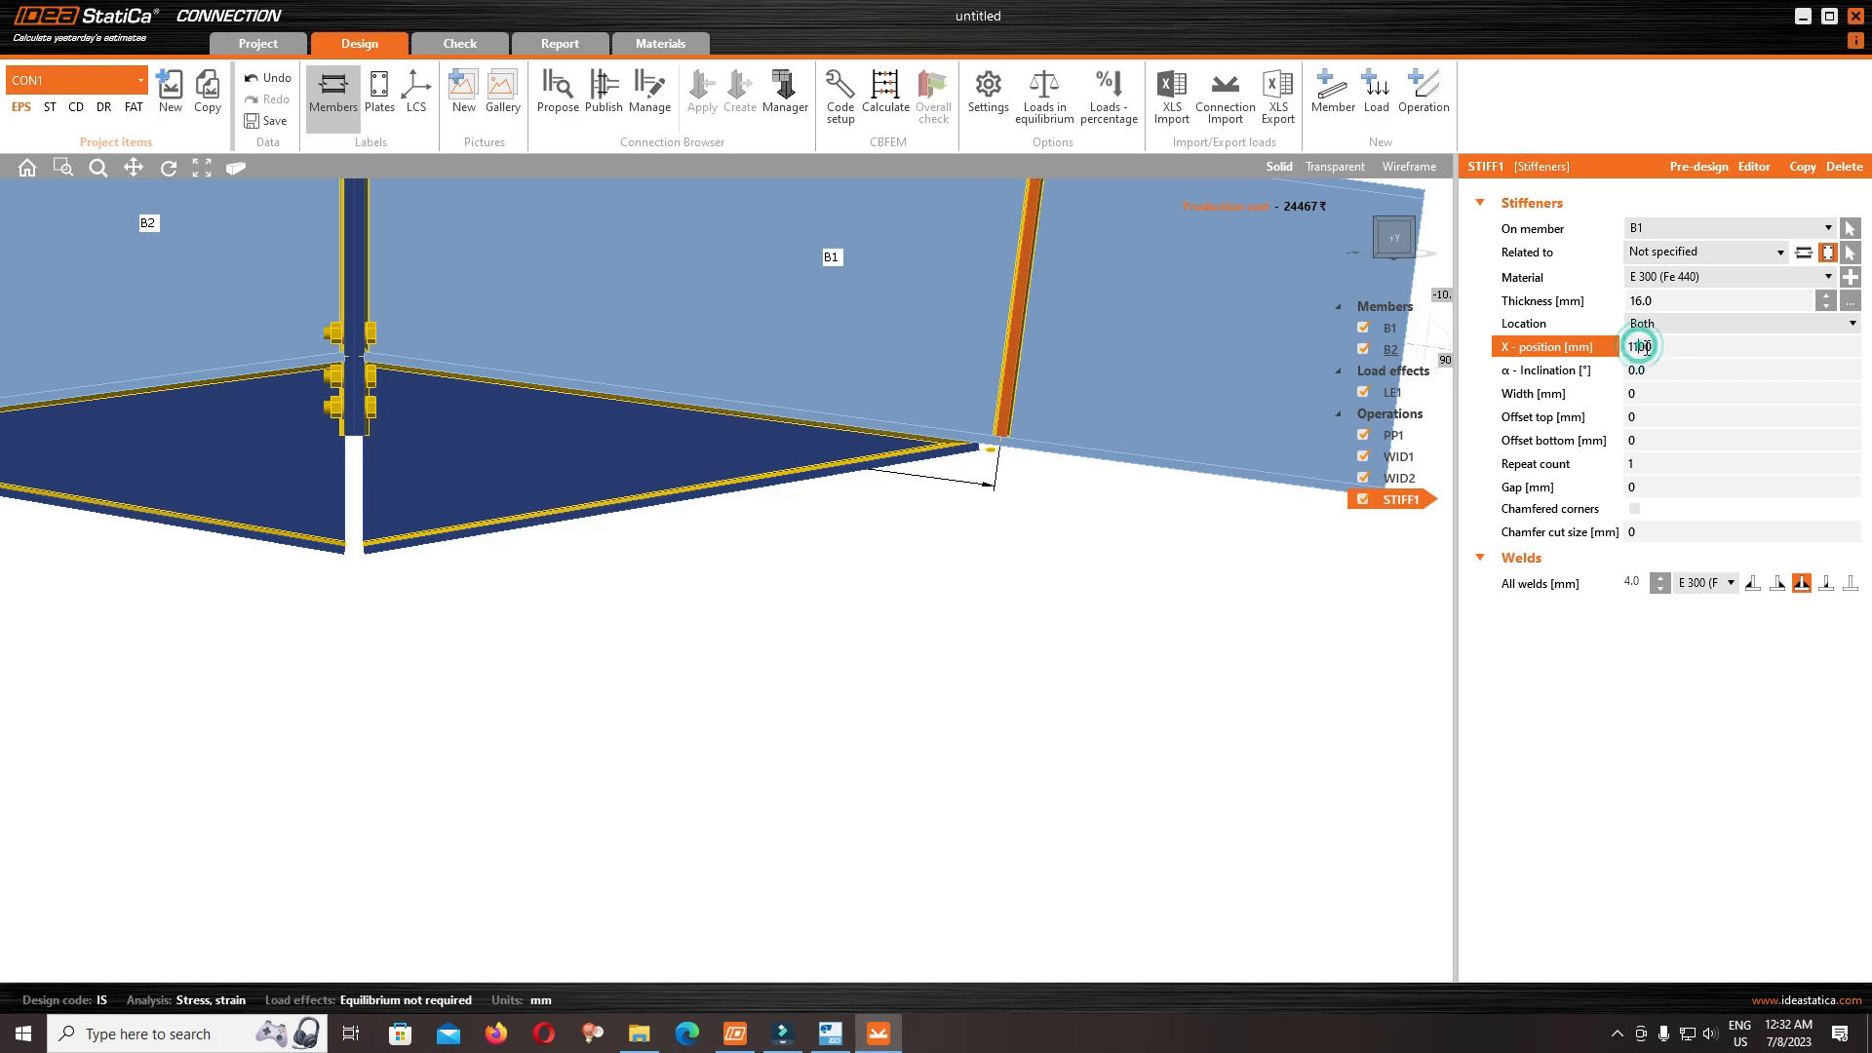
pyautogui.scroll(-4, 1004, 373)
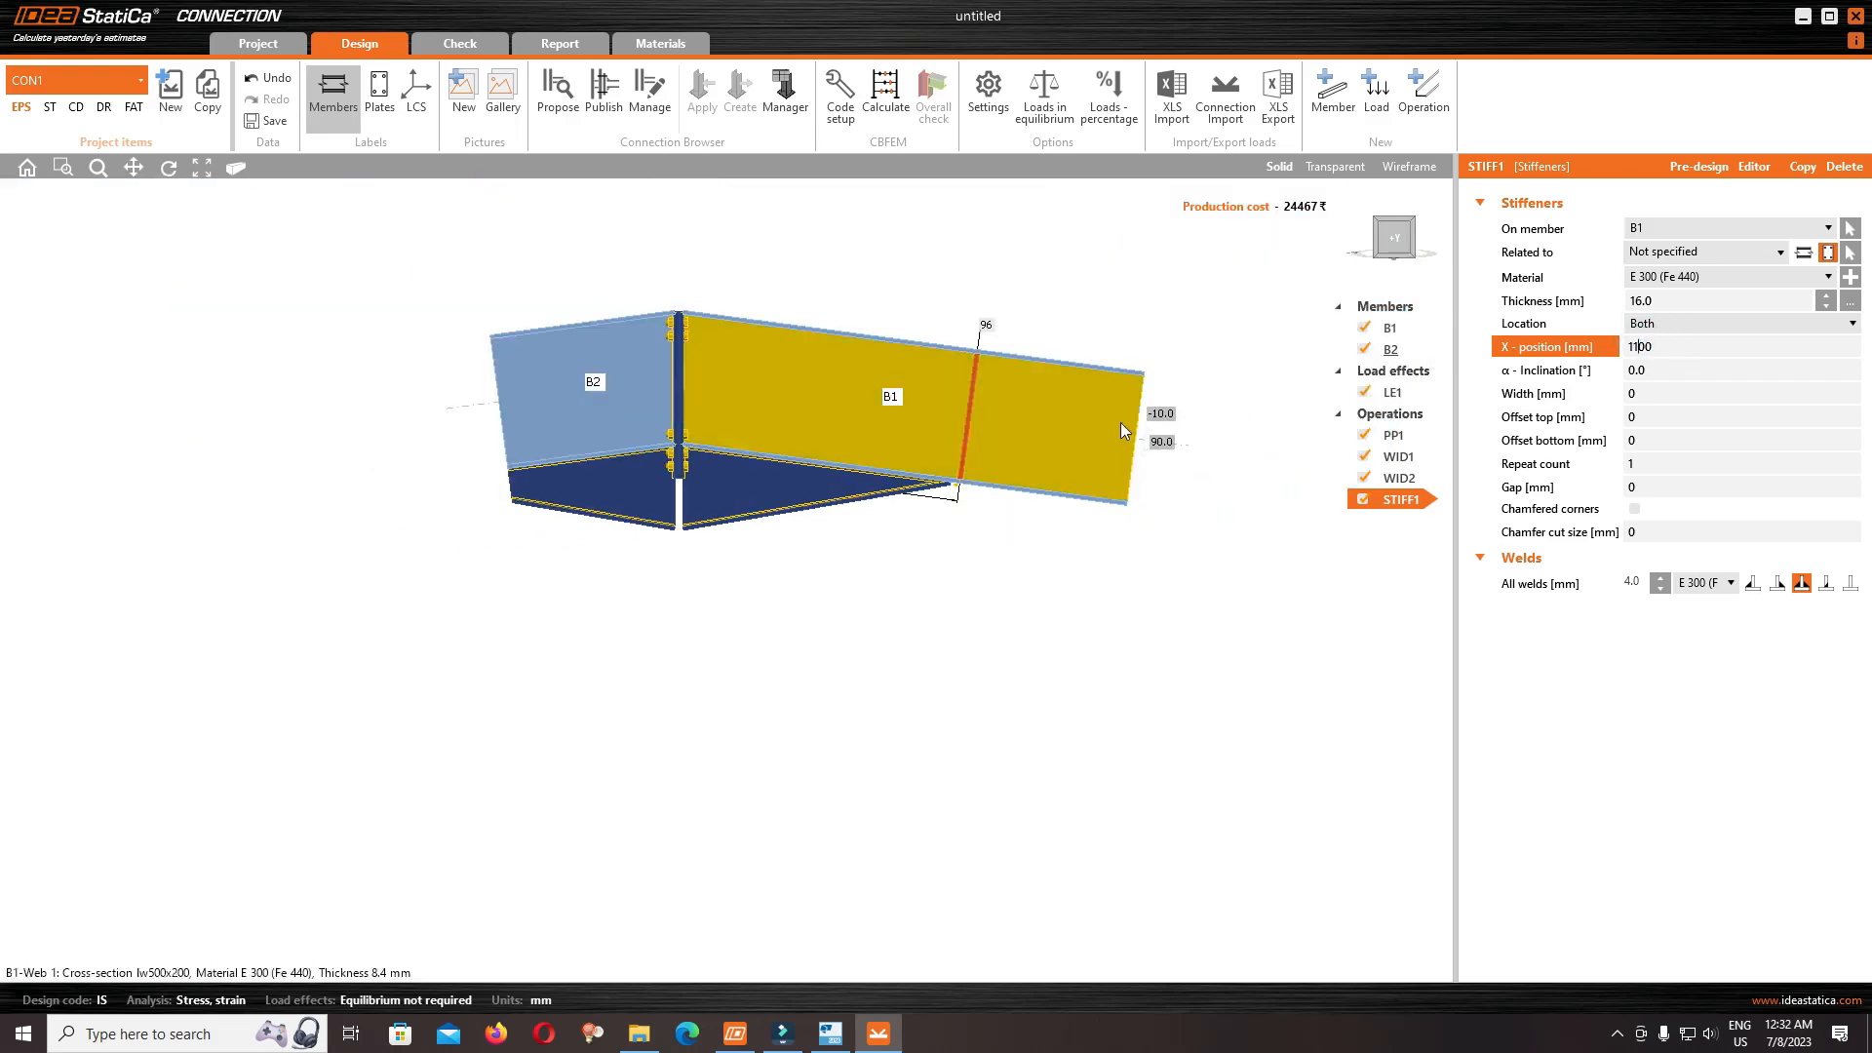
pyautogui.moveTo(1373, 216)
pyautogui.mouseDown()
pyautogui.moveTo(1356, 270)
pyautogui.moveTo(1366, 230)
pyautogui.mouseUp()
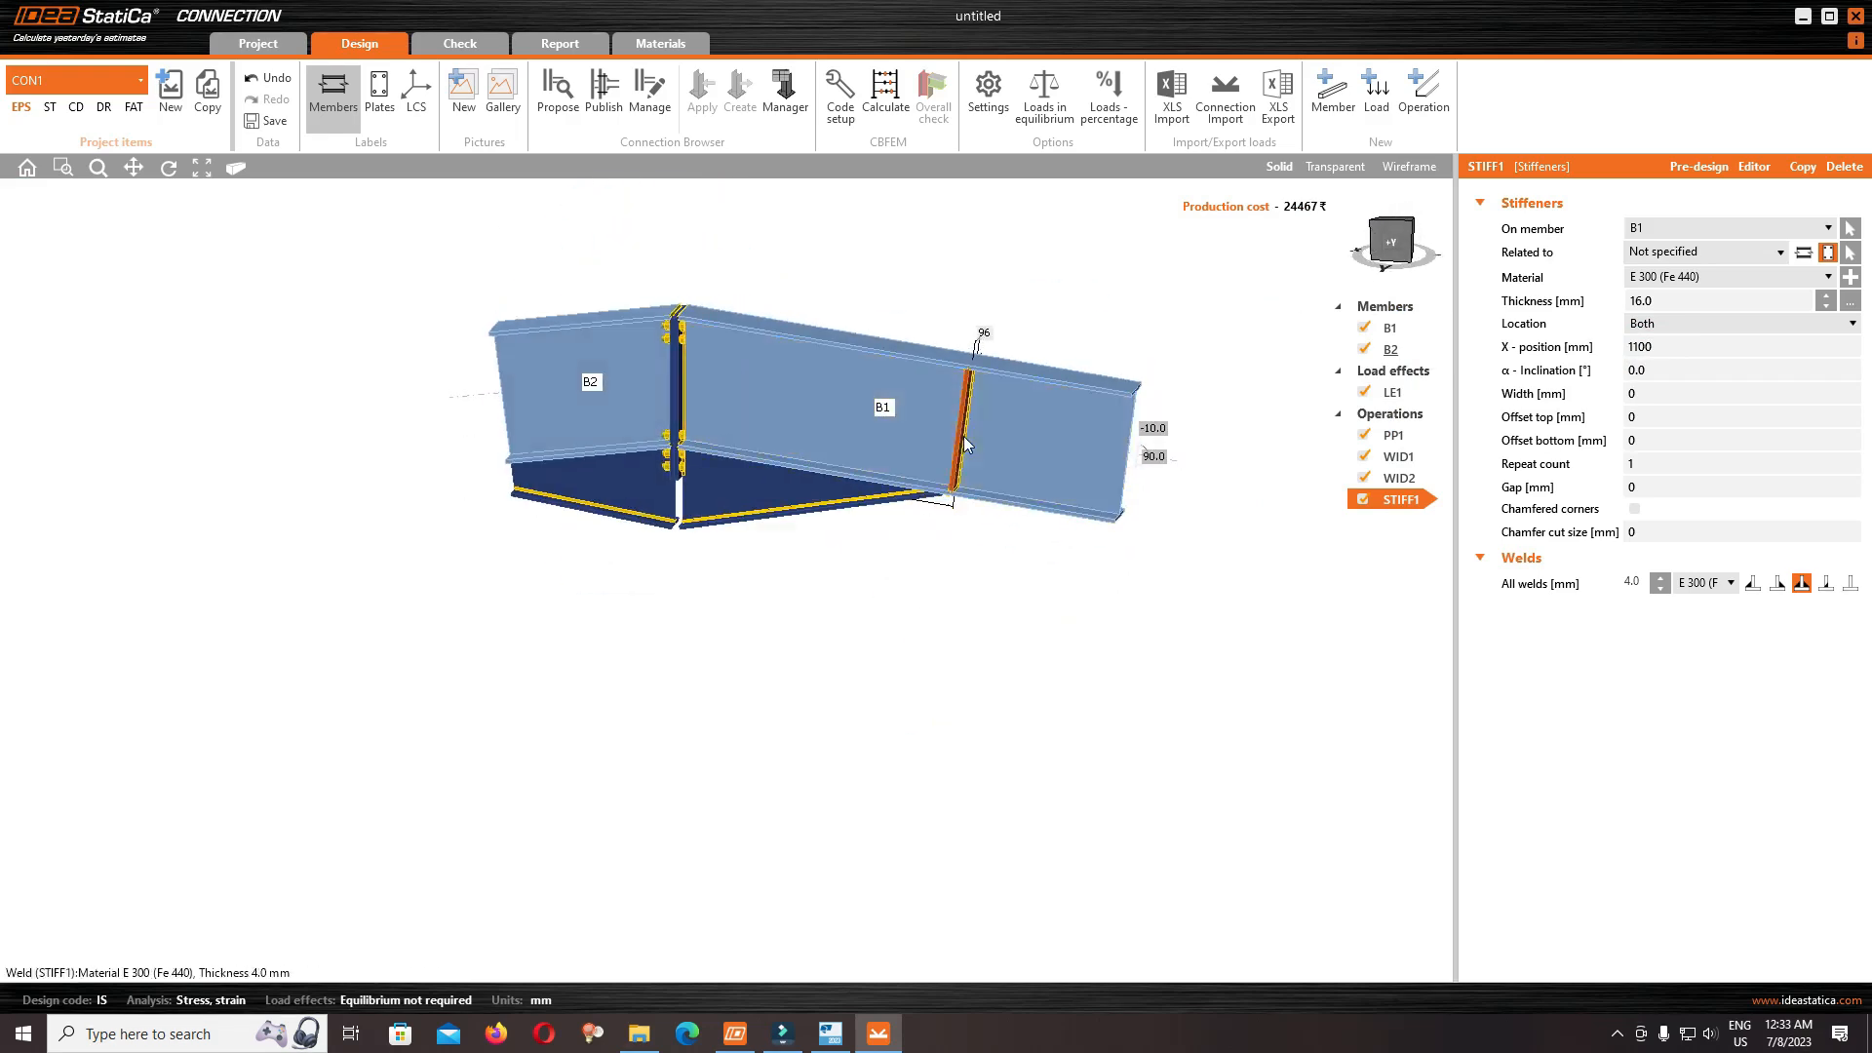
# Copy stiffener STIFF1 and assign the copy to member B2
pyautogui.rightClick(1407, 502)
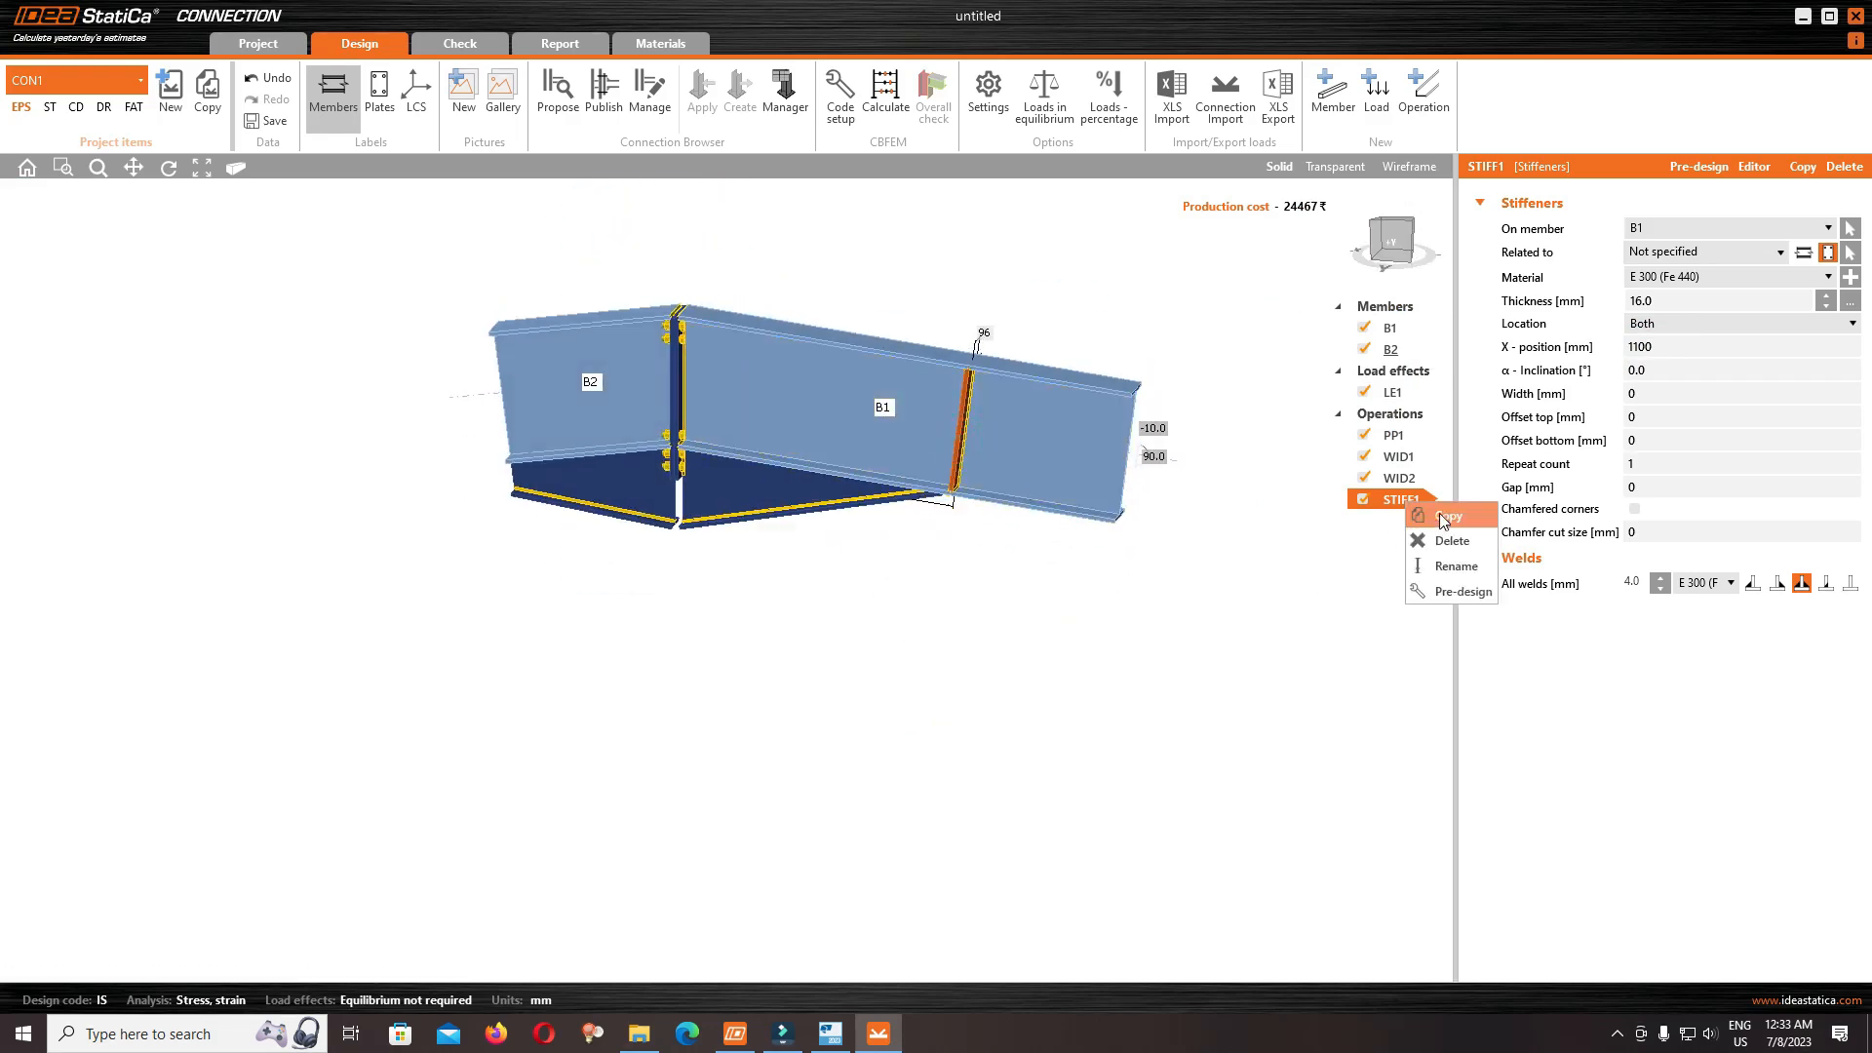
pyautogui.click(1445, 516)
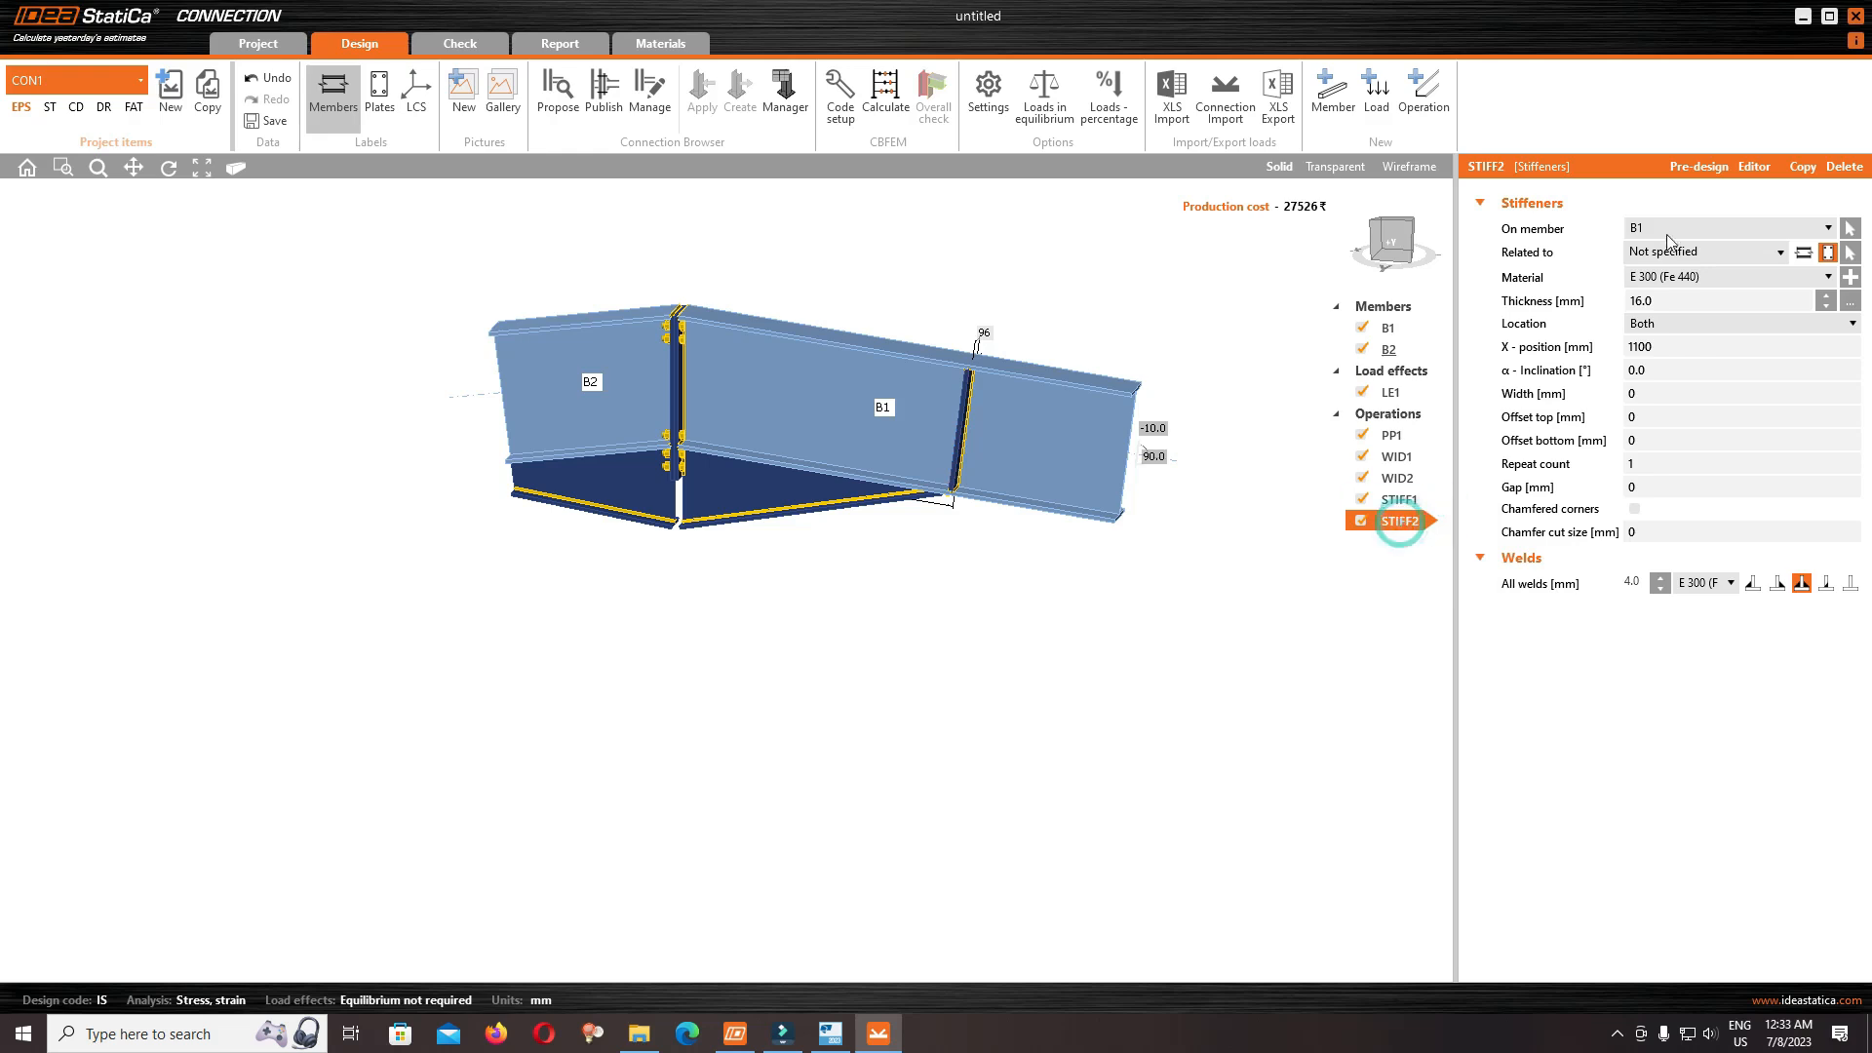
pyautogui.click(1671, 230)
pyautogui.click(1663, 261)
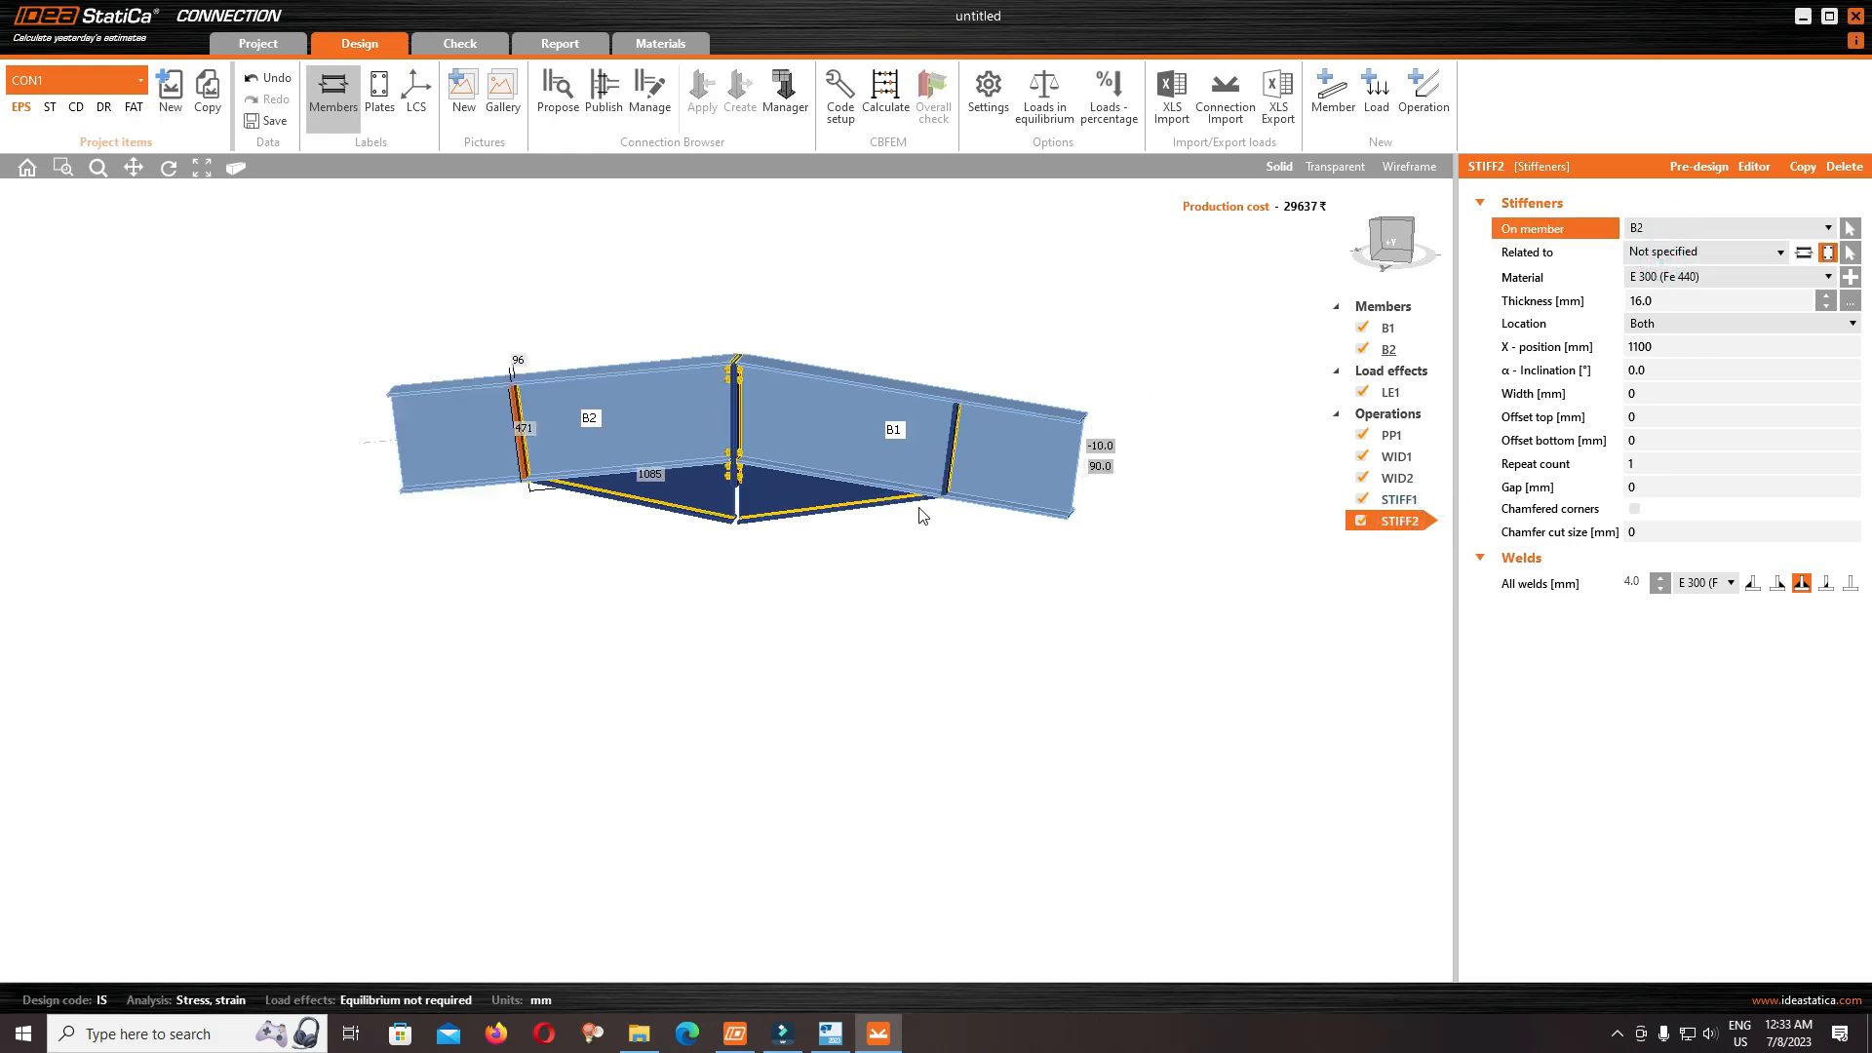
pyautogui.moveTo(1391, 215); pyautogui.dragTo(1407, 236)
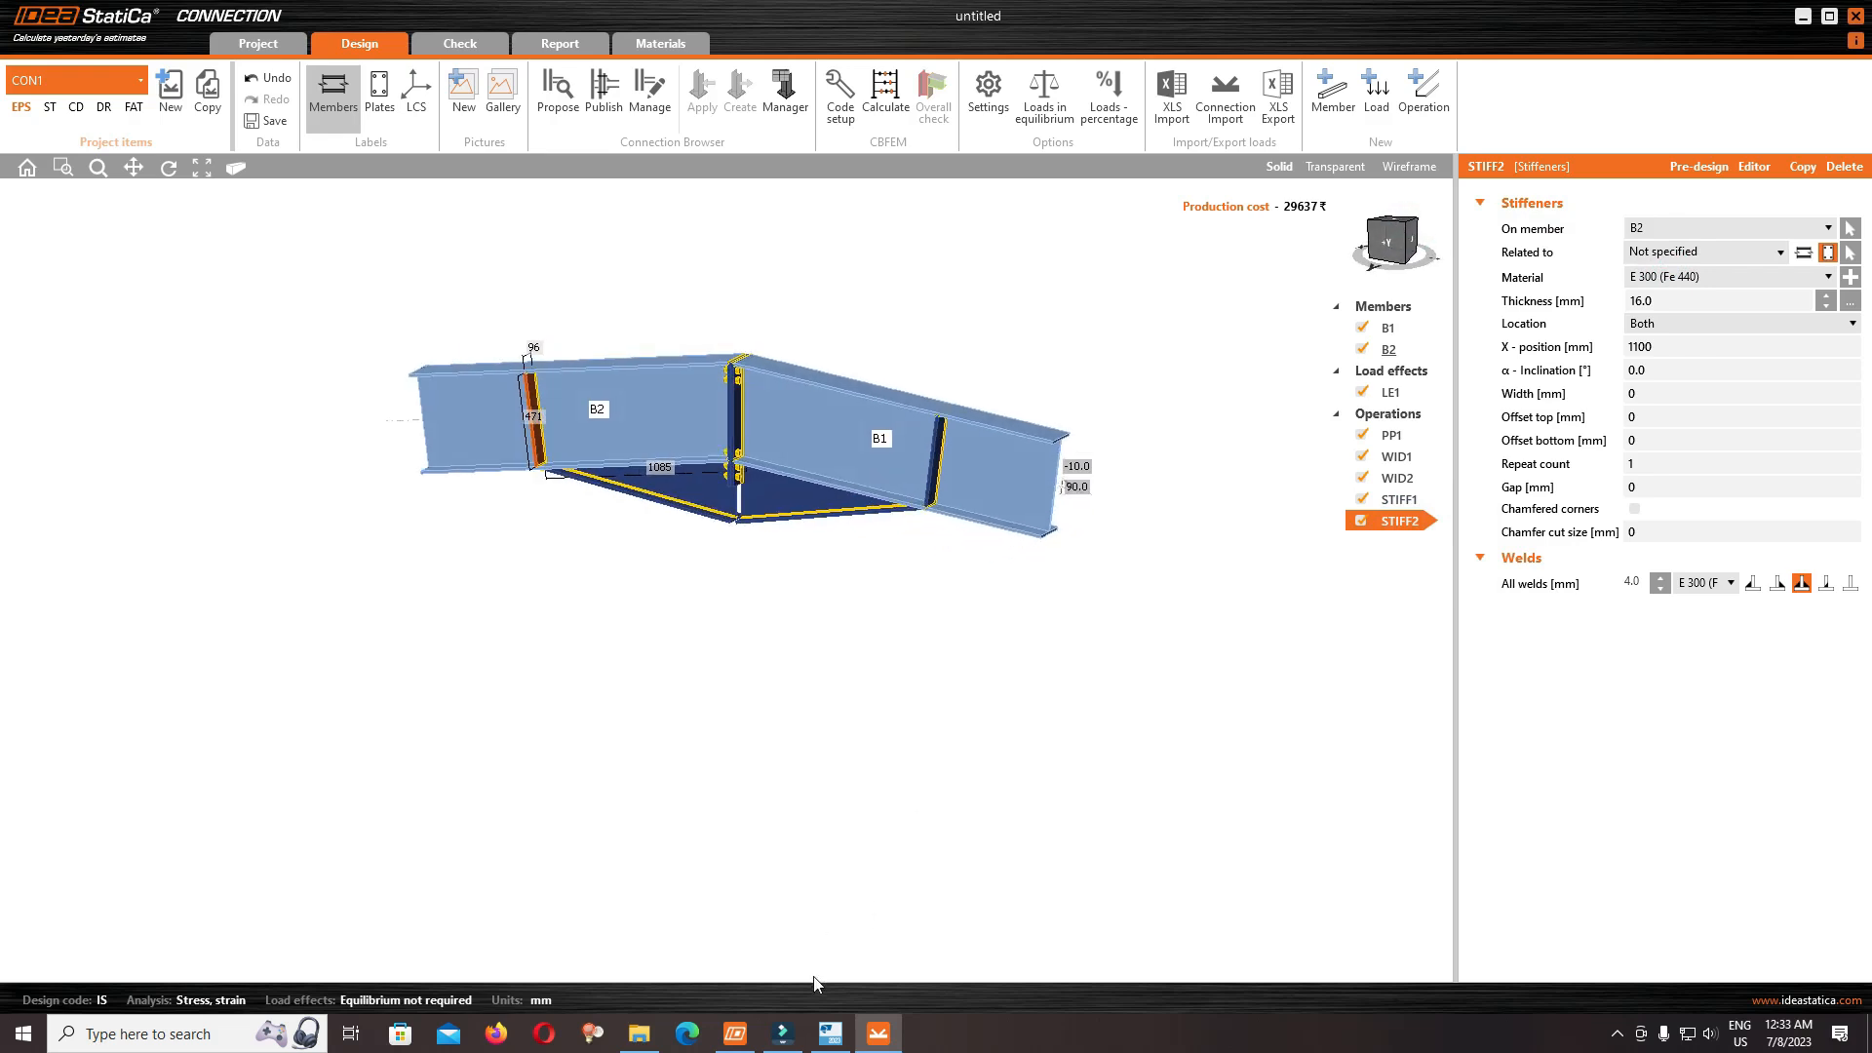
pyautogui.scroll(5, 761, 622)
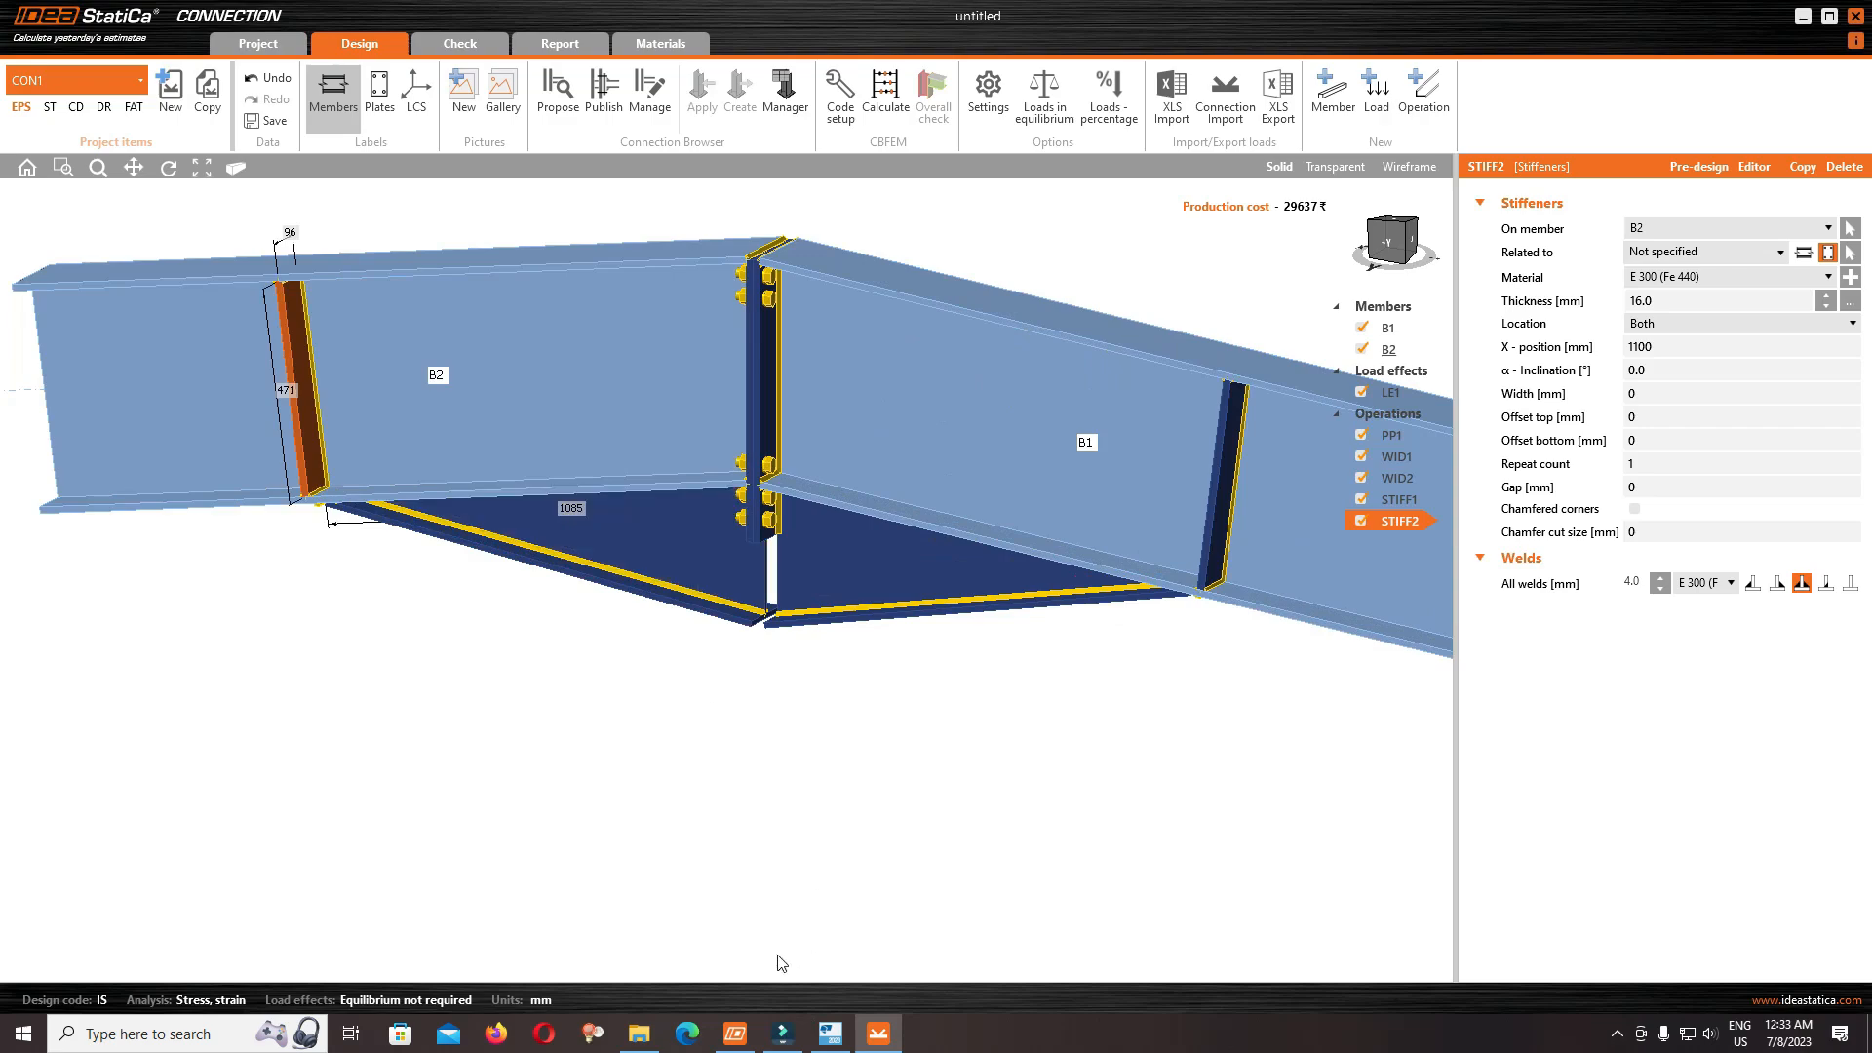
# Switch to Tekla Structural Designer, close the section list and examine the major moment diagram around the rafter ridge
pyautogui.click(830, 1038)
pyautogui.moveTo(1355, 234); pyautogui.dragTo(819, 273)
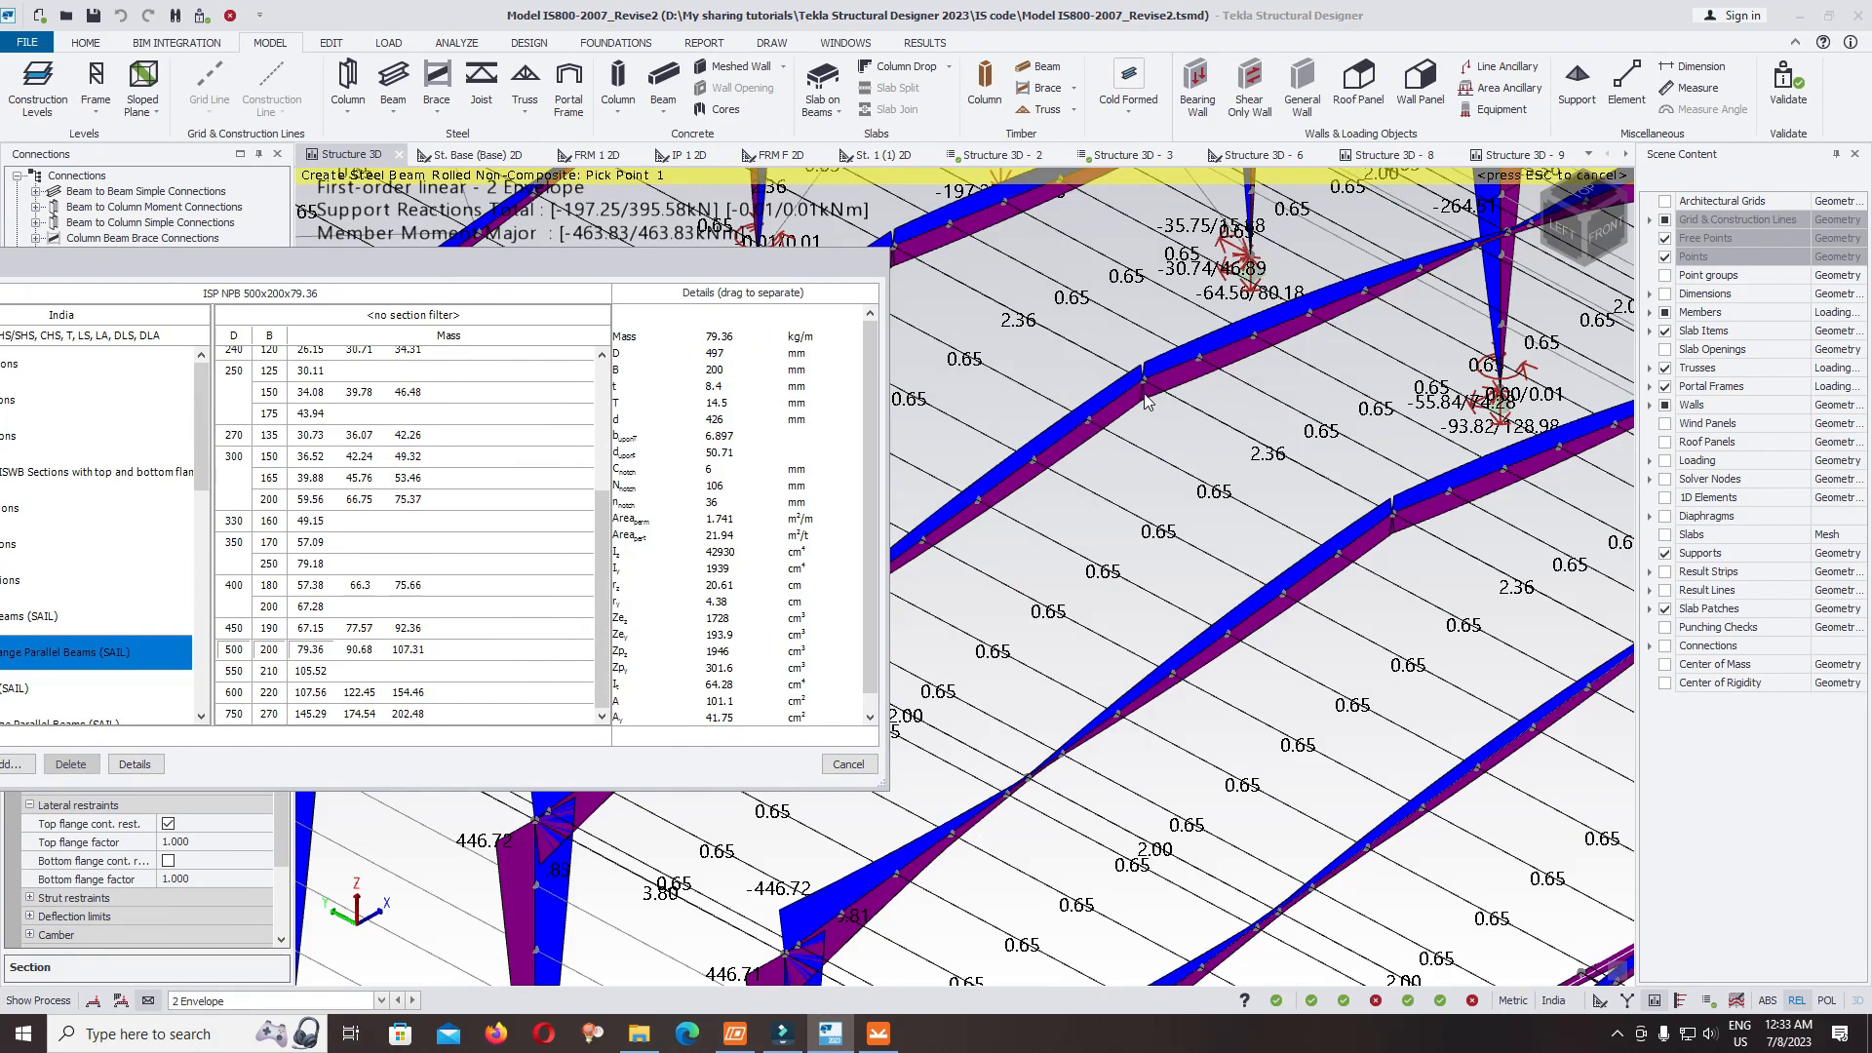
pyautogui.click(840, 765)
pyautogui.scroll(5, 1119, 351)
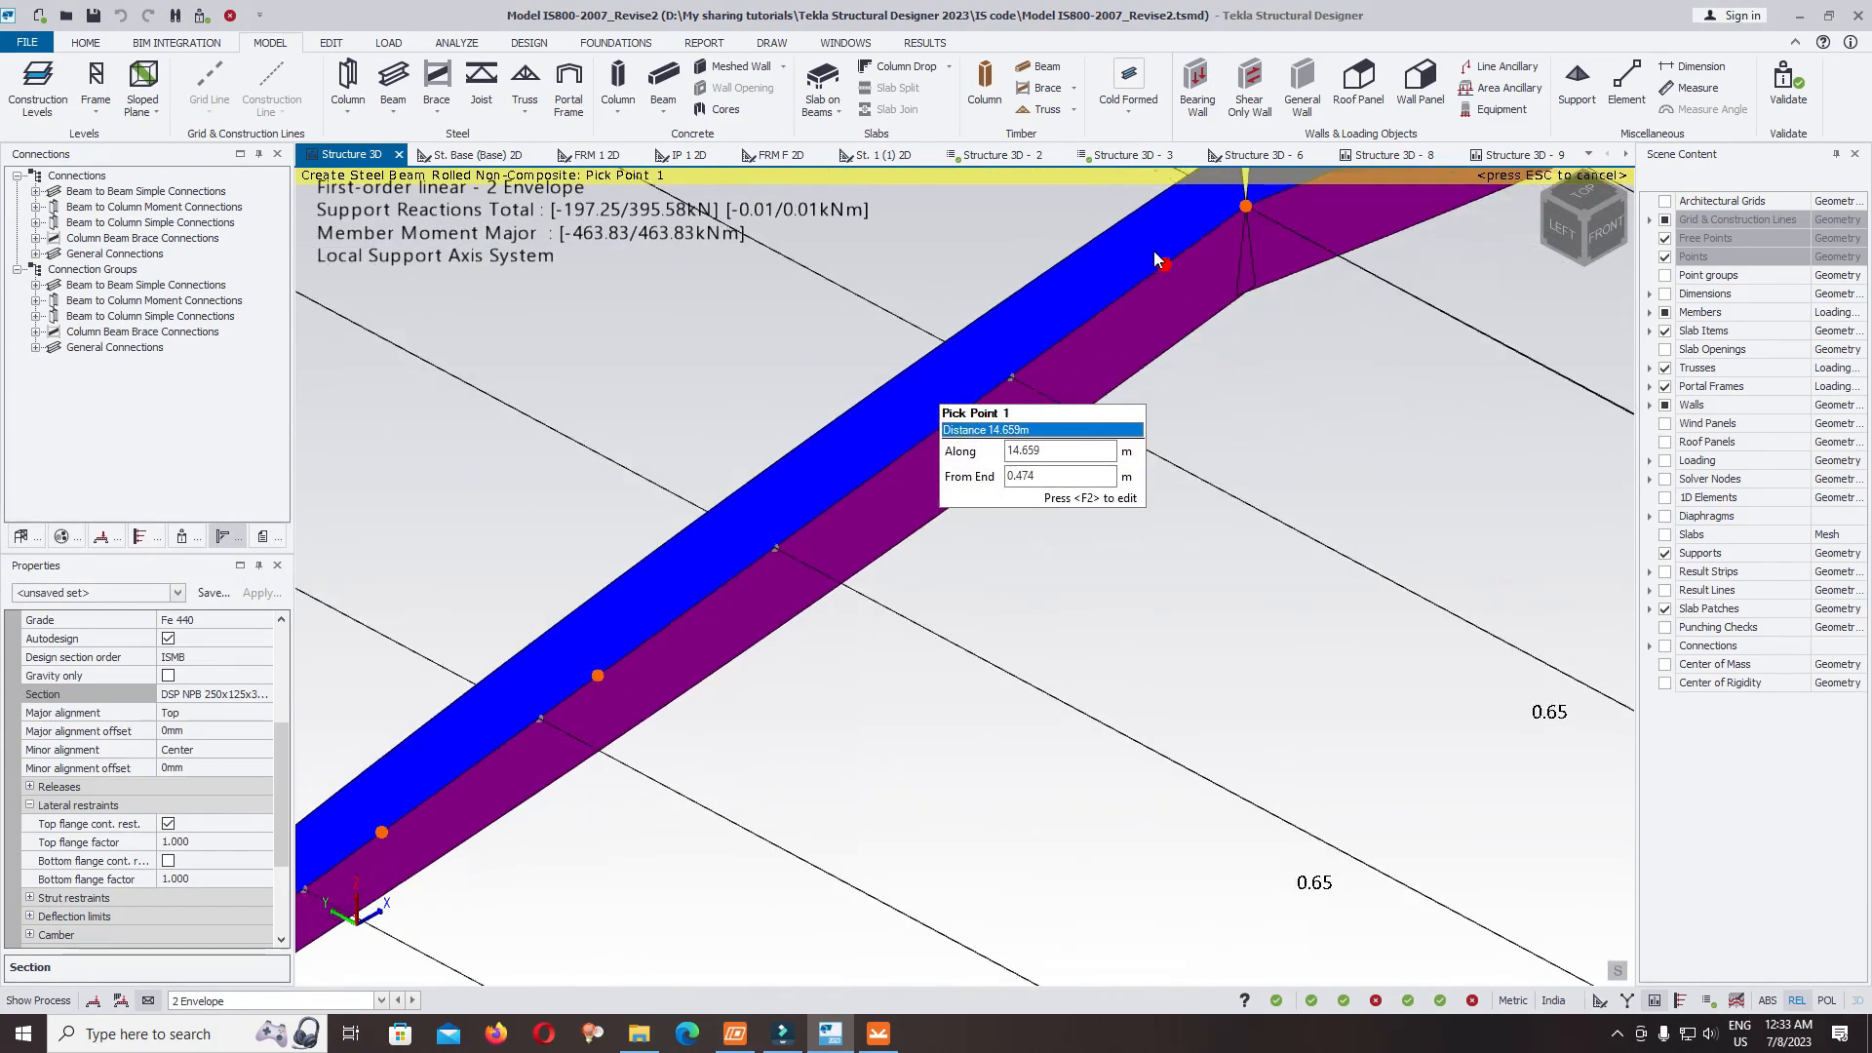
pyautogui.moveTo(1033, 458); pyautogui.dragTo(1020, 318, button='middle')
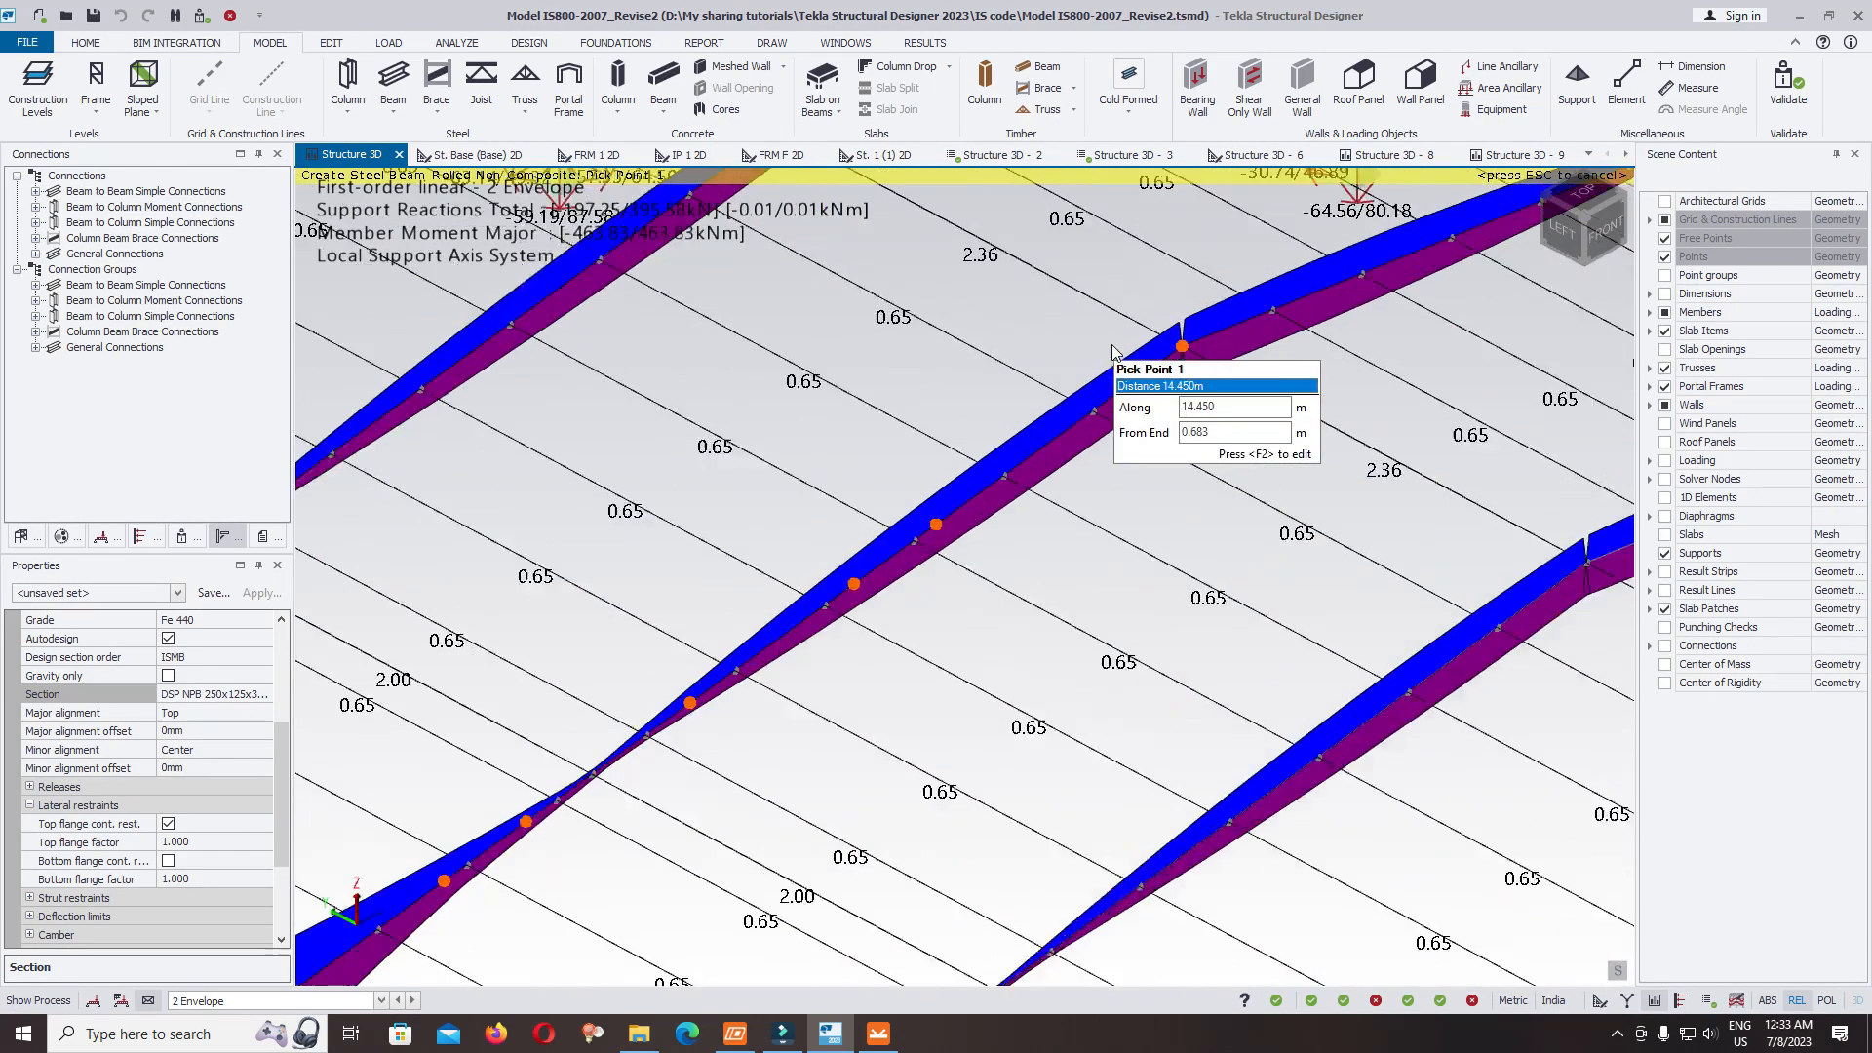
pyautogui.scroll(3, 1165, 376)
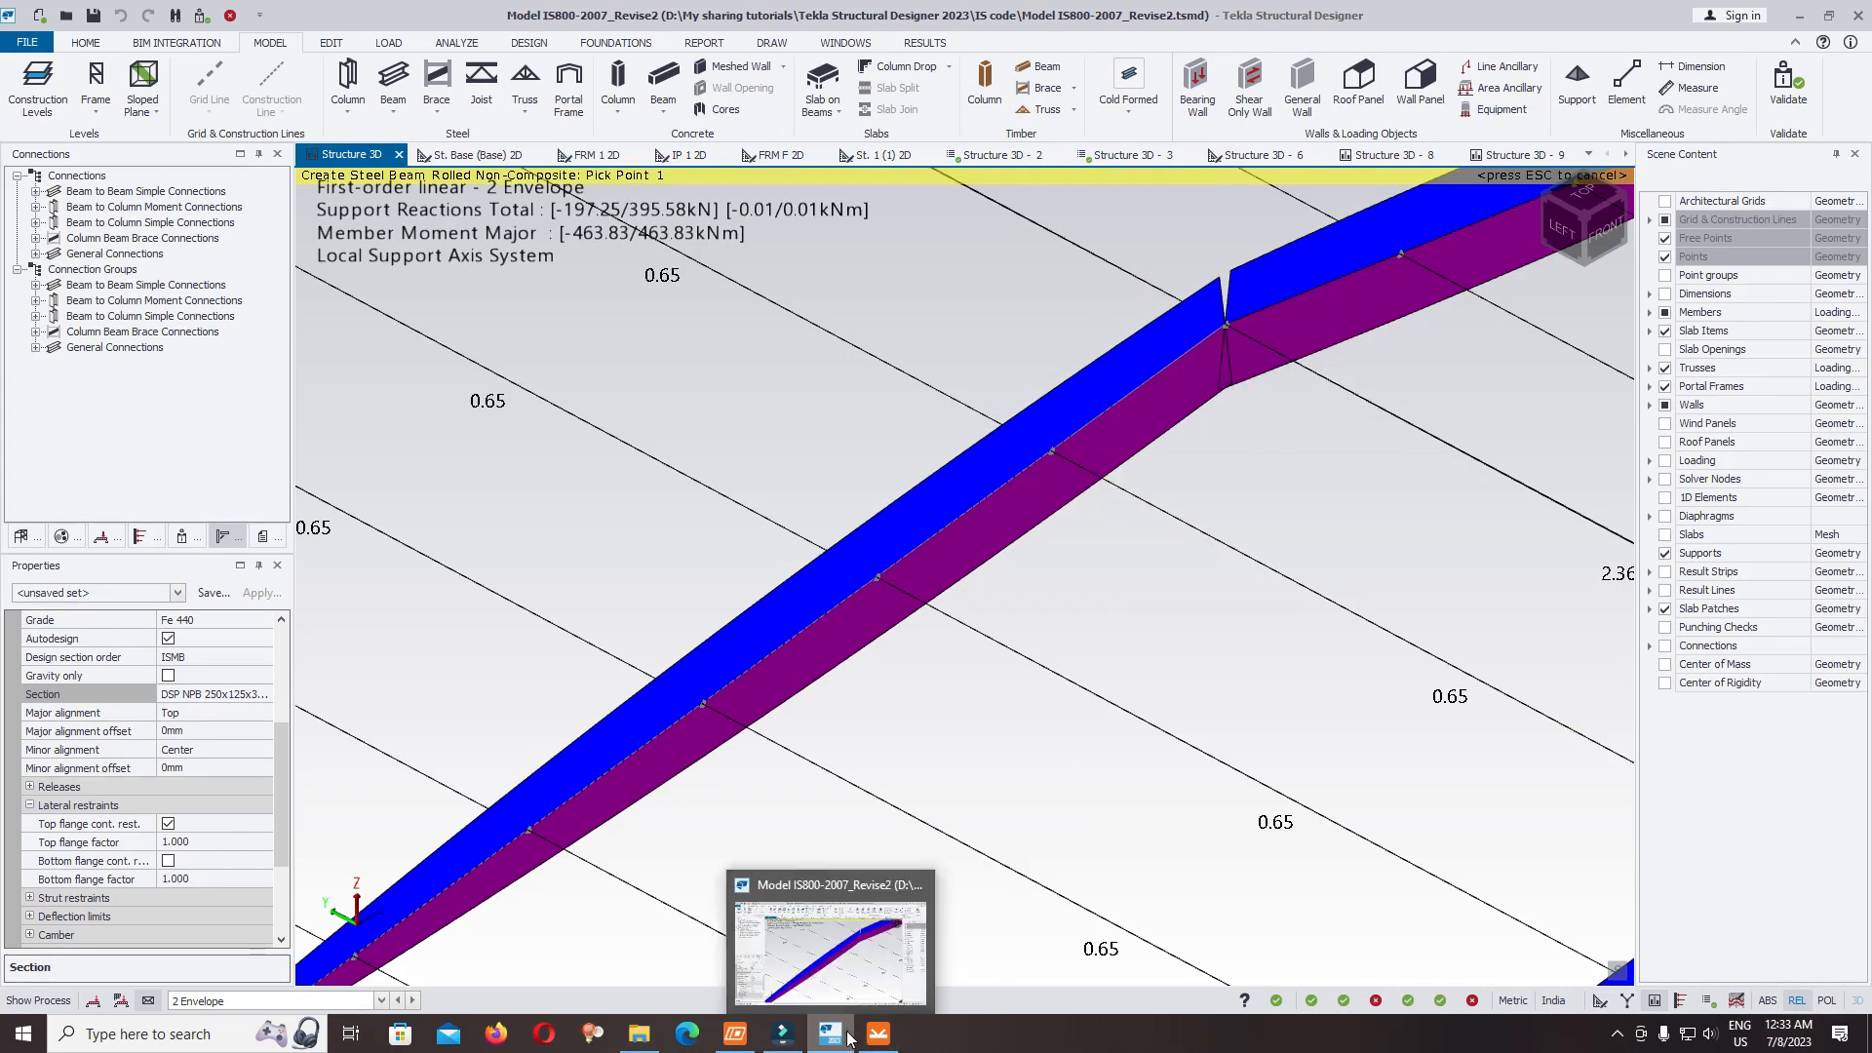
# Return to IDEA StatiCa and set end plate PP1's bottom extension to 400 mm
pyautogui.click(876, 1033)
pyautogui.scroll(-2, 867, 780)
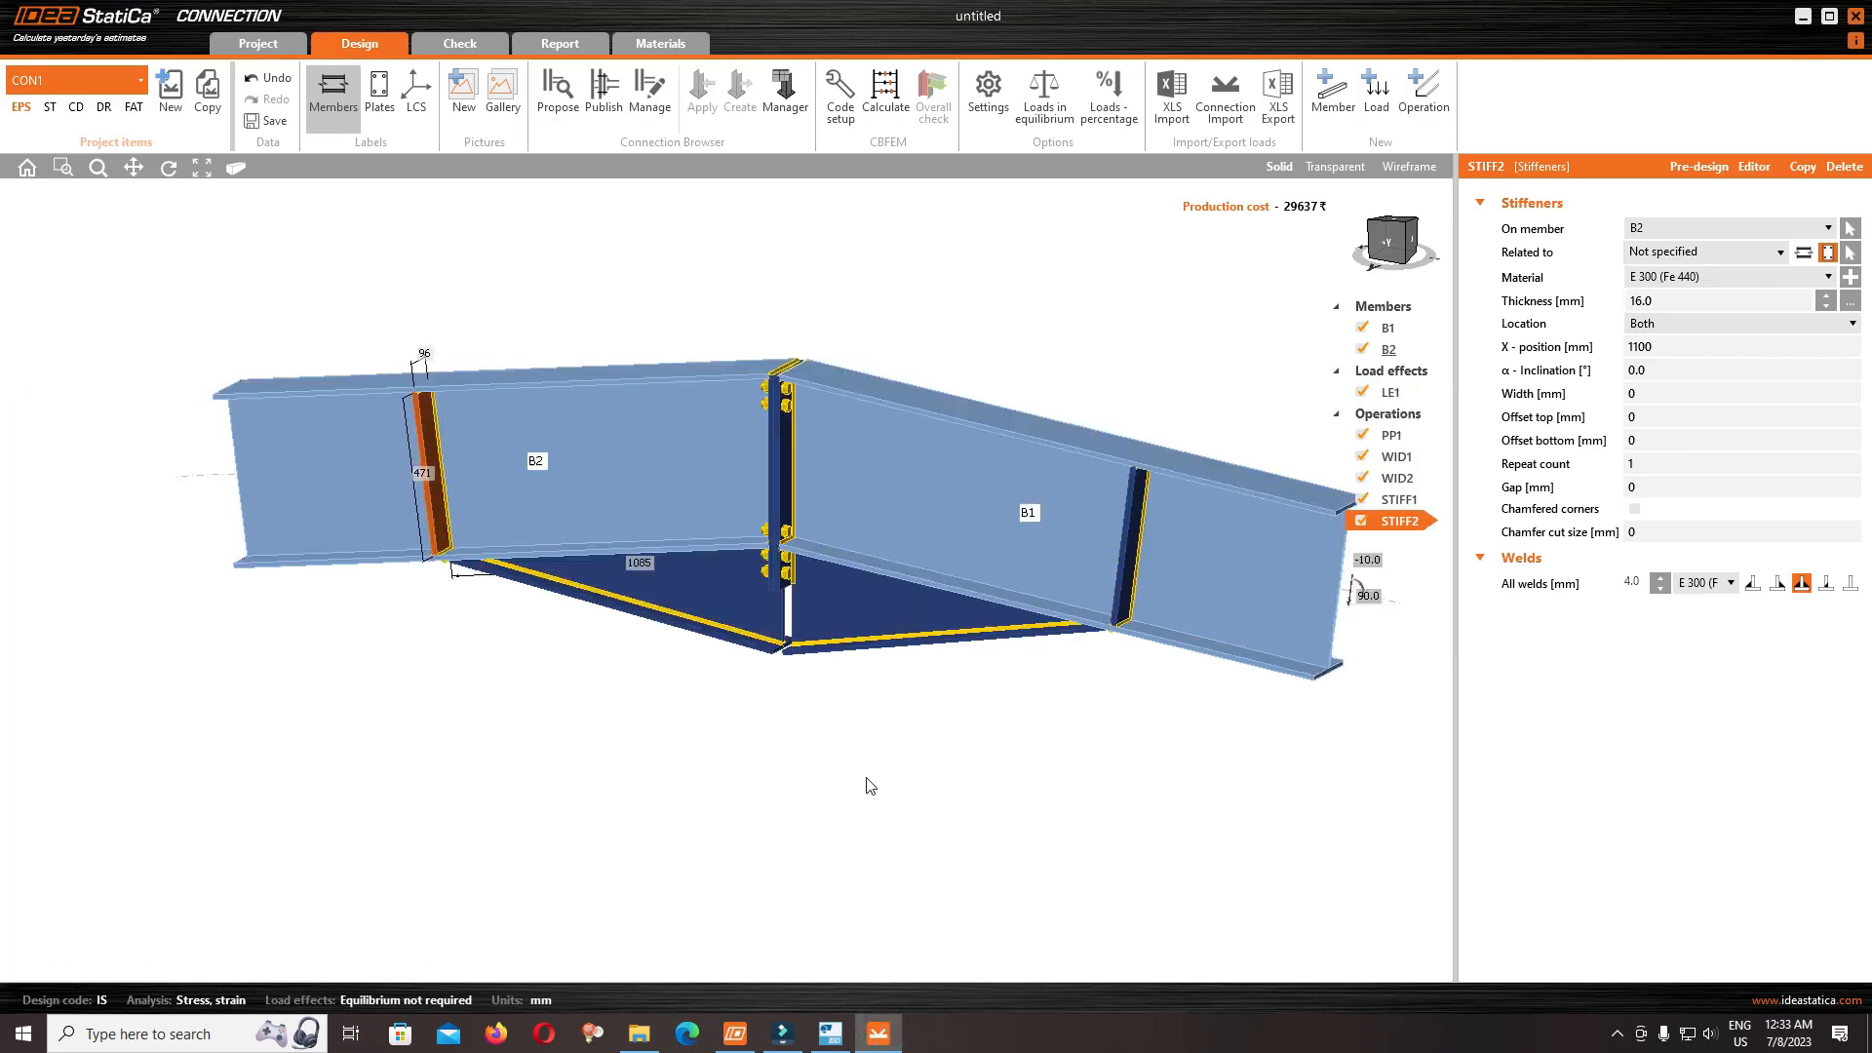
pyautogui.moveTo(819, 622); pyautogui.dragTo(835, 486, button='middle')
pyautogui.scroll(4, 826, 451)
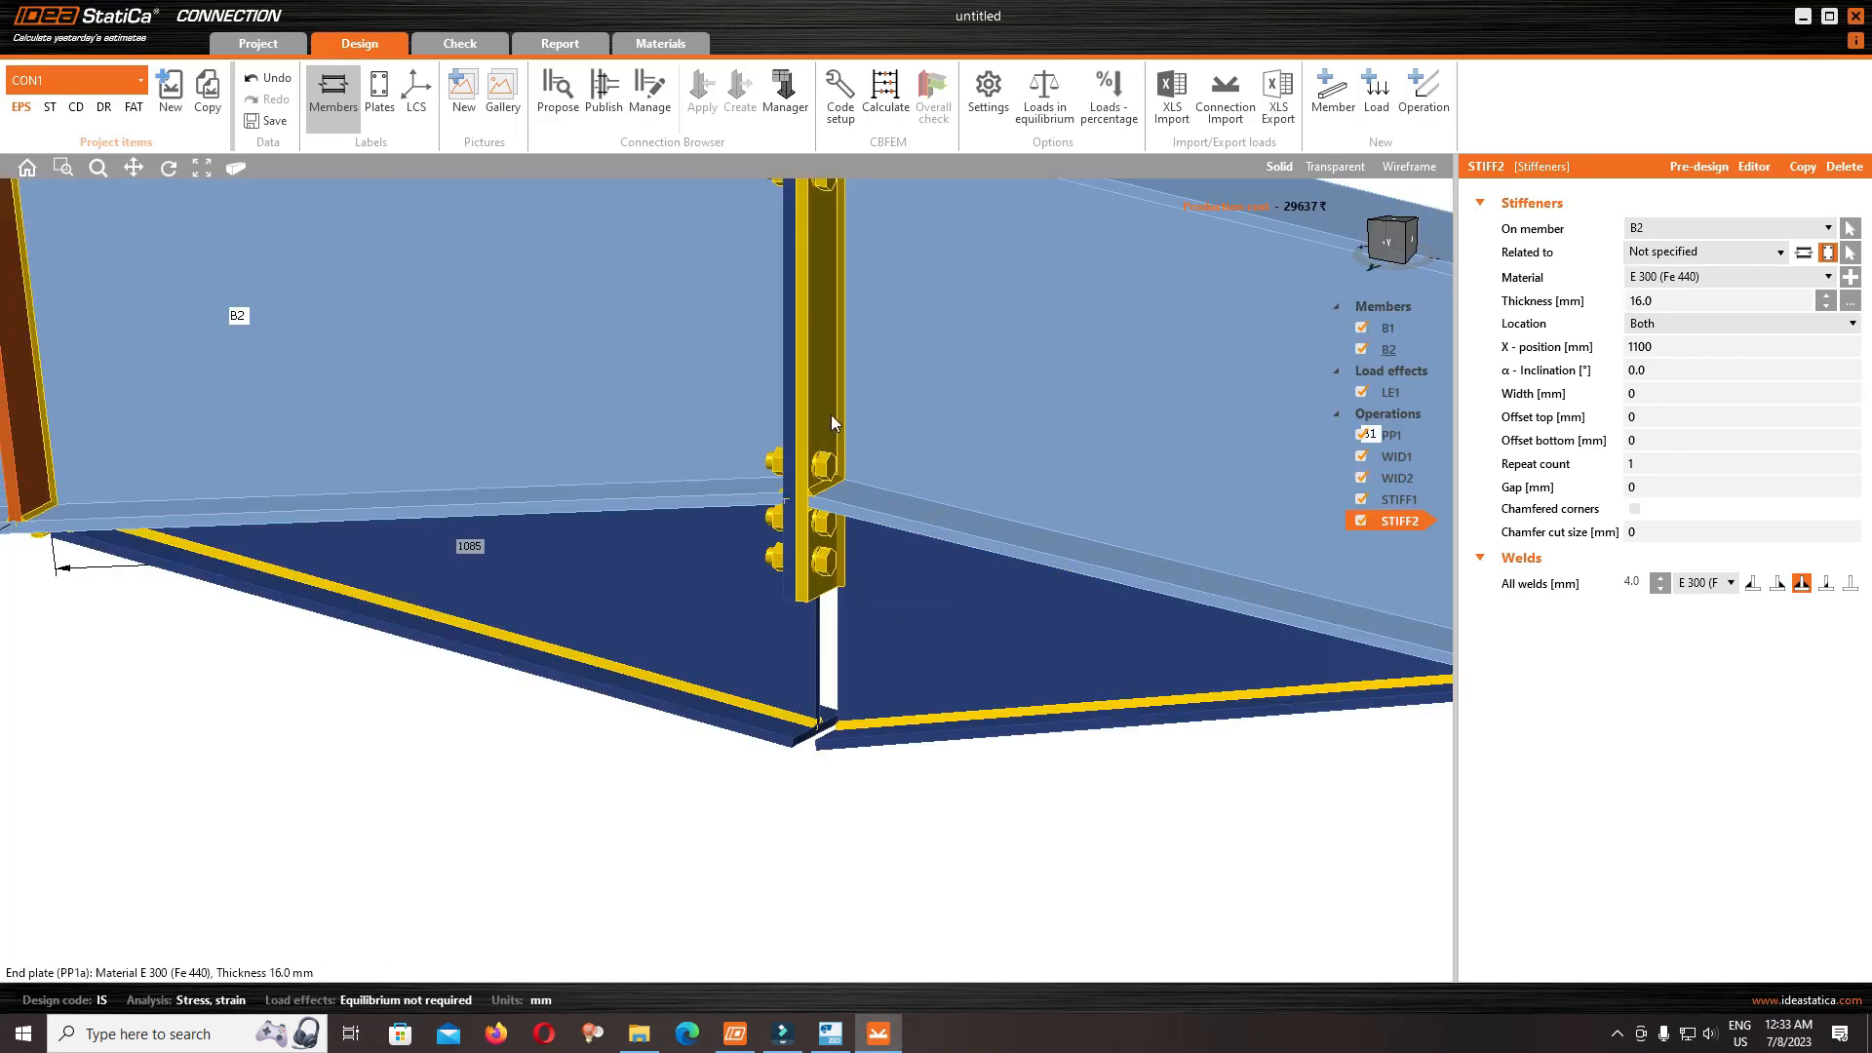
pyautogui.click(830, 422)
pyautogui.scroll(-5, 682, 419)
pyautogui.click(1671, 440)
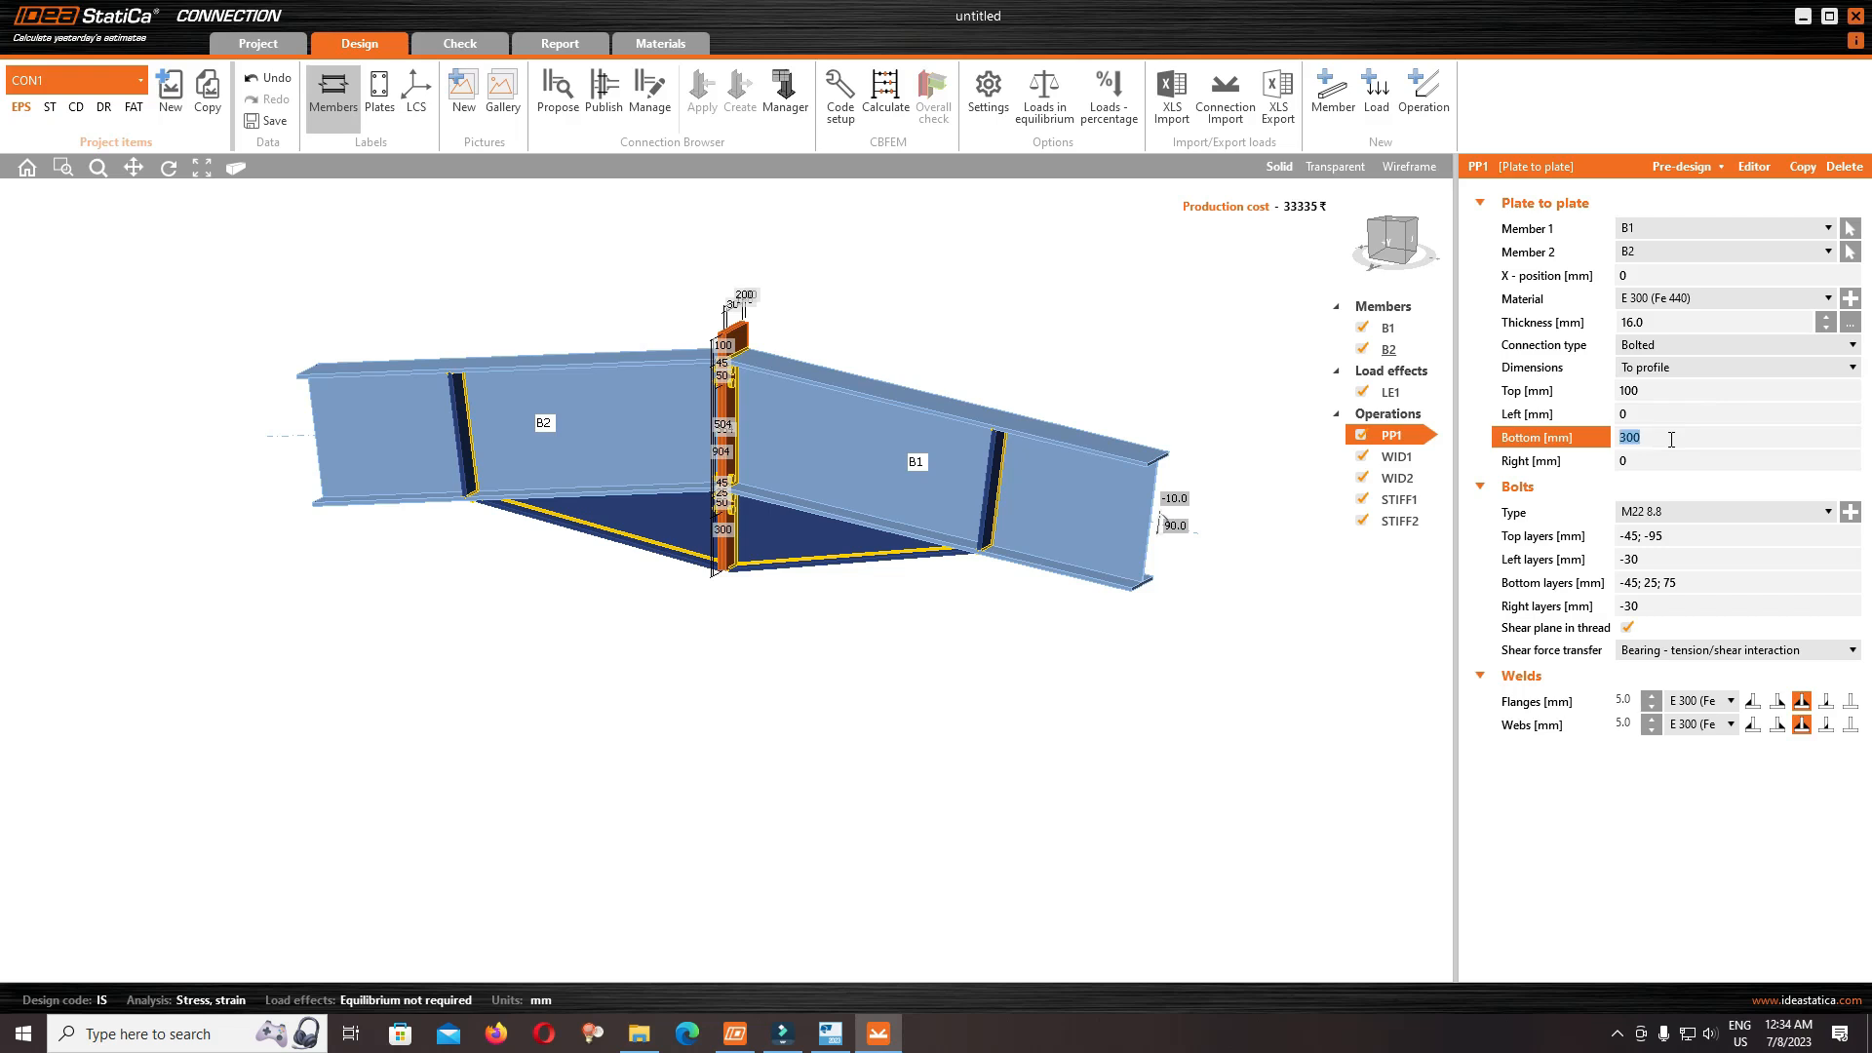
pyautogui.write('40')
pyautogui.click(1662, 413)
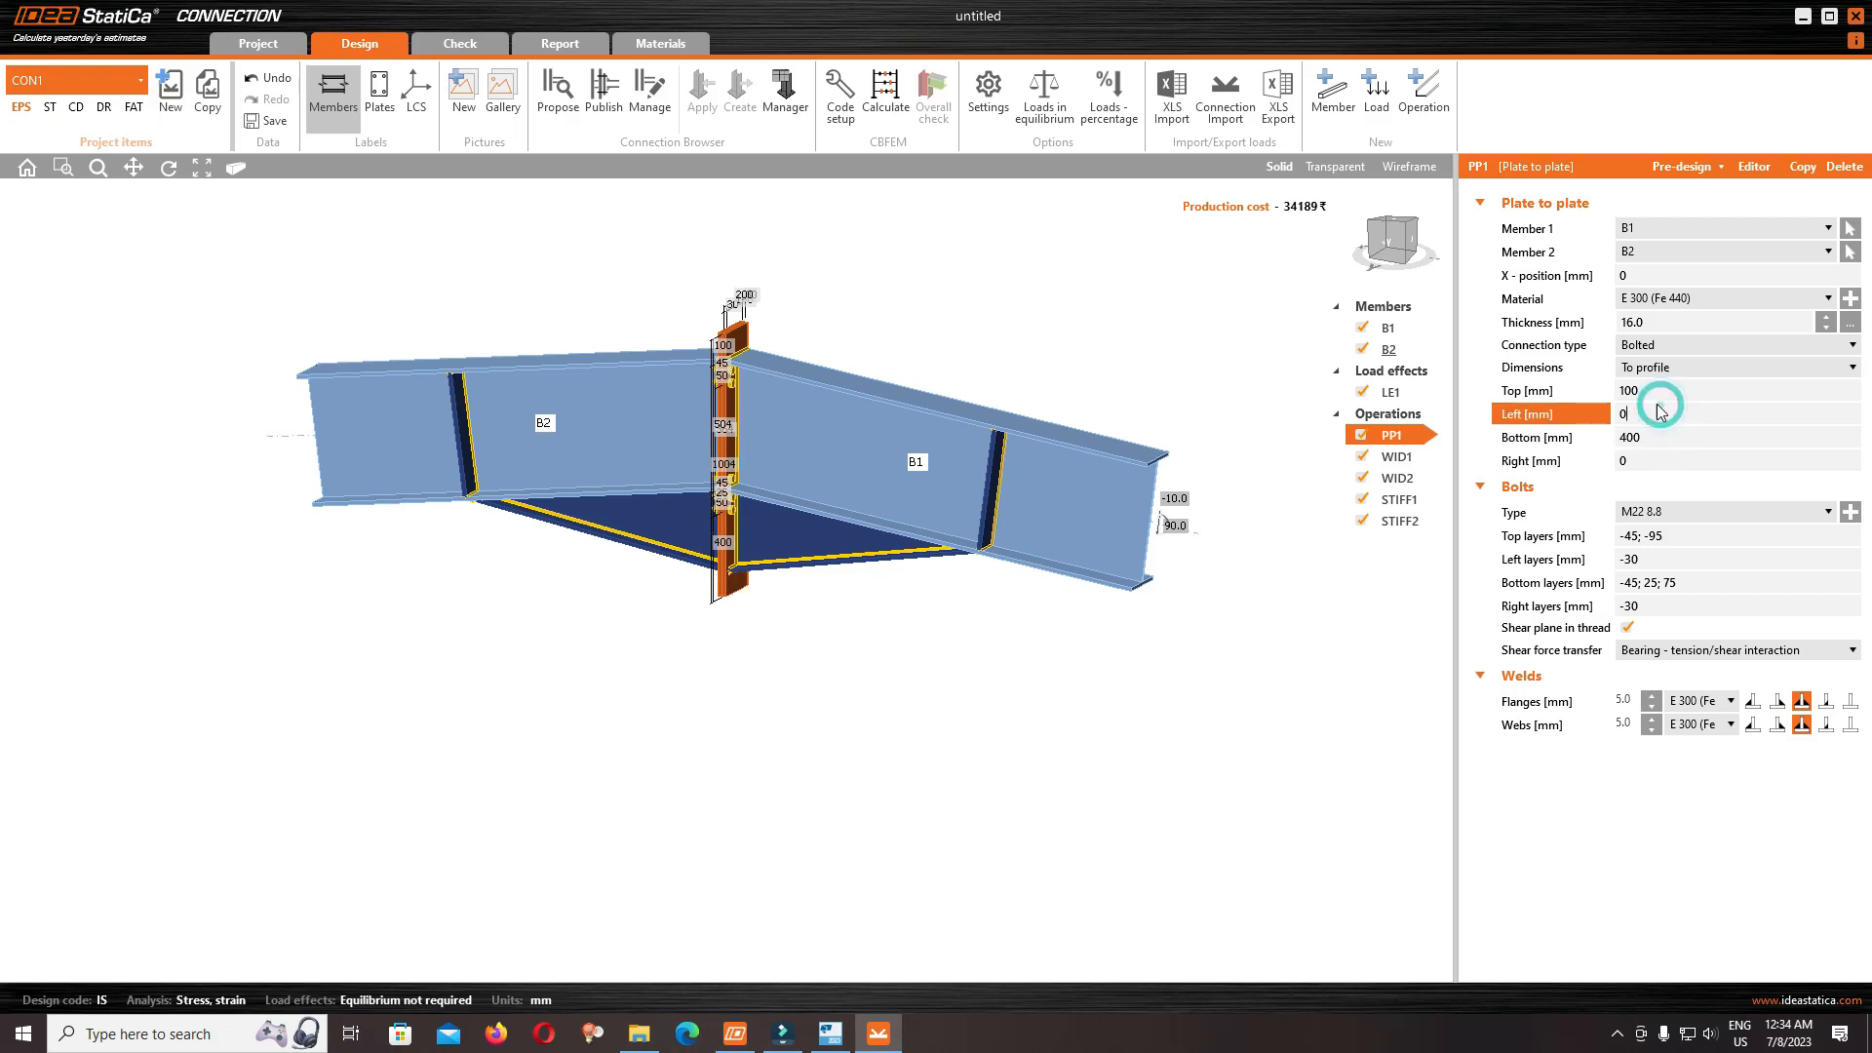
# Set end plate PP1's top bolt layers to 50 -120 -60 mm
pyautogui.click(1407, 226)
pyautogui.moveTo(921, 293); pyautogui.dragTo(1109, 290, button='right')
pyautogui.scroll(4, 1108, 290)
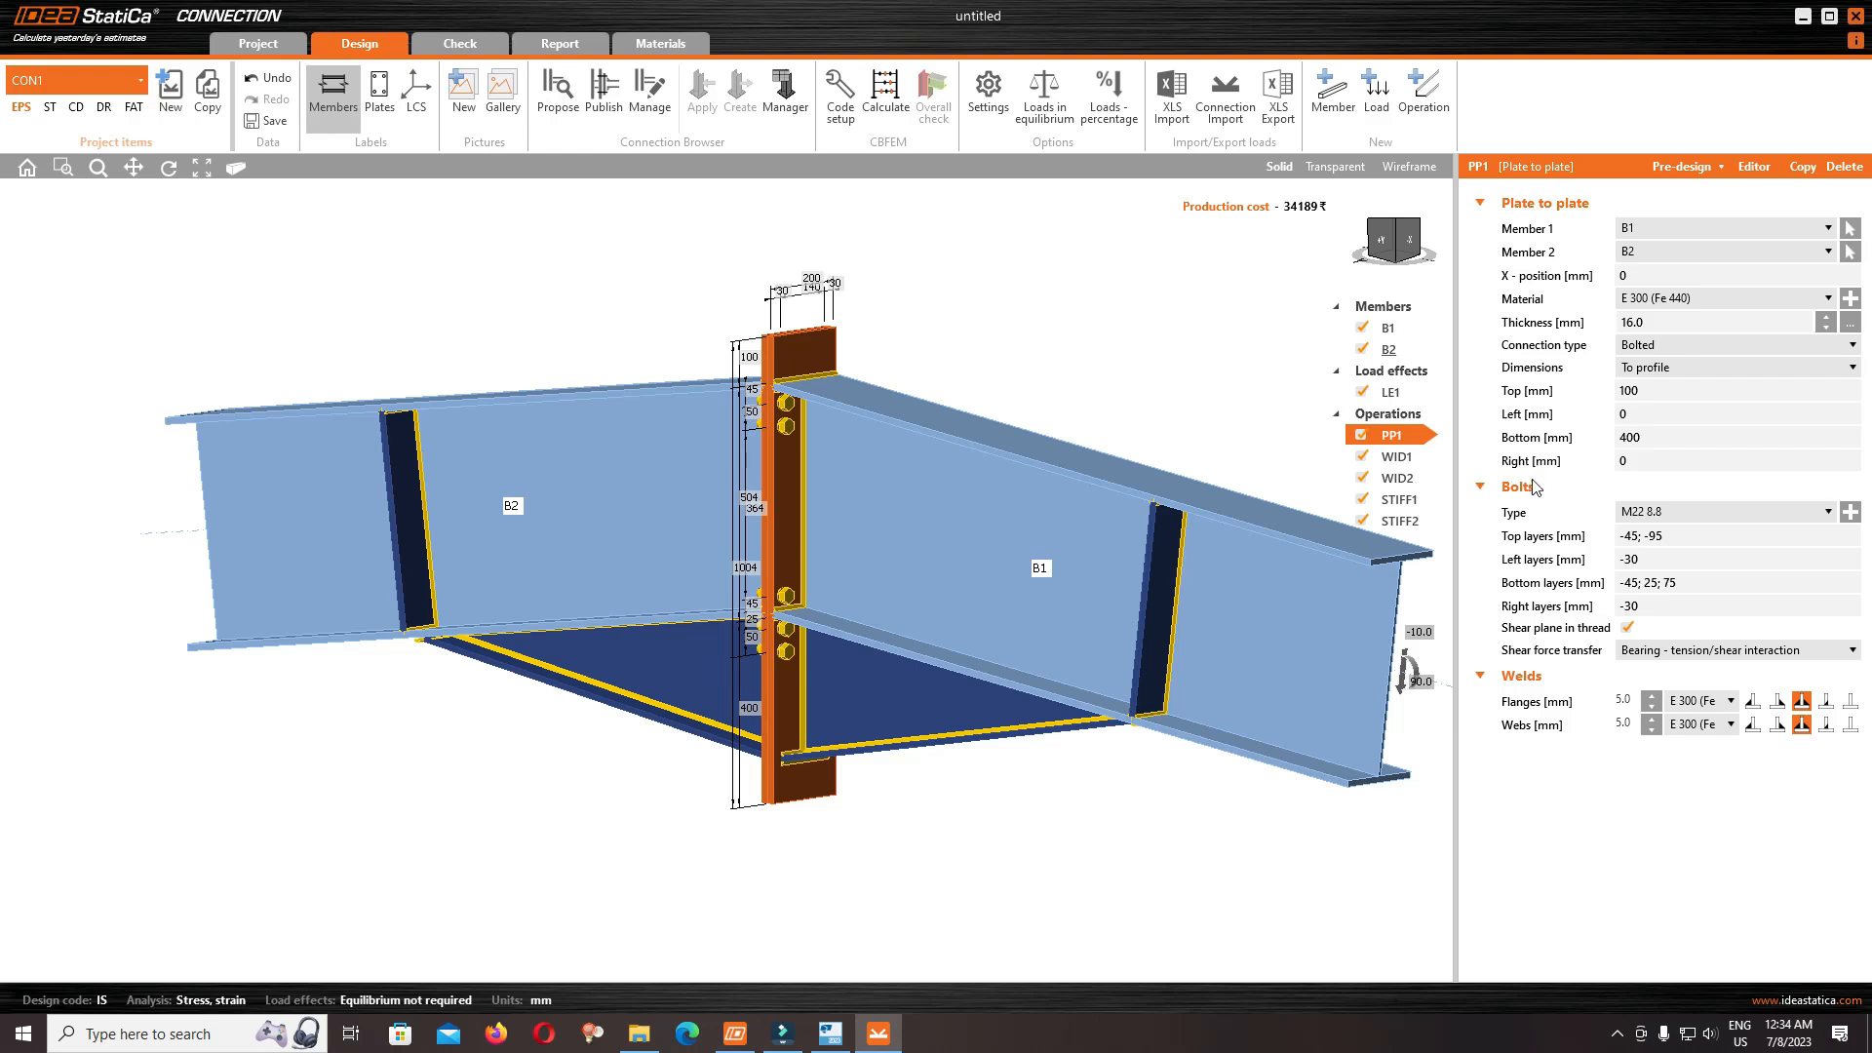
pyautogui.click(1711, 535)
pyautogui.write('50 -')
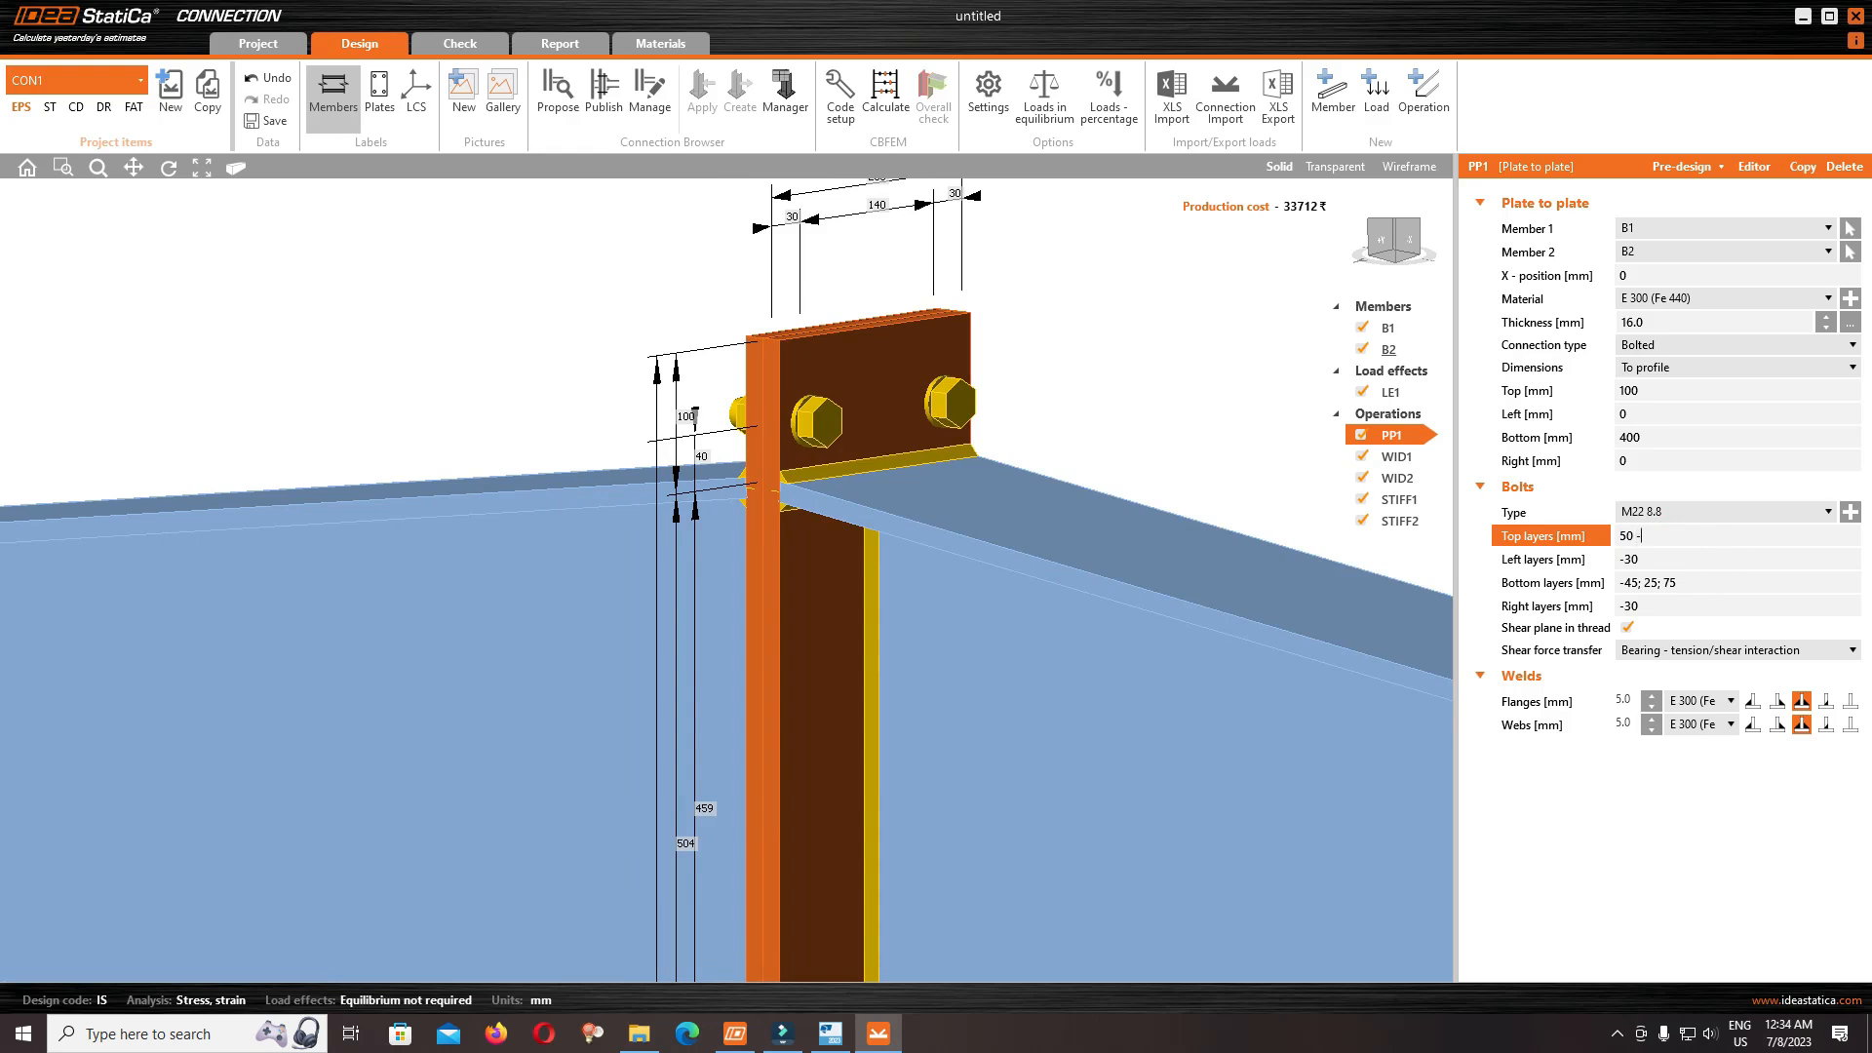
pyautogui.click(1701, 560)
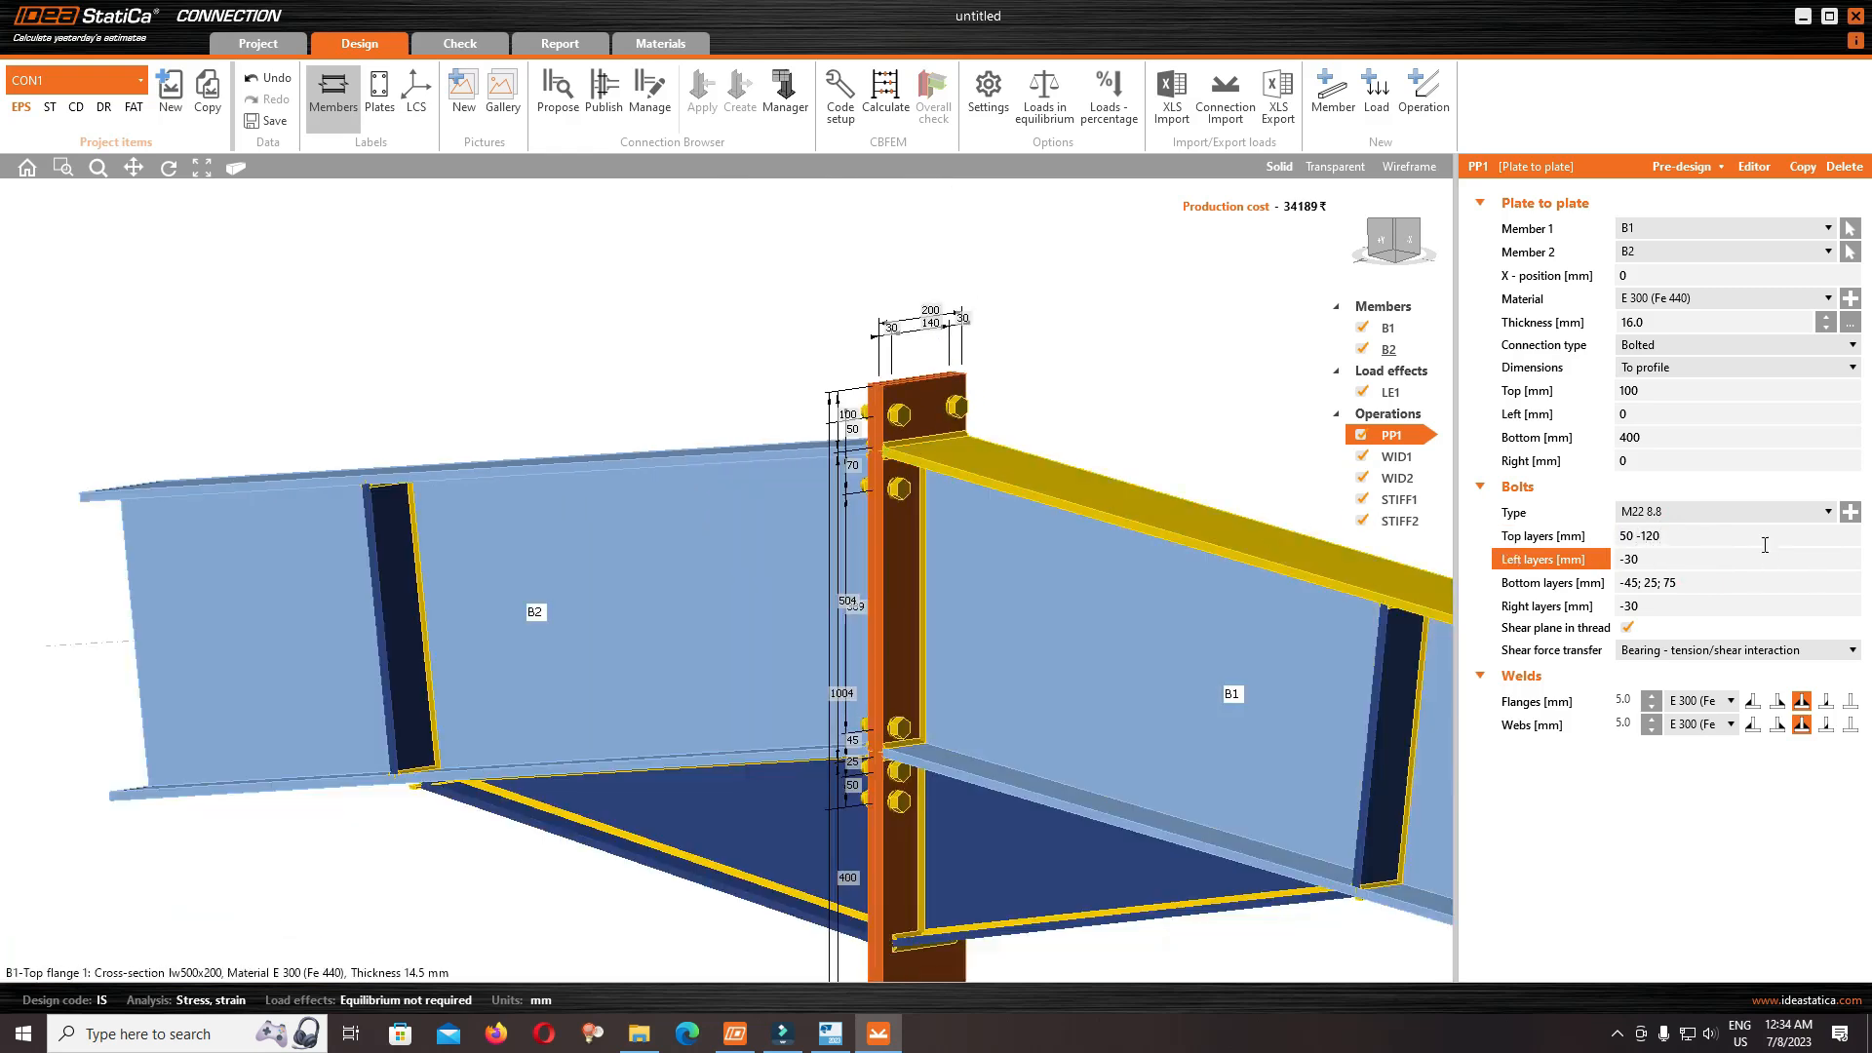
pyautogui.click(1766, 539)
pyautogui.write('-60')
# Try a single bottom bolt layer at 400 mm on end plate PP1
pyautogui.click(1664, 585)
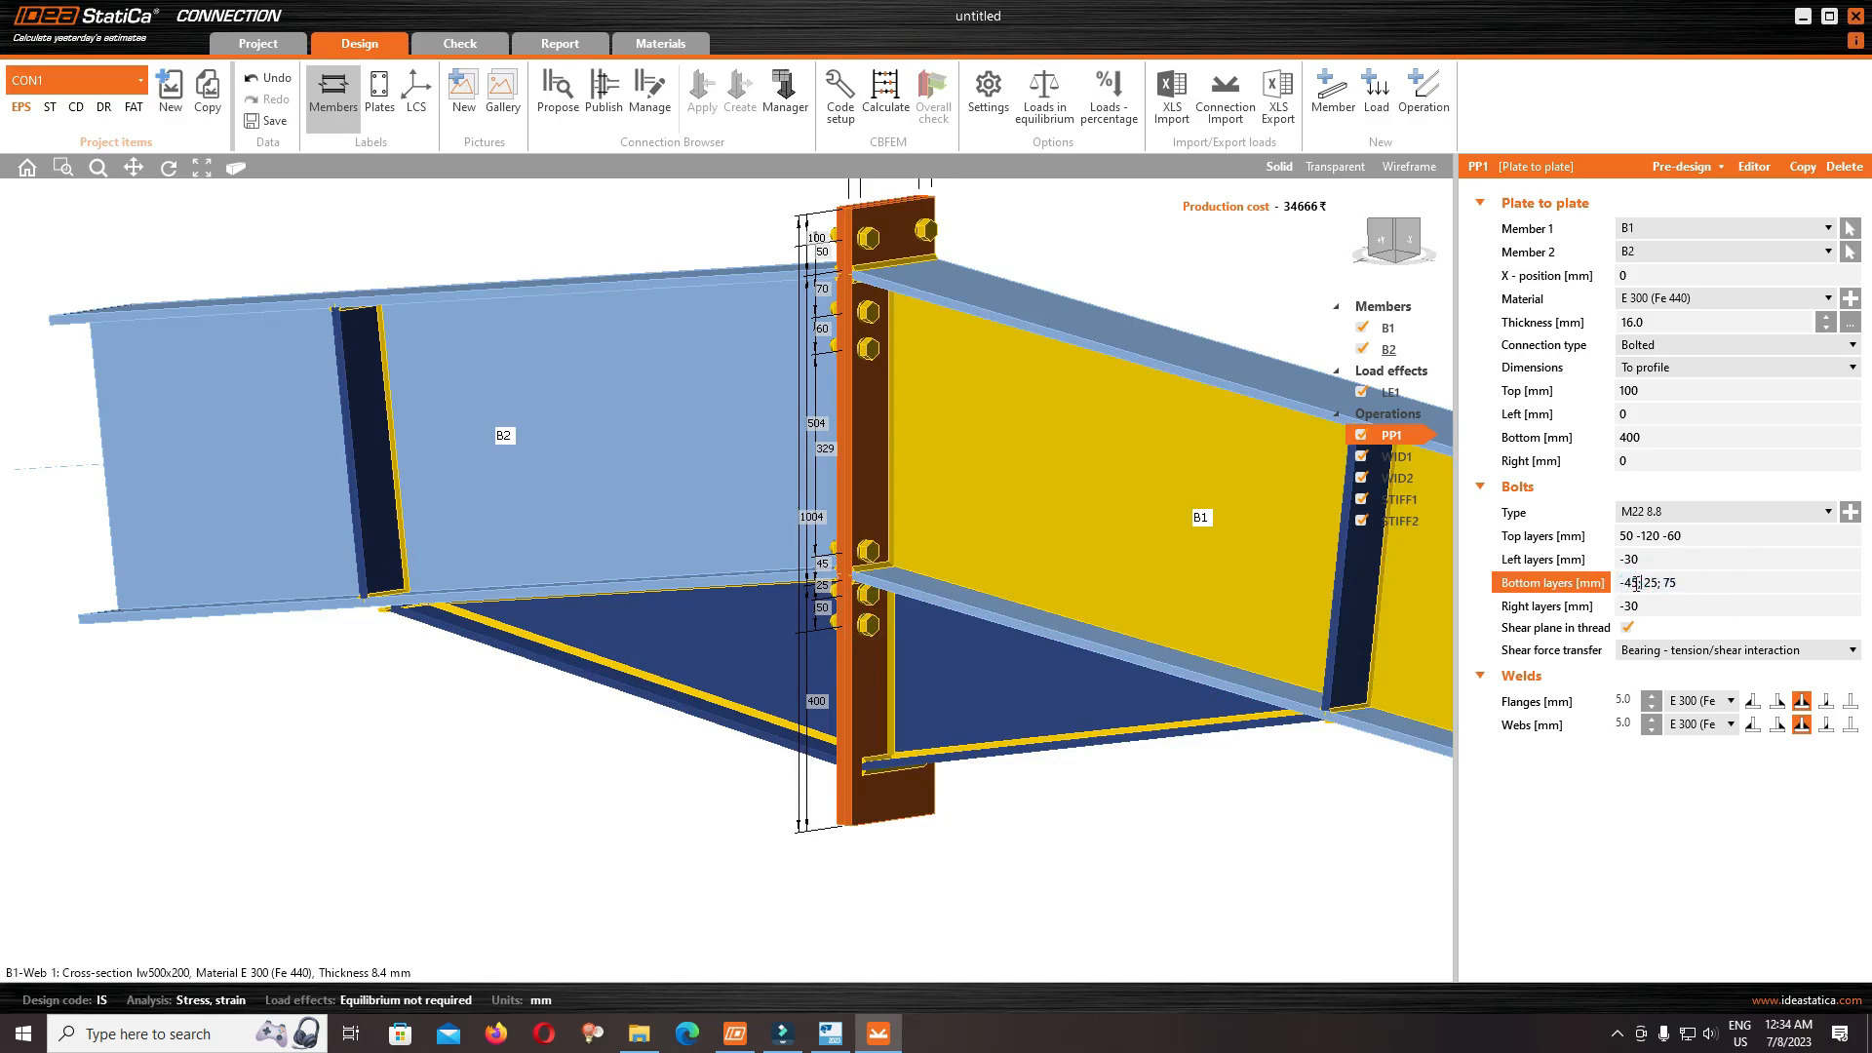
pyautogui.doubleClick(1627, 583)
pyautogui.write('400')
pyautogui.press('Tab')
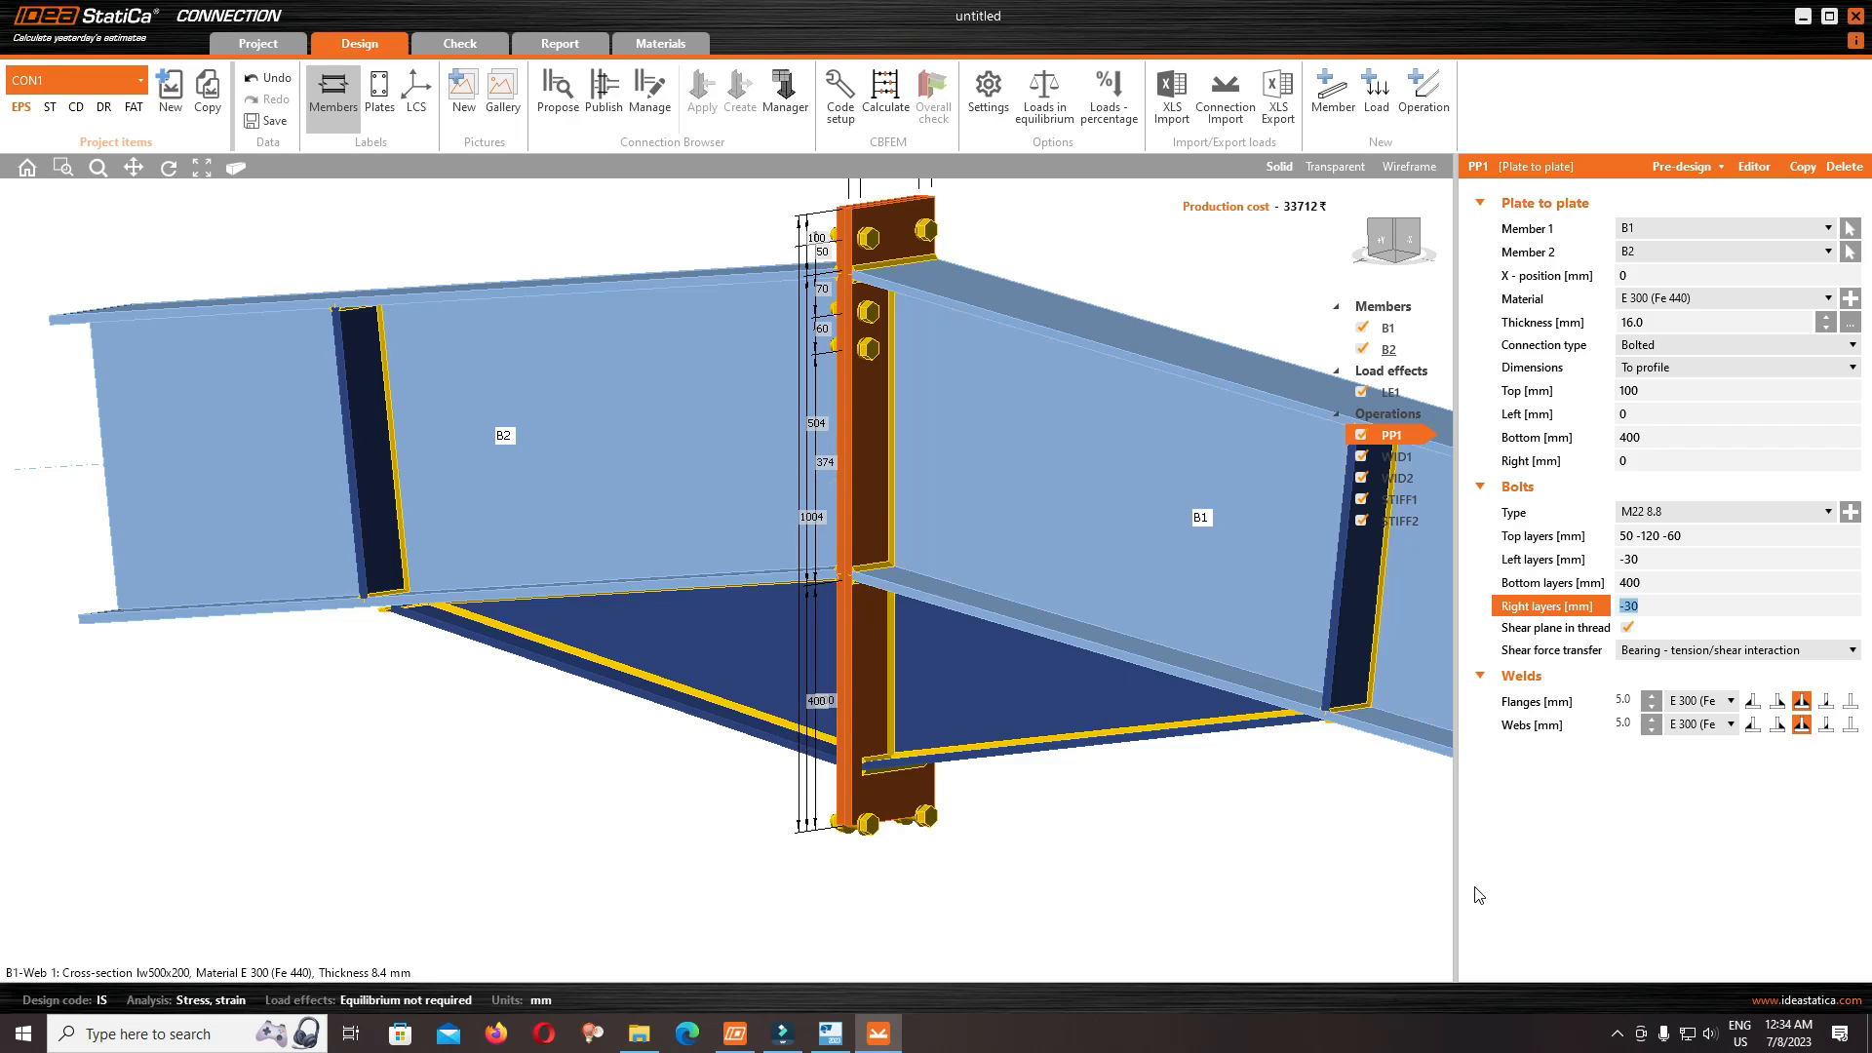
# Set end plate PP1's bottom bolt layers to 350 -110 -60 mm
pyautogui.doubleClick(1704, 585)
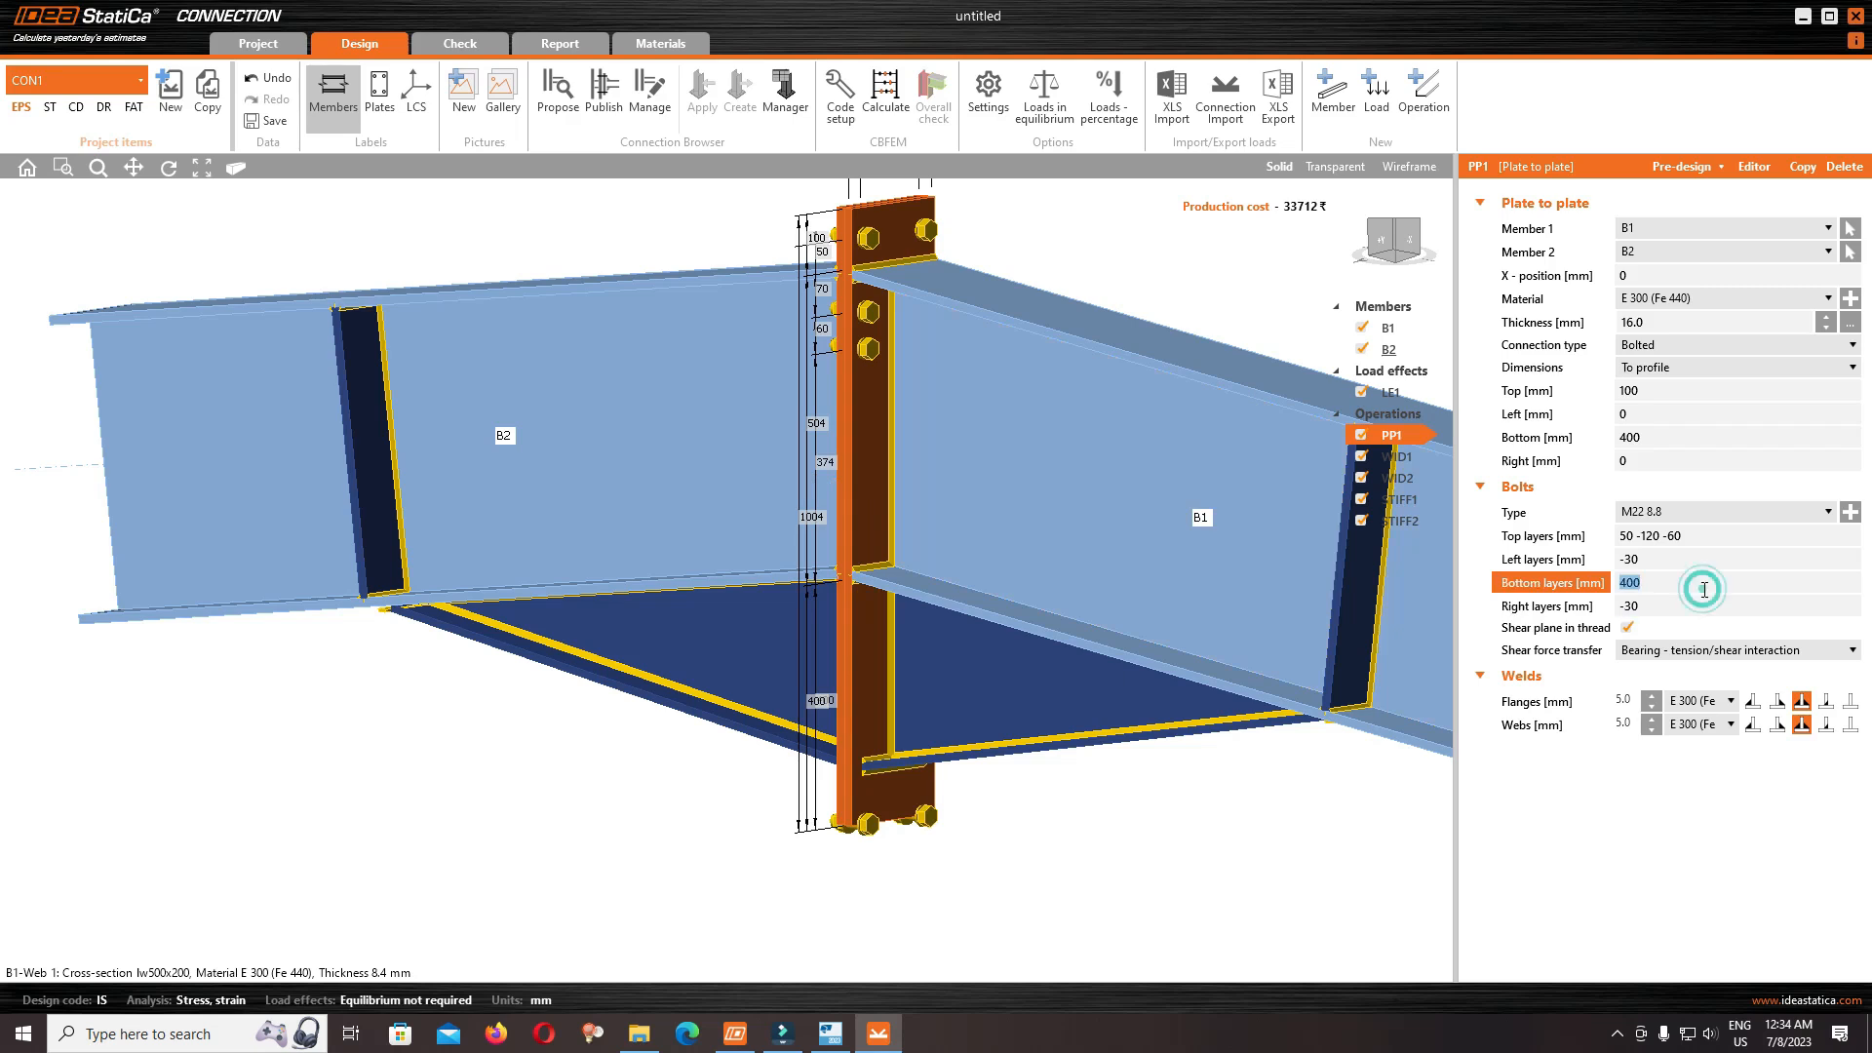
pyautogui.write('36')
pyautogui.press('Return')
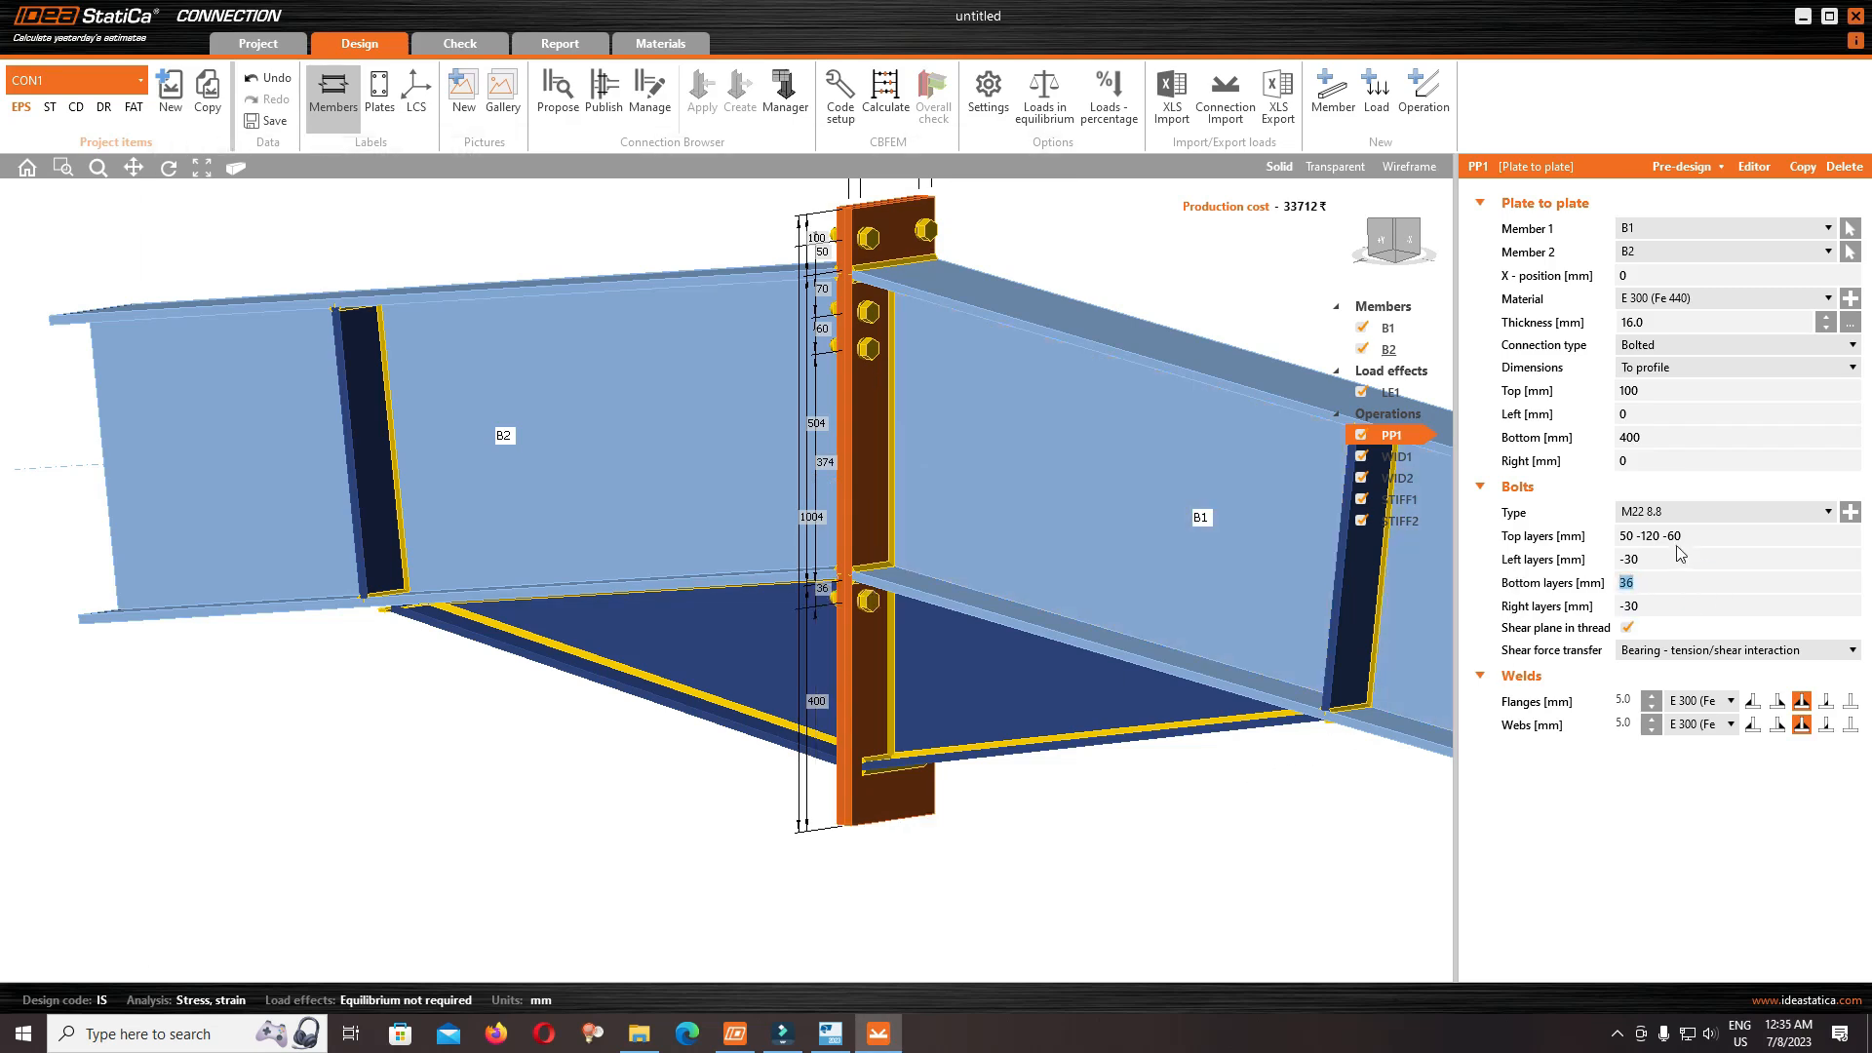
pyautogui.write('360')
pyautogui.press('Return')
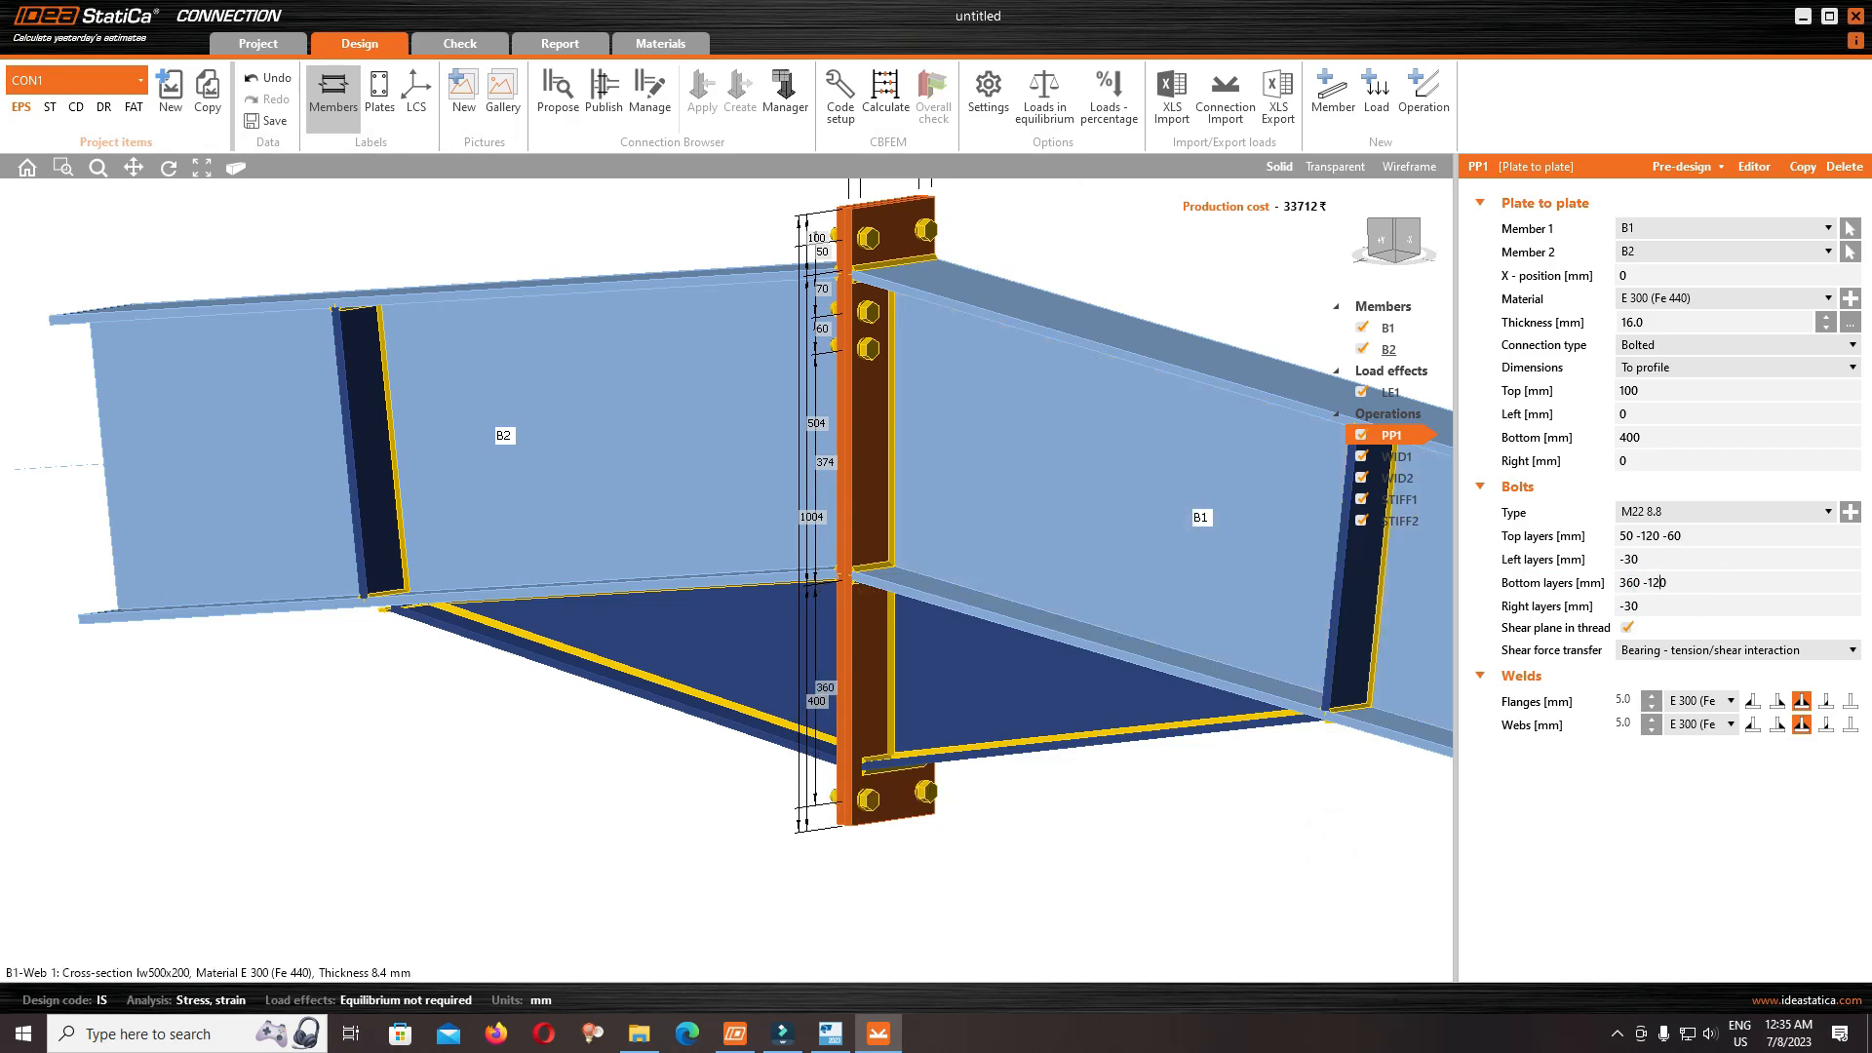
pyautogui.press('Return')
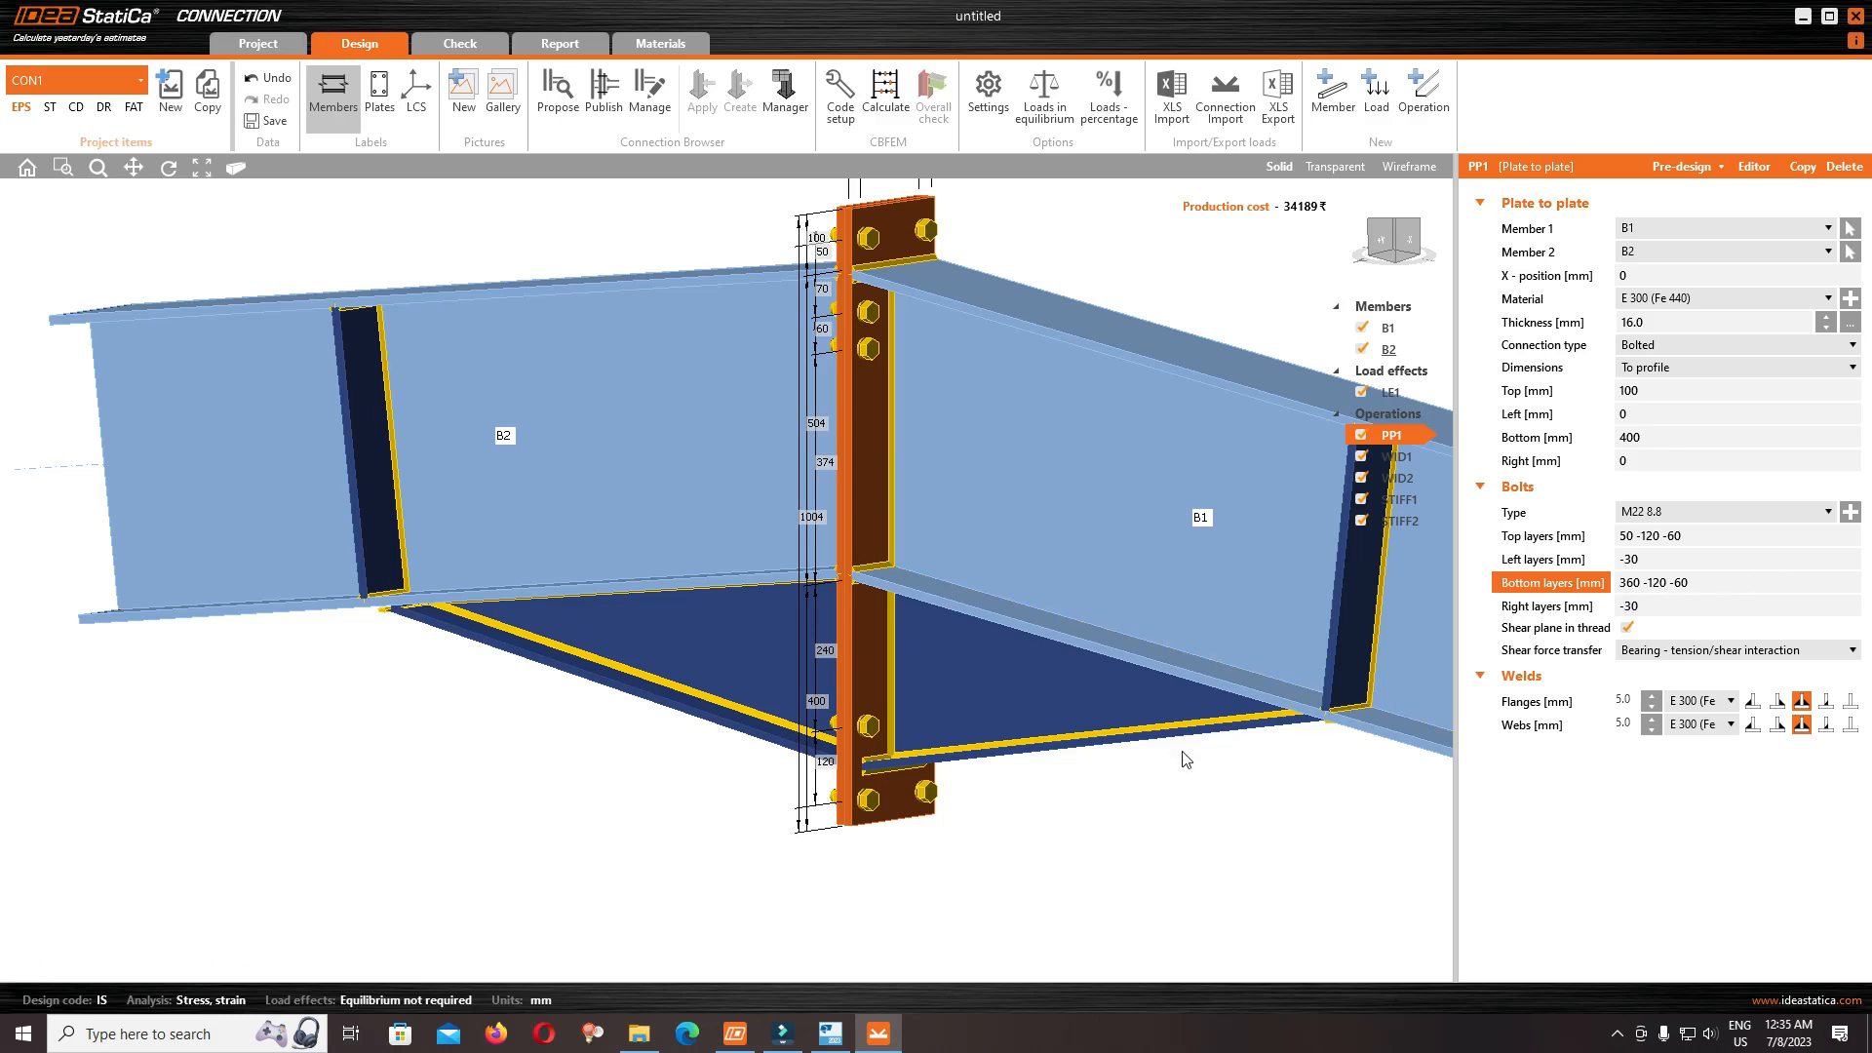
pyautogui.press('Tab')
# Examine the bolt rows along end plate PP1 and their clearance to the haunch flange and beam flanges
pyautogui.scroll(5, 907, 853)
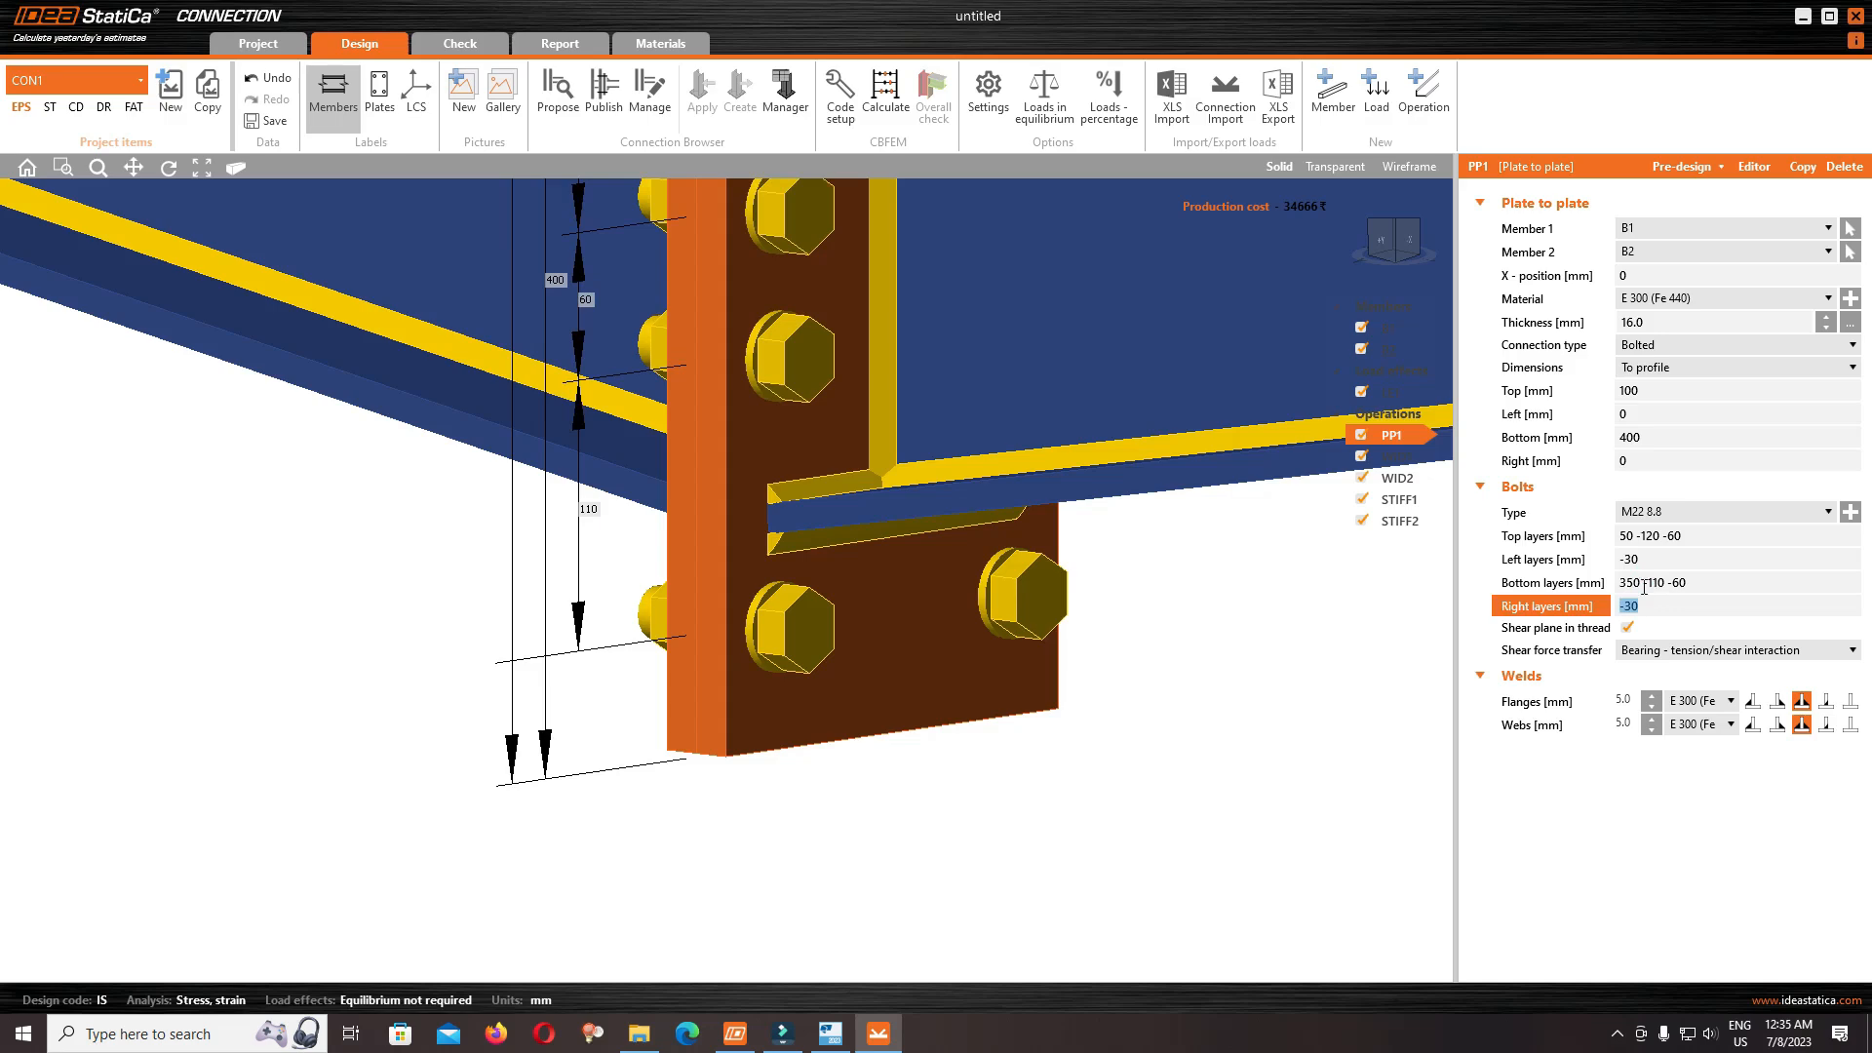
pyautogui.scroll(-8, 1009, 492)
pyautogui.scroll(3, 942, 289)
pyautogui.moveTo(1033, 425); pyautogui.dragTo(852, 426, button='middle')
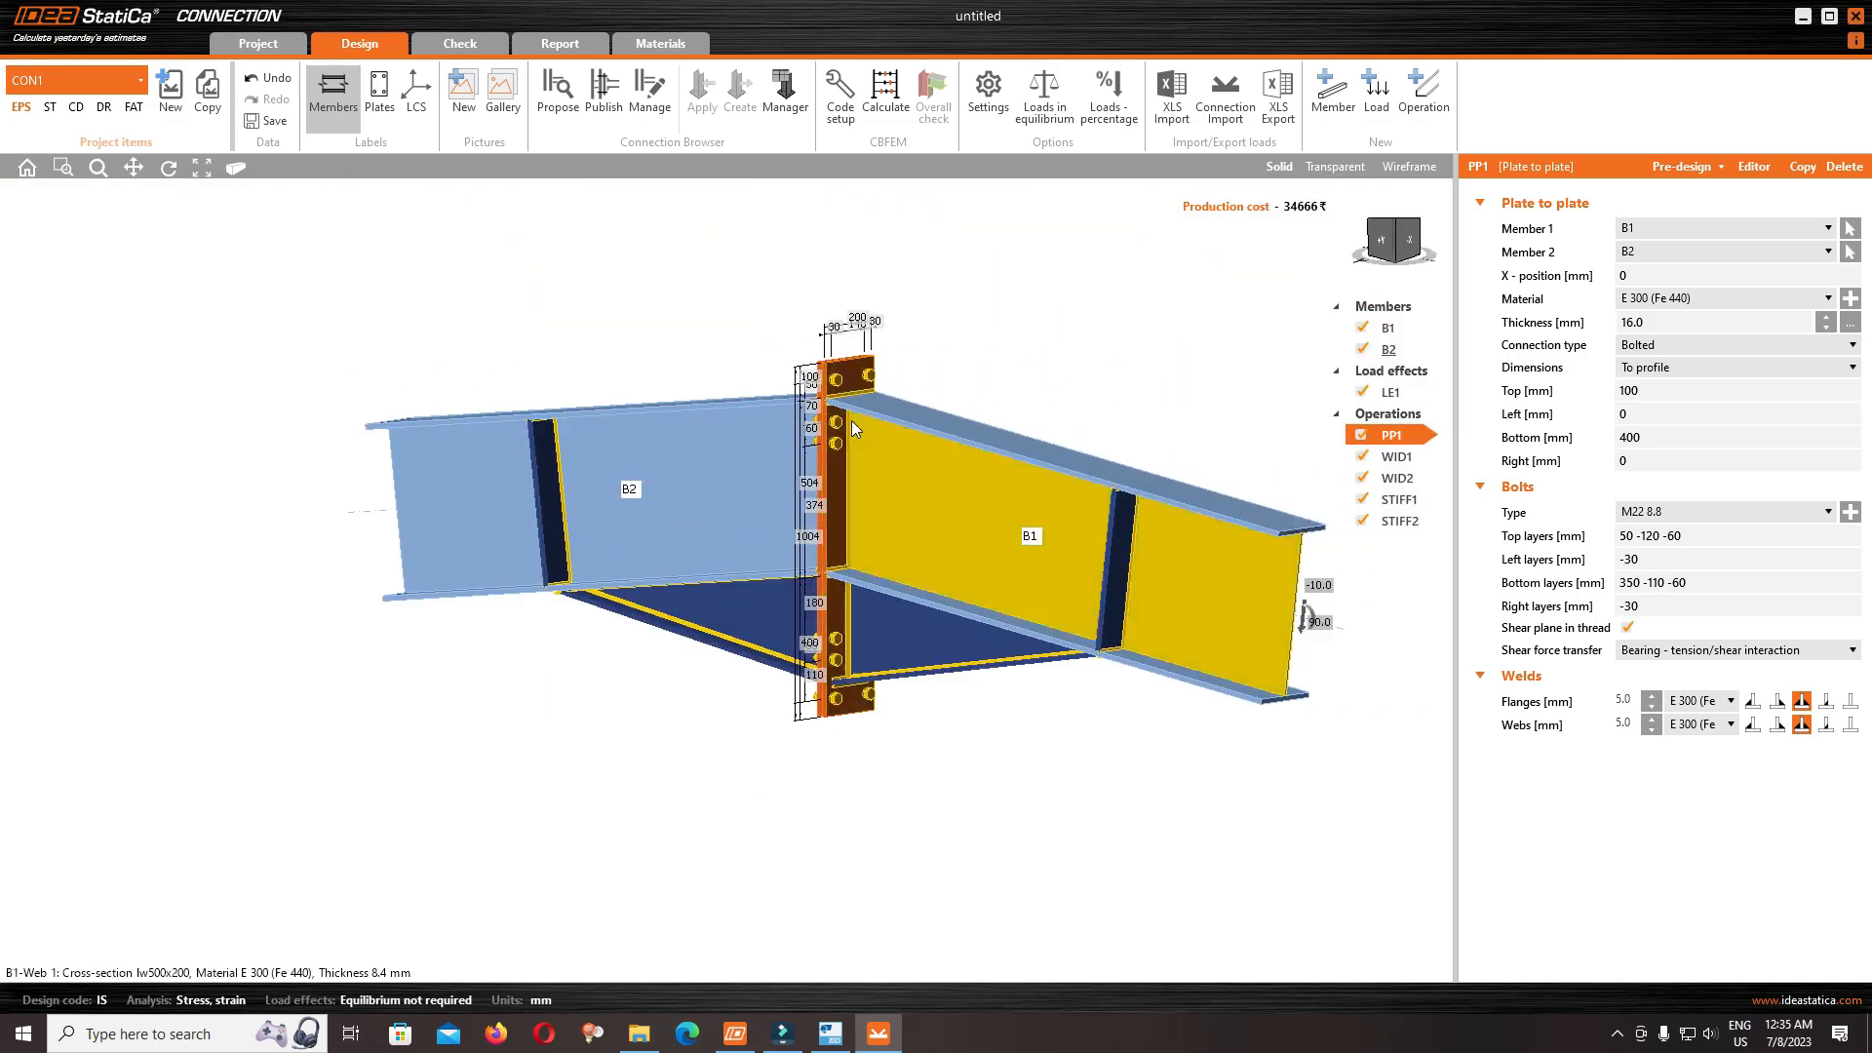
pyautogui.scroll(3, 853, 429)
pyautogui.scroll(-3, 822, 597)
pyautogui.scroll(3, 788, 682)
pyautogui.scroll(-2, 751, 720)
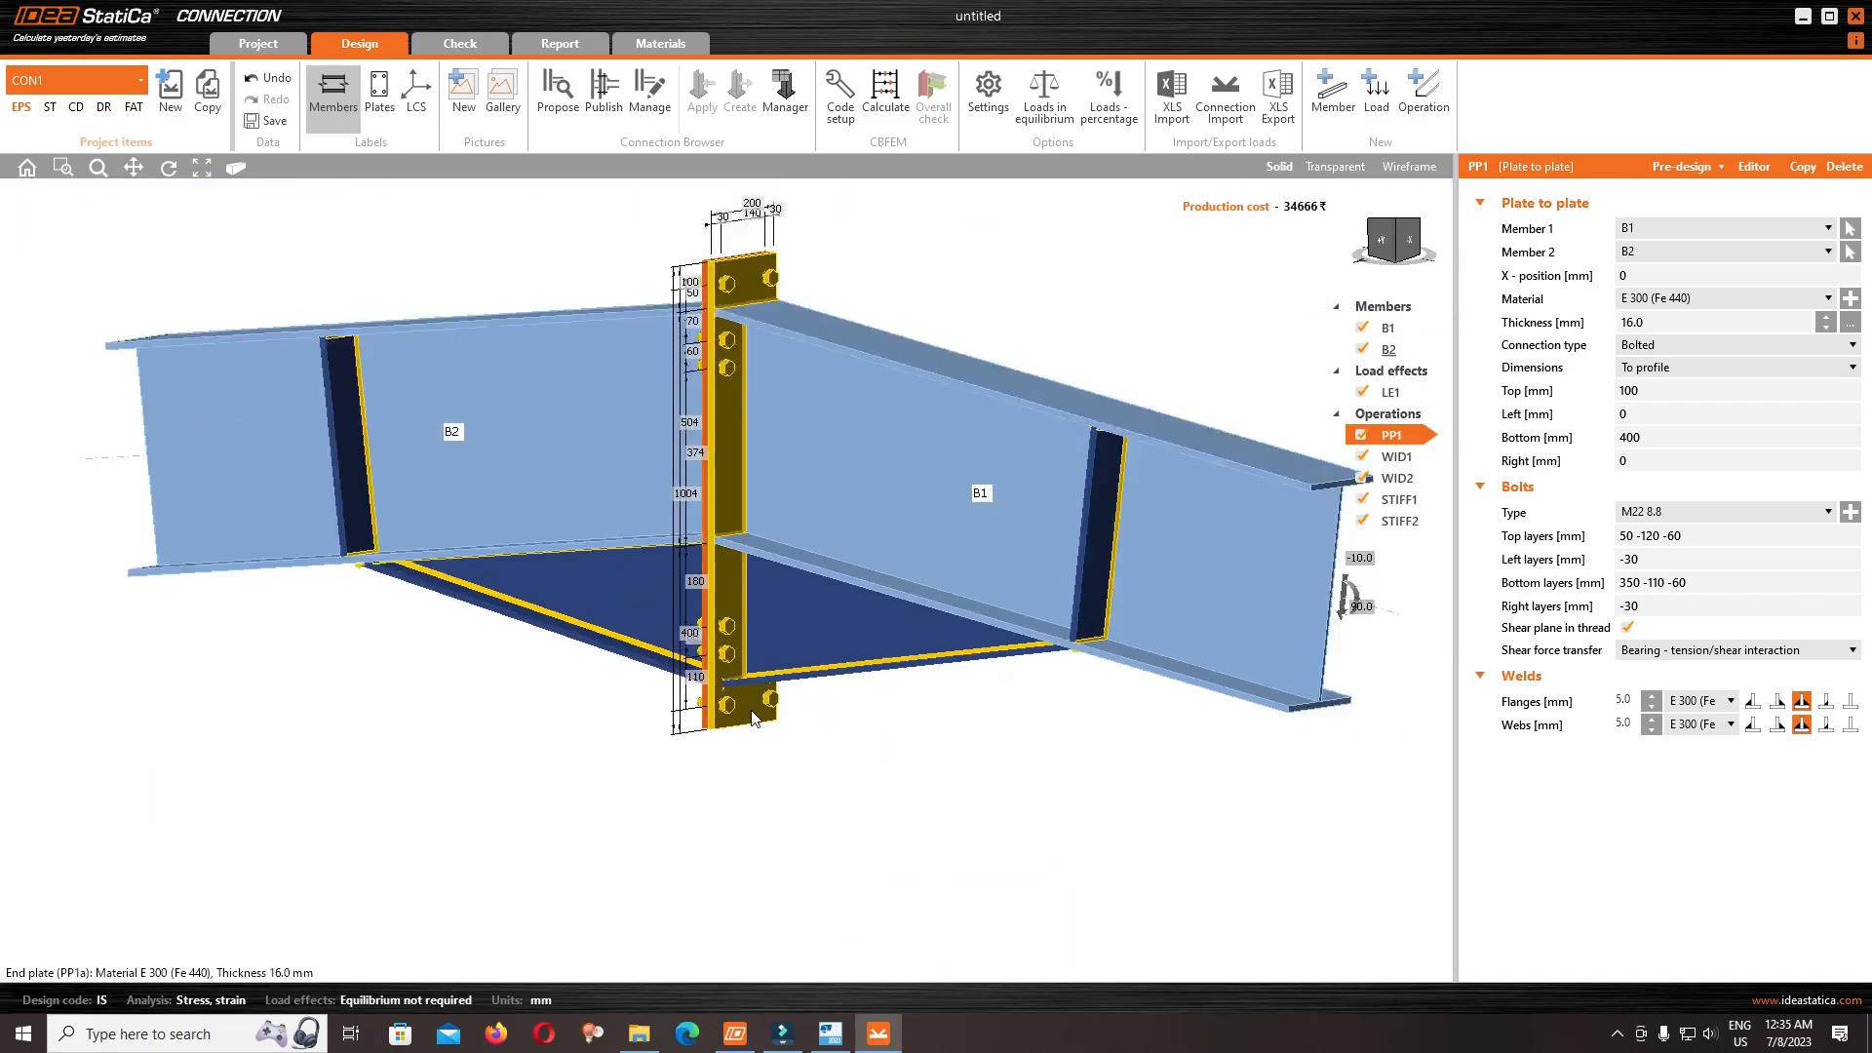
pyautogui.scroll(-2, 750, 719)
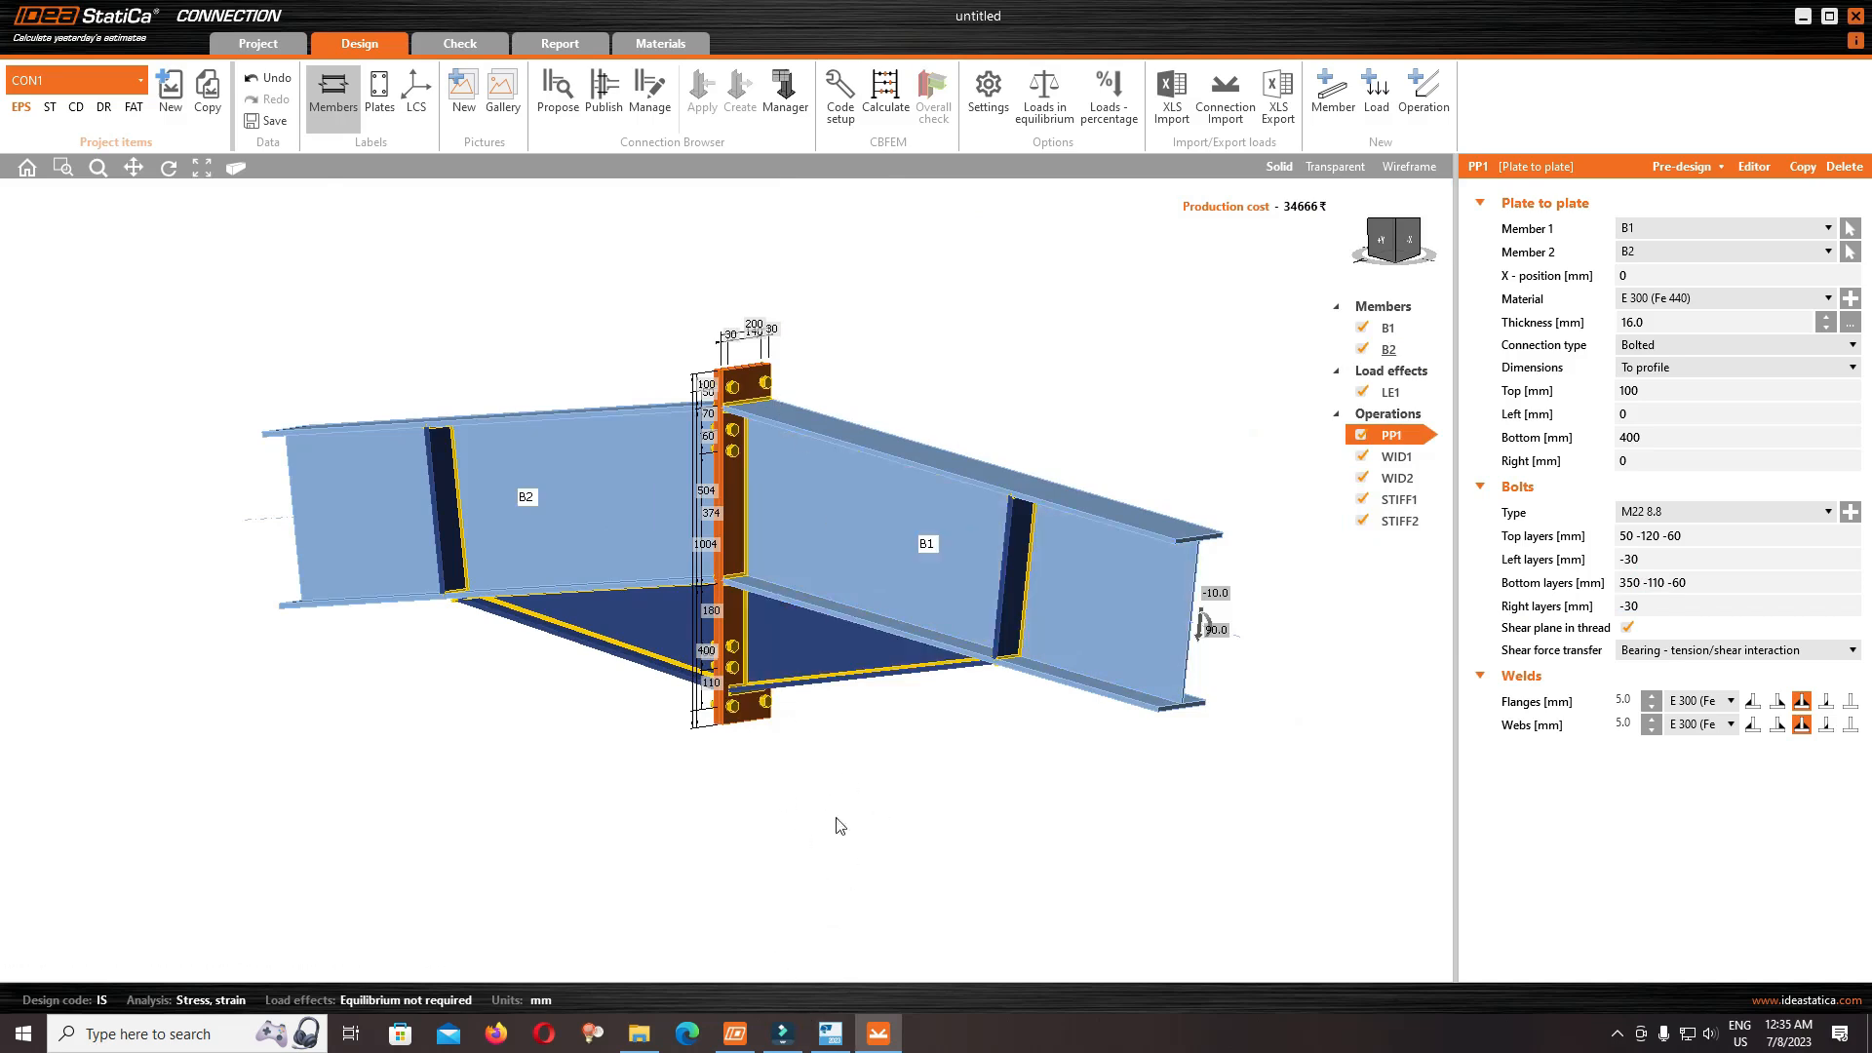
# Switch to Tekla Structural Designer and inspect the rafters' major moment diagram at the ridge
pyautogui.click(830, 1033)
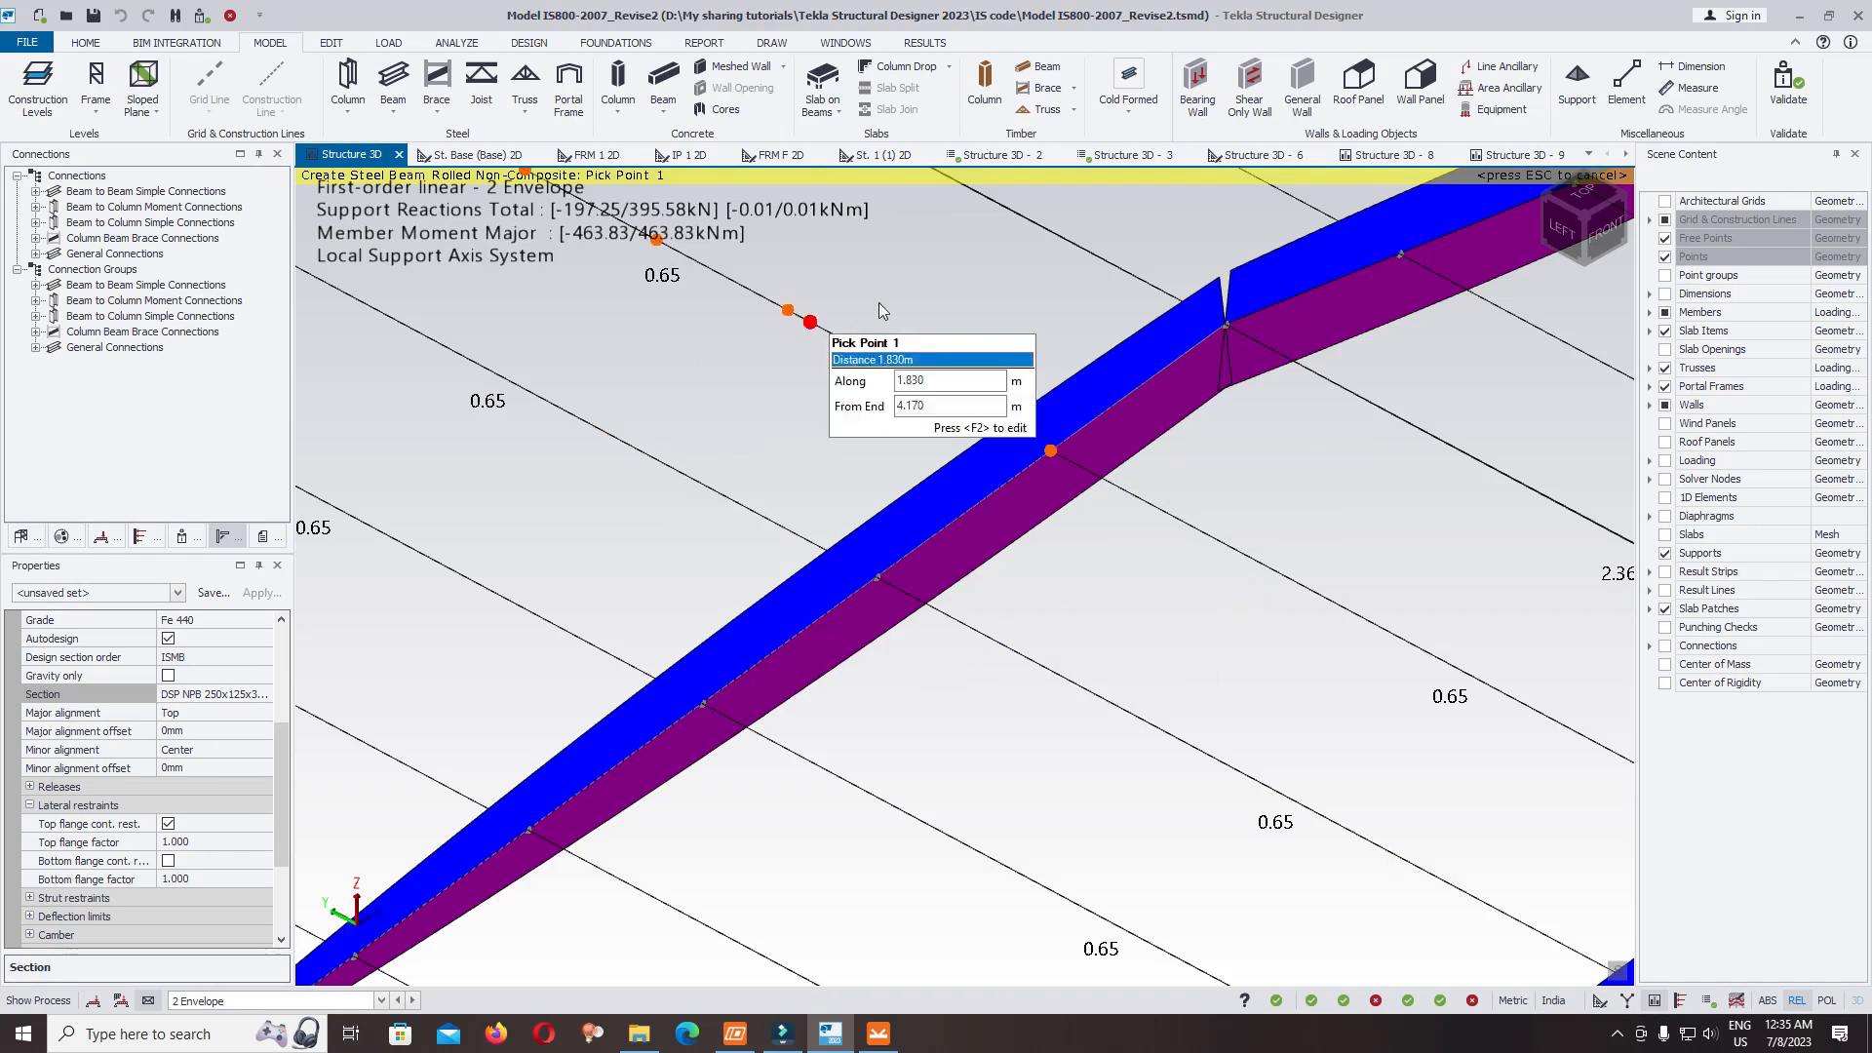
pyautogui.scroll(3, 1207, 383)
pyautogui.scroll(2, 1207, 384)
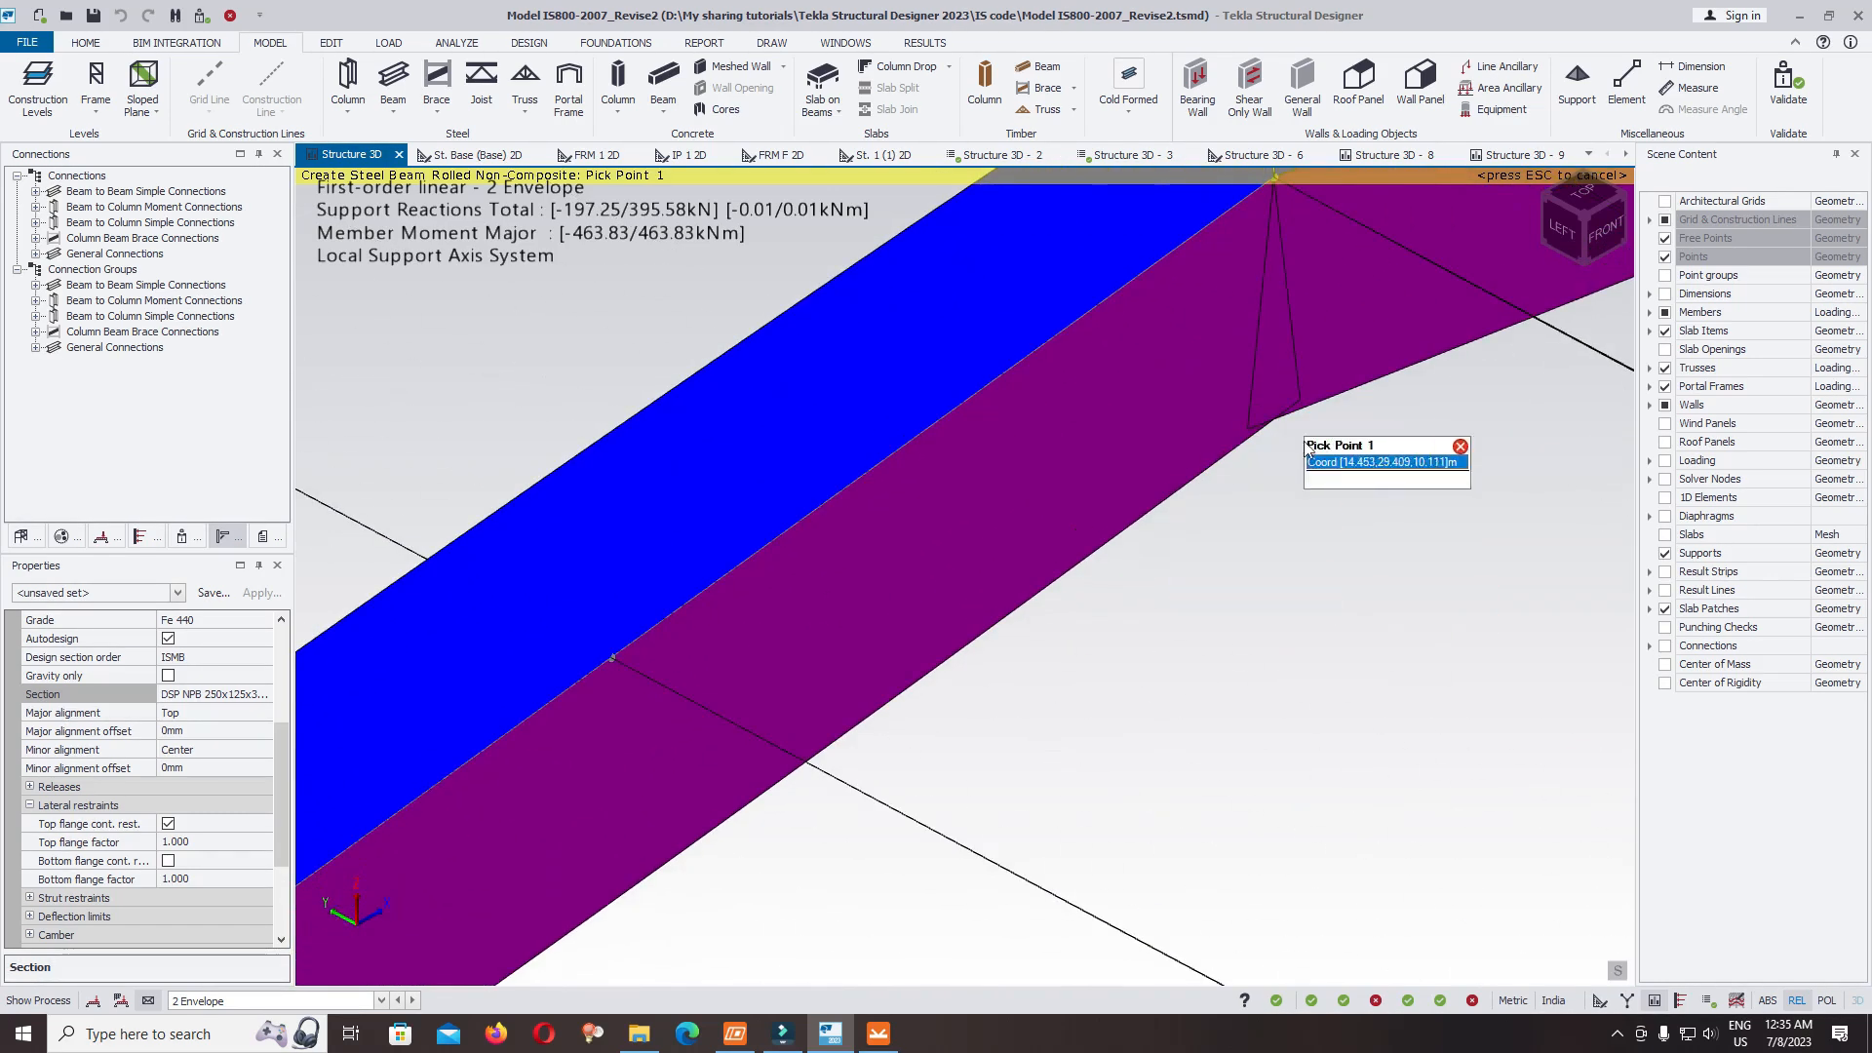
pyautogui.scroll(-3, 1088, 565)
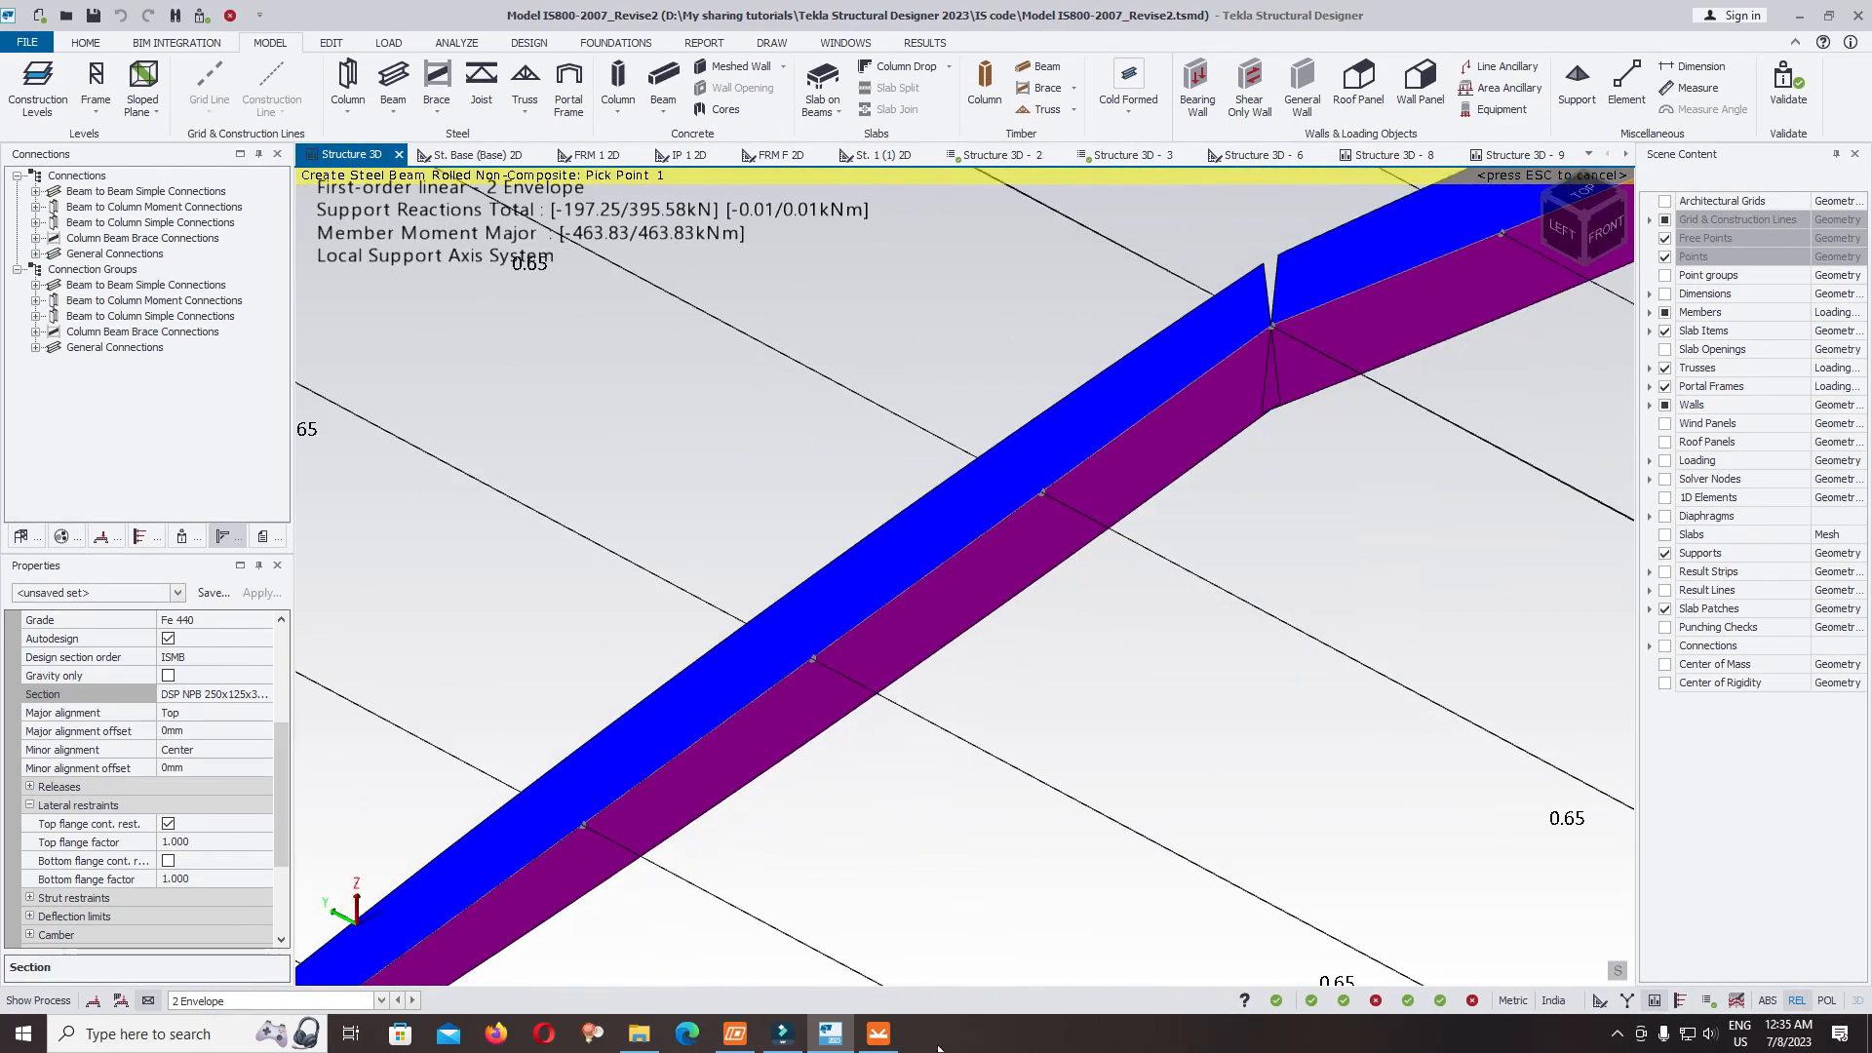
# Look up the rafter's ridge moment in its Tekla Structural Designer loading analysis and set My of IDEA StatiCa load effect LE1 to 191 kNm
pyautogui.click(874, 1039)
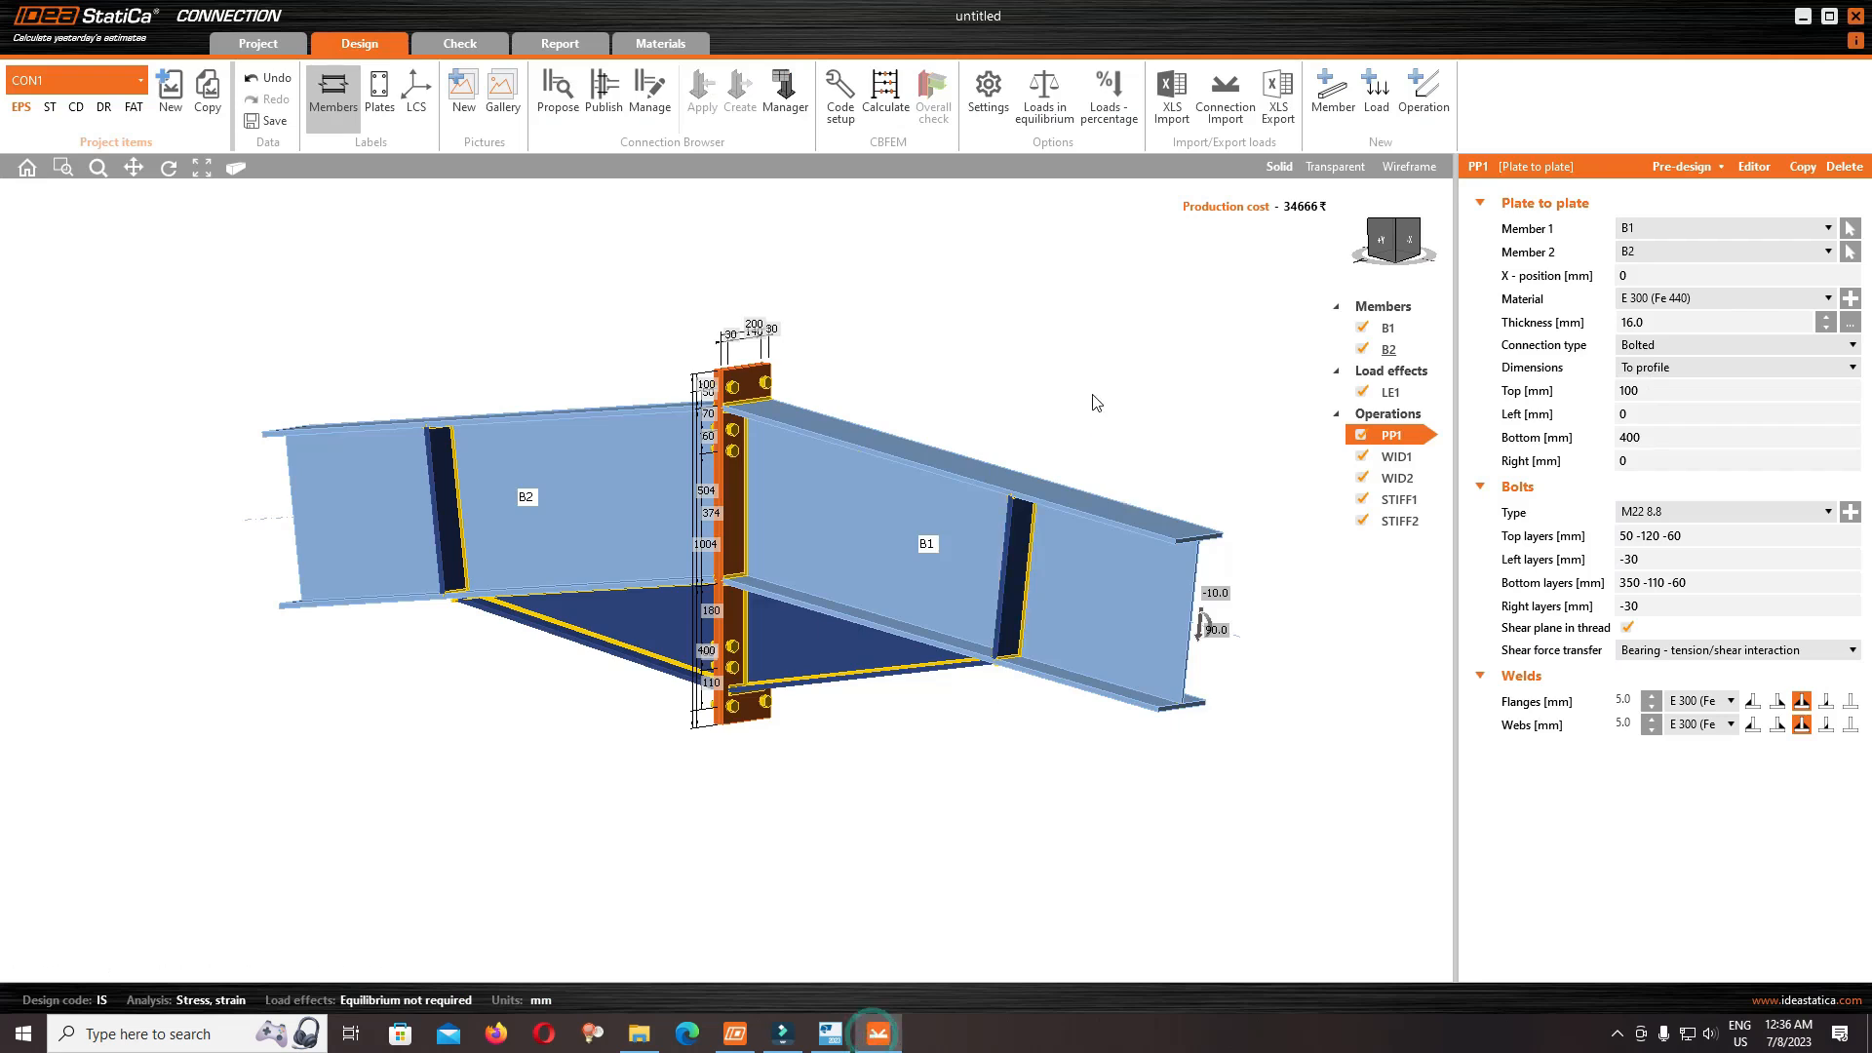
pyautogui.click(1401, 390)
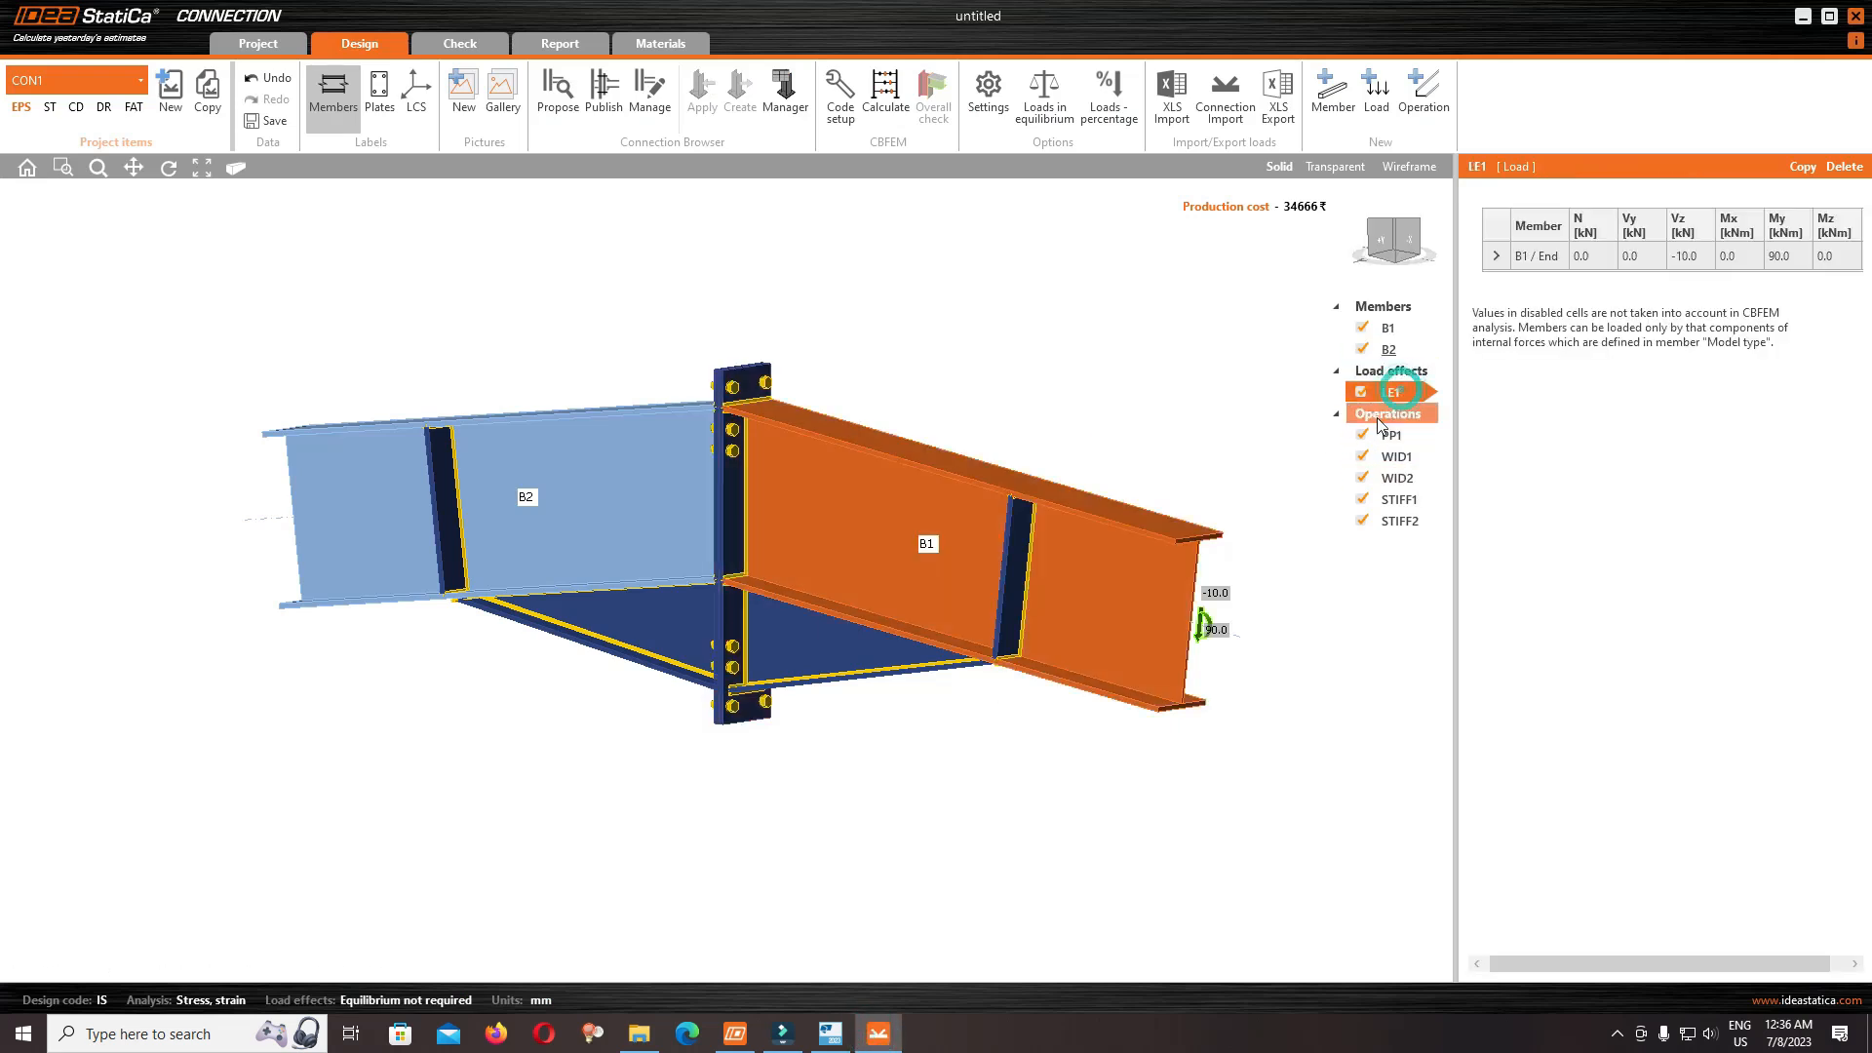
pyautogui.click(830, 1034)
pyautogui.press('Escape')
pyautogui.press('Escape')
pyautogui.scroll(-5, 1106, 455)
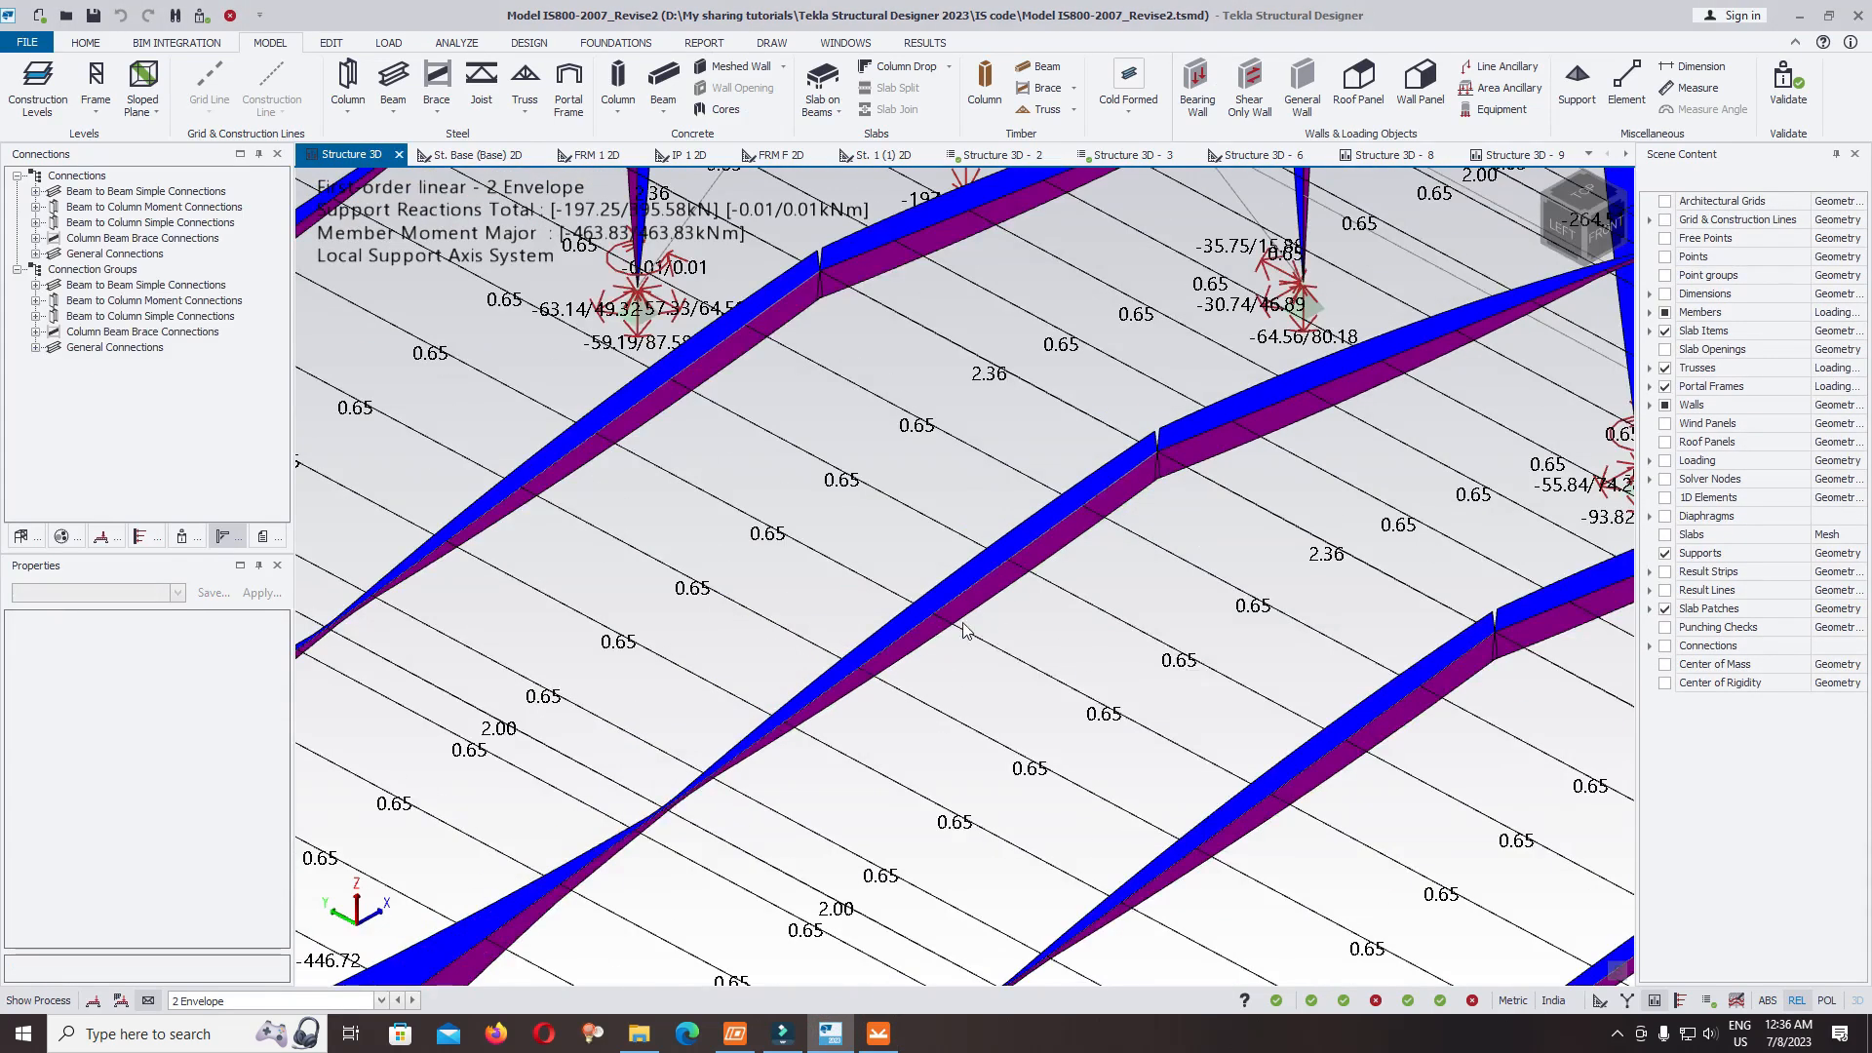
pyautogui.click(948, 596)
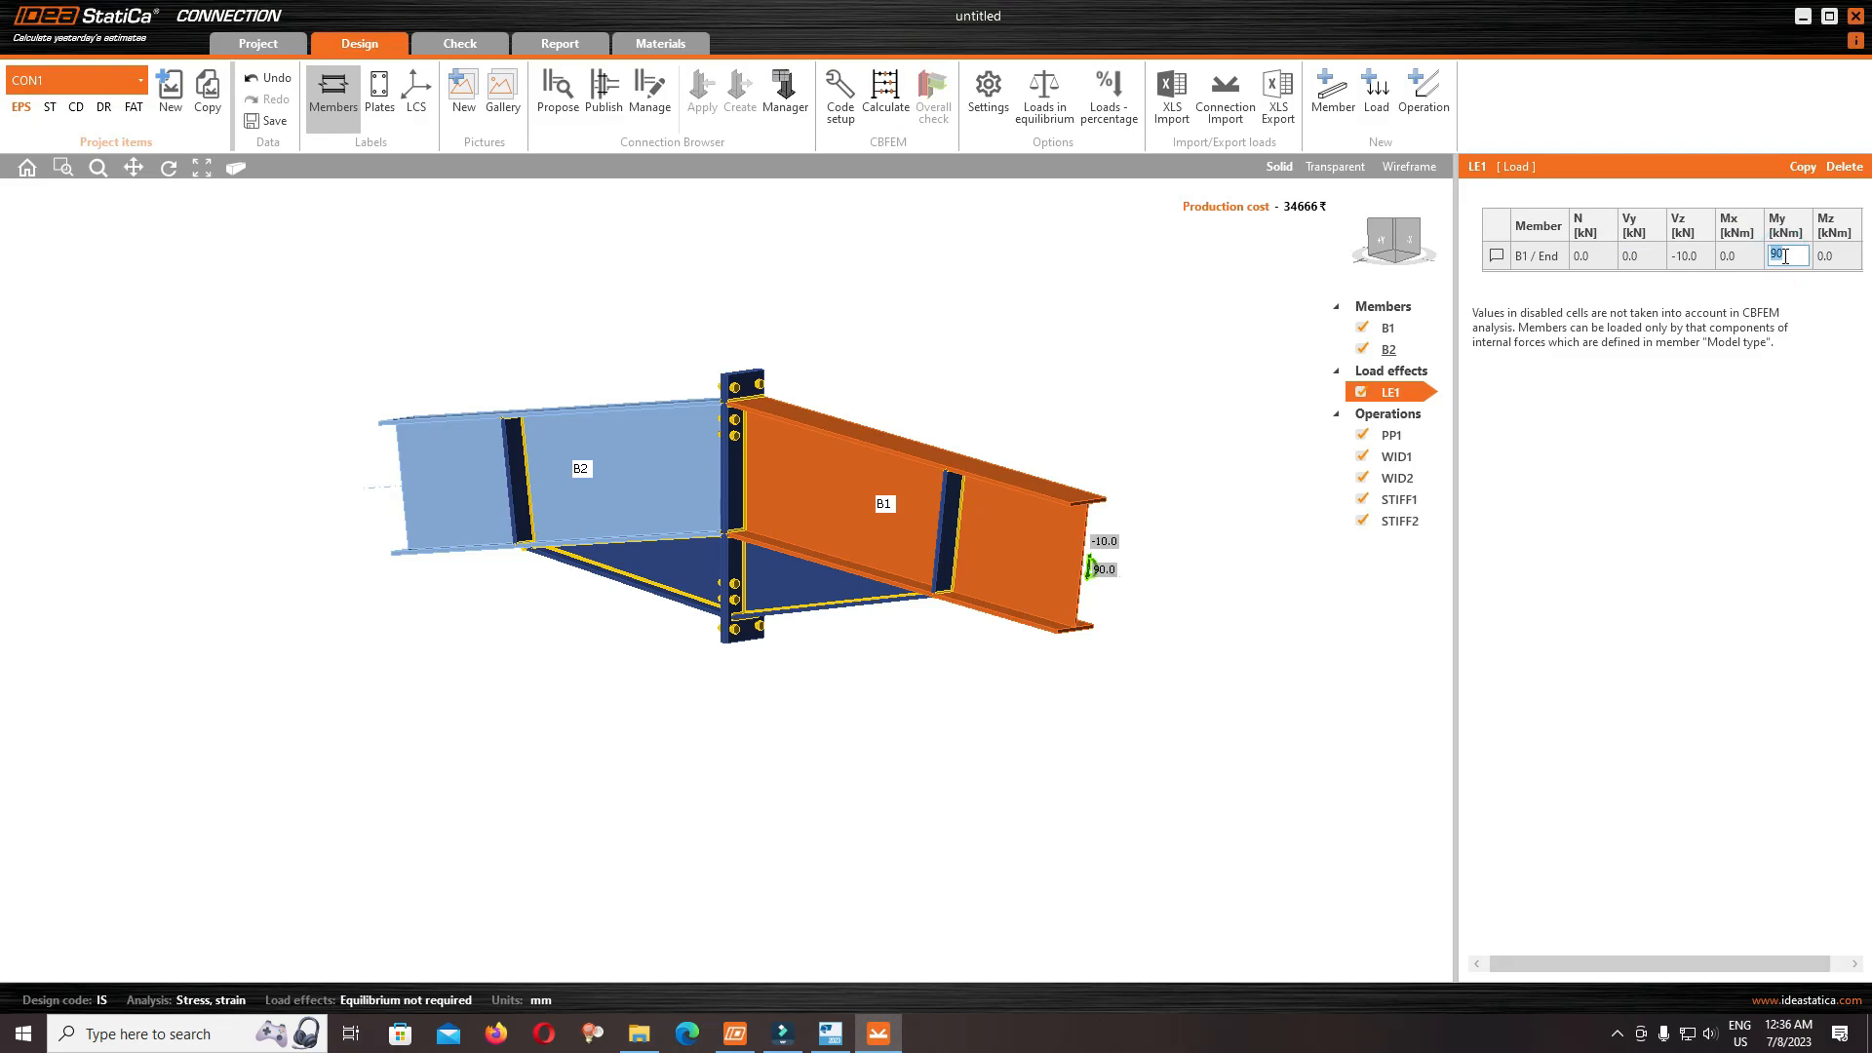
pyautogui.press('Tab')
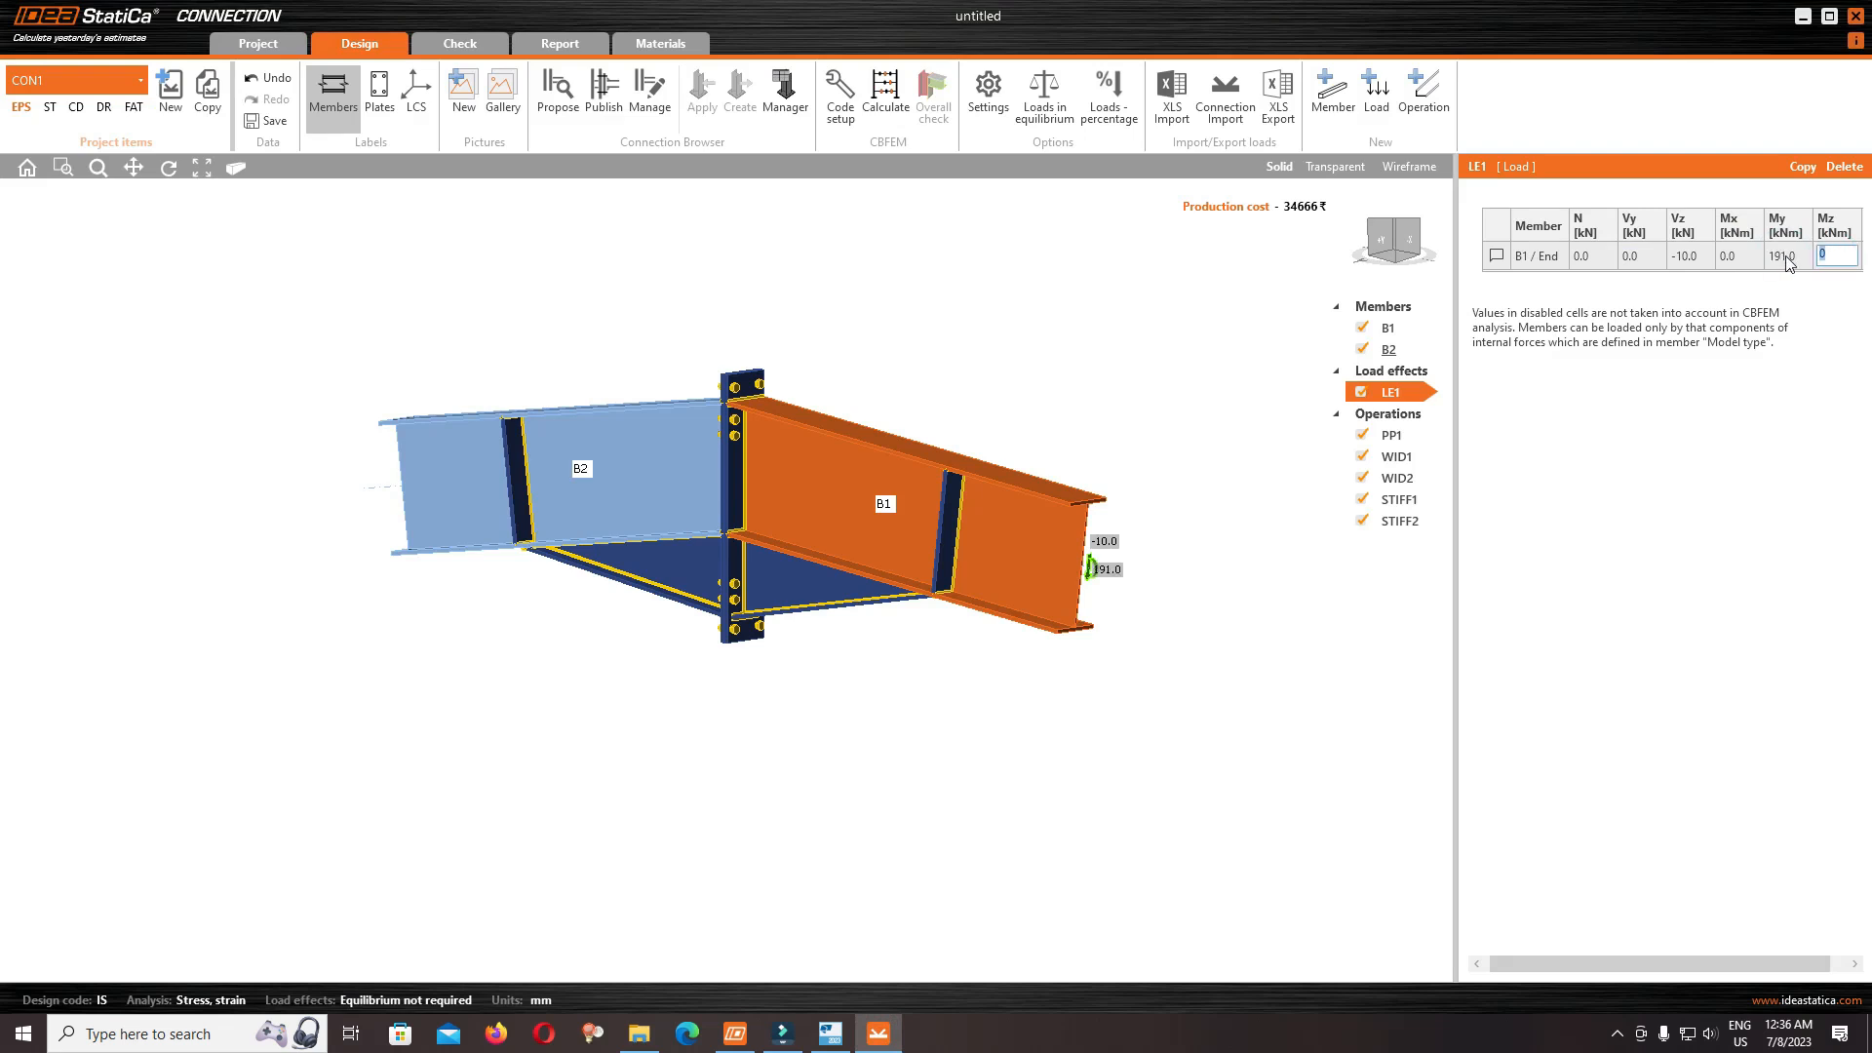
# Reverse the bending moment direction at B1's end by setting My of load effect LE1 to -191 kNm
pyautogui.scroll(8, 1180, 551)
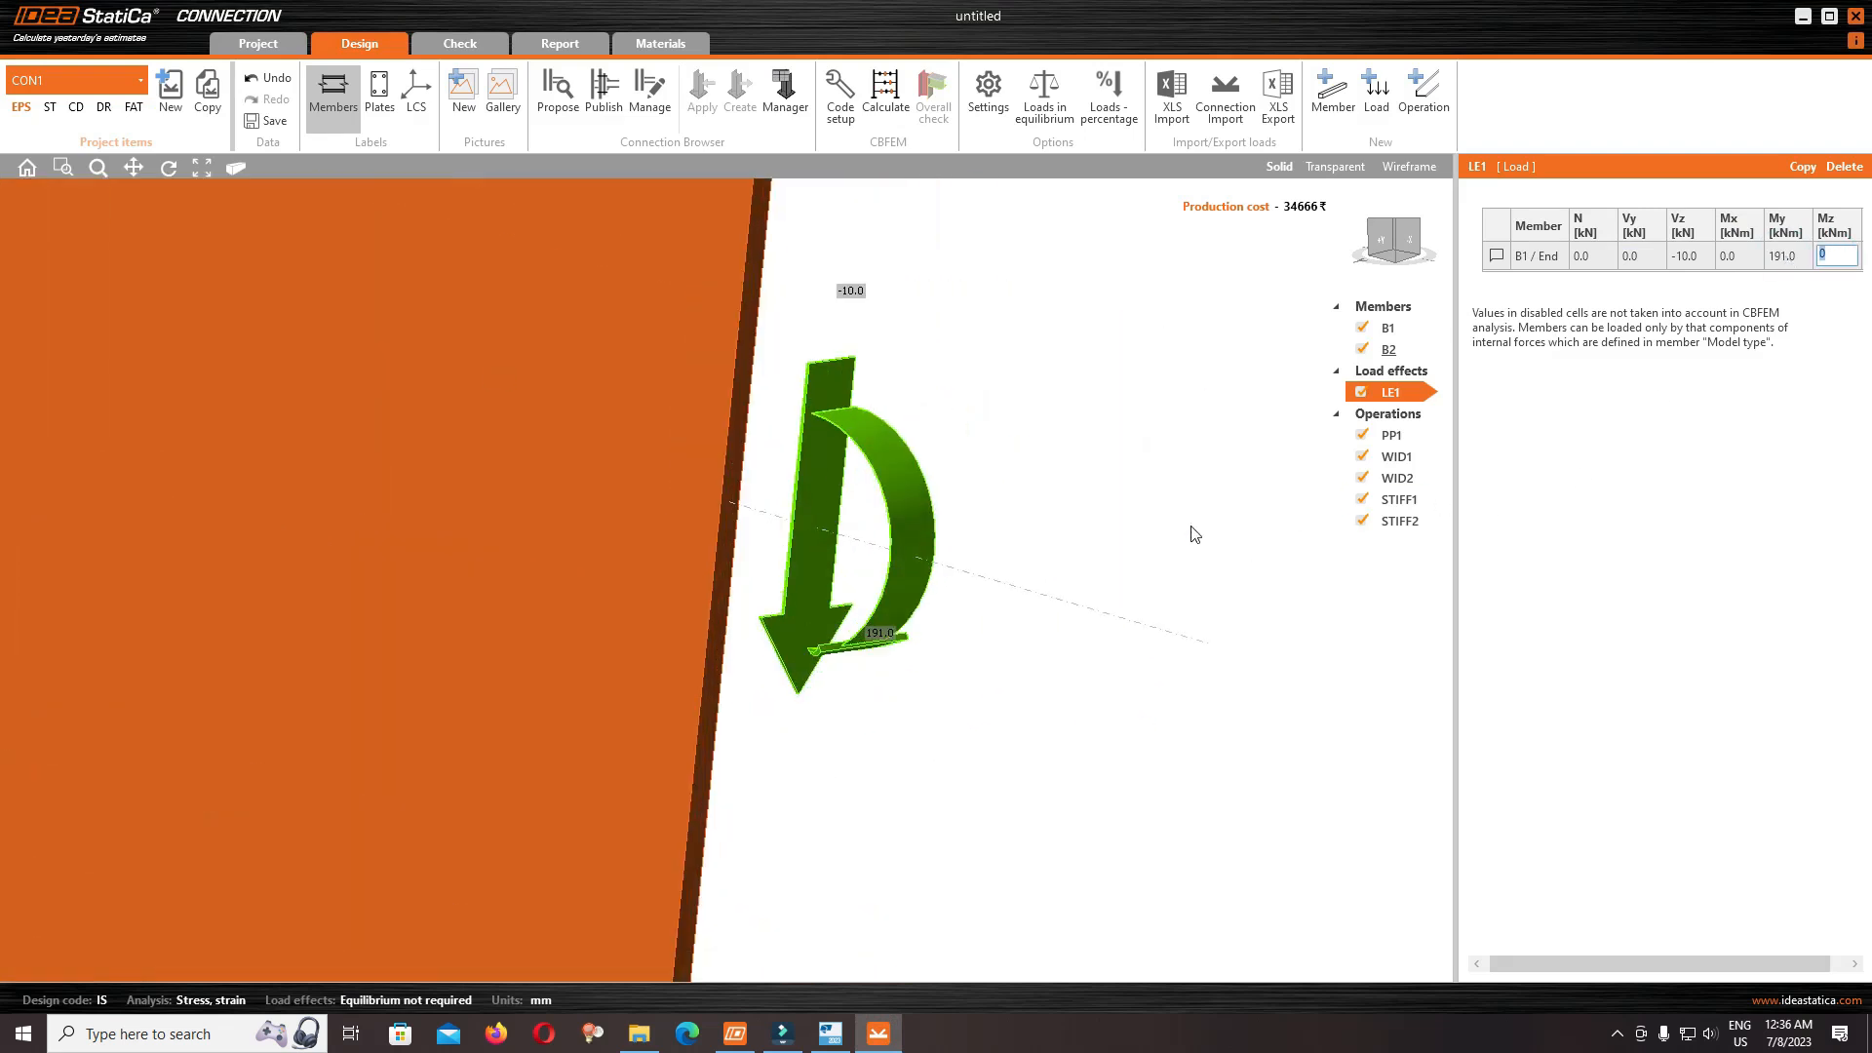
pyautogui.scroll(-4, 1098, 528)
pyautogui.scroll(4, 899, 577)
pyautogui.click(1794, 258)
pyautogui.click(1778, 254)
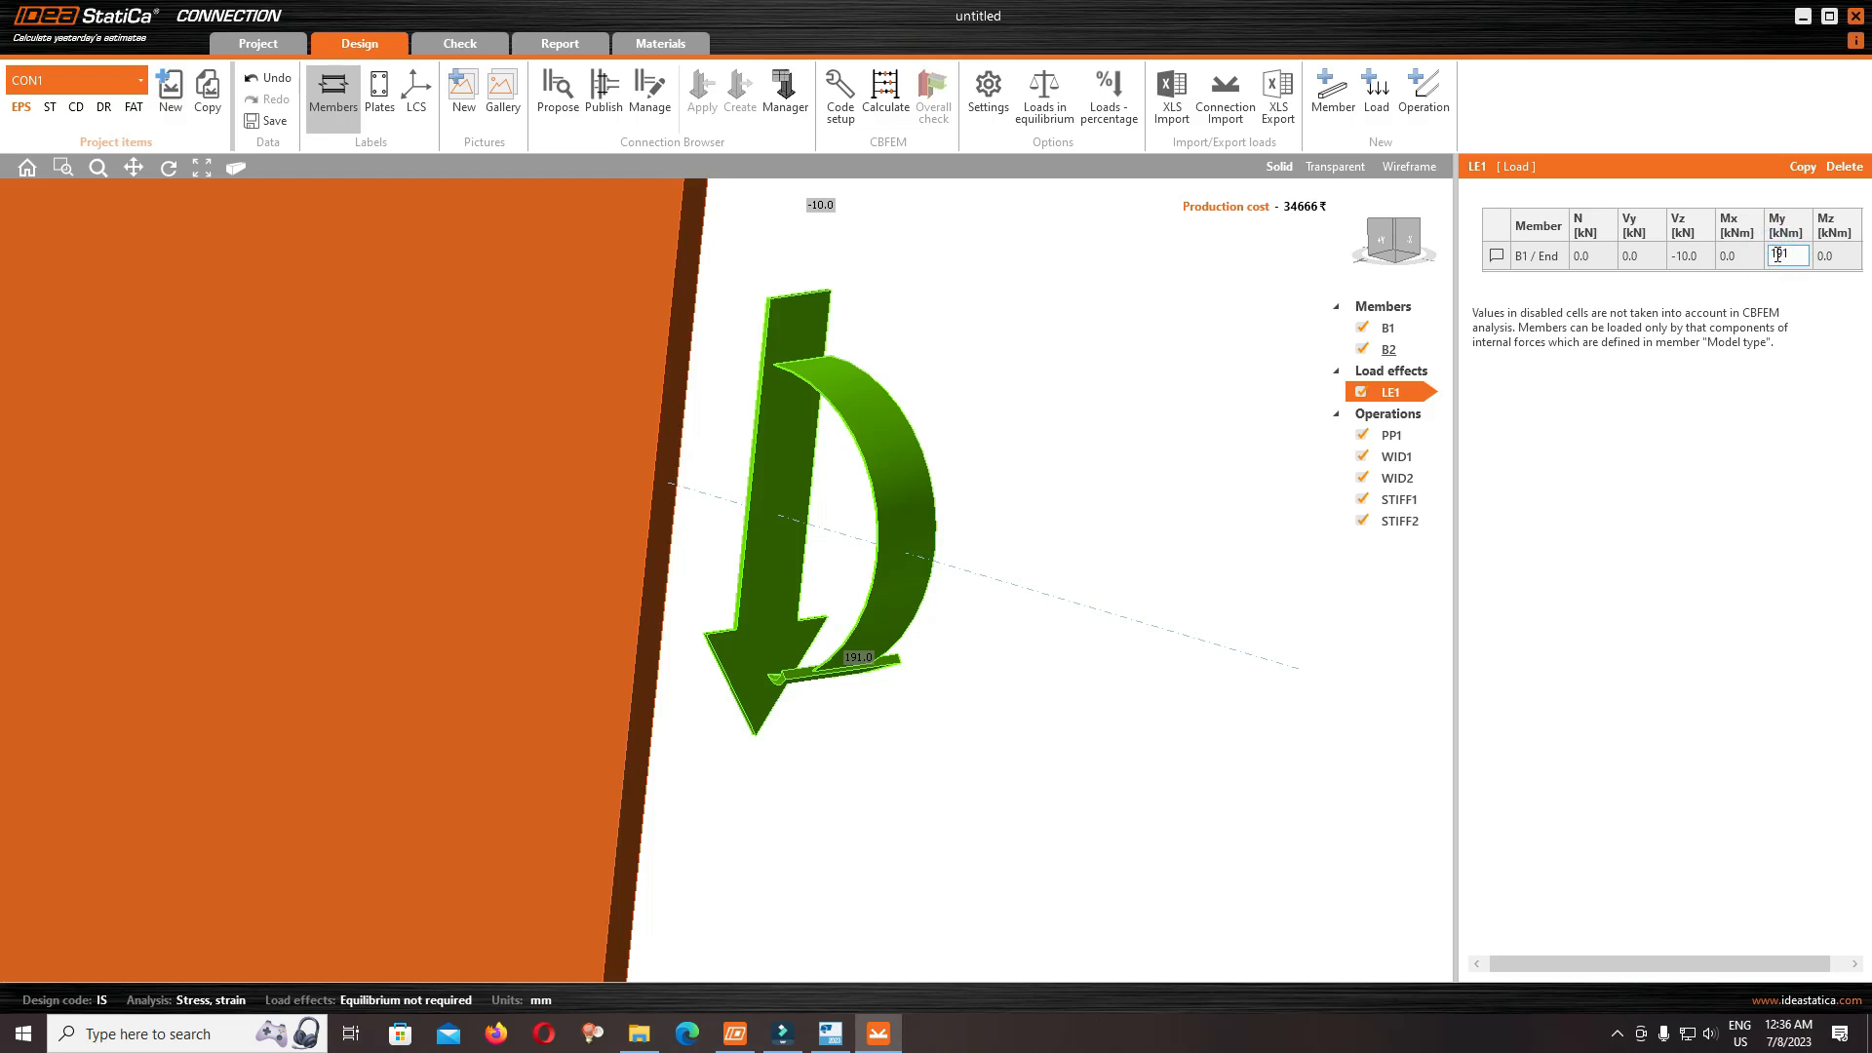
pyautogui.write('-')
pyautogui.press('Tab')
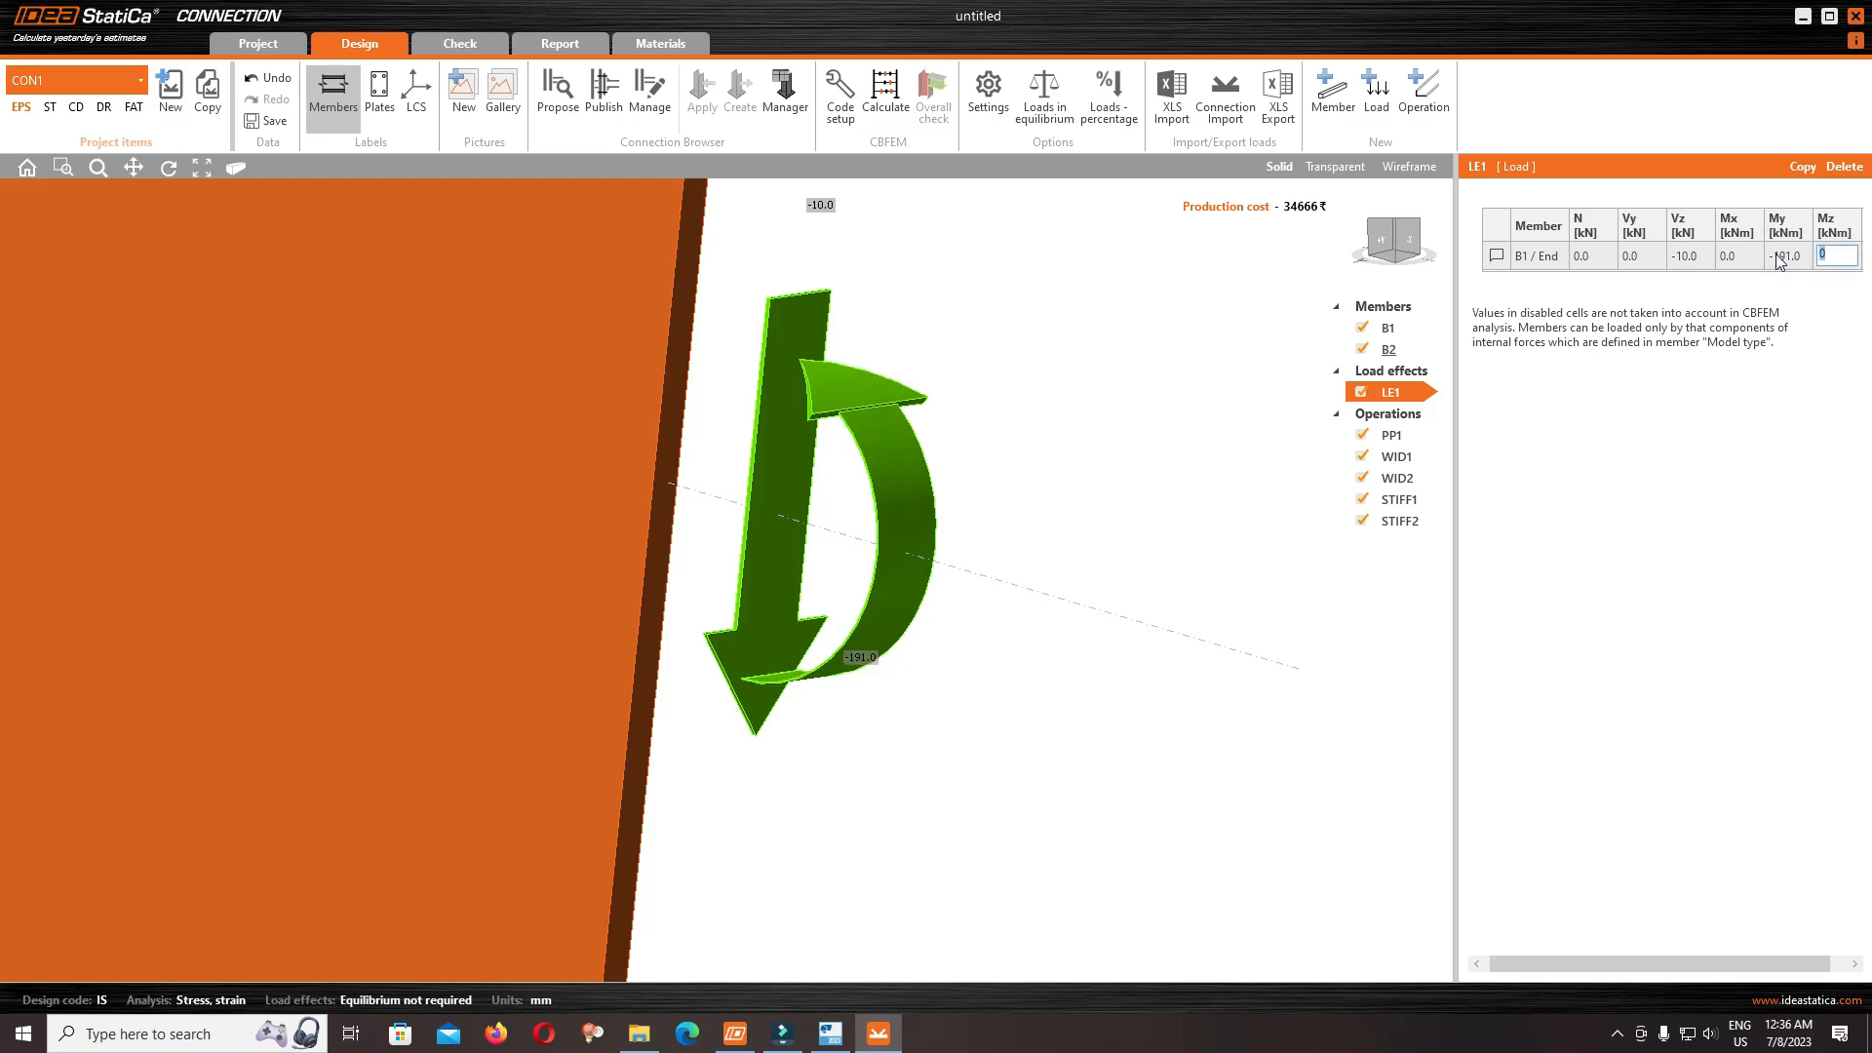
pyautogui.scroll(-4, 1089, 405)
pyautogui.scroll(3, 1055, 459)
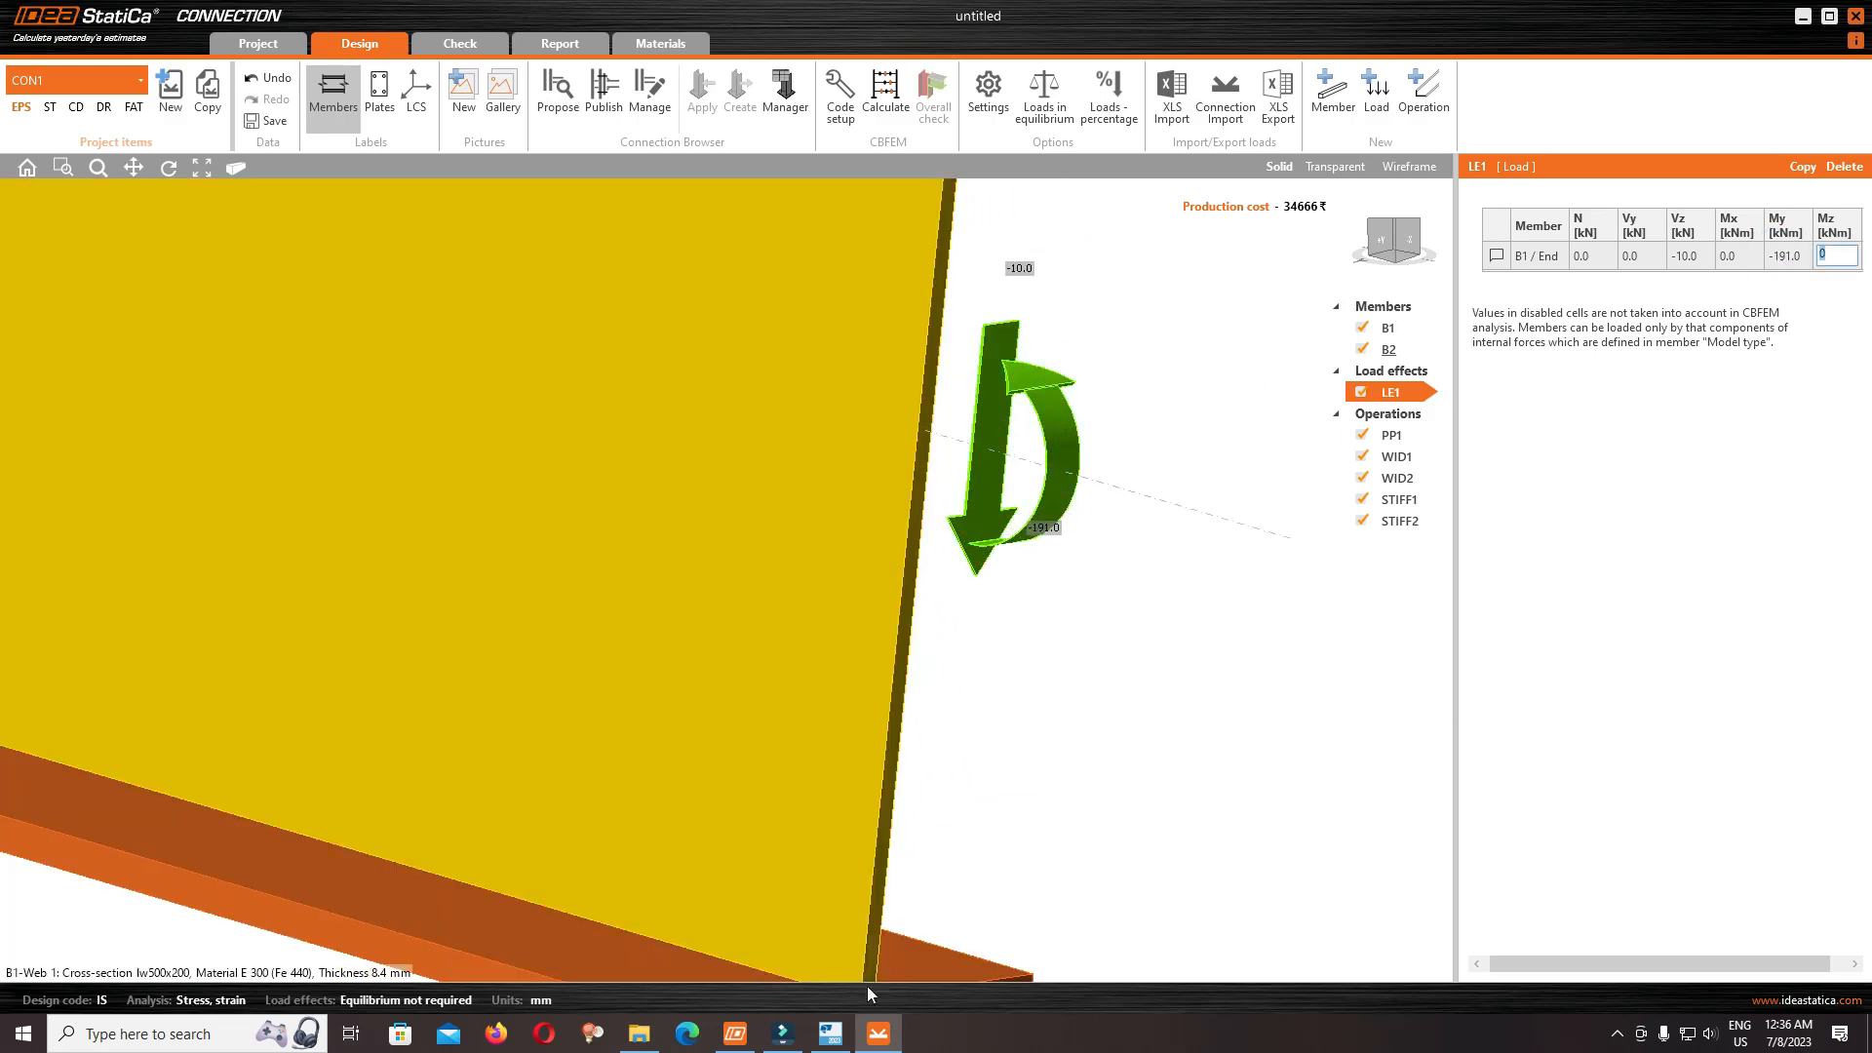
# Check the rafter's ridge shear in Tekla Structural Designer and set Vz of IDEA StatiCa load effect LE1 to -24 kN
pyautogui.moveTo(844, 1032)
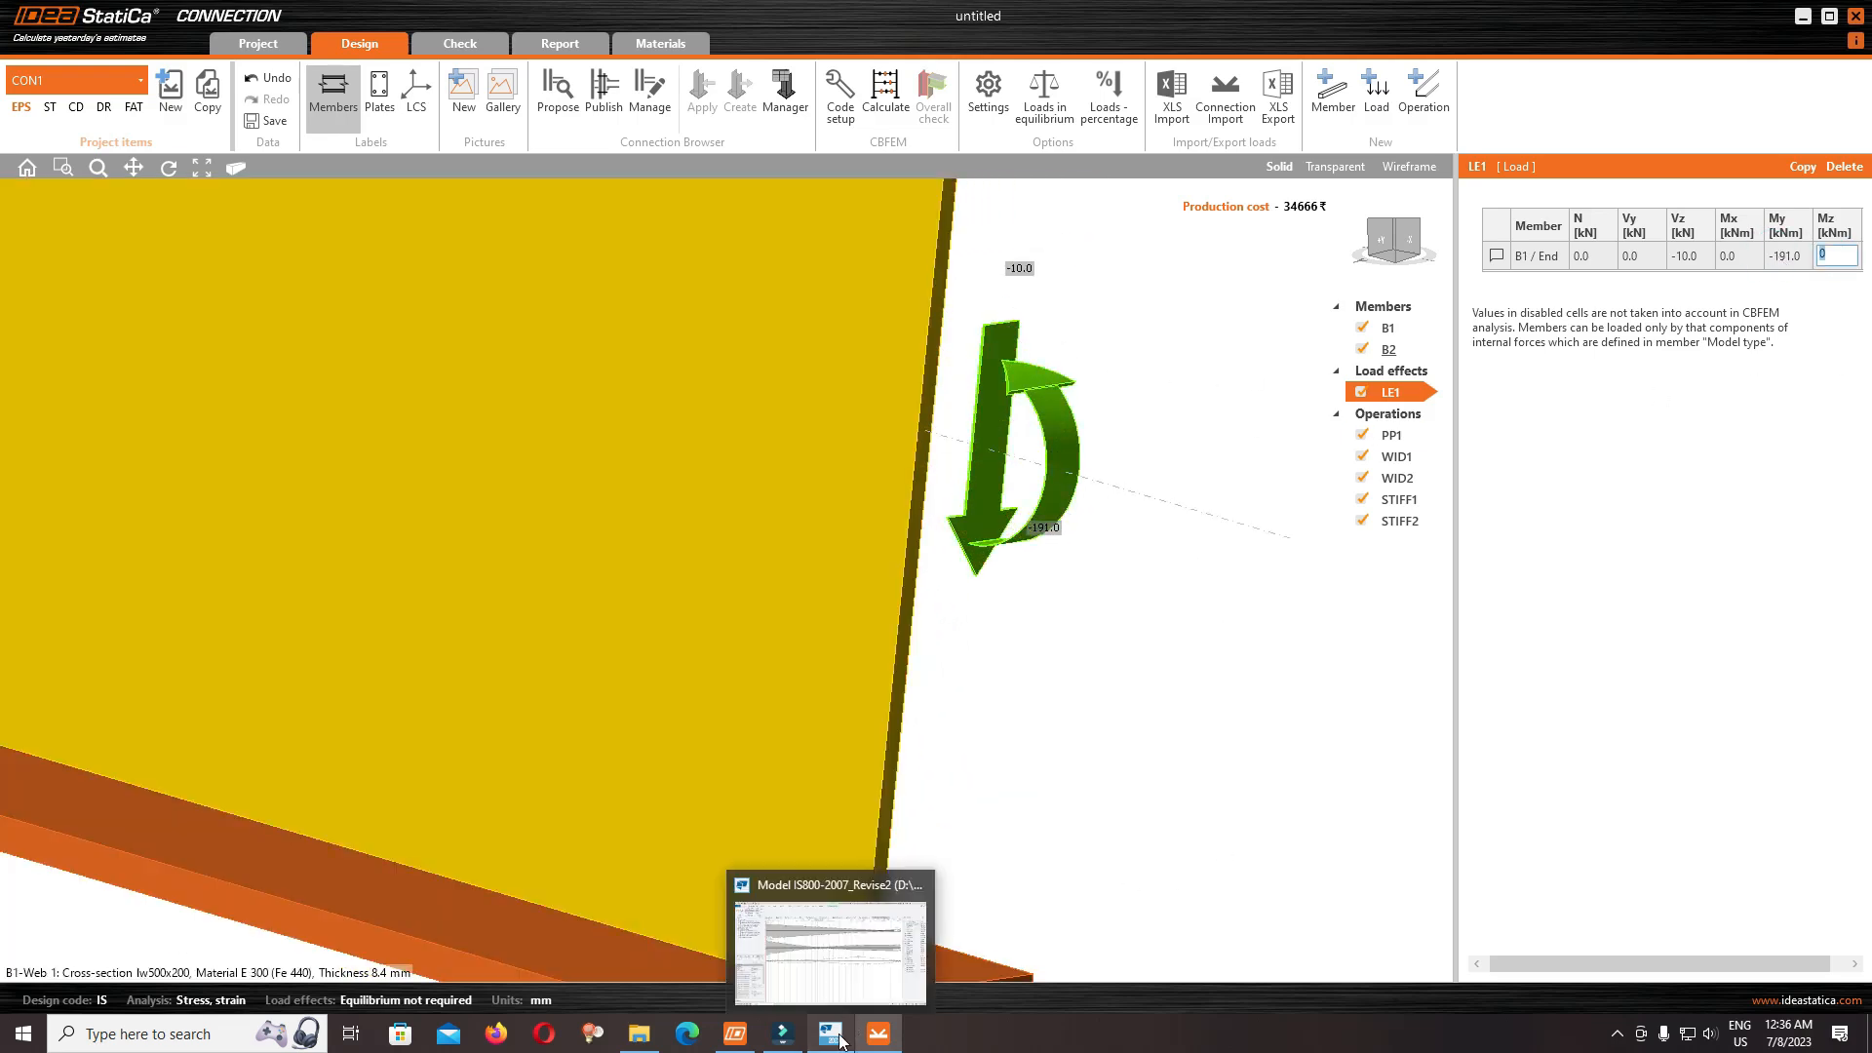
pyautogui.click(844, 954)
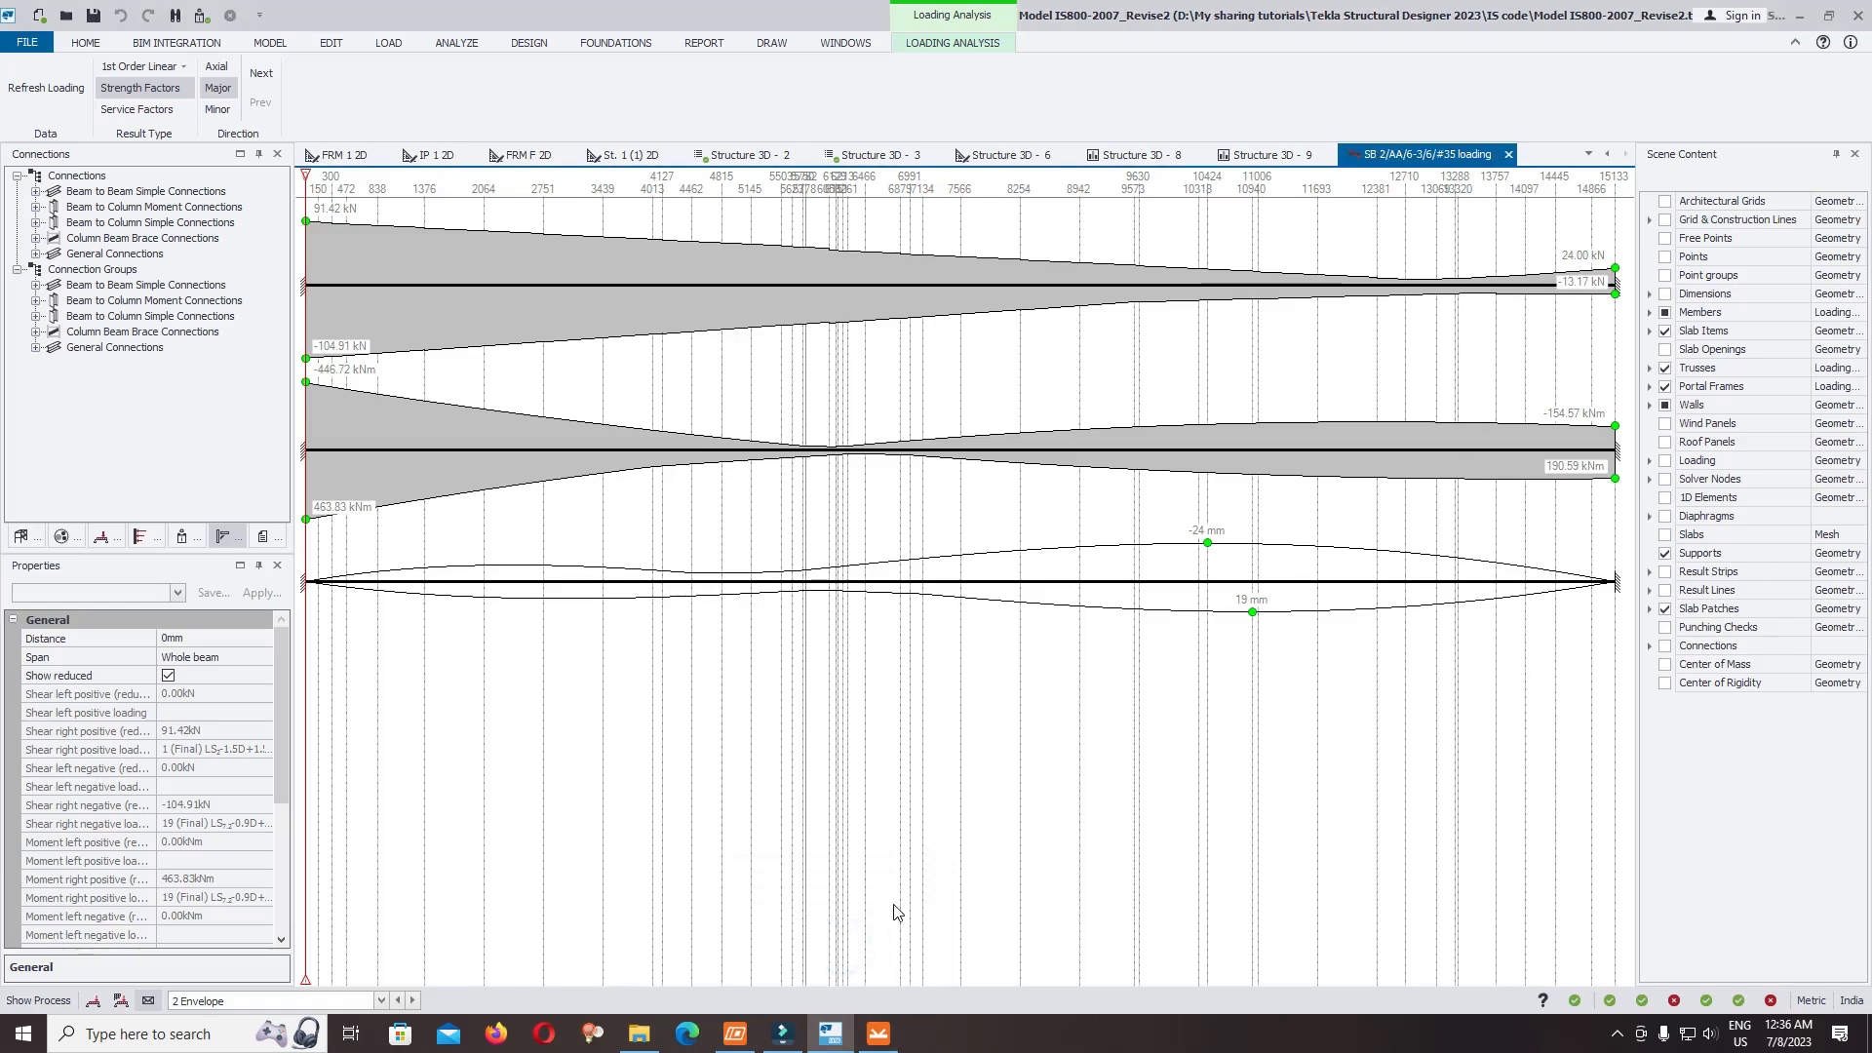
pyautogui.click(868, 1039)
pyautogui.click(1679, 255)
pyautogui.doubleClick(1682, 256)
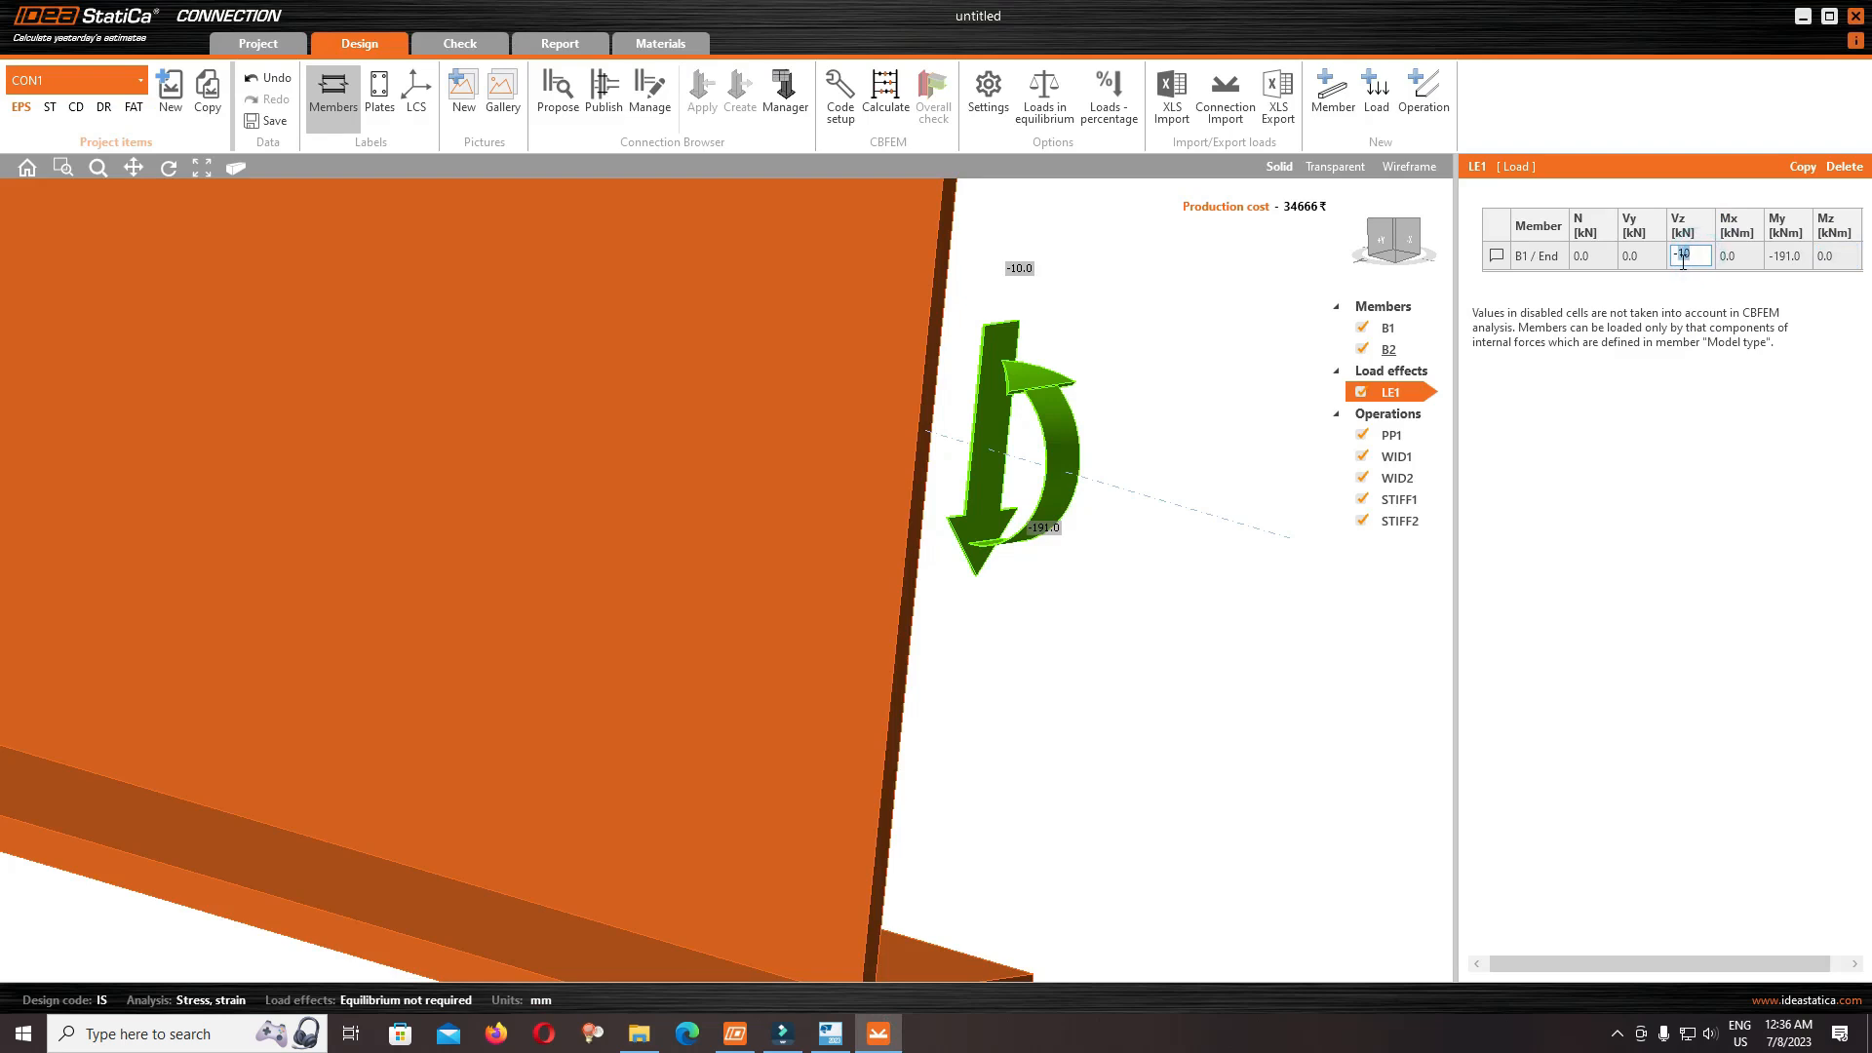
pyautogui.write('24')
pyautogui.press('Tab')
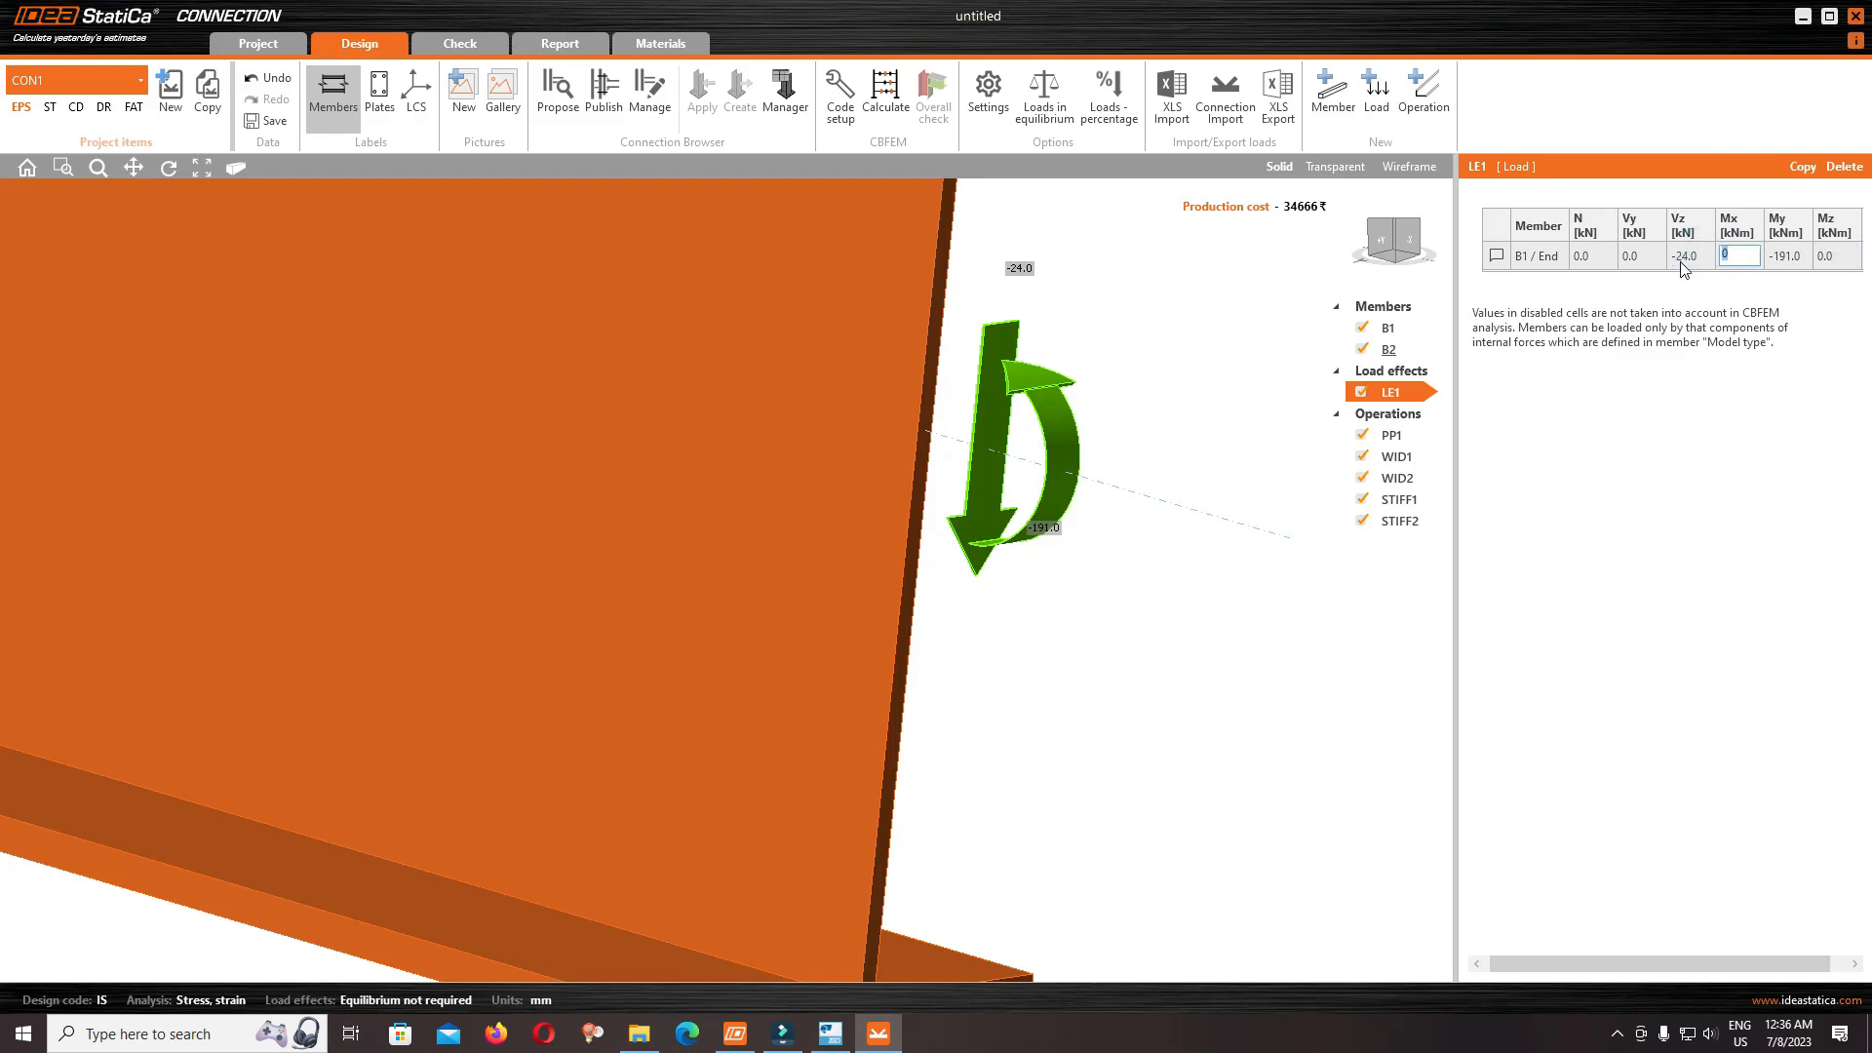
pyautogui.scroll(-3, 1267, 509)
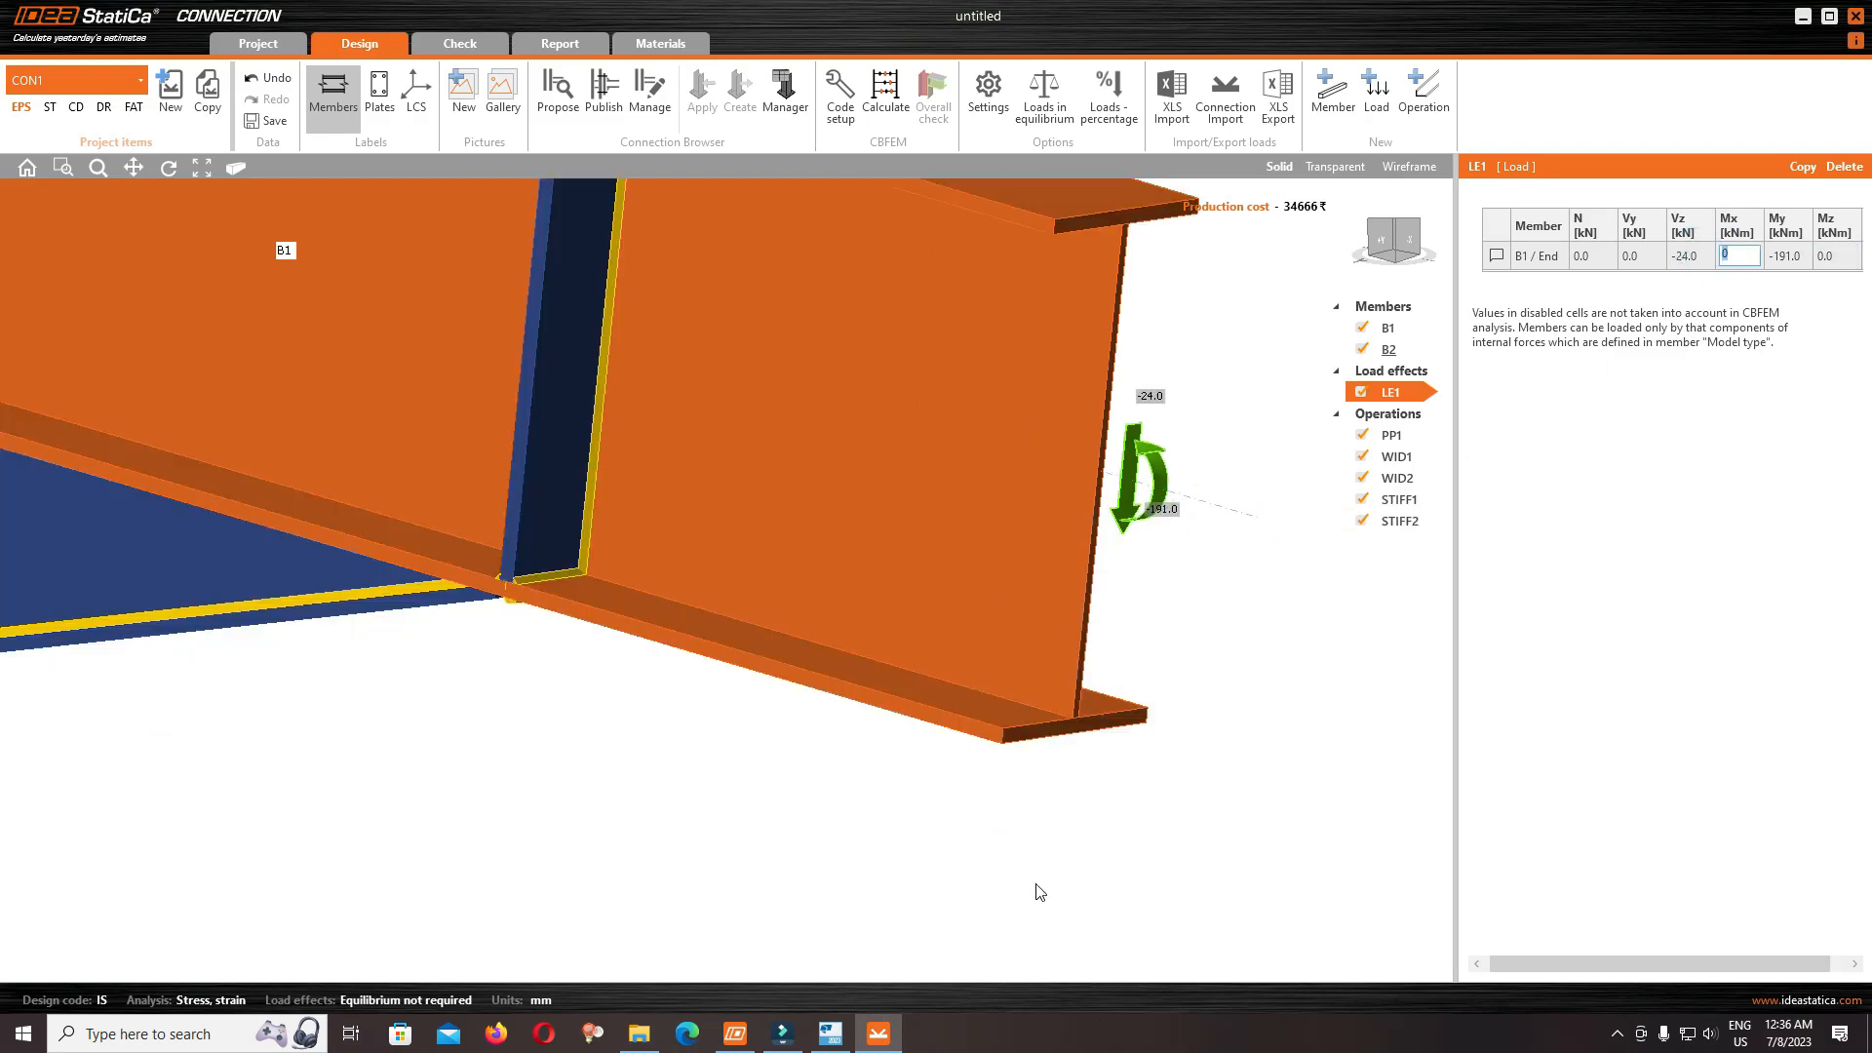
# Set the axial force N at B1's end in load effect LE1 to -68.5 kN
pyautogui.moveTo(839, 1039)
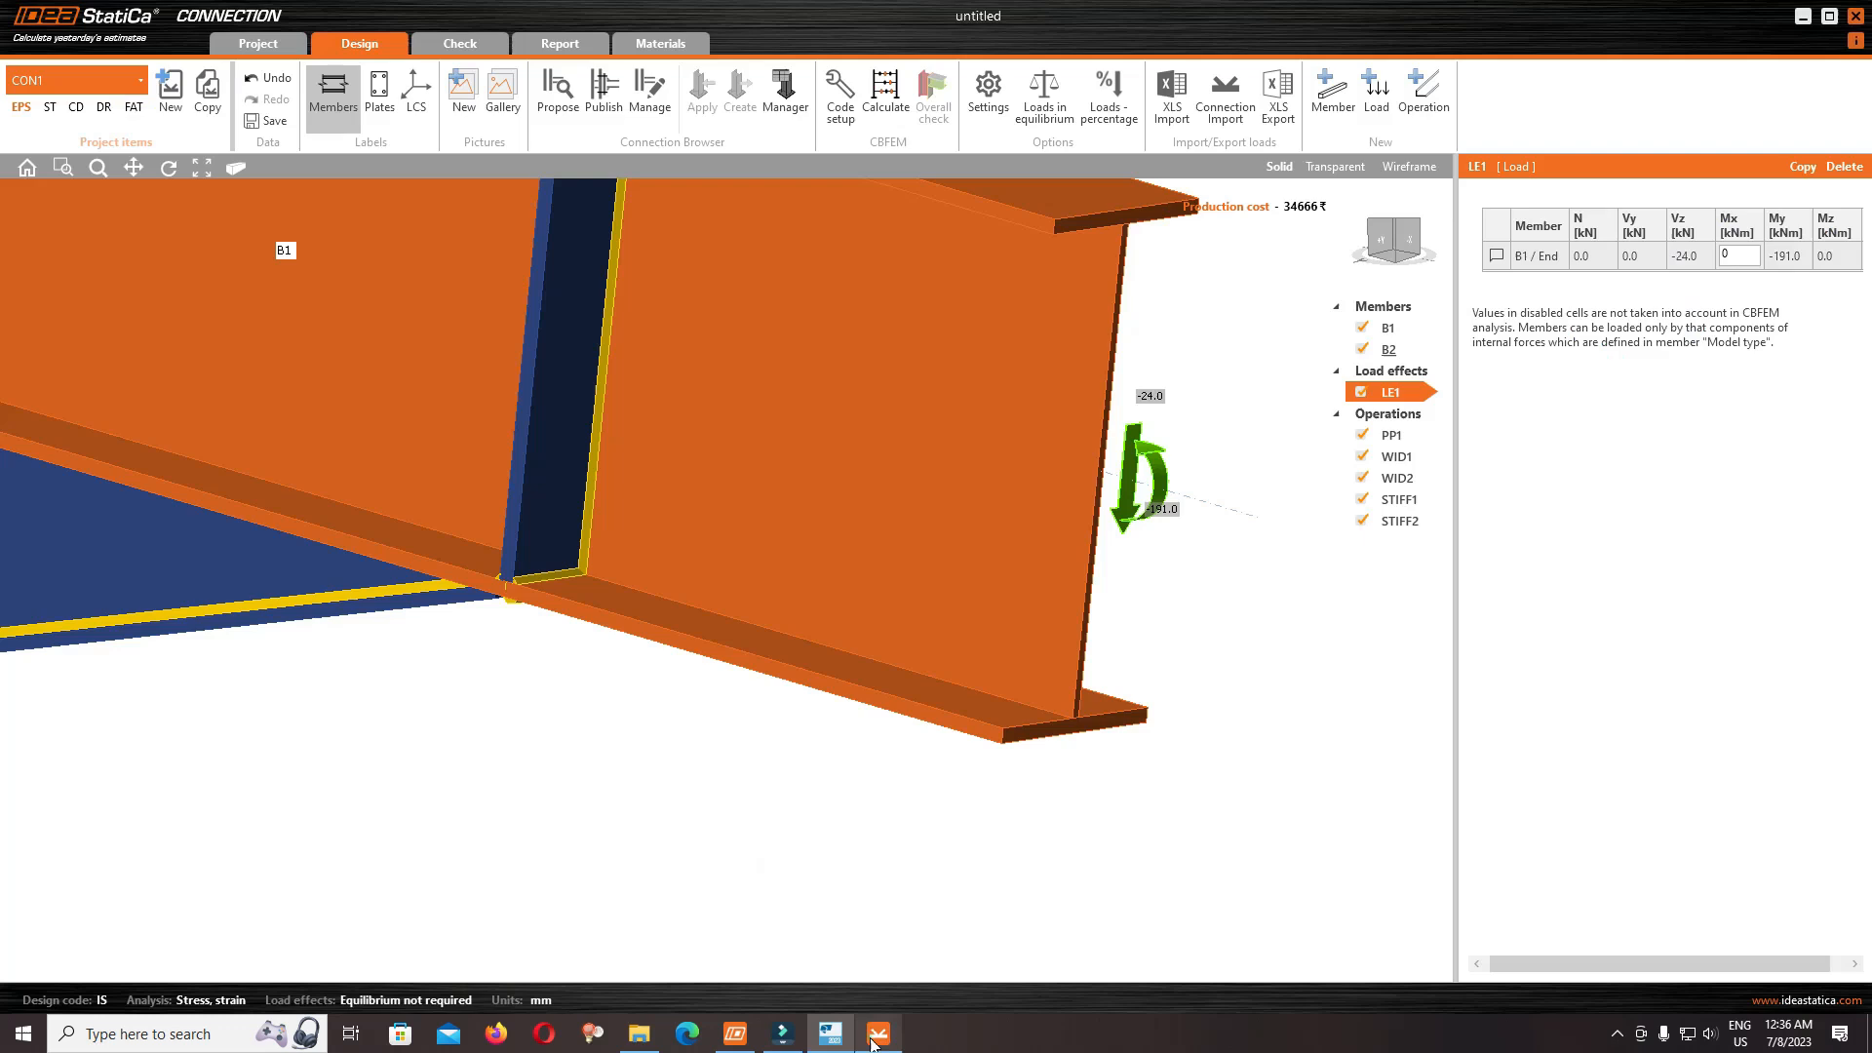
pyautogui.click(1595, 256)
pyautogui.doubleClick(1597, 259)
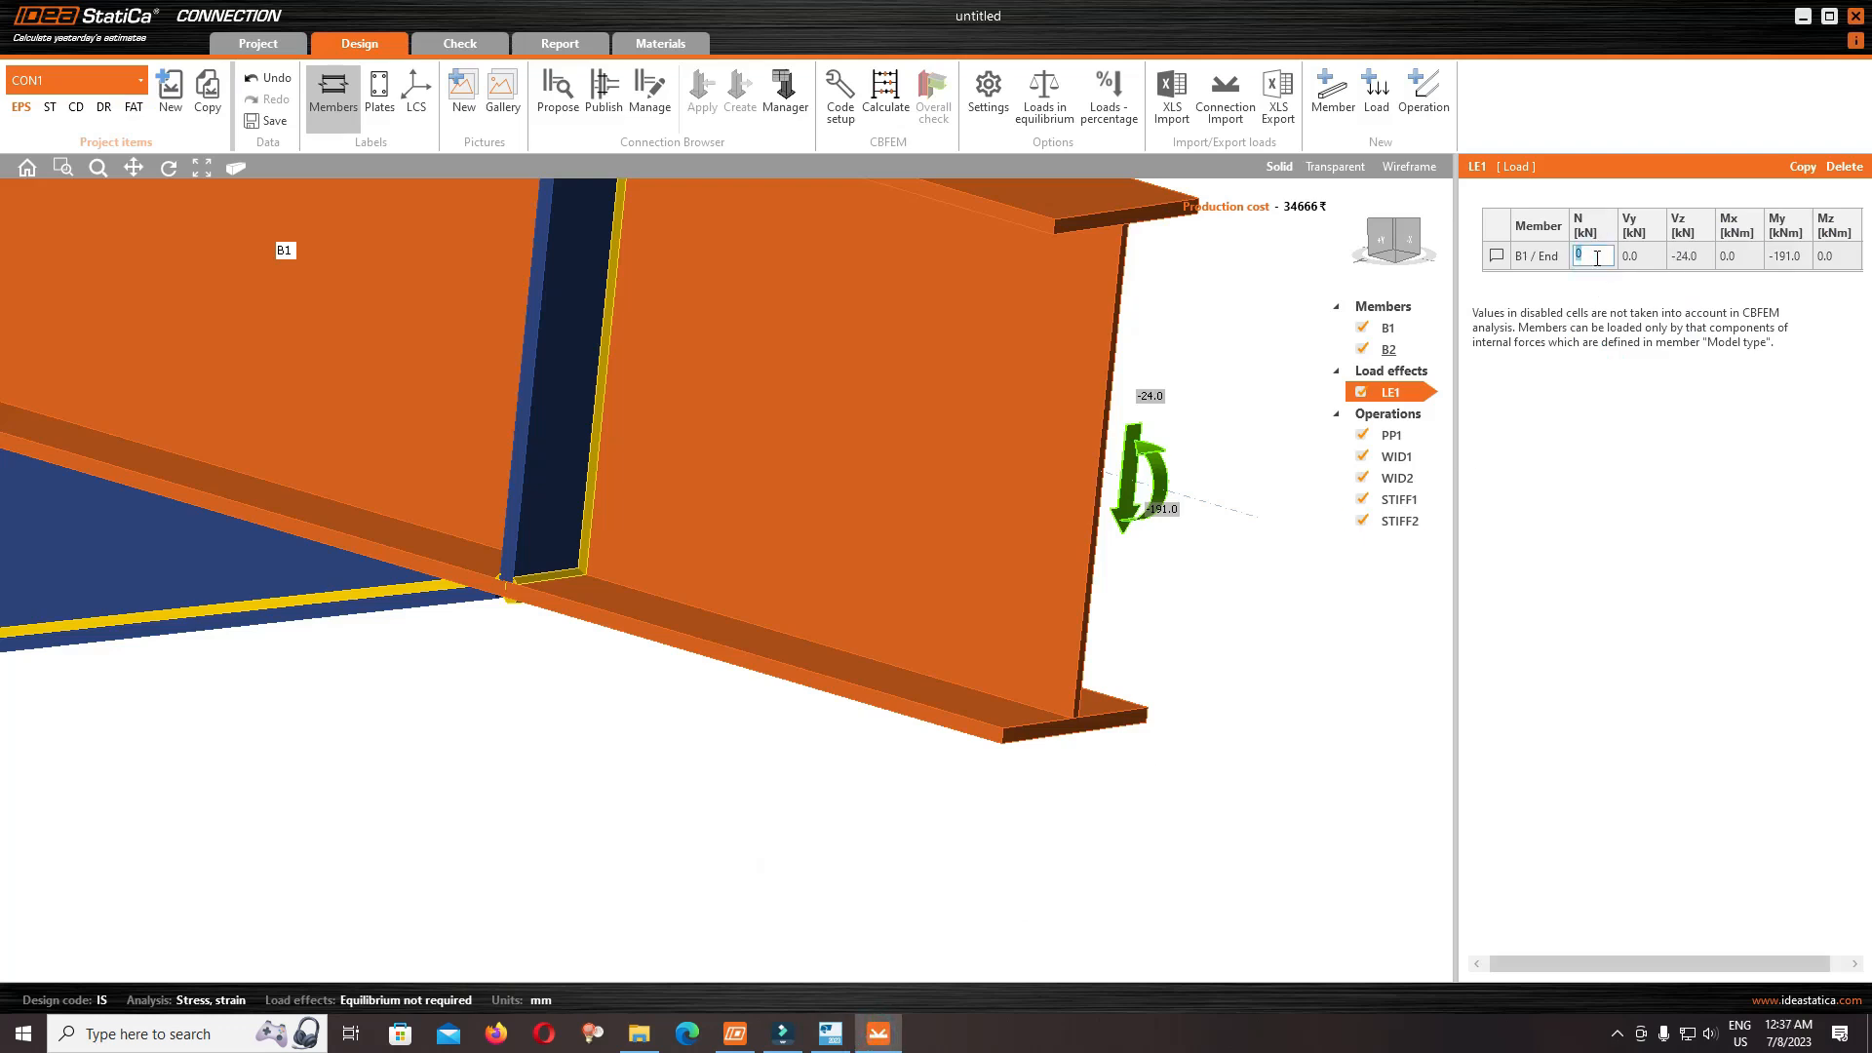
pyautogui.write('-68.5')
pyautogui.press('Tab')
pyautogui.scroll(-10, 899, 546)
pyautogui.click(1392, 222)
pyautogui.moveTo(1392, 227); pyautogui.dragTo(1402, 226)
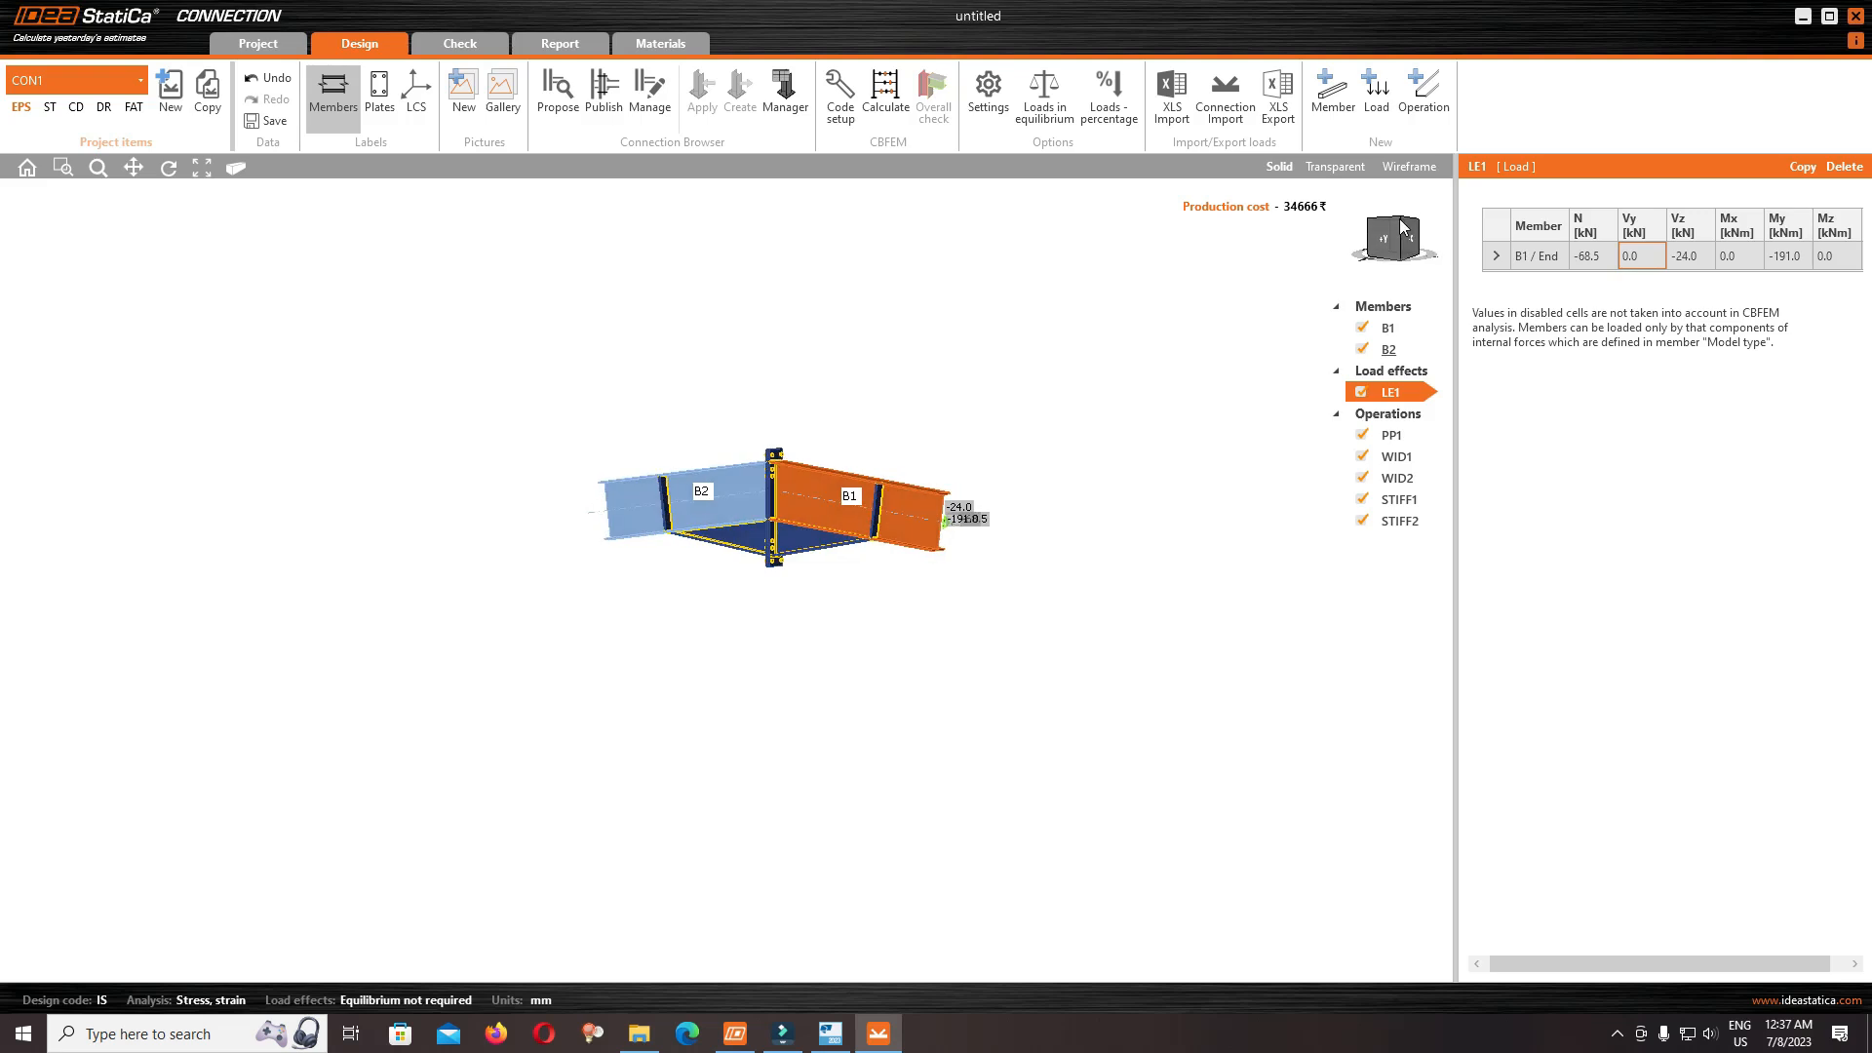
# Set end plate PP1's flange welds and all welds of widener WID1 to 10 mm
pyautogui.scroll(6, 844, 441)
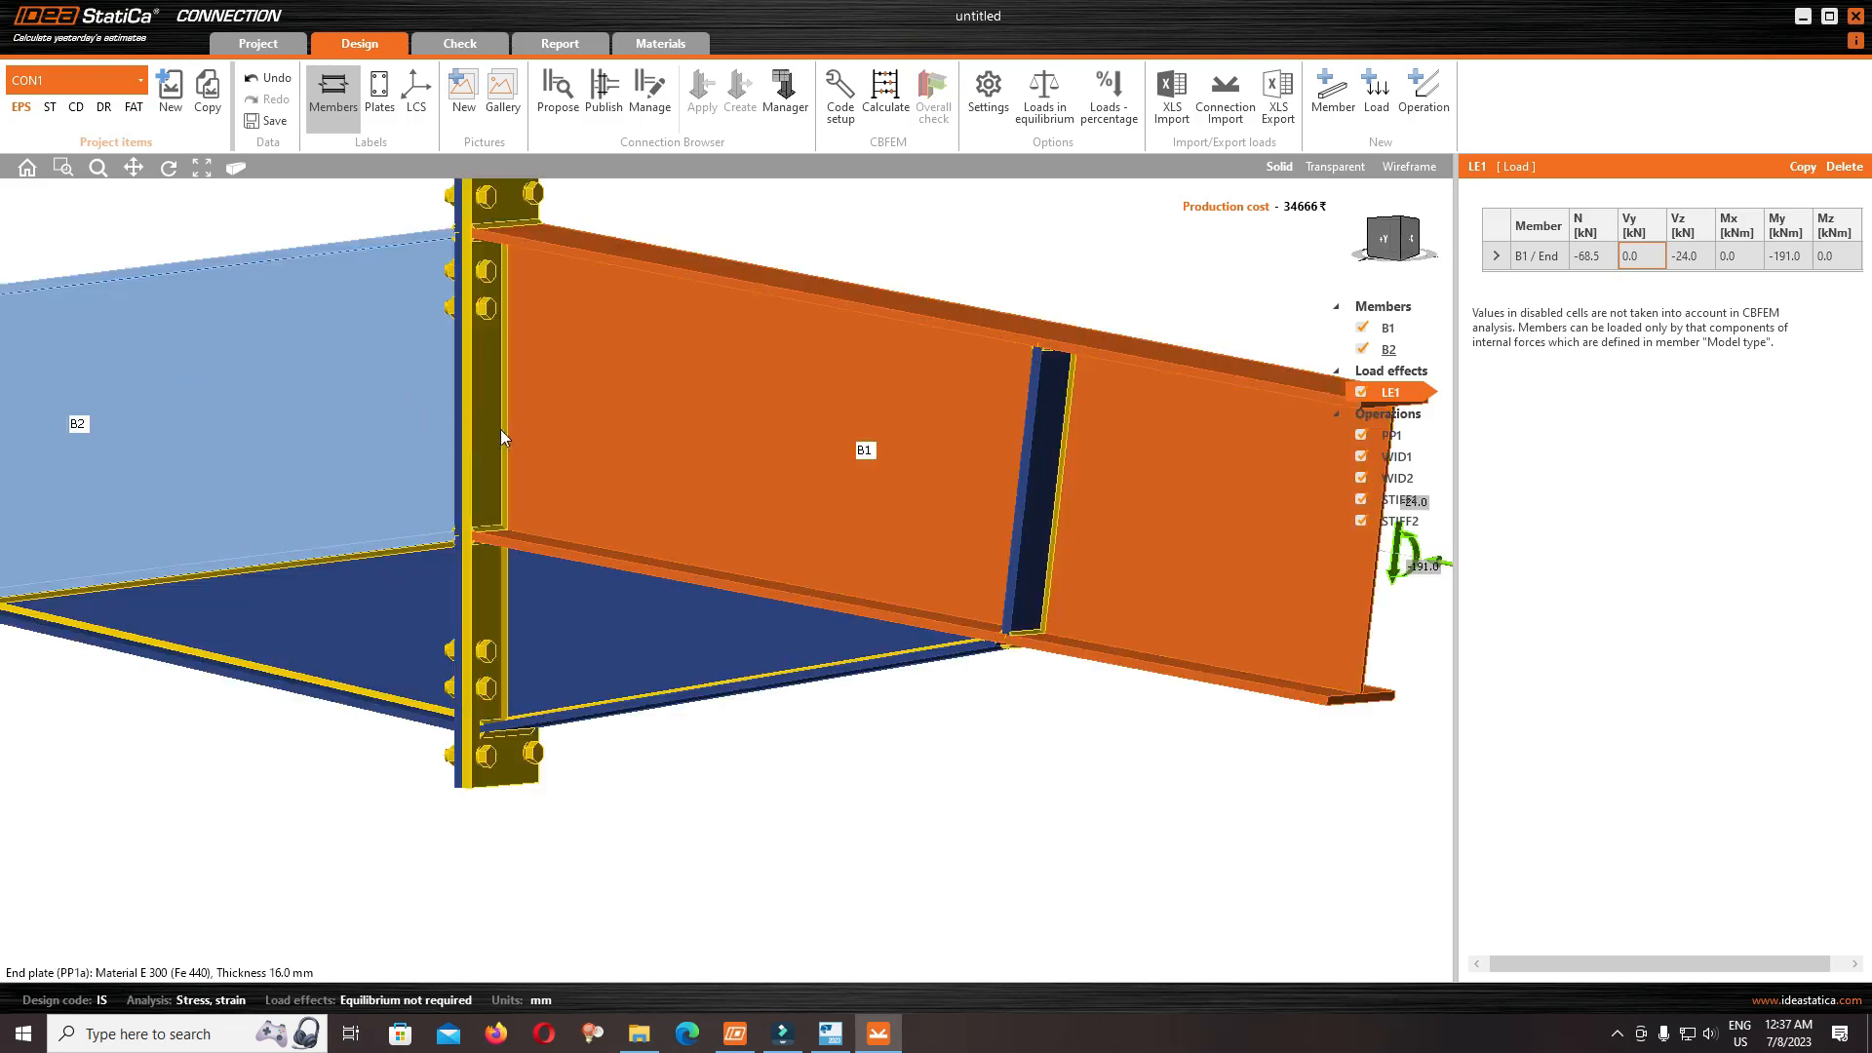
pyautogui.click(505, 430)
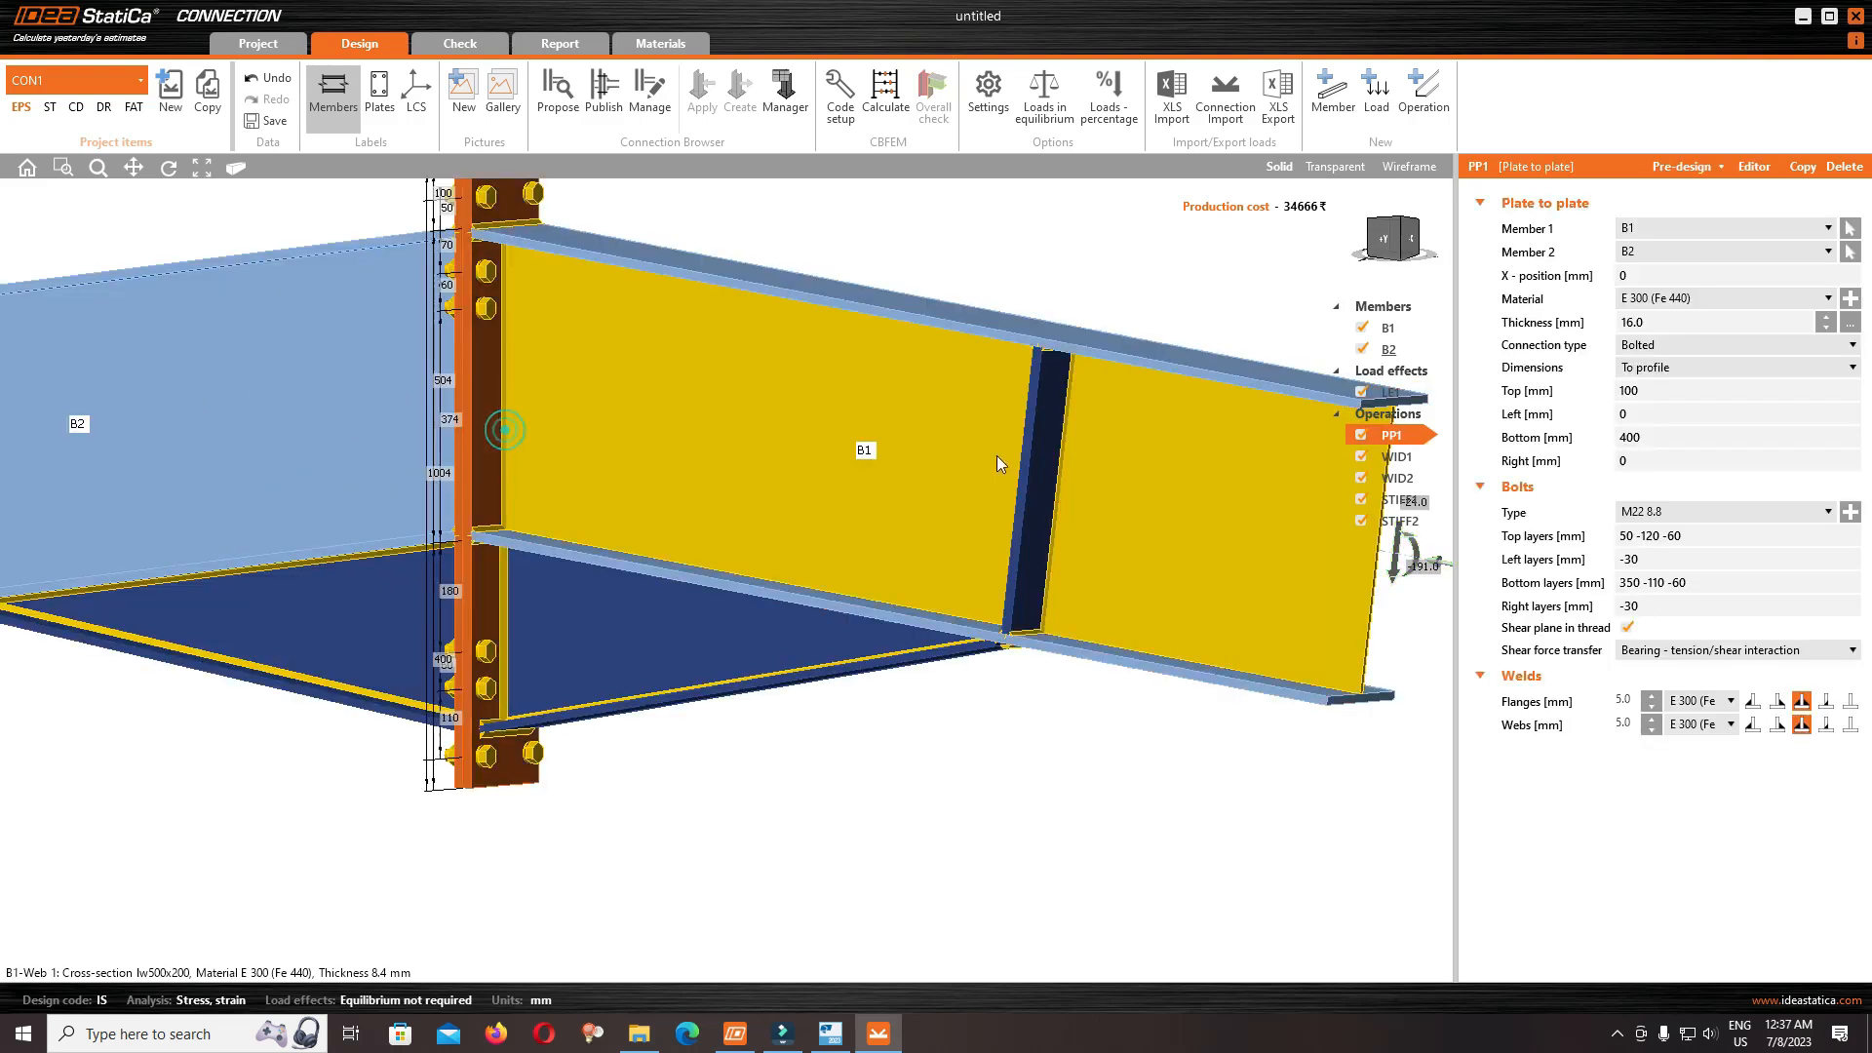
pyautogui.click(1649, 700)
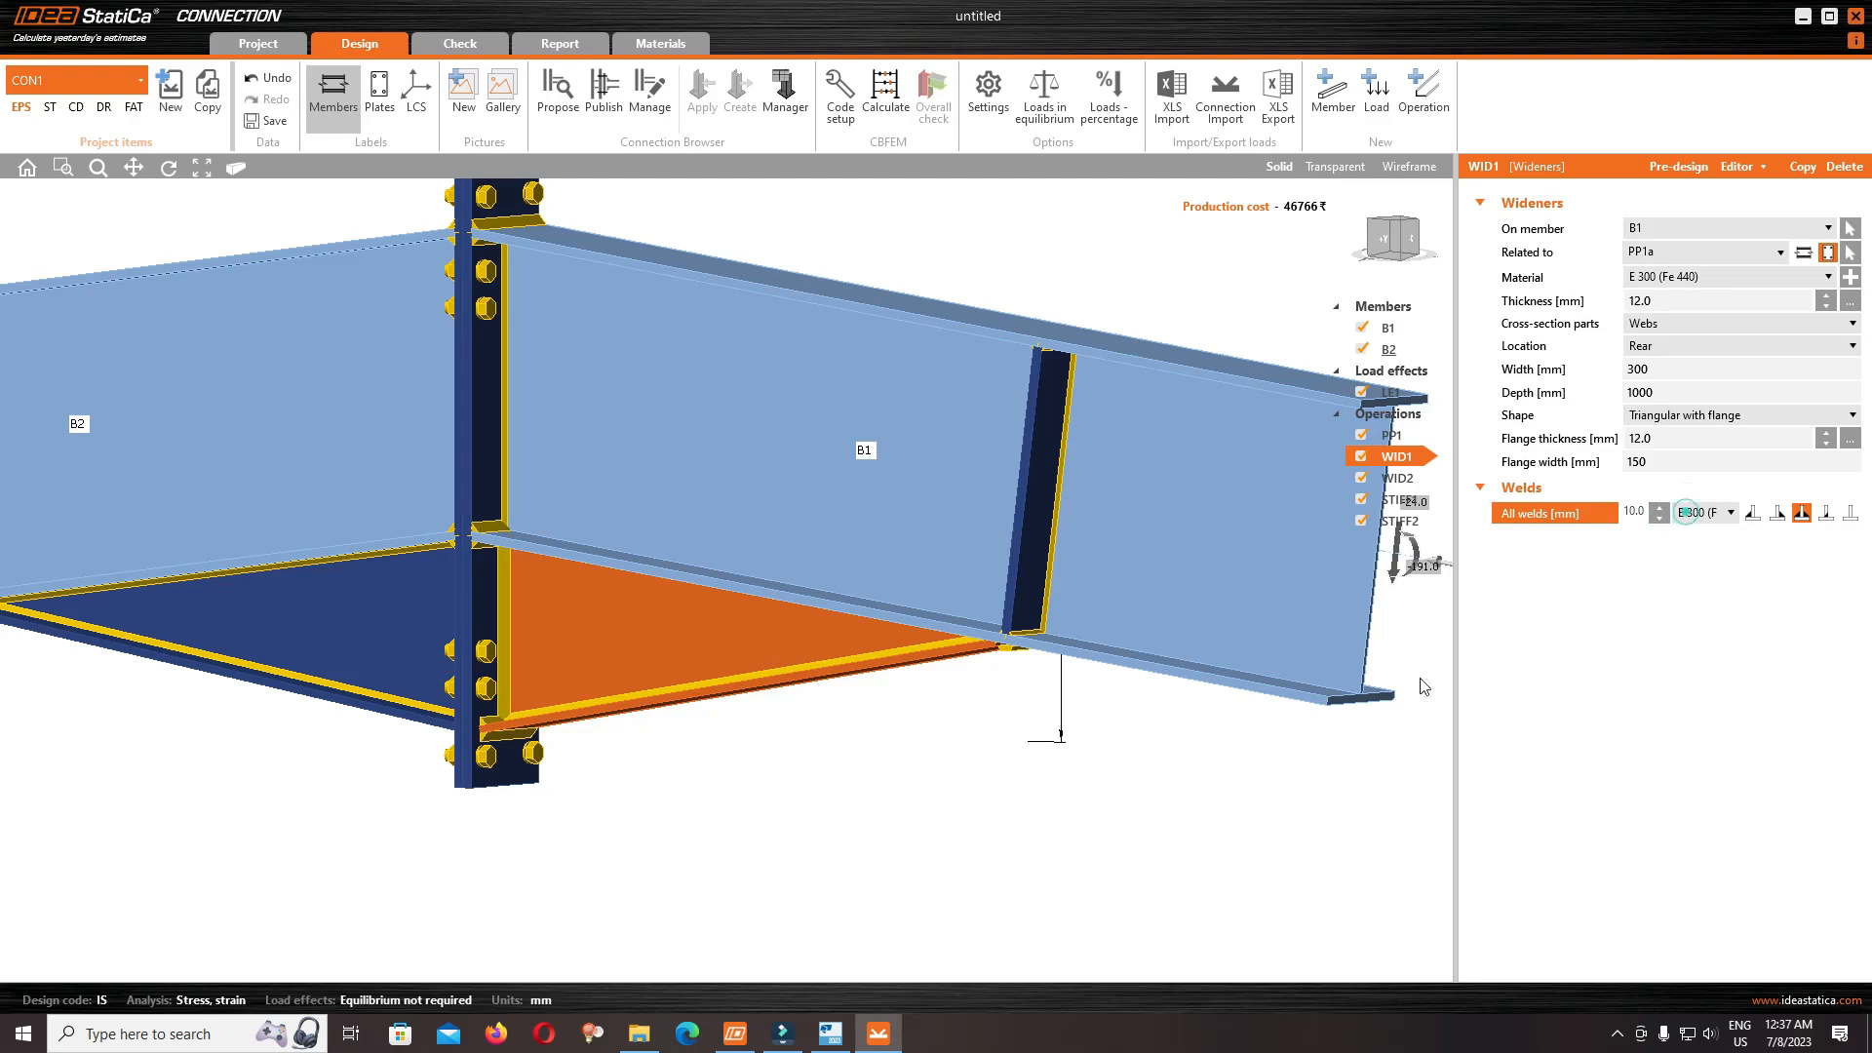
pyautogui.click(1015, 825)
pyautogui.scroll(-3, 617, 578)
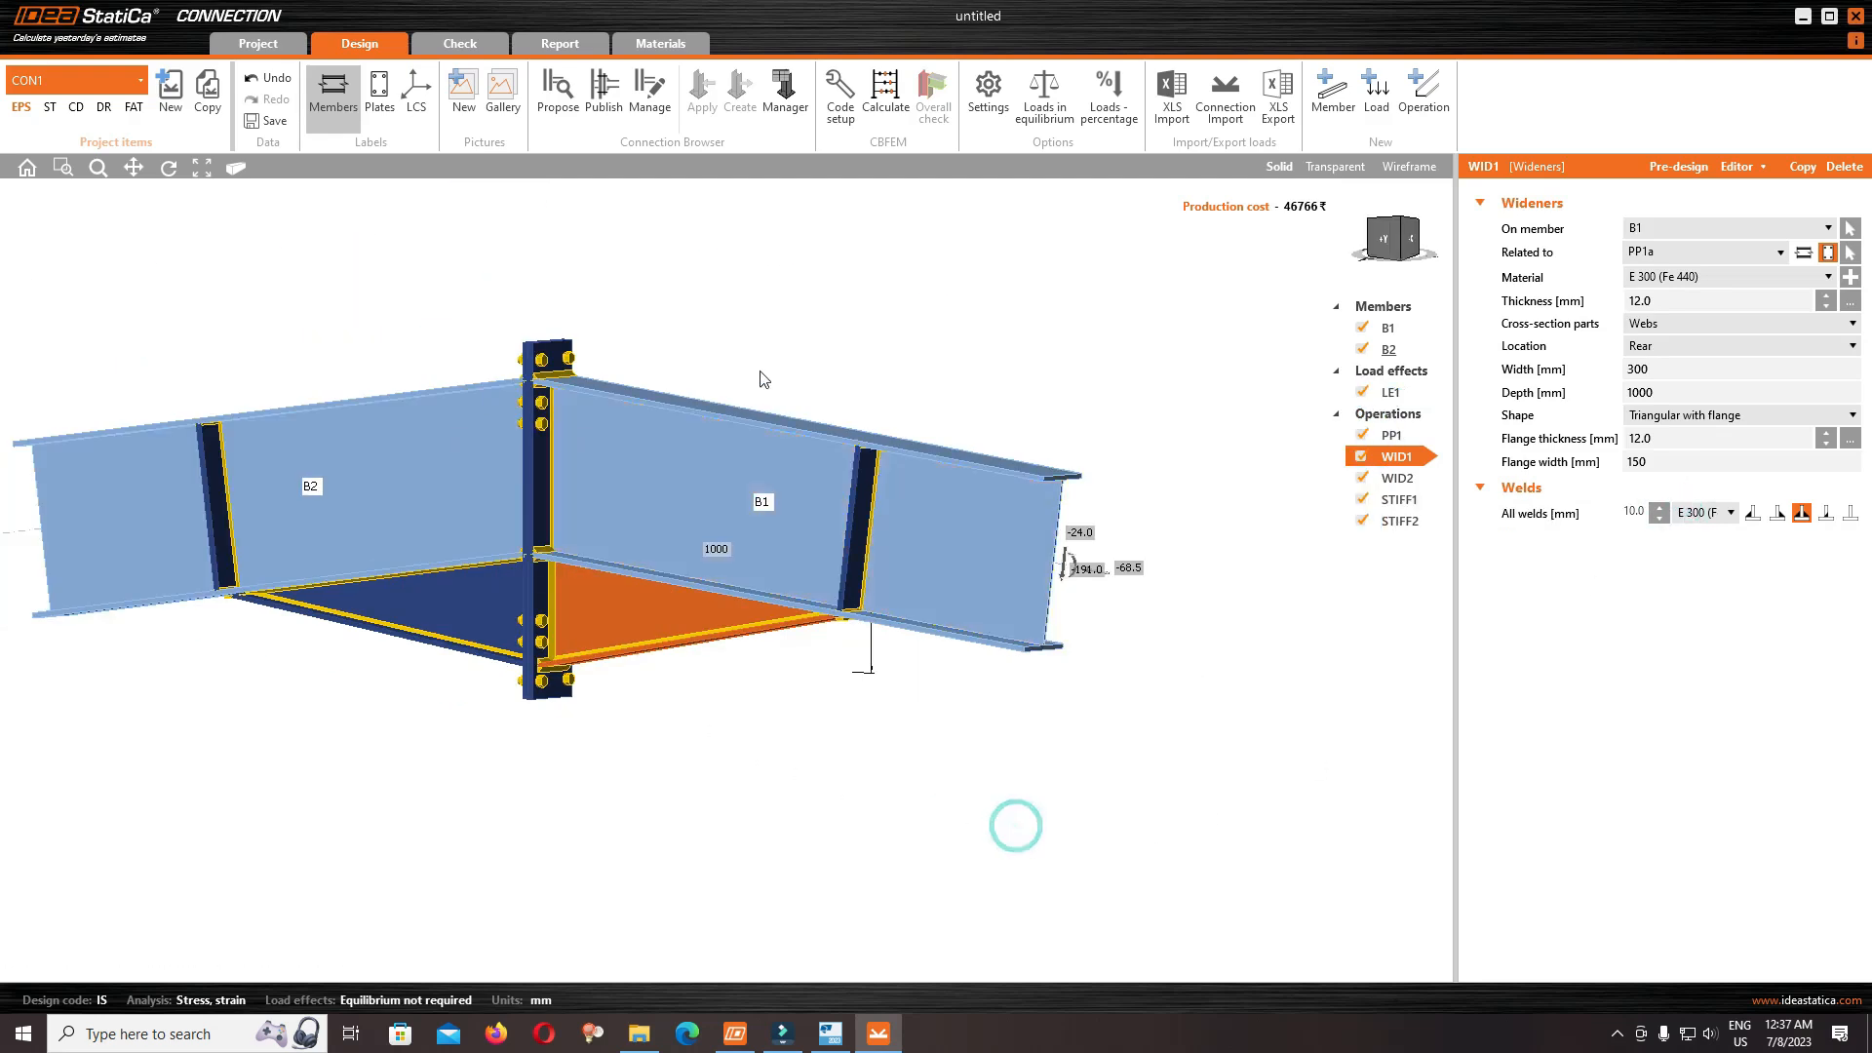
# Set end plate PP1's web welds to 8 mm
pyautogui.scroll(5, 551, 439)
pyautogui.click(556, 476)
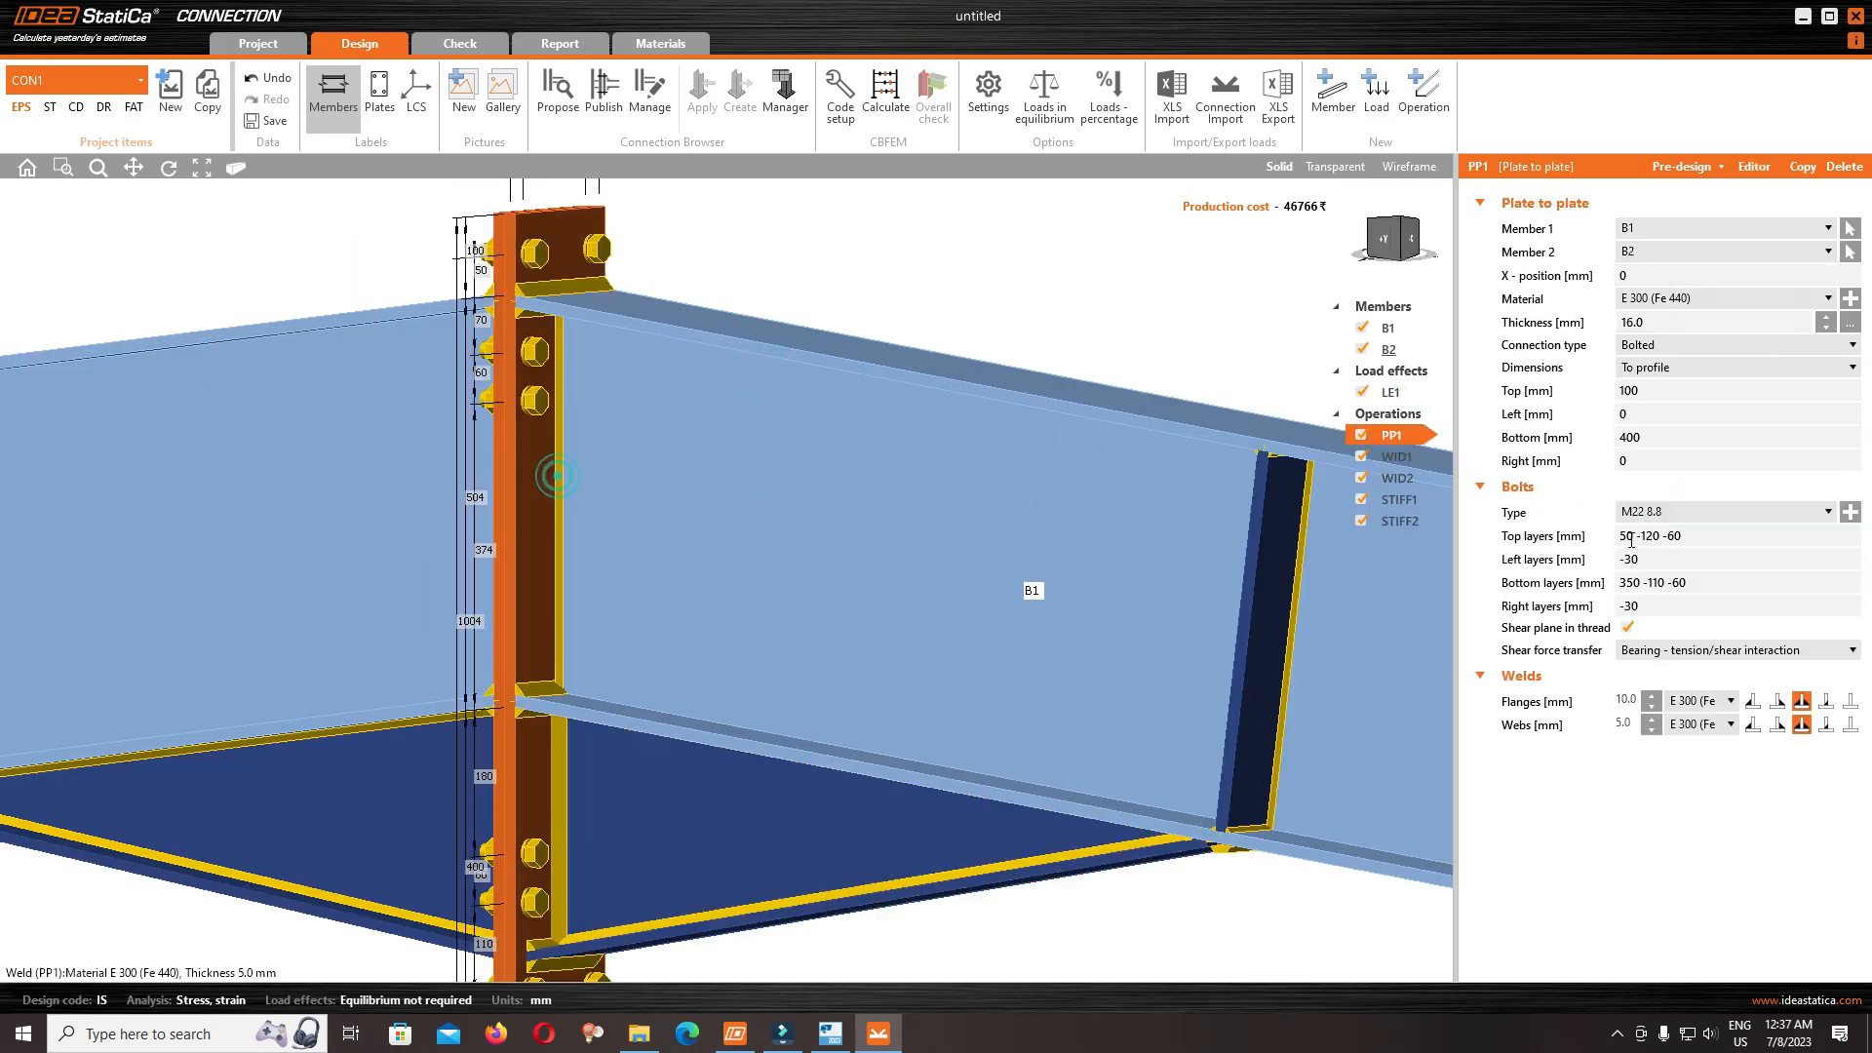
pyautogui.click(1651, 718)
pyautogui.click(1651, 730)
# Calculate the connection and examine the overall check on the haunch welds at the end plate
pyautogui.scroll(-5, 721, 373)
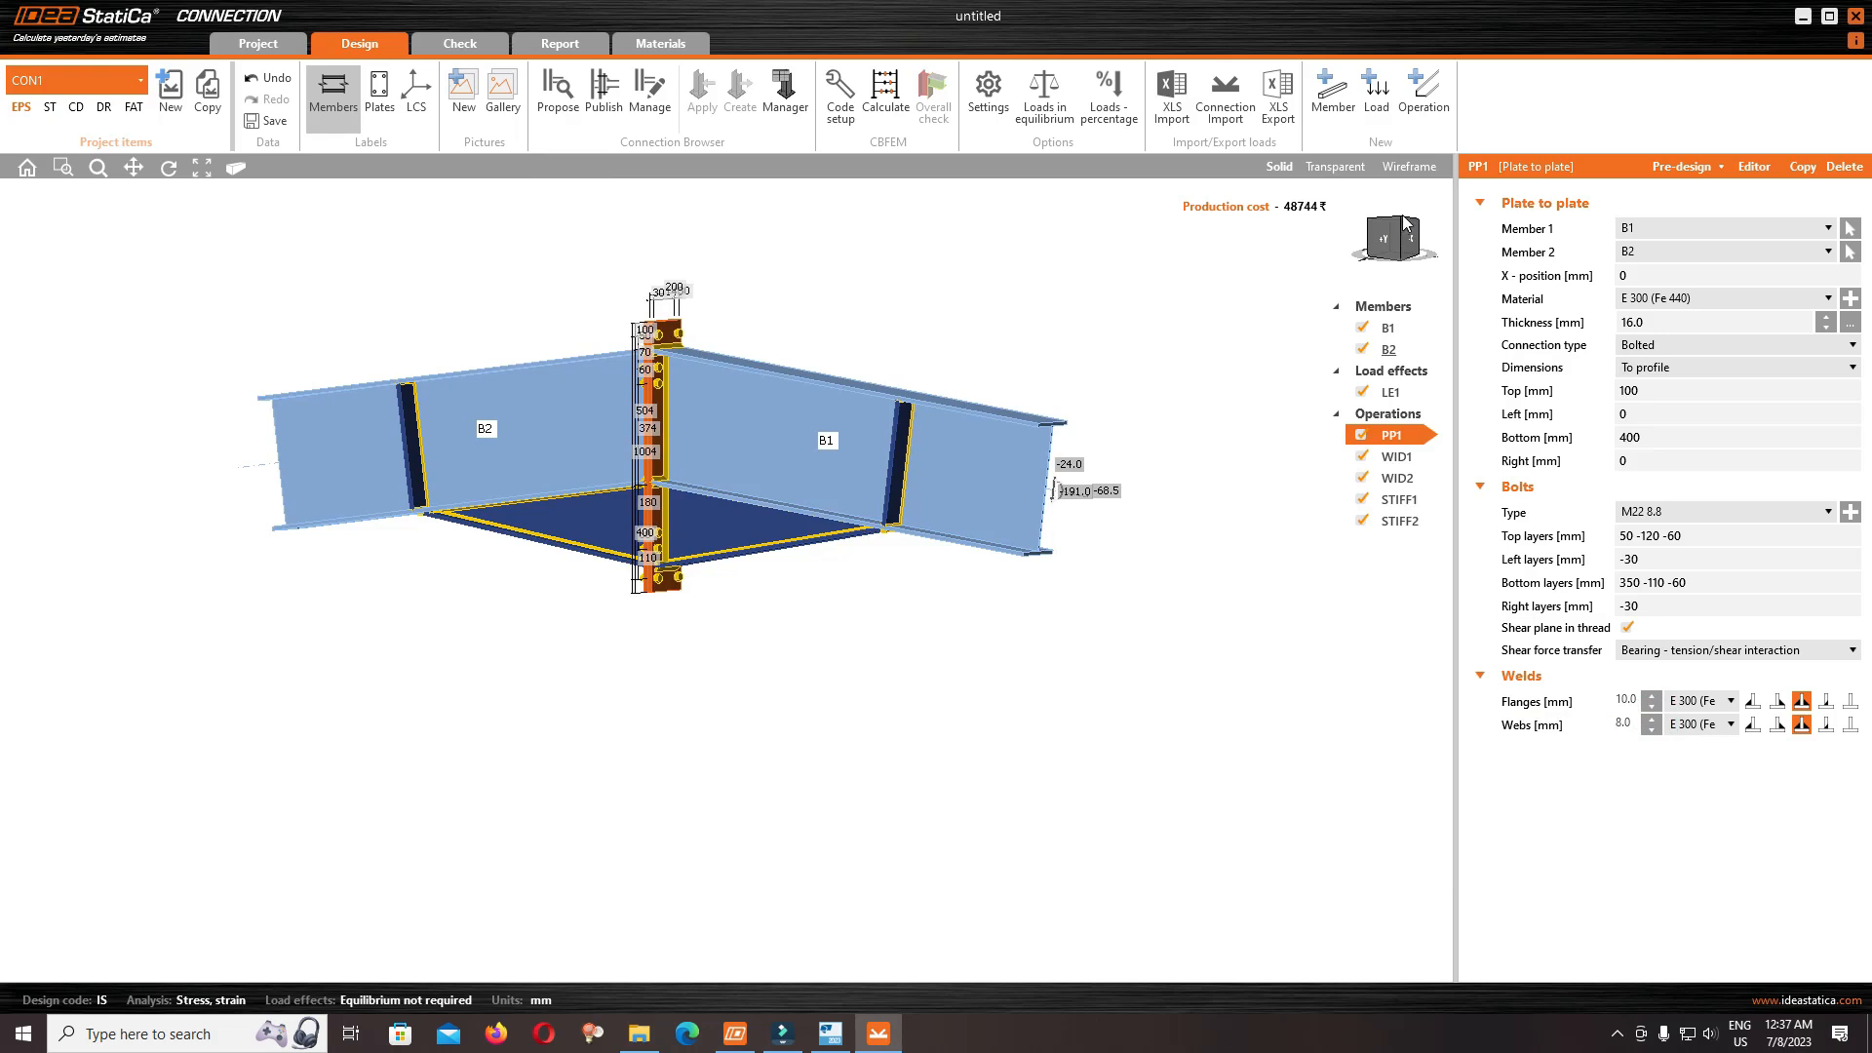
pyautogui.click(1399, 226)
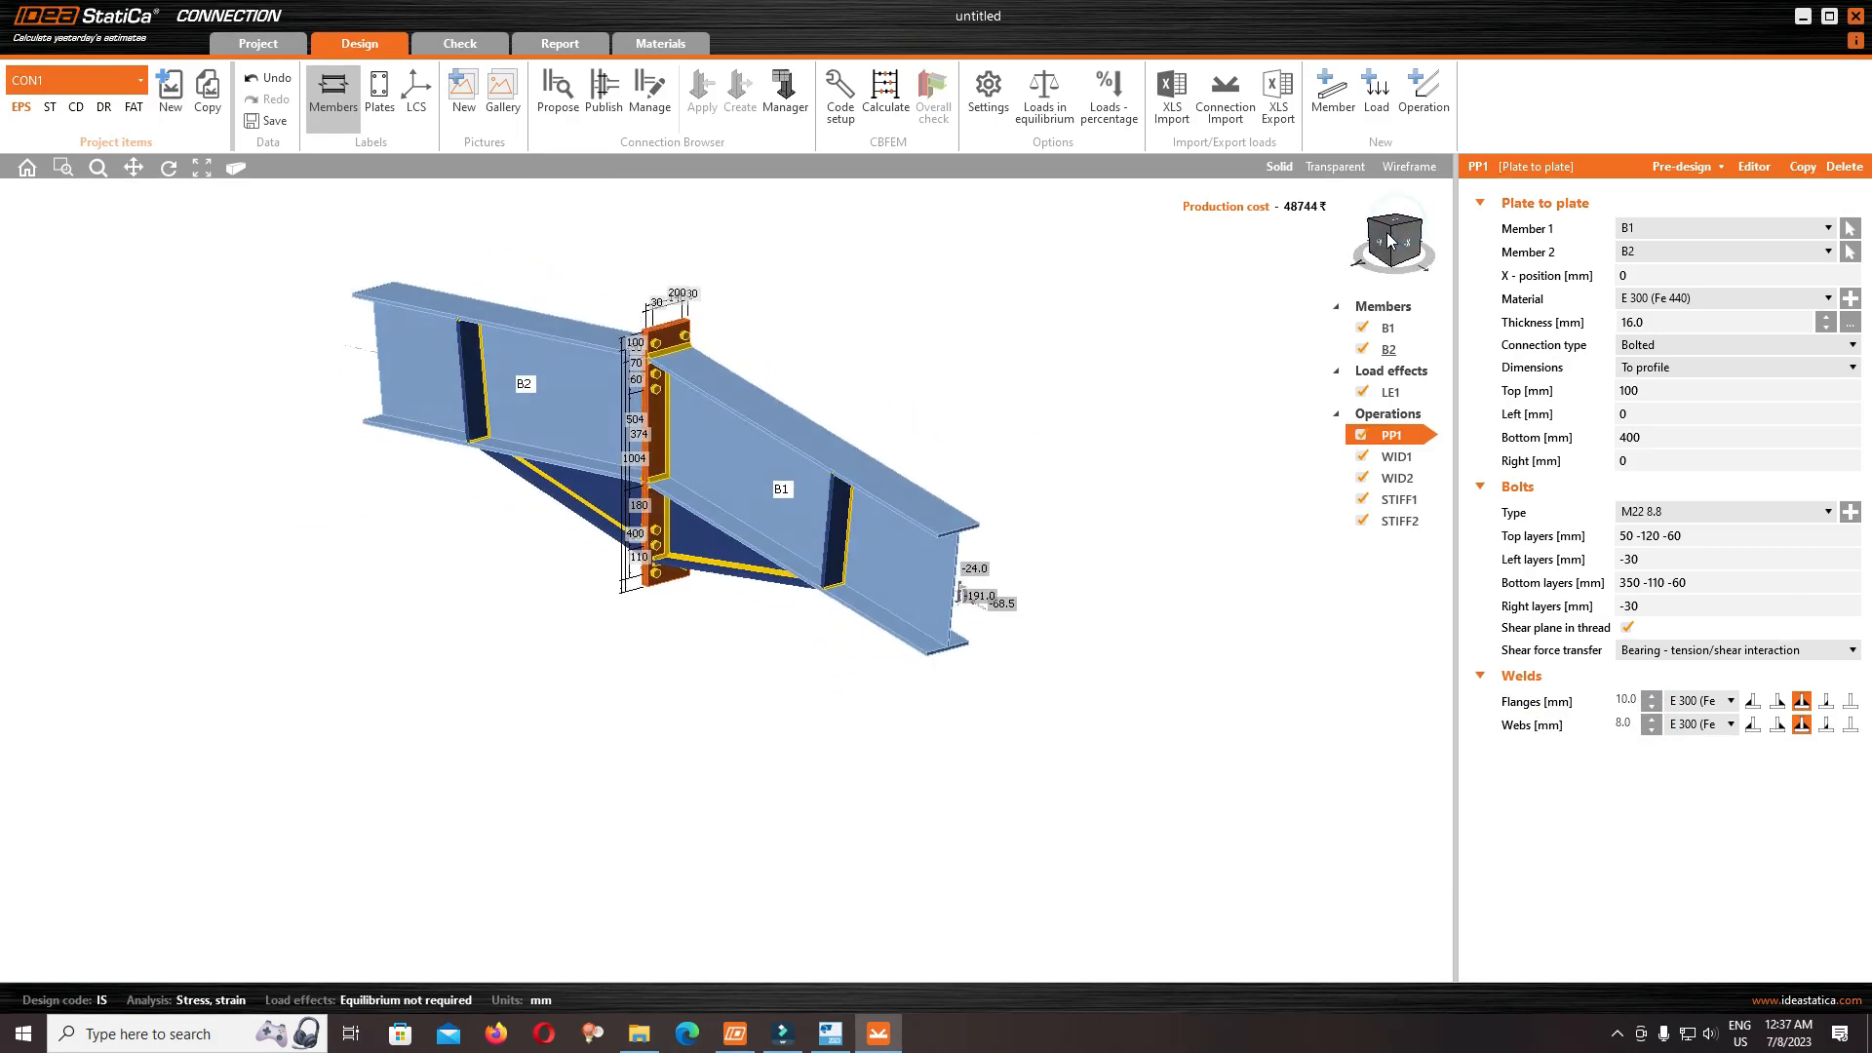
pyautogui.click(884, 93)
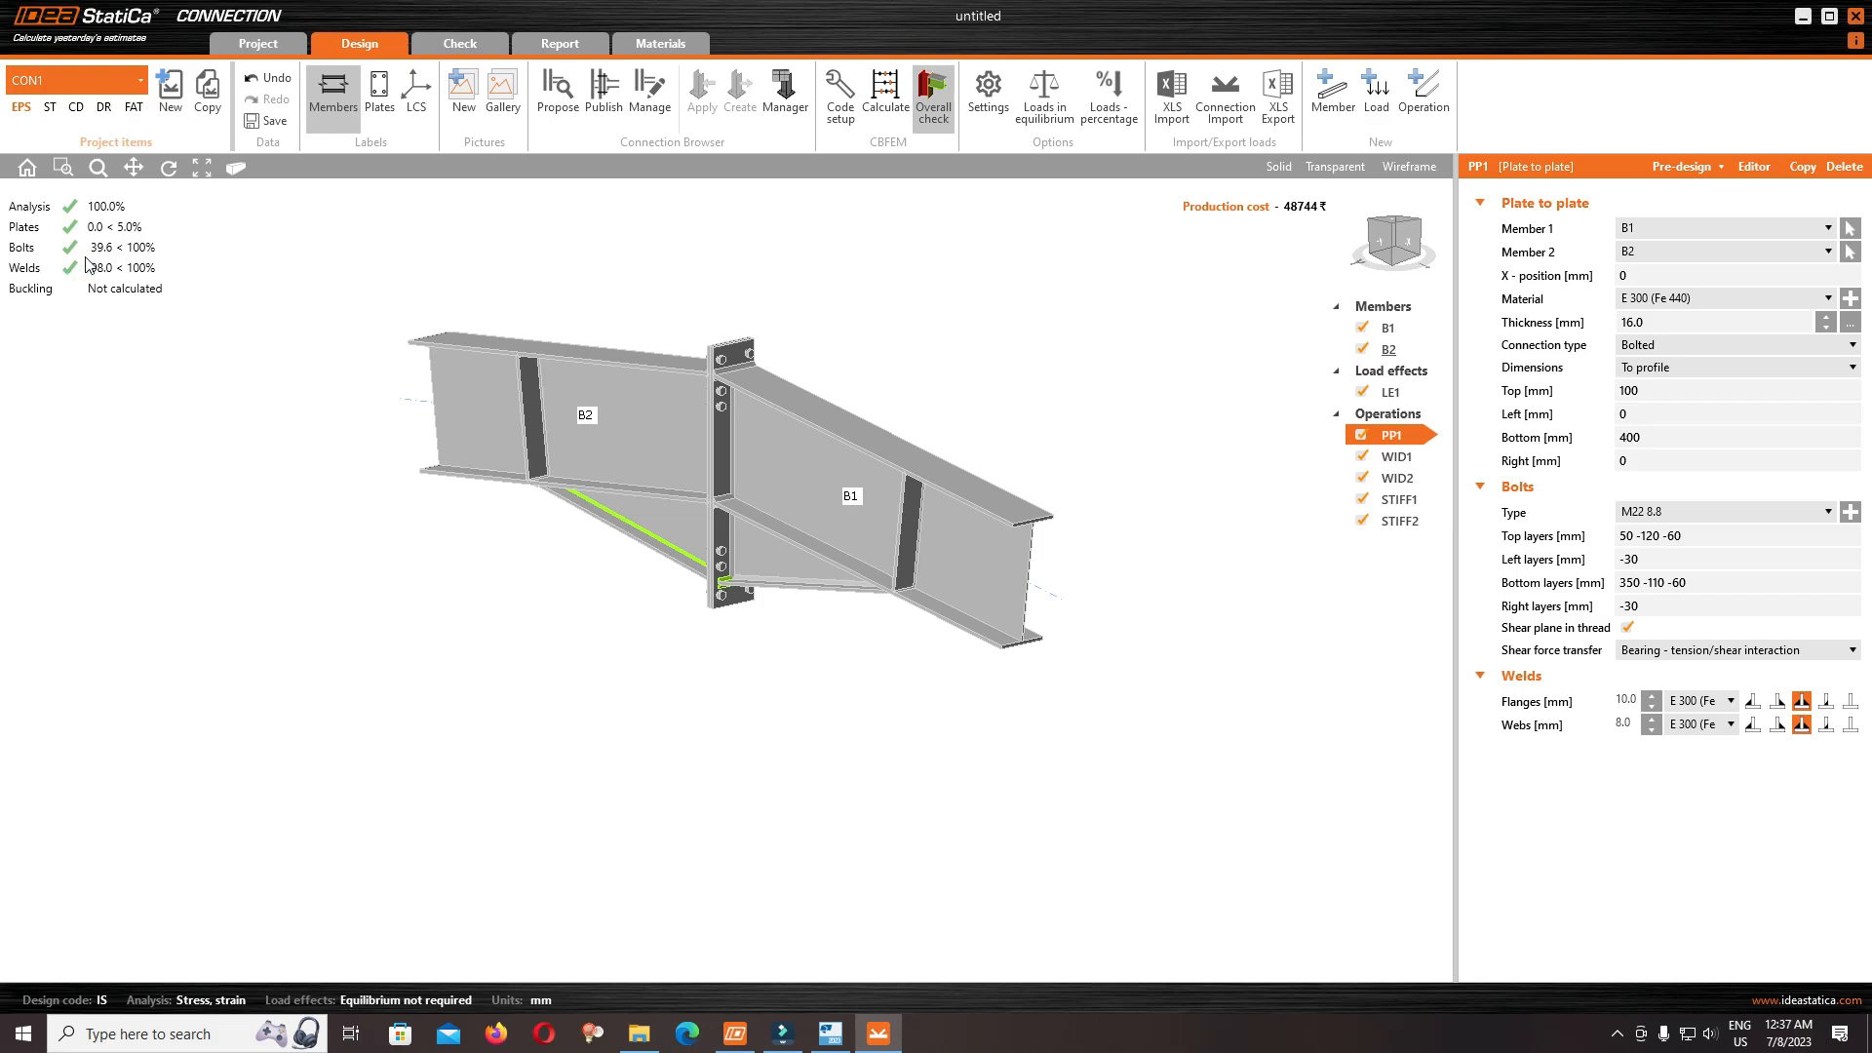
pyautogui.click(1392, 234)
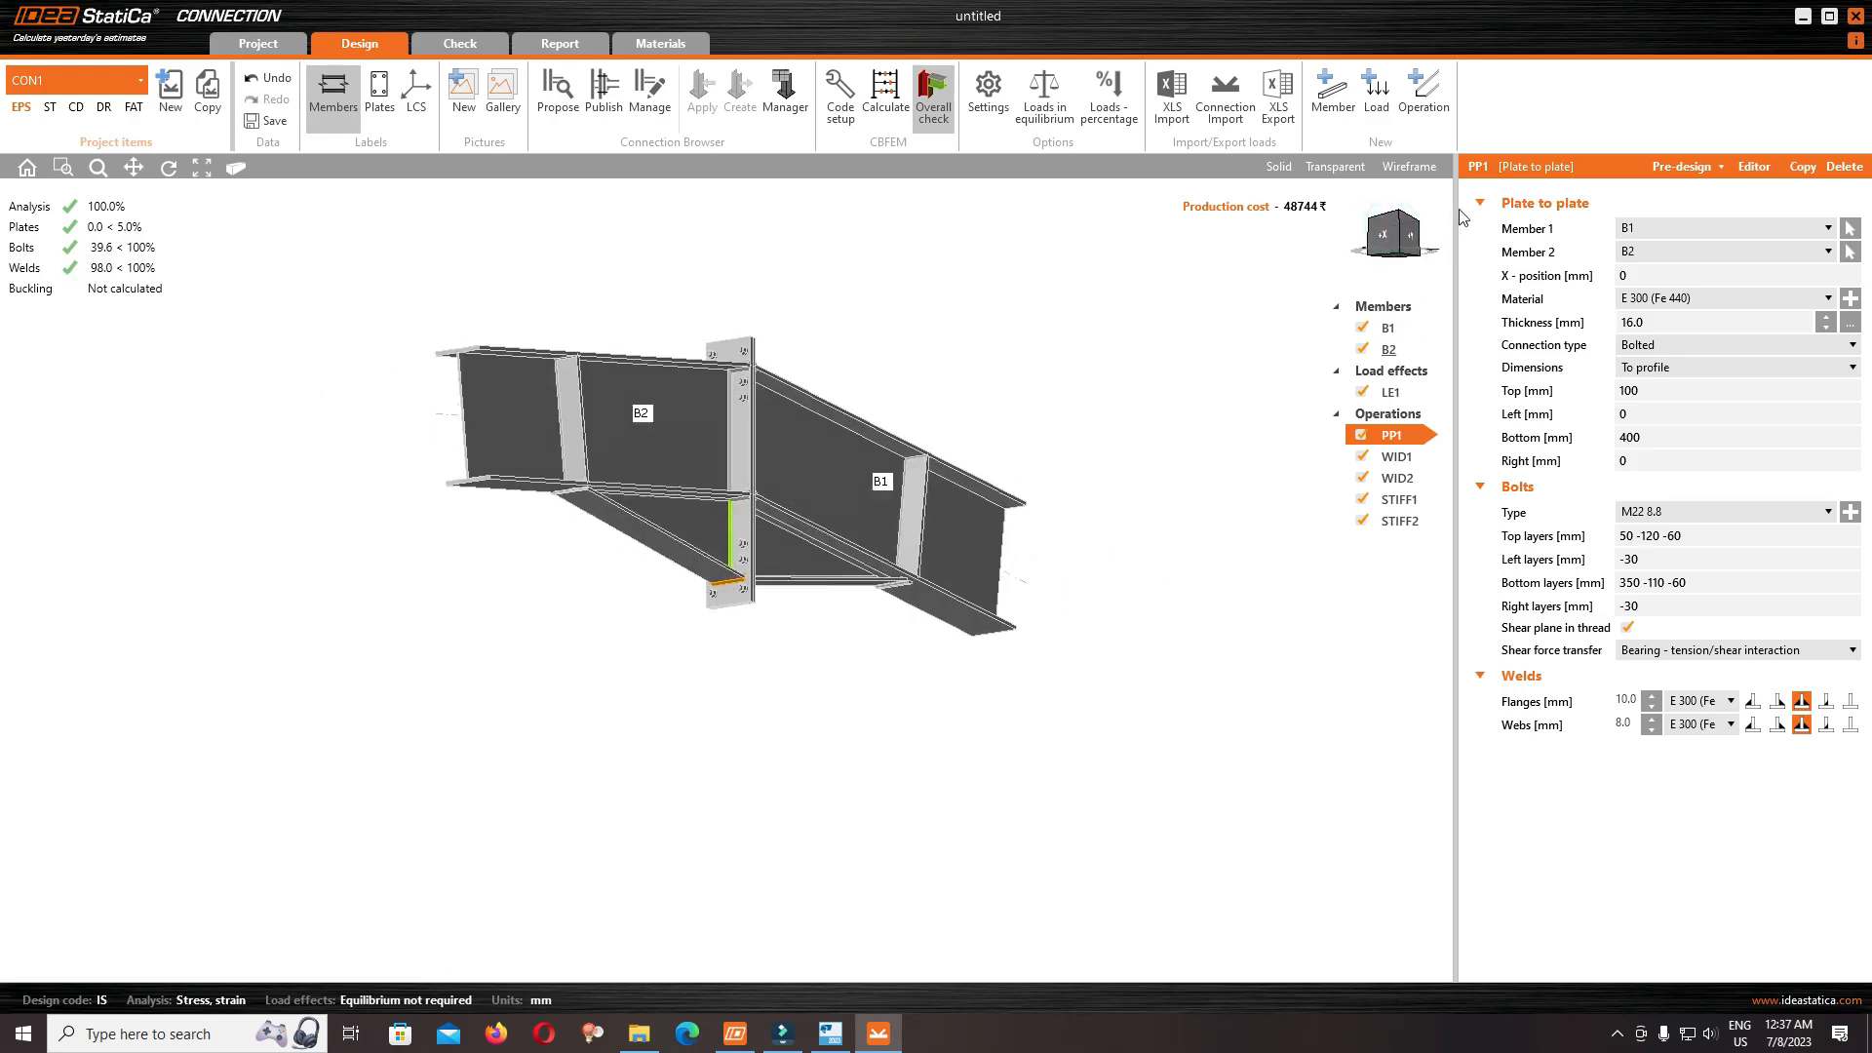
# Set all welds of widener WID2 on beam B2 to 10 mm
pyautogui.scroll(3, 788, 608)
pyautogui.scroll(3, 787, 608)
pyautogui.click(630, 546)
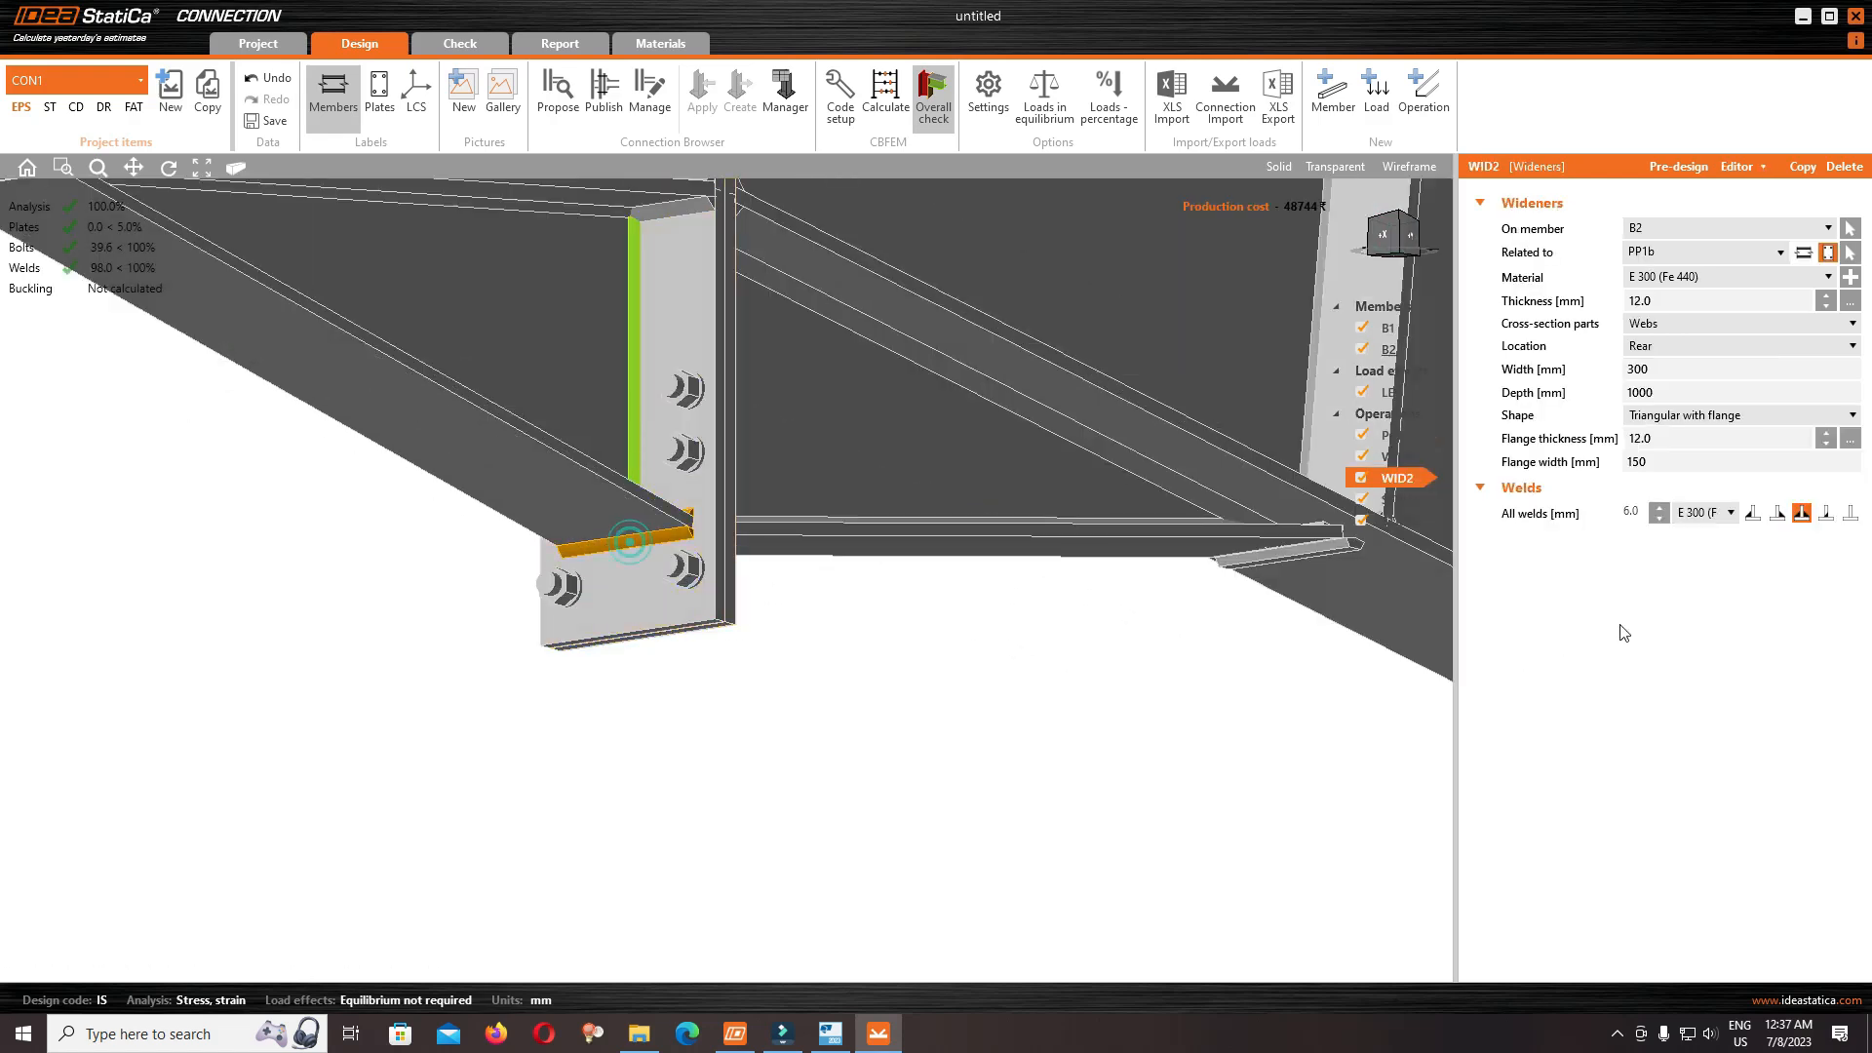
pyautogui.click(1652, 508)
pyautogui.click(1651, 508)
pyautogui.click(1651, 507)
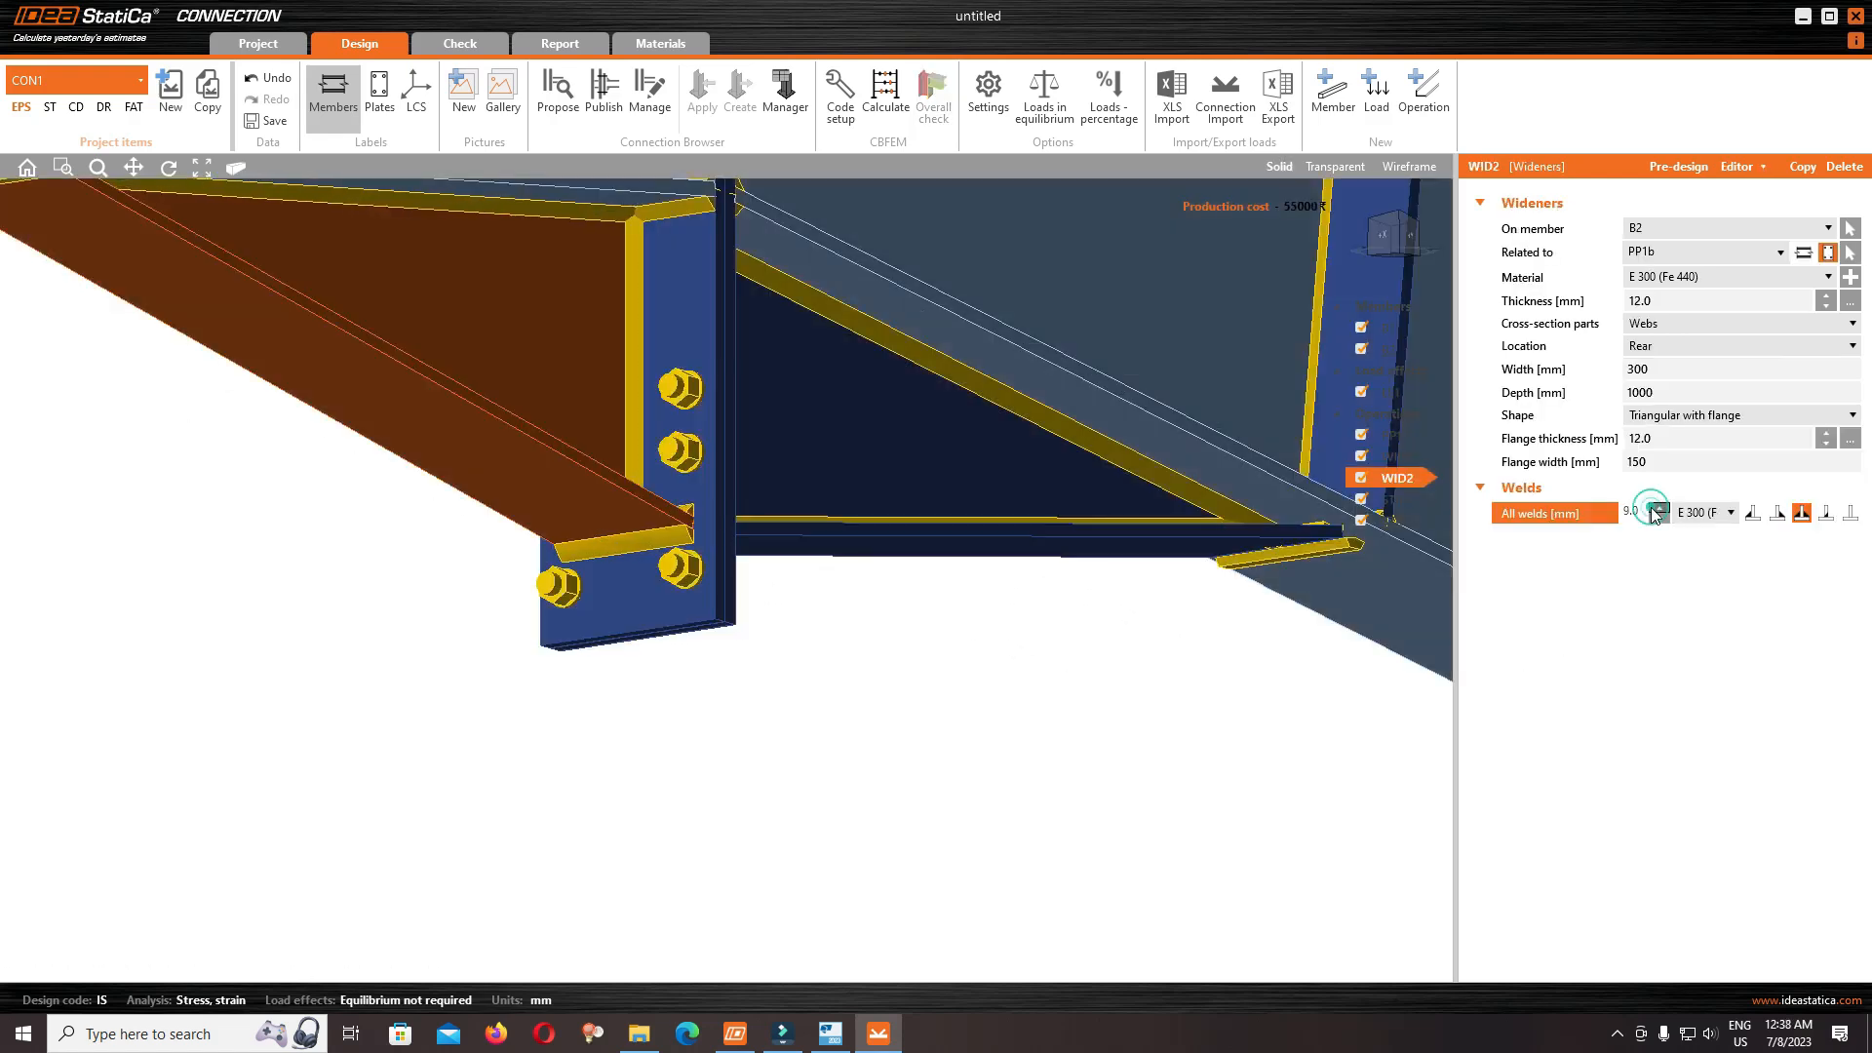
pyautogui.click(1652, 508)
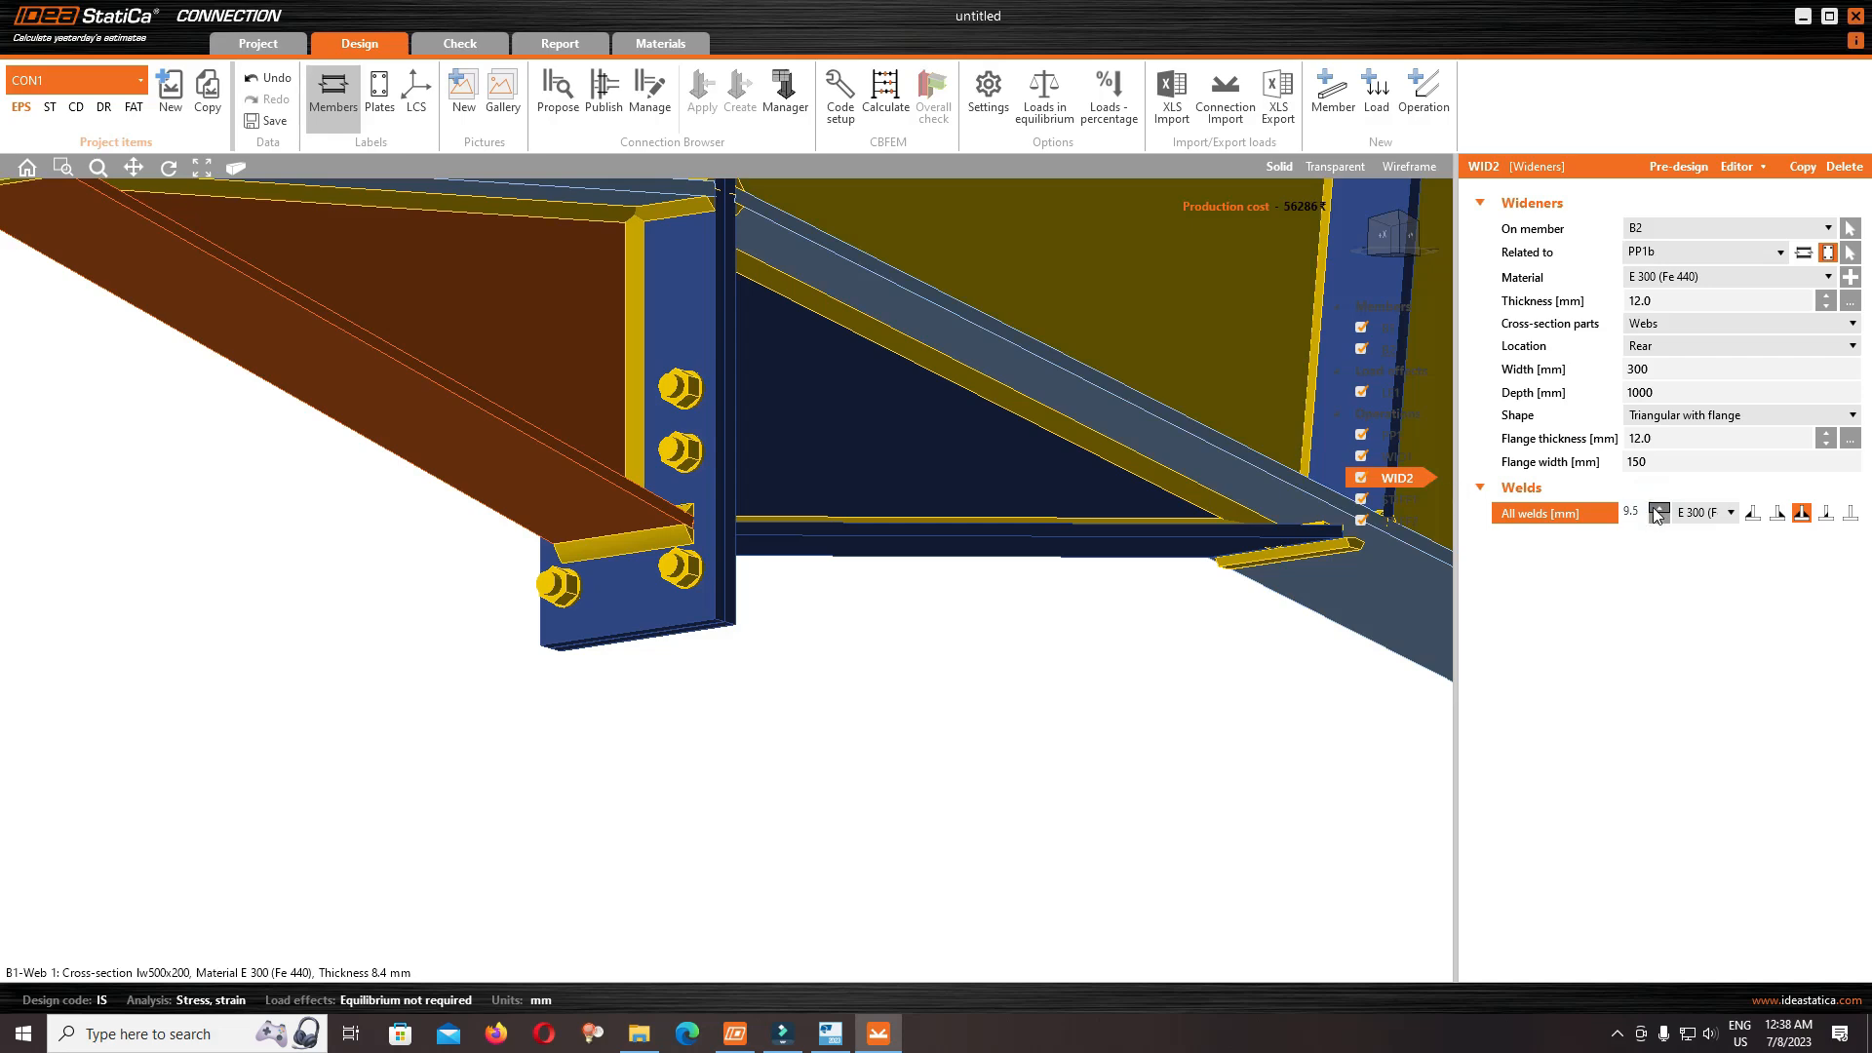
# Recalculate the connection with the enlarged WID2 welds and review its overall check around the end plate
pyautogui.click(1397, 211)
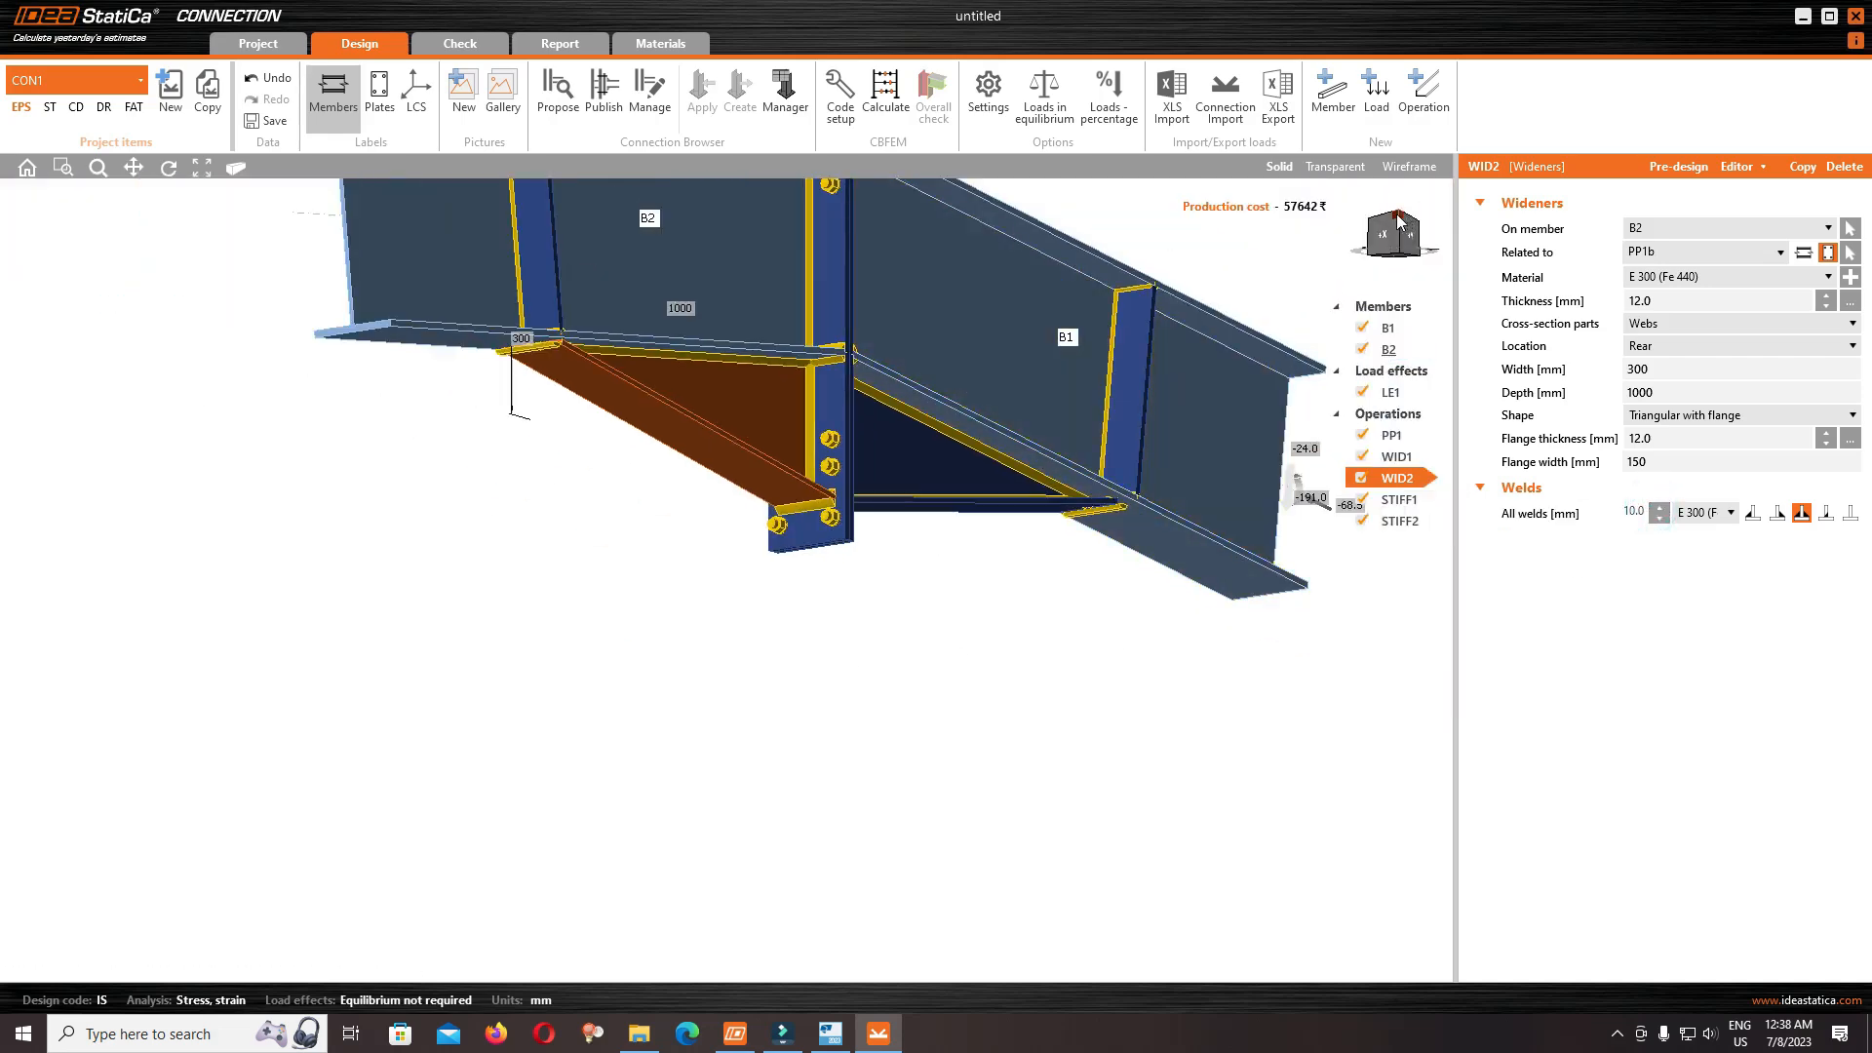
pyautogui.moveTo(1359, 231); pyautogui.dragTo(1339, 234)
pyautogui.moveTo(1341, 228)
pyautogui.mouseDown()
pyautogui.moveTo(1349, 215)
pyautogui.moveTo(1335, 236)
pyautogui.mouseUp()
pyautogui.scroll(-3, 1134, 507)
pyautogui.click(887, 95)
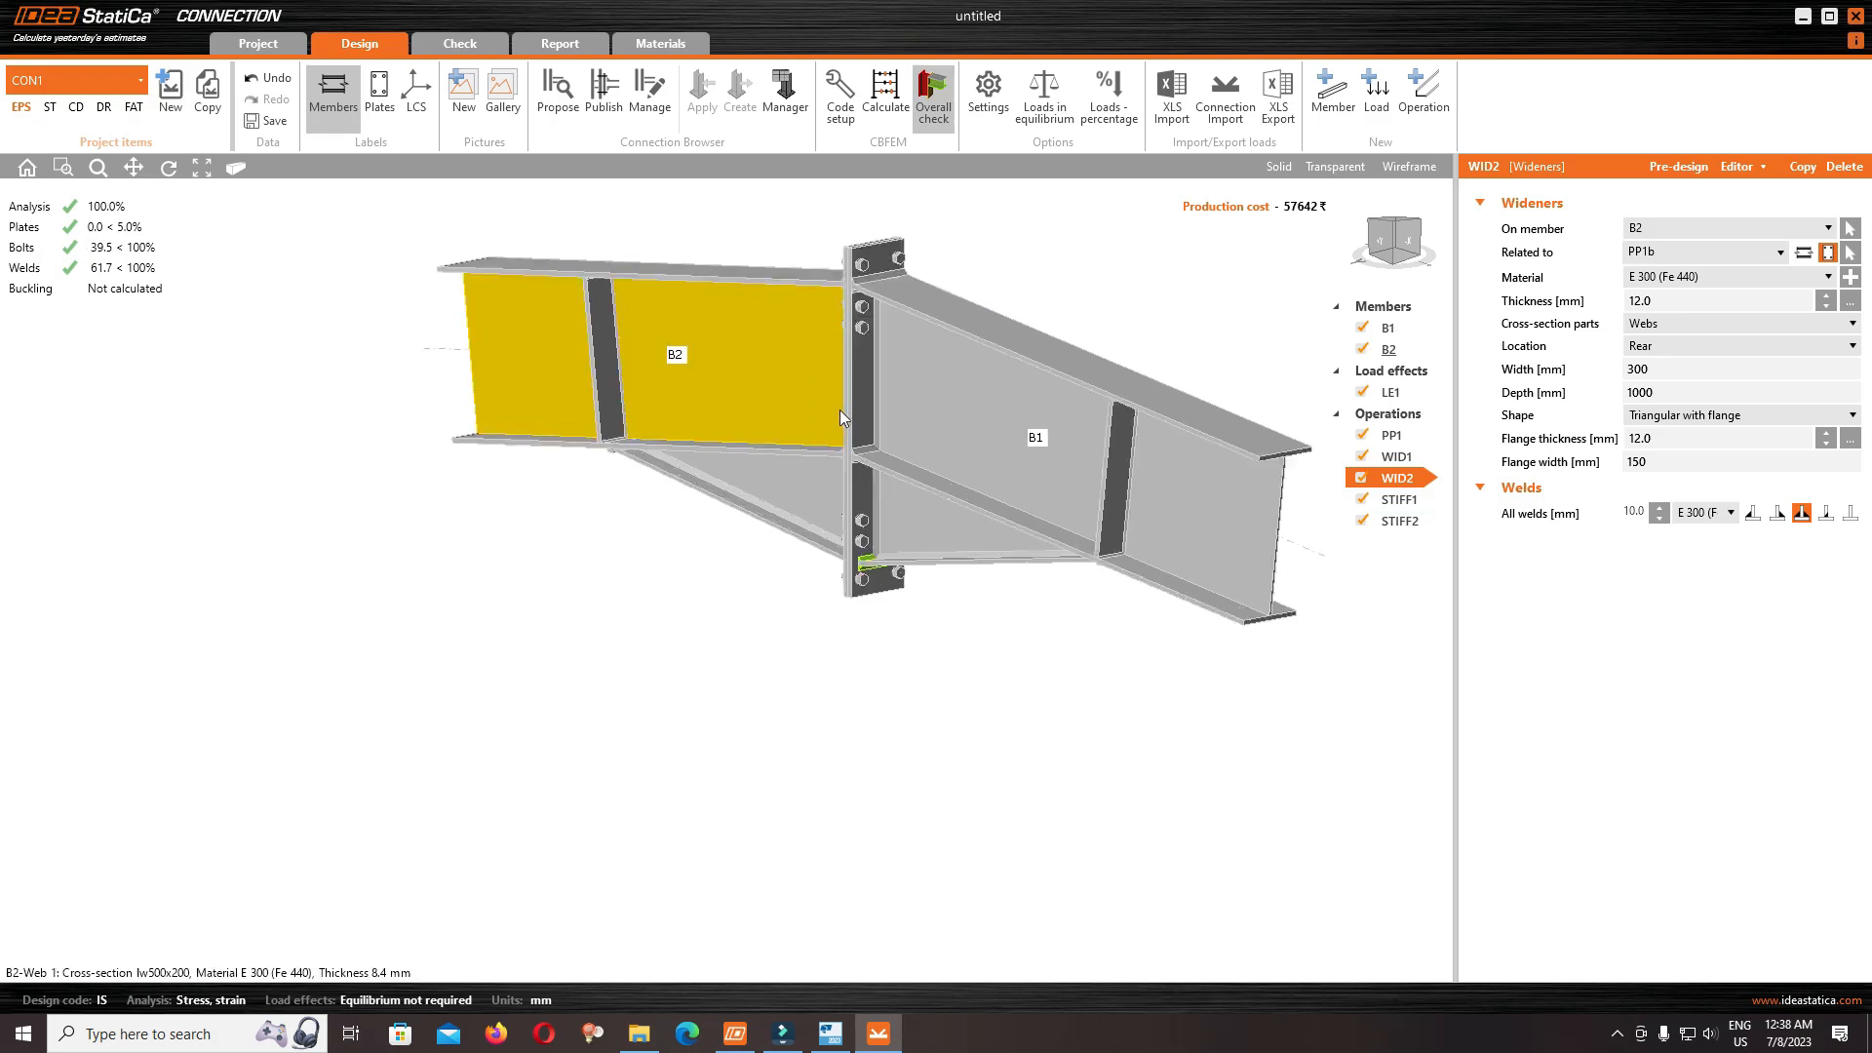
pyautogui.scroll(5, 839, 410)
pyautogui.scroll(-1, 847, 560)
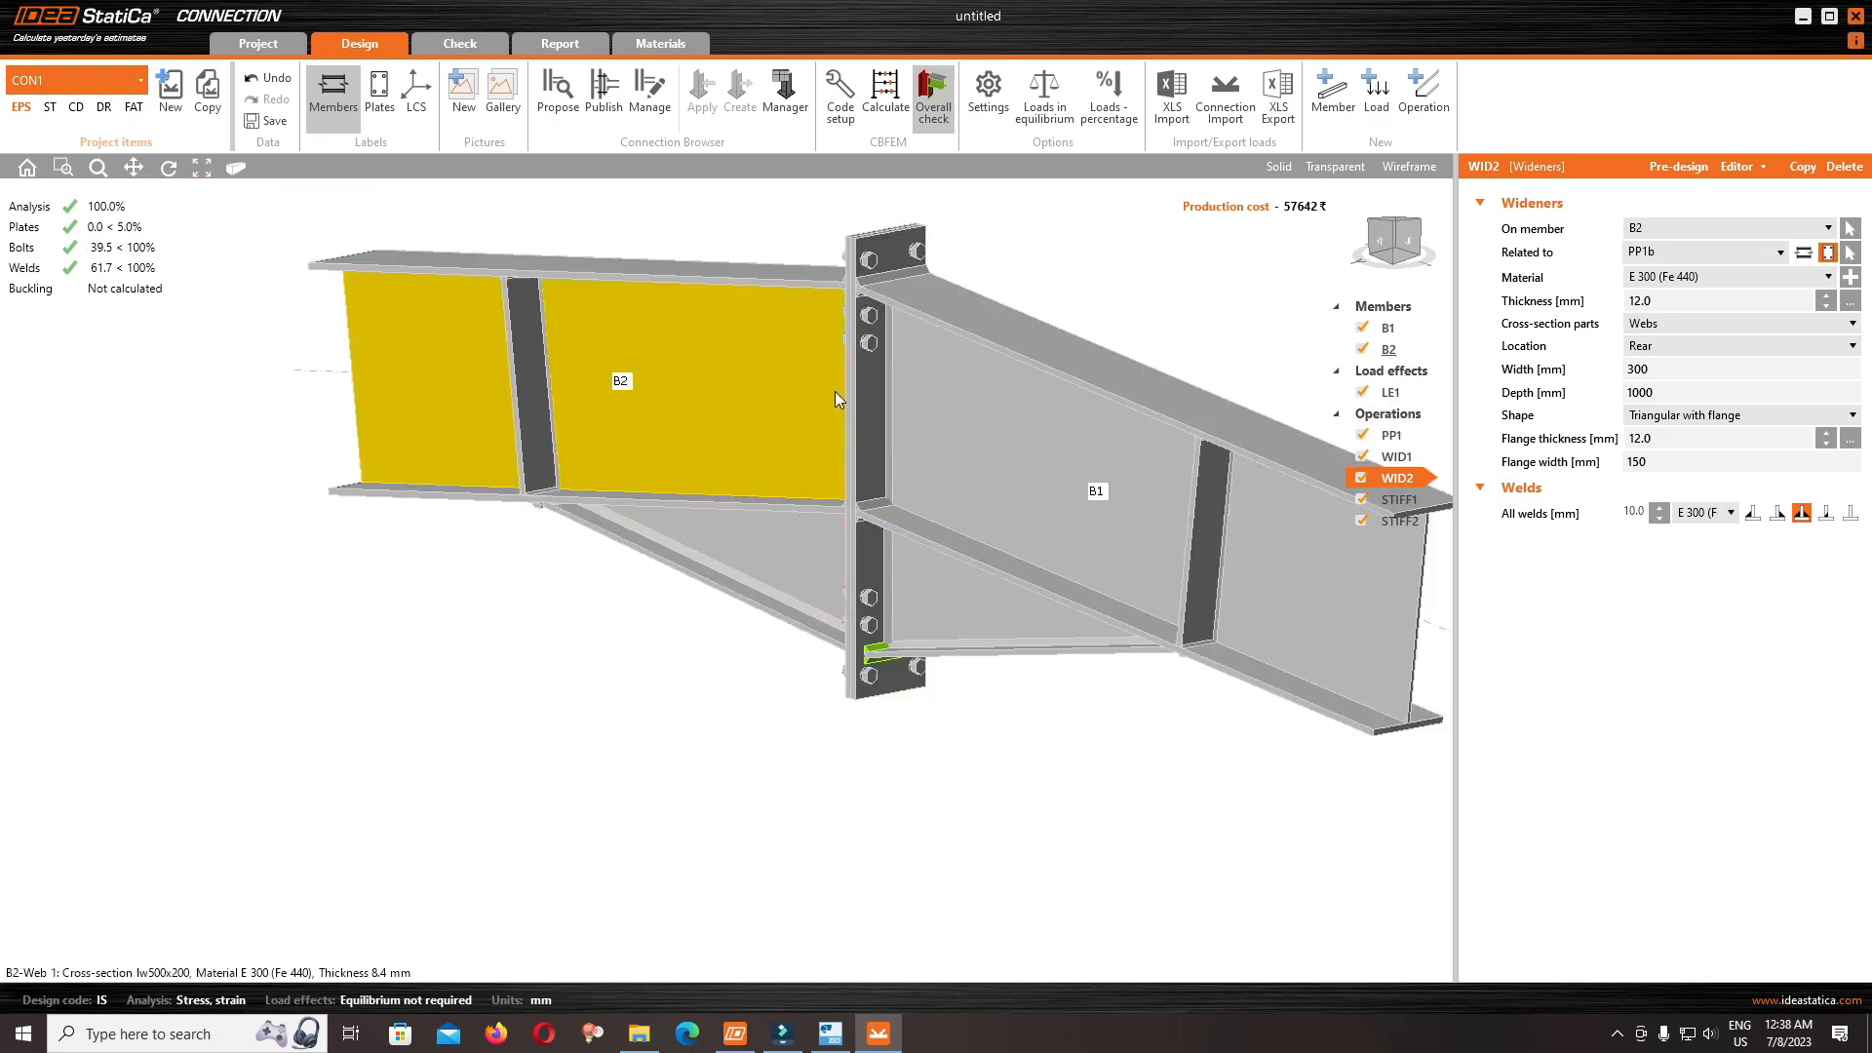
pyautogui.scroll(-4, 741, 535)
pyautogui.scroll(3, 852, 515)
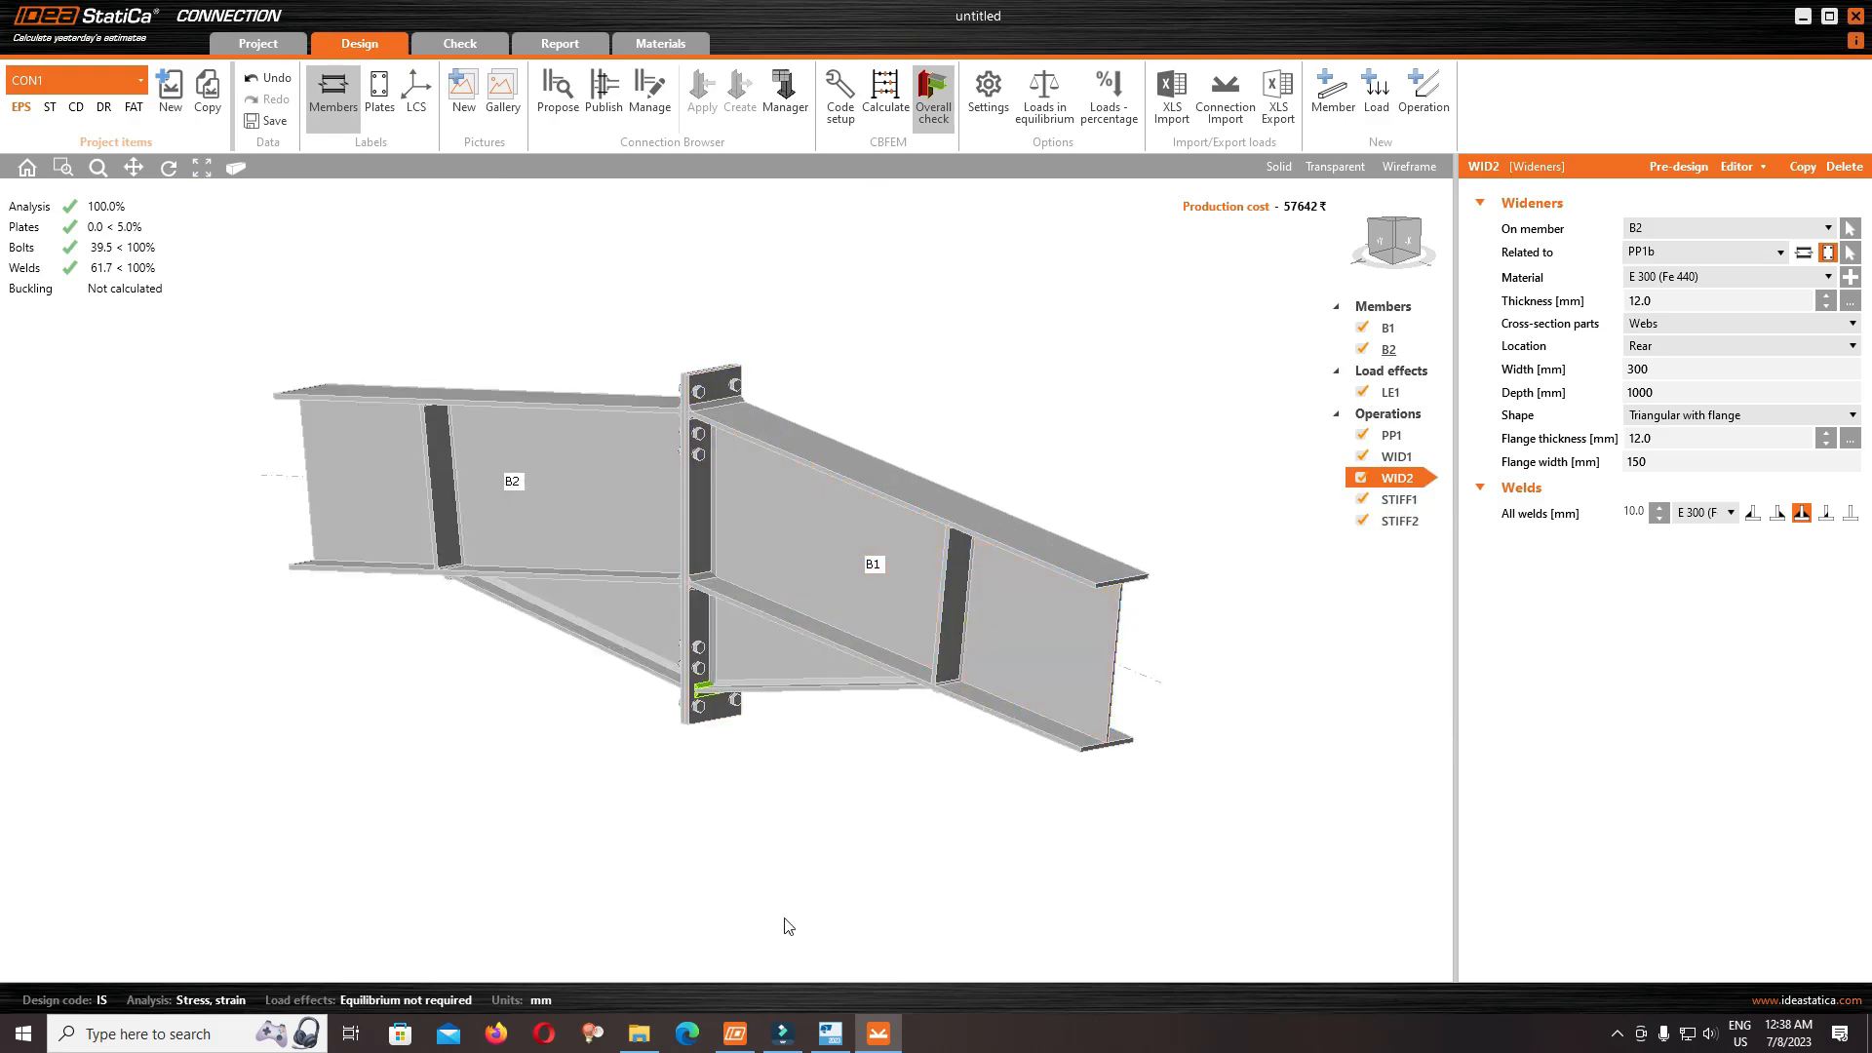
# Switch to Tekla Structural Designer and display the rafter's major-axis loading results
pyautogui.click(830, 1033)
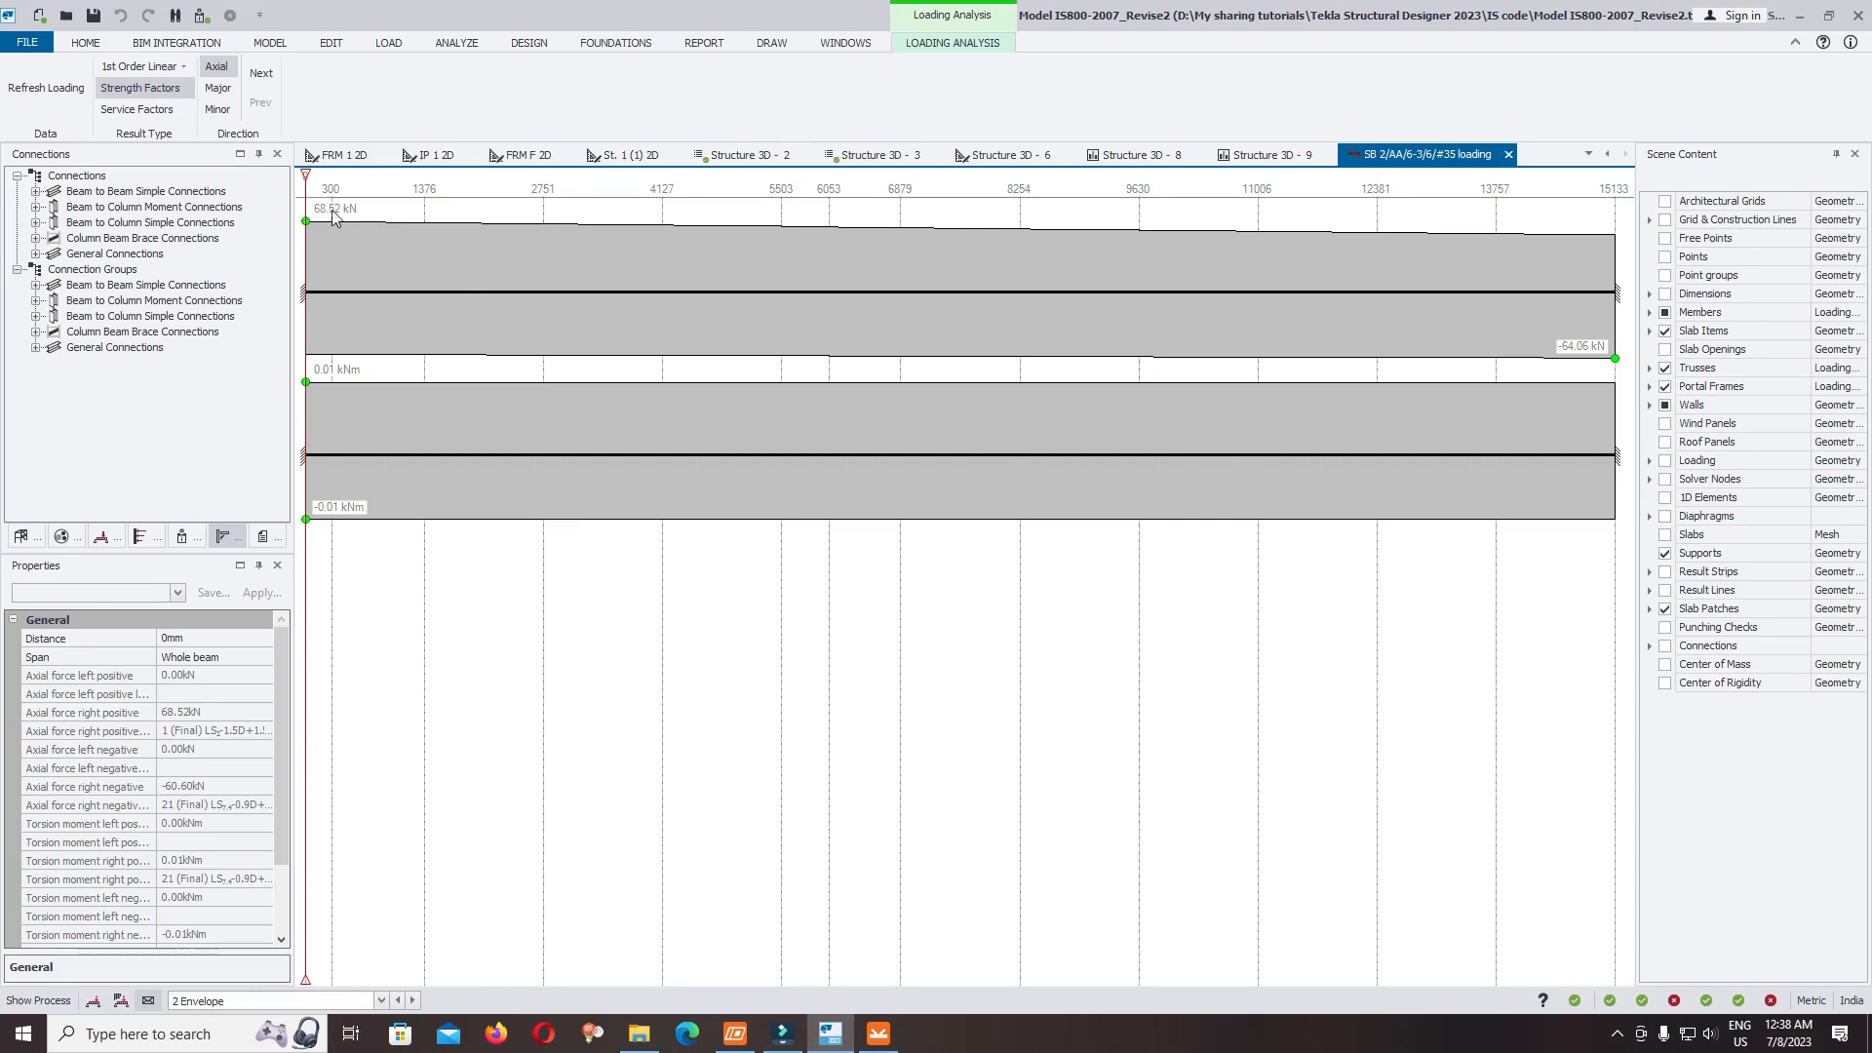
pyautogui.click(215, 93)
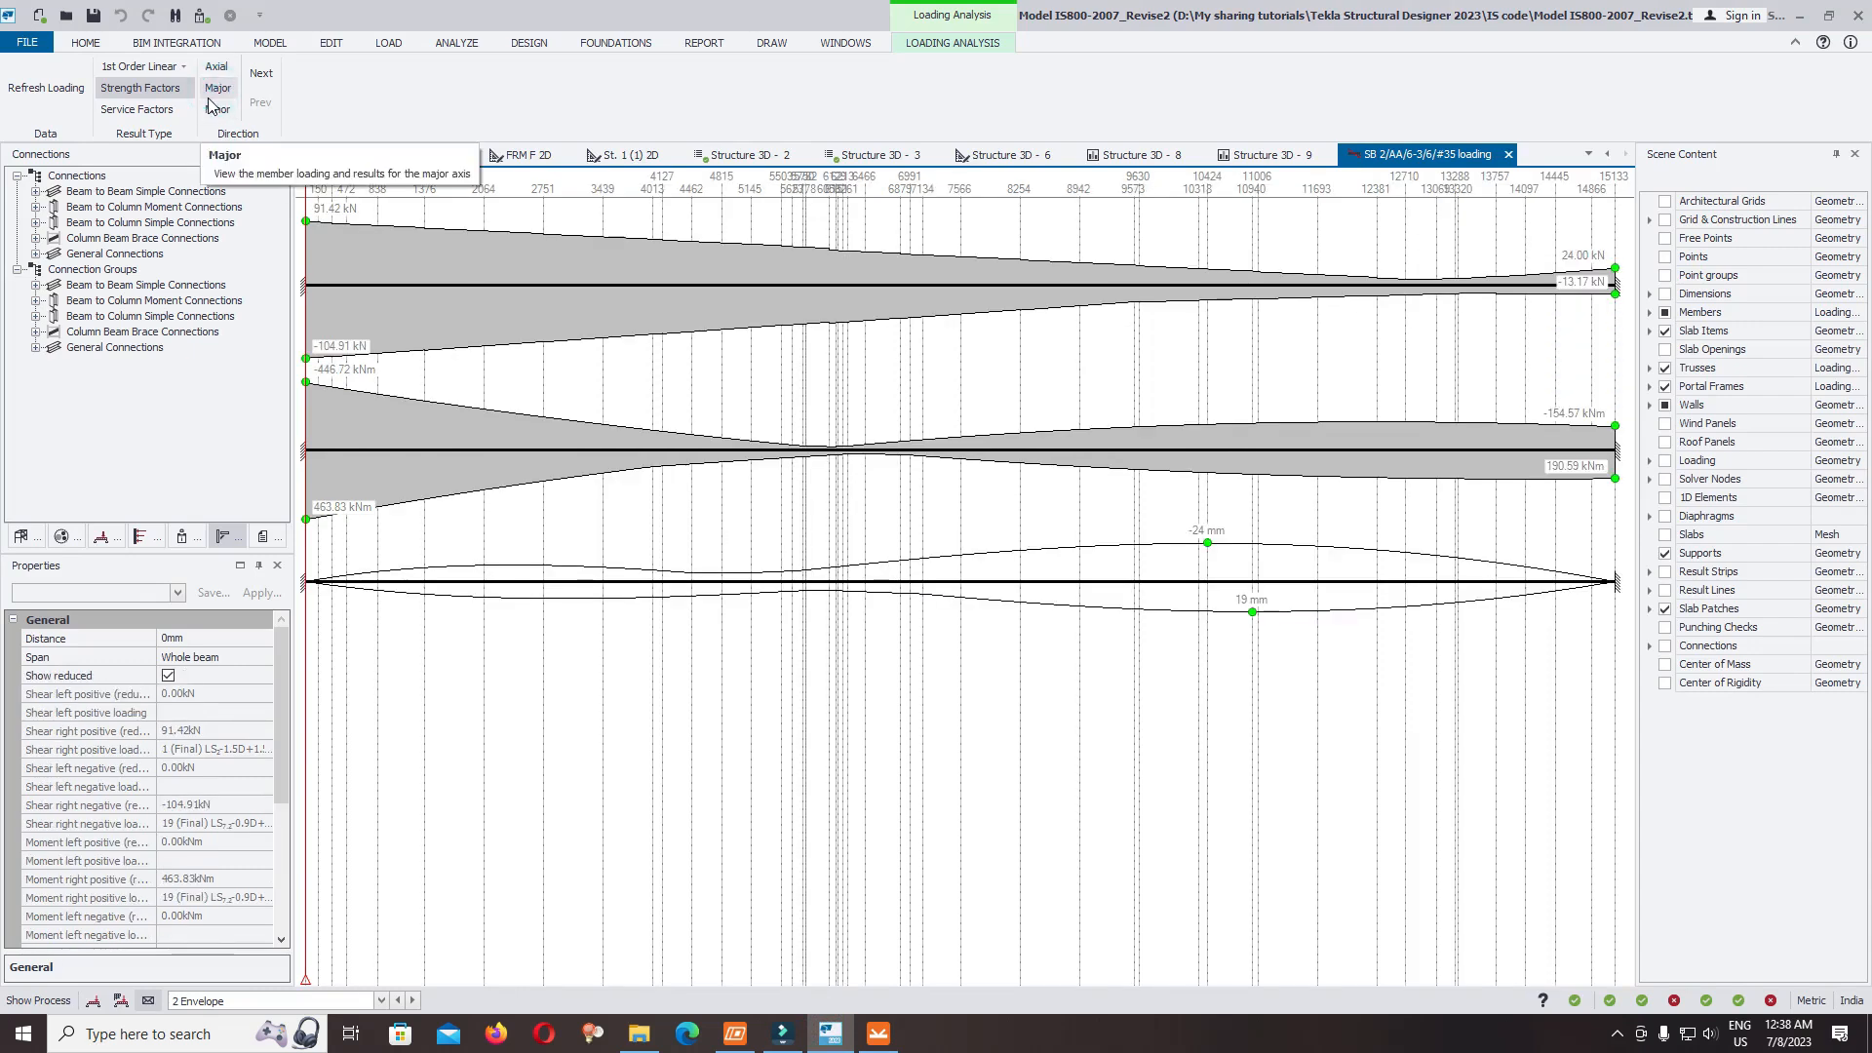